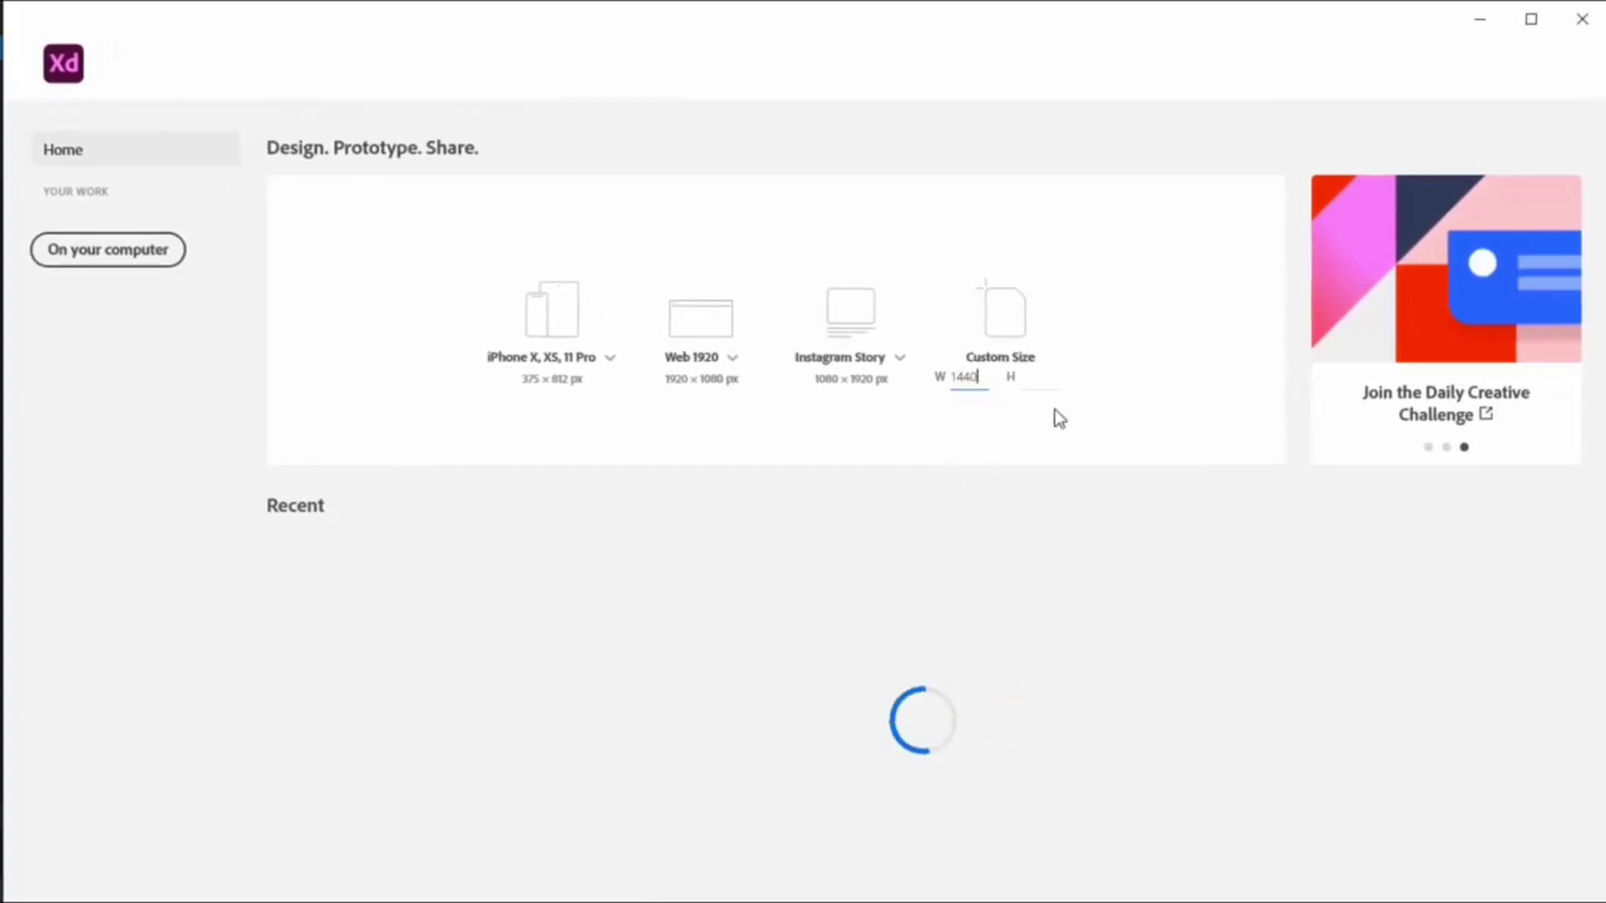
# Create a custom 1440 × 800 px artboard.
pyautogui.press('Tab')
pyautogui.write('900')
pyautogui.press('Return')
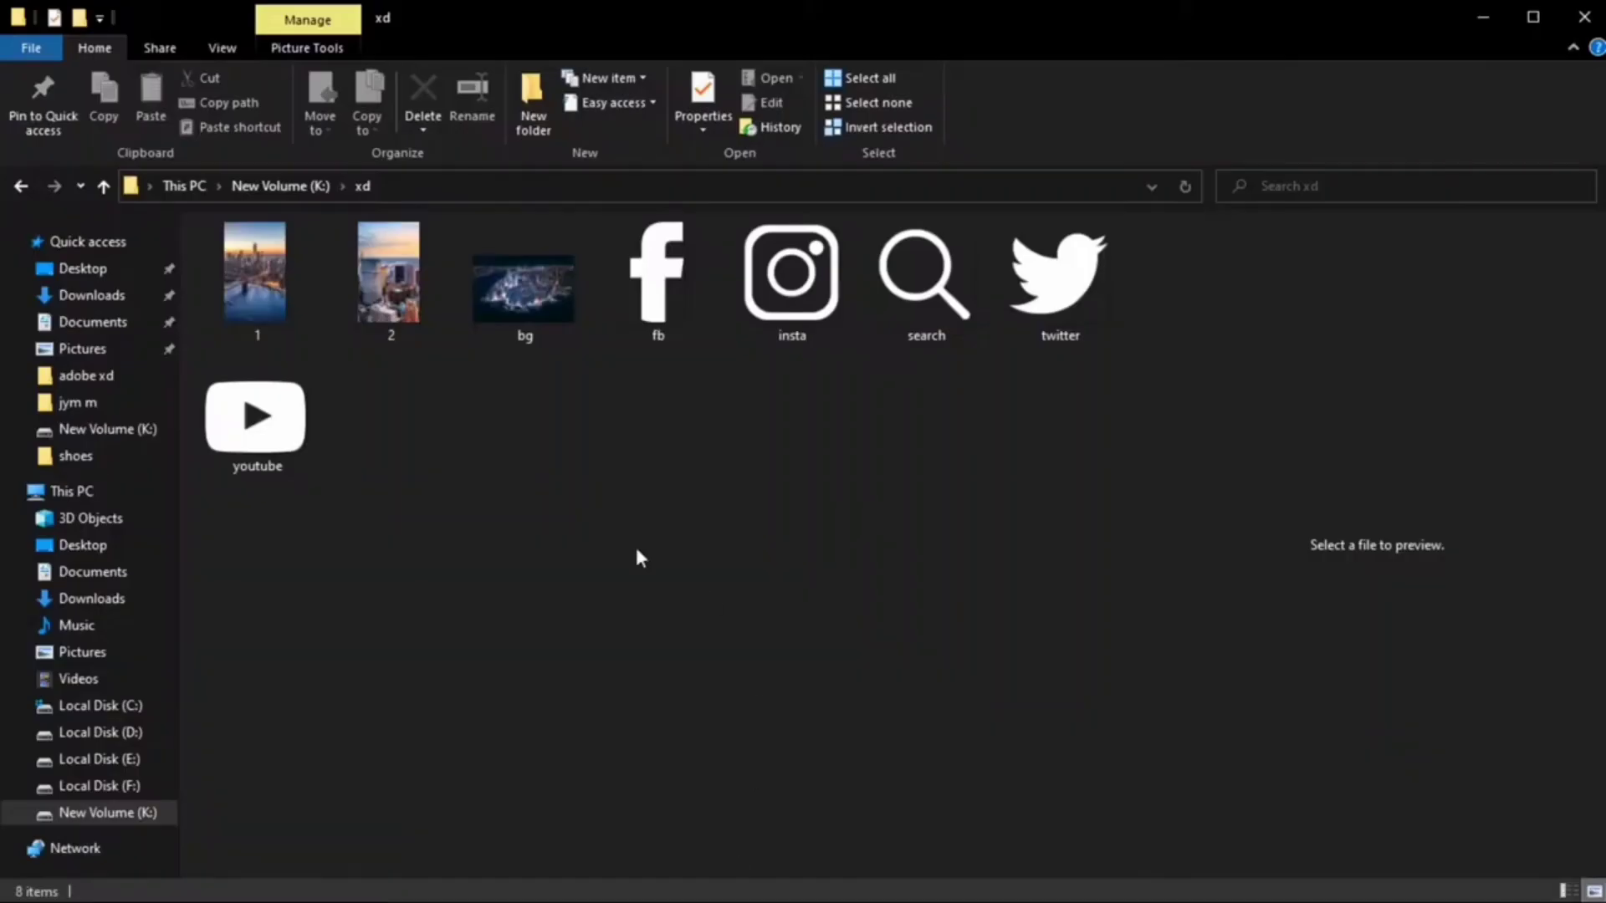
# Place the bg image over the artboard at 1440 wide, X 0 and Y -80, and make it scroll in both directions.
pyautogui.click(494, 331)
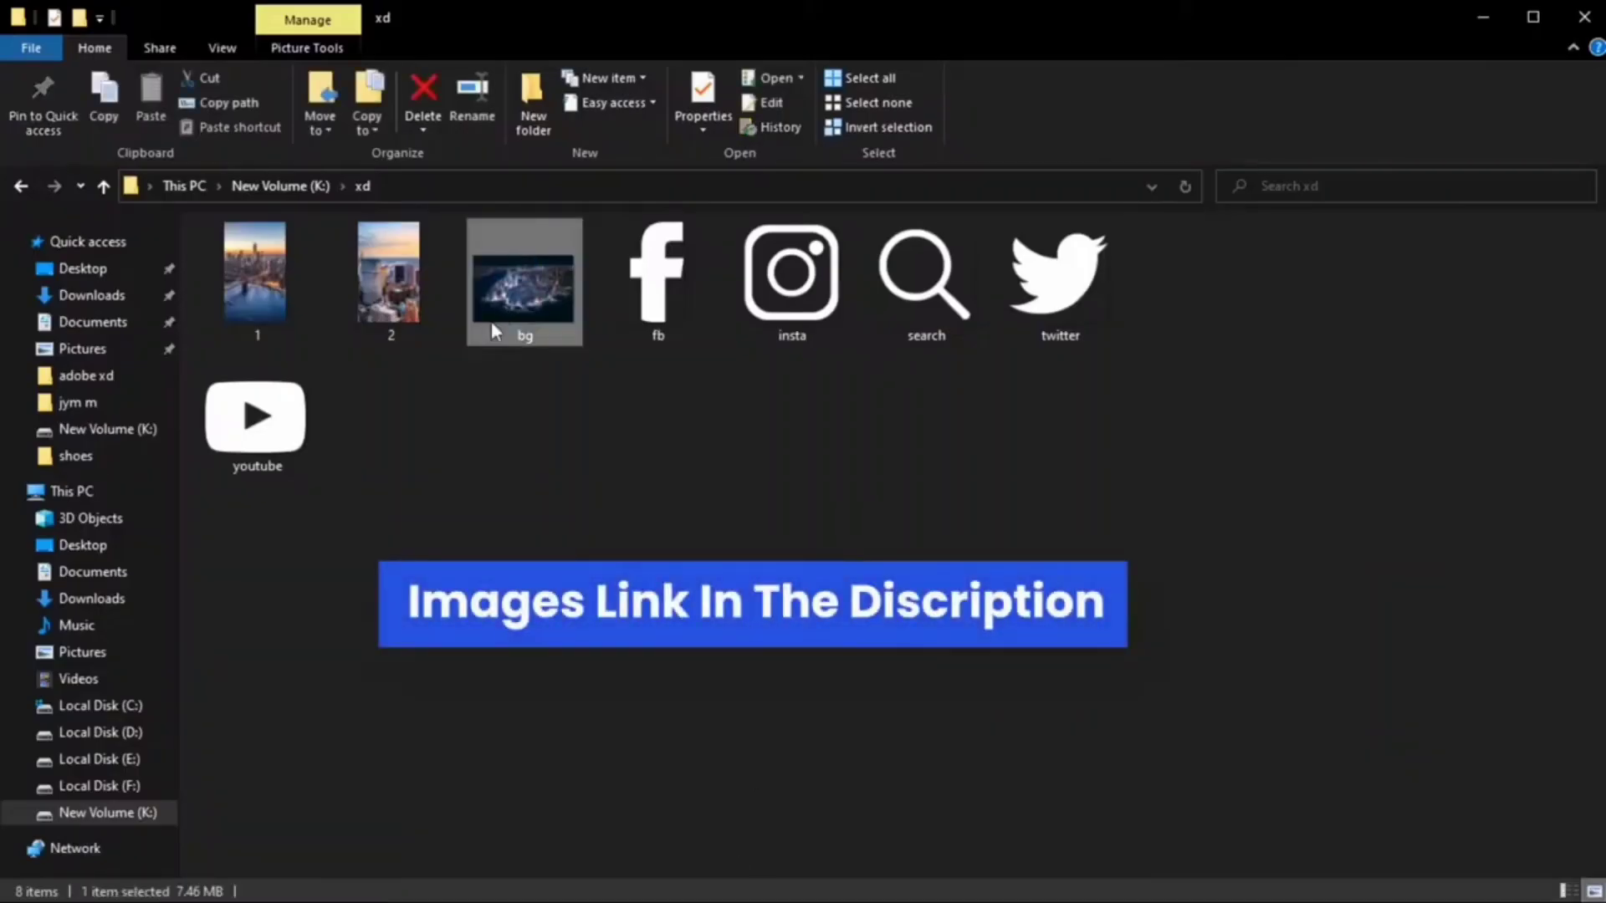
pyautogui.moveTo(522, 293); pyautogui.dragTo(832, 479)
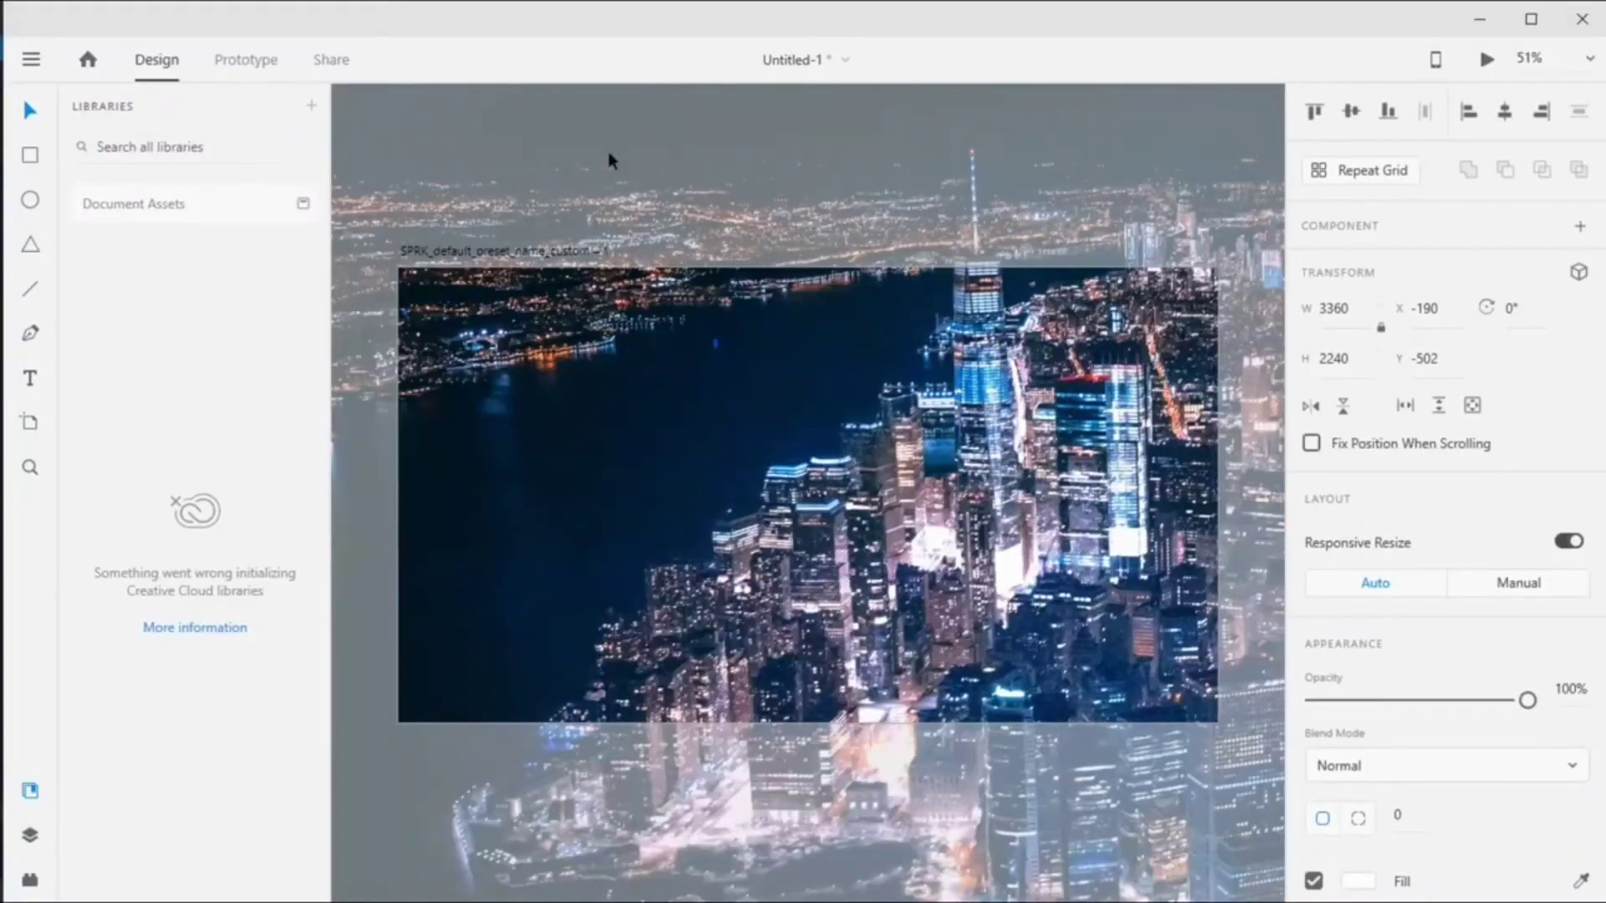
pyautogui.click(1334, 309)
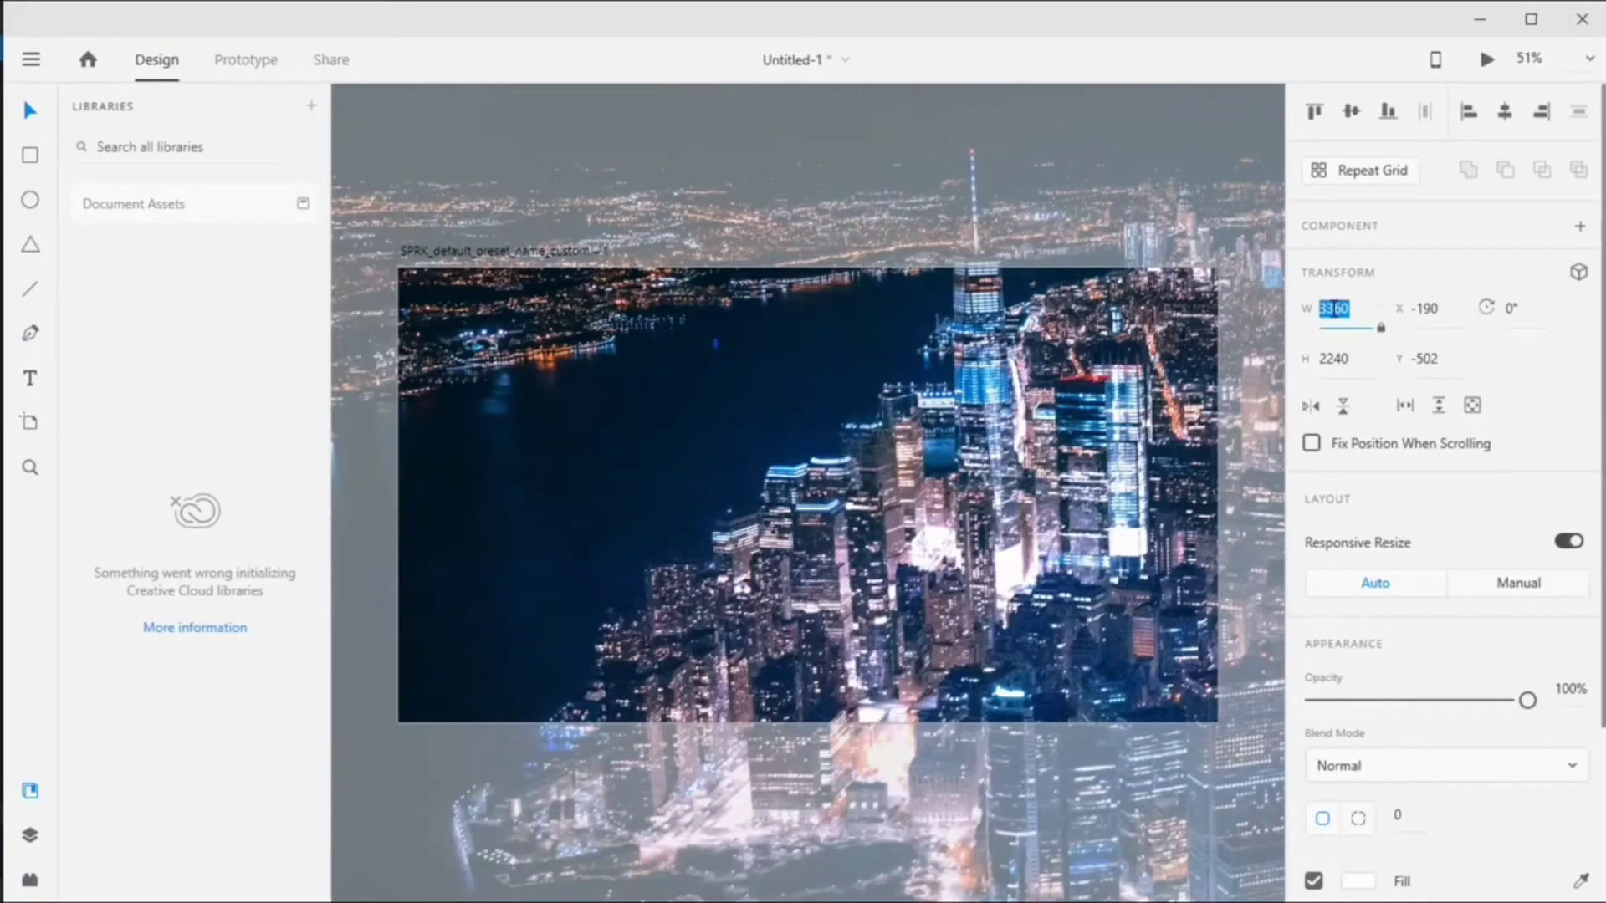
pyautogui.write('1440')
pyautogui.press('Return')
pyautogui.moveTo(911, 454); pyautogui.dragTo(1020, 642)
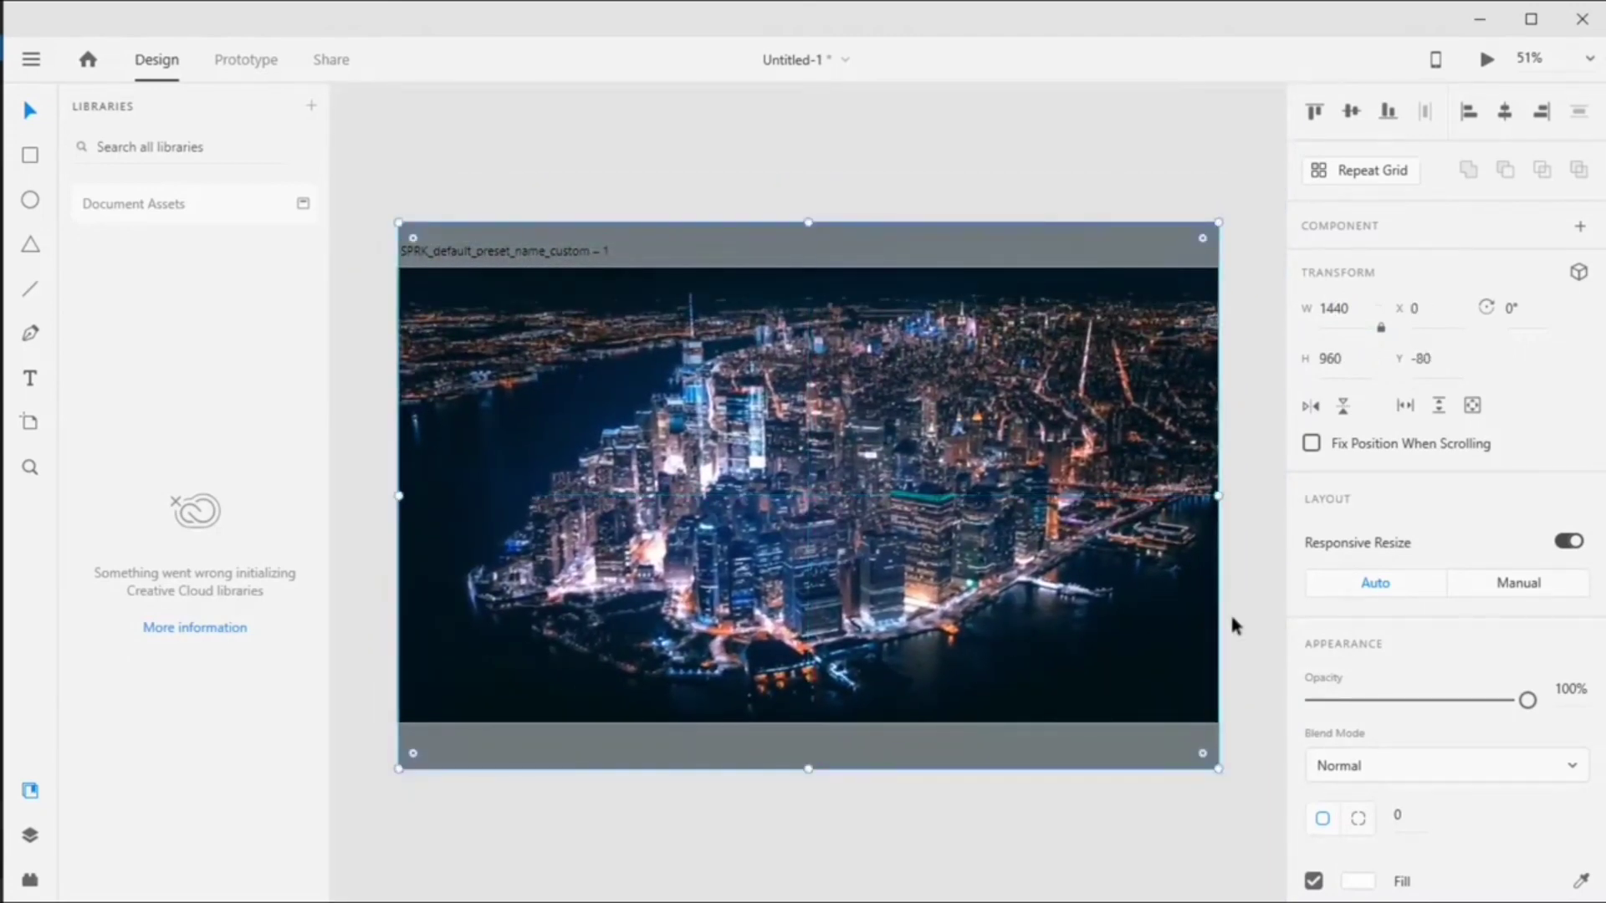
pyautogui.click(1472, 406)
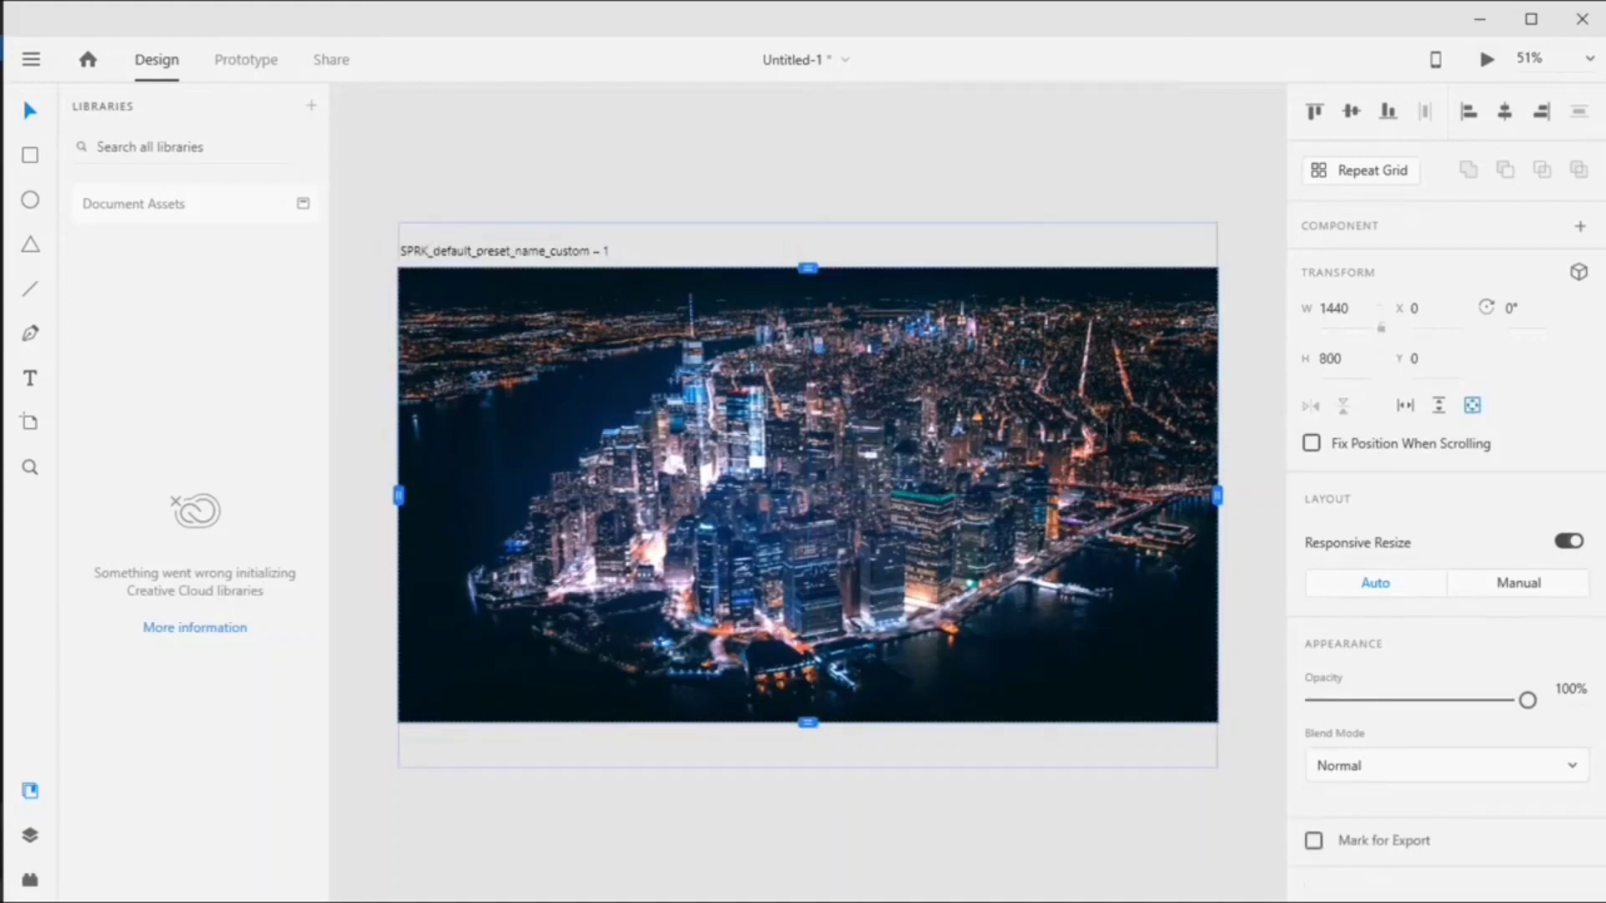
# Draw a rectangle covering the whole artboard and change its fill to a linear gradient.
pyautogui.press('r')
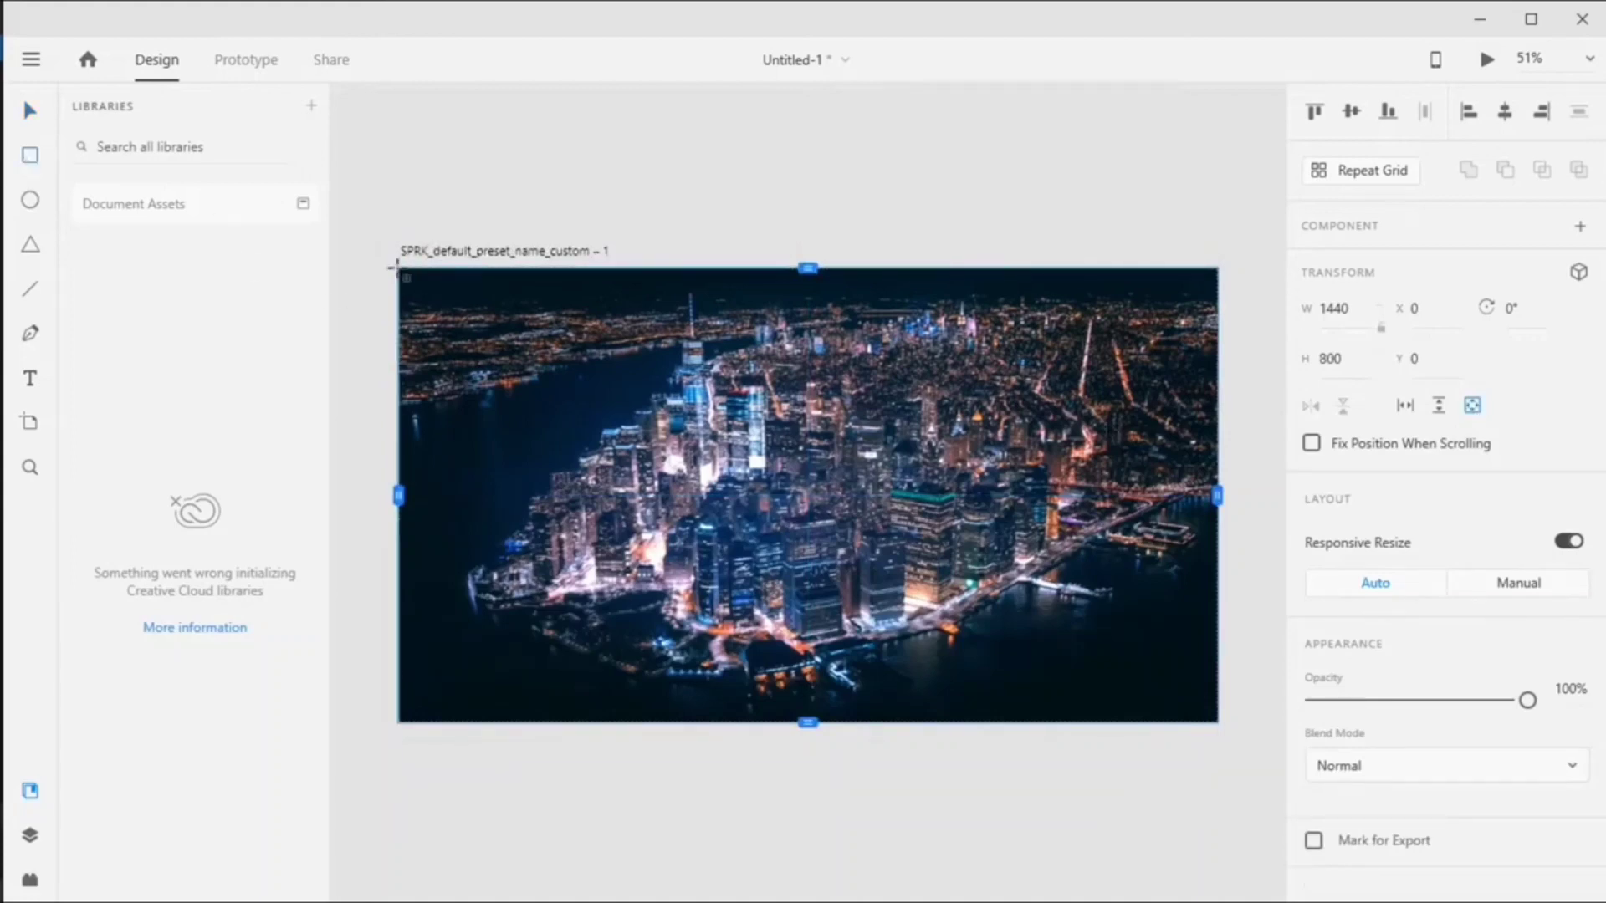
pyautogui.moveTo(398, 268)
pyautogui.mouseDown()
pyautogui.moveTo(663, 456)
pyautogui.moveTo(1220, 725)
pyautogui.mouseUp()
pyautogui.scroll(-3, 1539, 801)
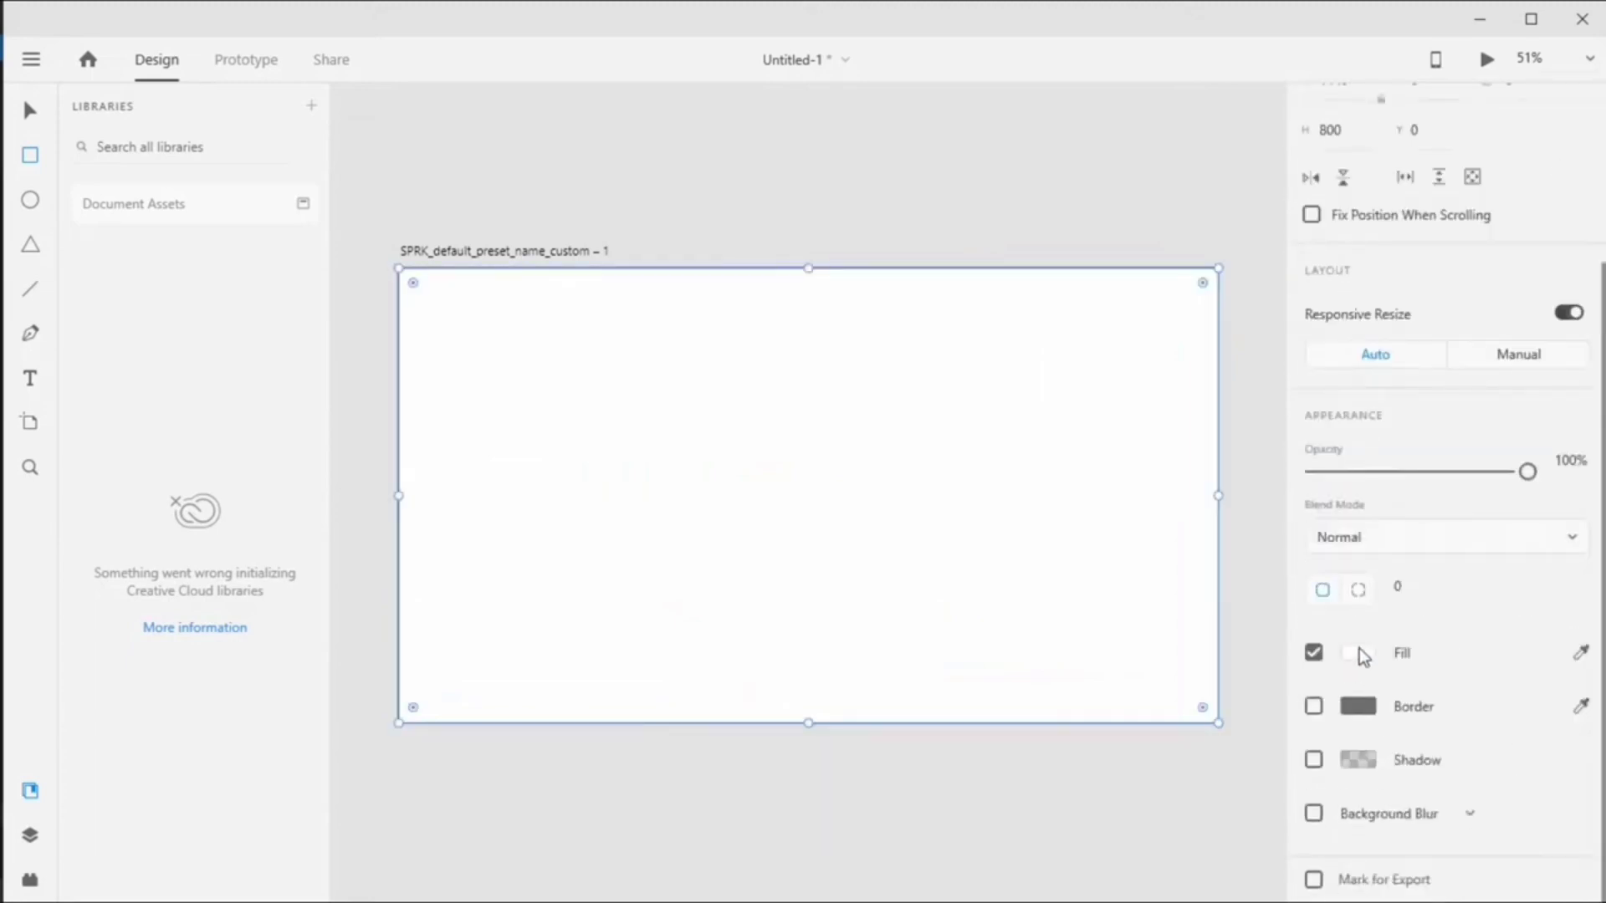
pyautogui.click(1358, 653)
pyautogui.click(1114, 495)
pyautogui.click(1087, 538)
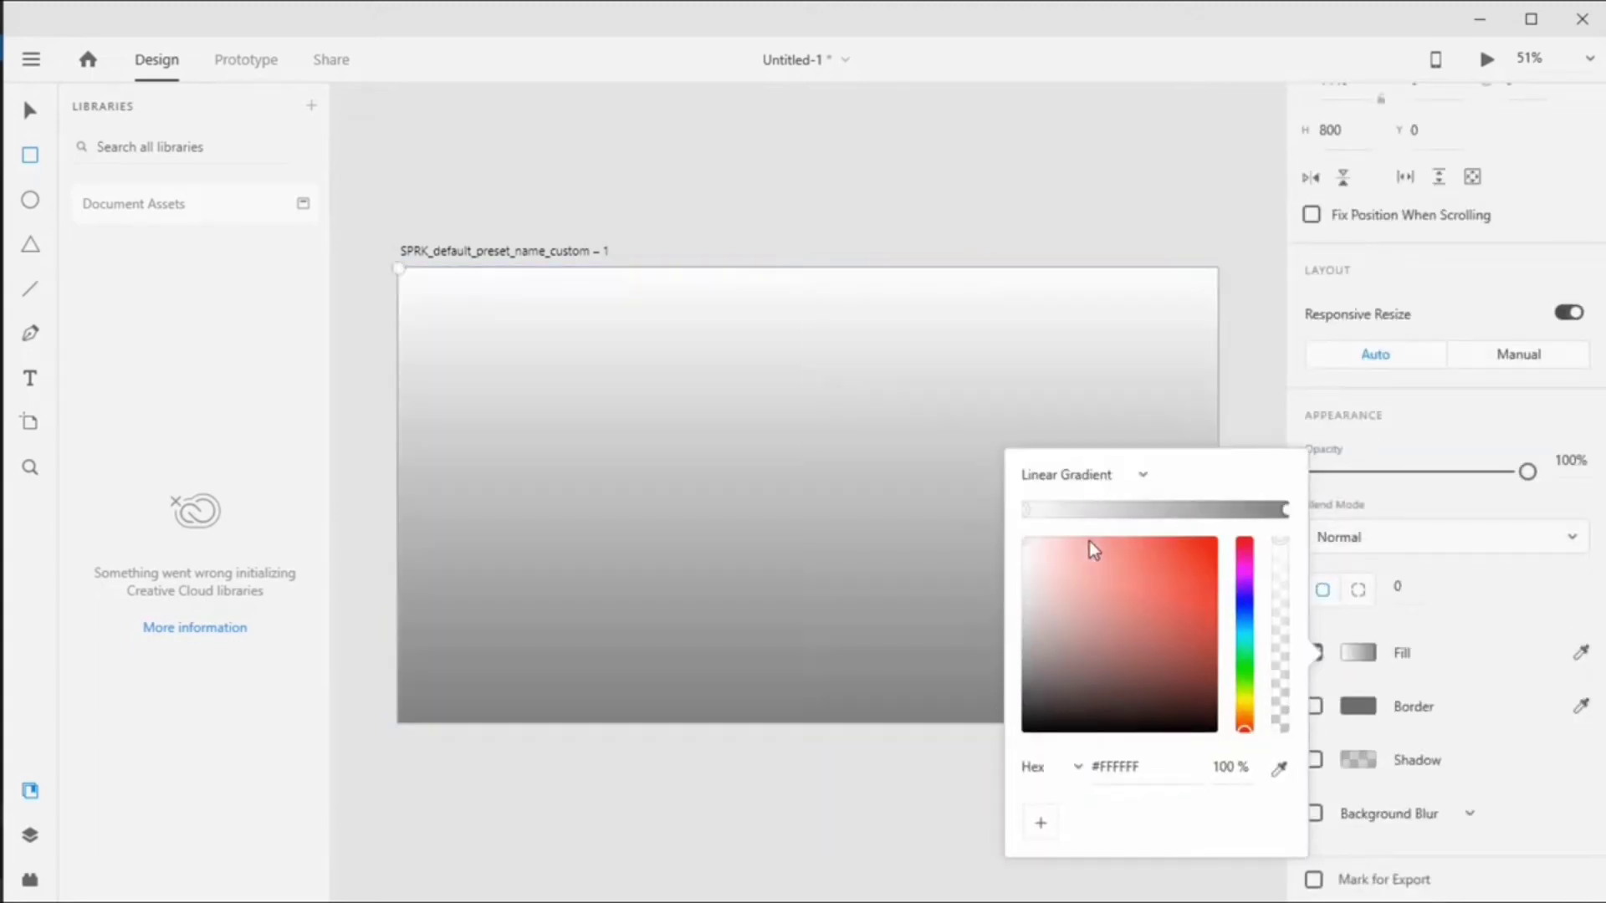
# Set the overlay gradient's first colour stop to #161616 at 27% opacity.
pyautogui.click(1165, 784)
pyautogui.write('161616')
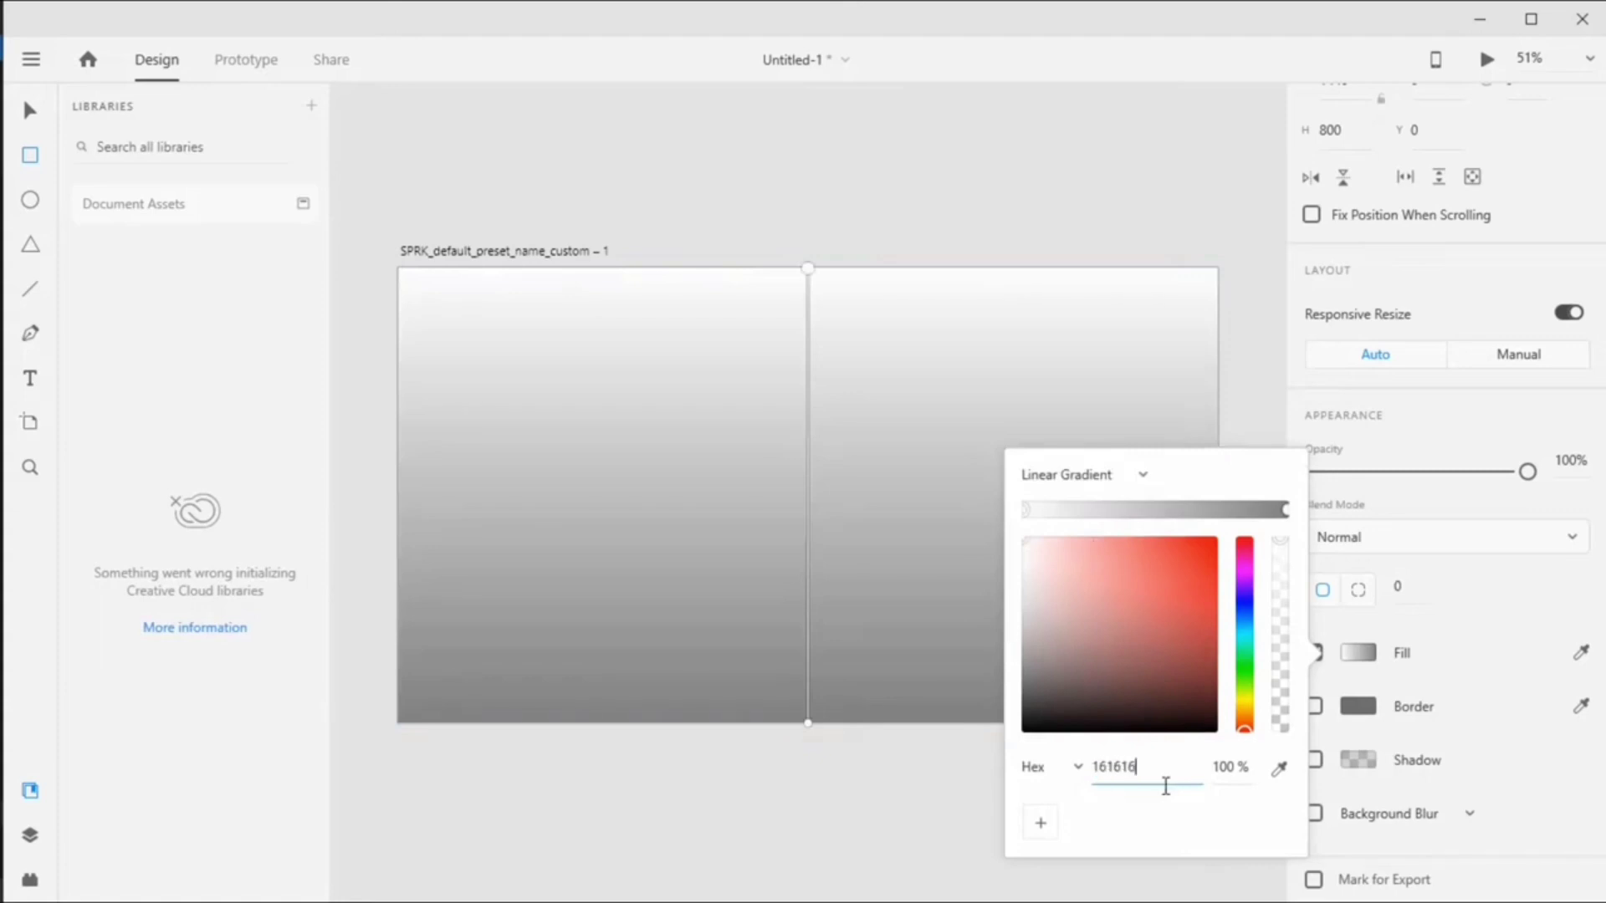
pyautogui.press('Return')
pyautogui.doubleClick(1223, 767)
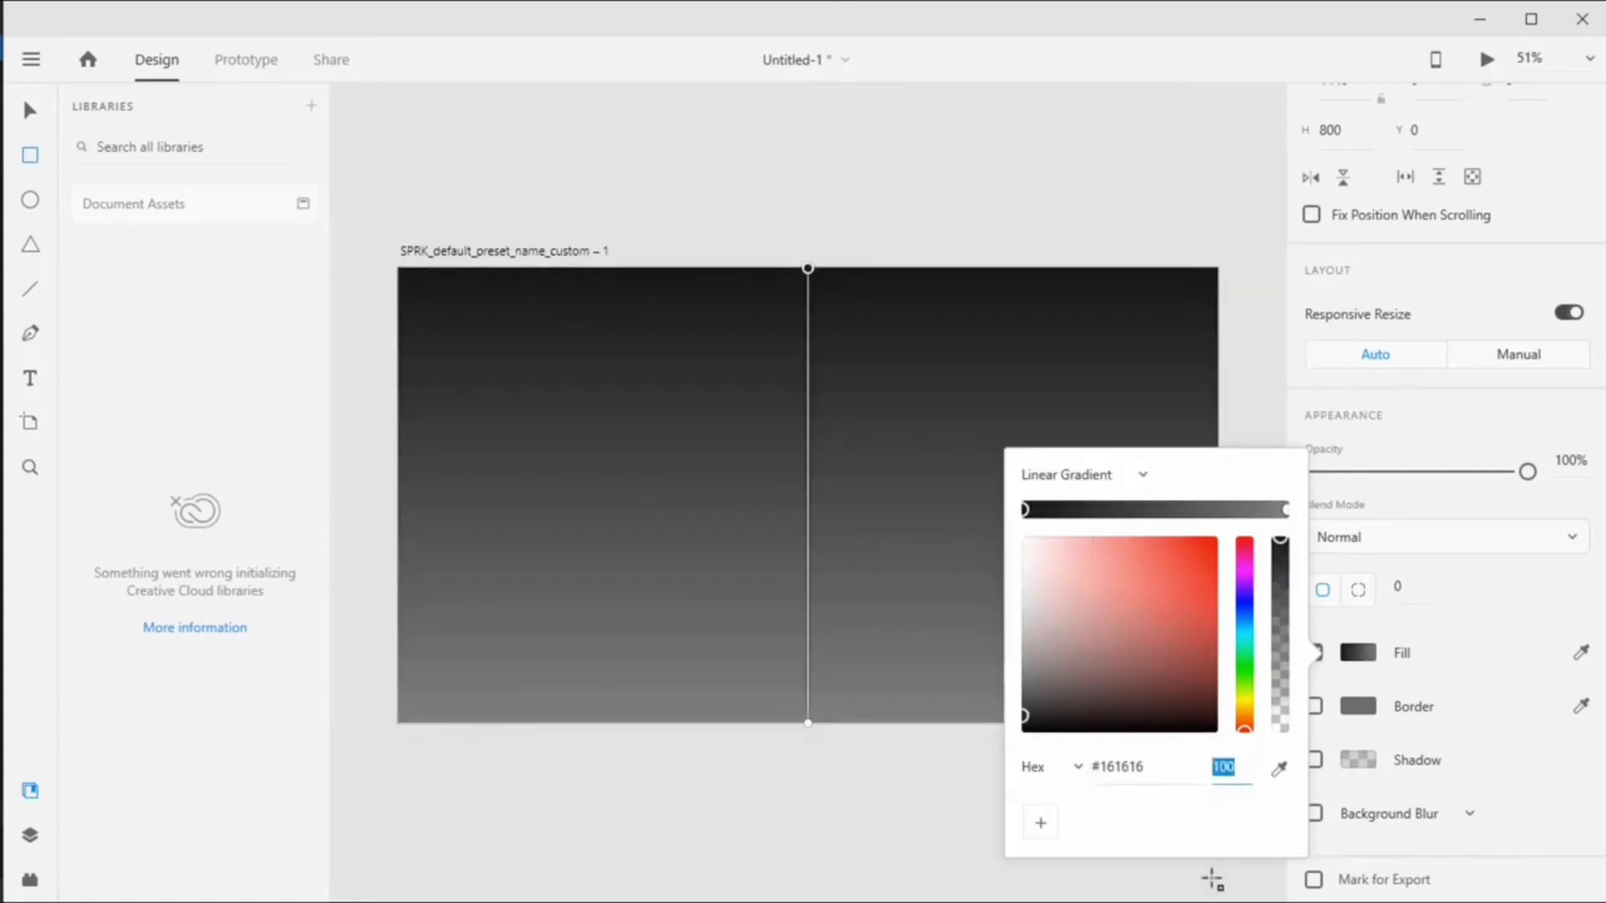
pyautogui.write('27')
pyautogui.press('Return')
# Add a stop about three quarters along the overlay gradient and colour it #121417.
pyautogui.click(1227, 511)
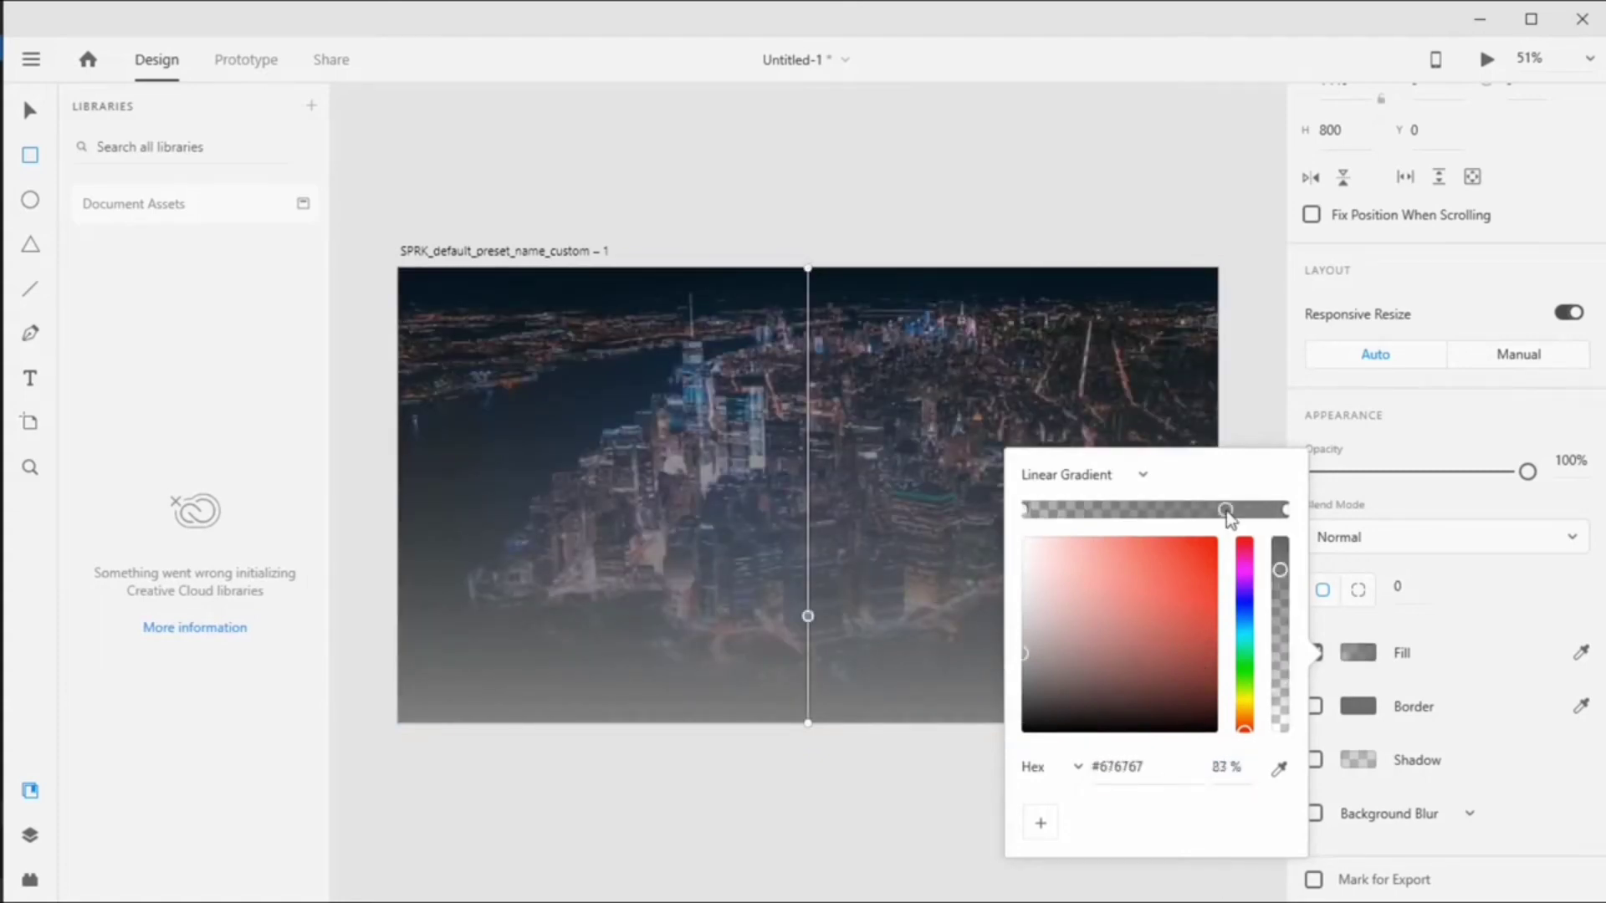
pyautogui.click(1121, 766)
pyautogui.write('121417')
pyautogui.press('Return')
pyautogui.click(1213, 768)
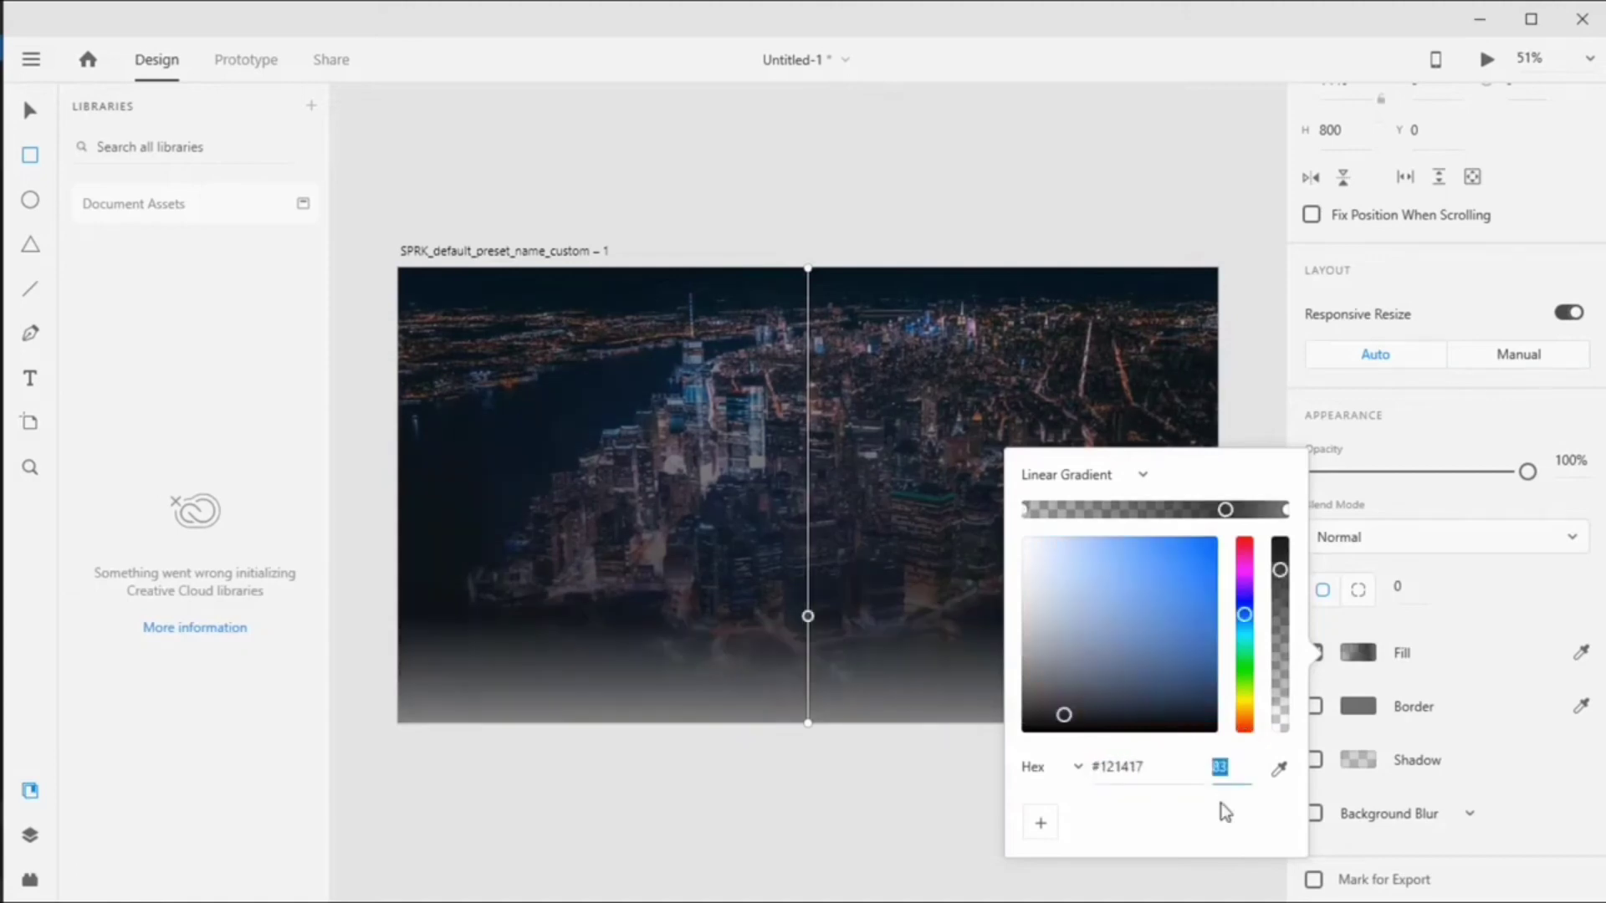
# Set the overlay gradient's end stop to #131517 at 97% opacity.
pyautogui.click(1286, 512)
pyautogui.write('131517')
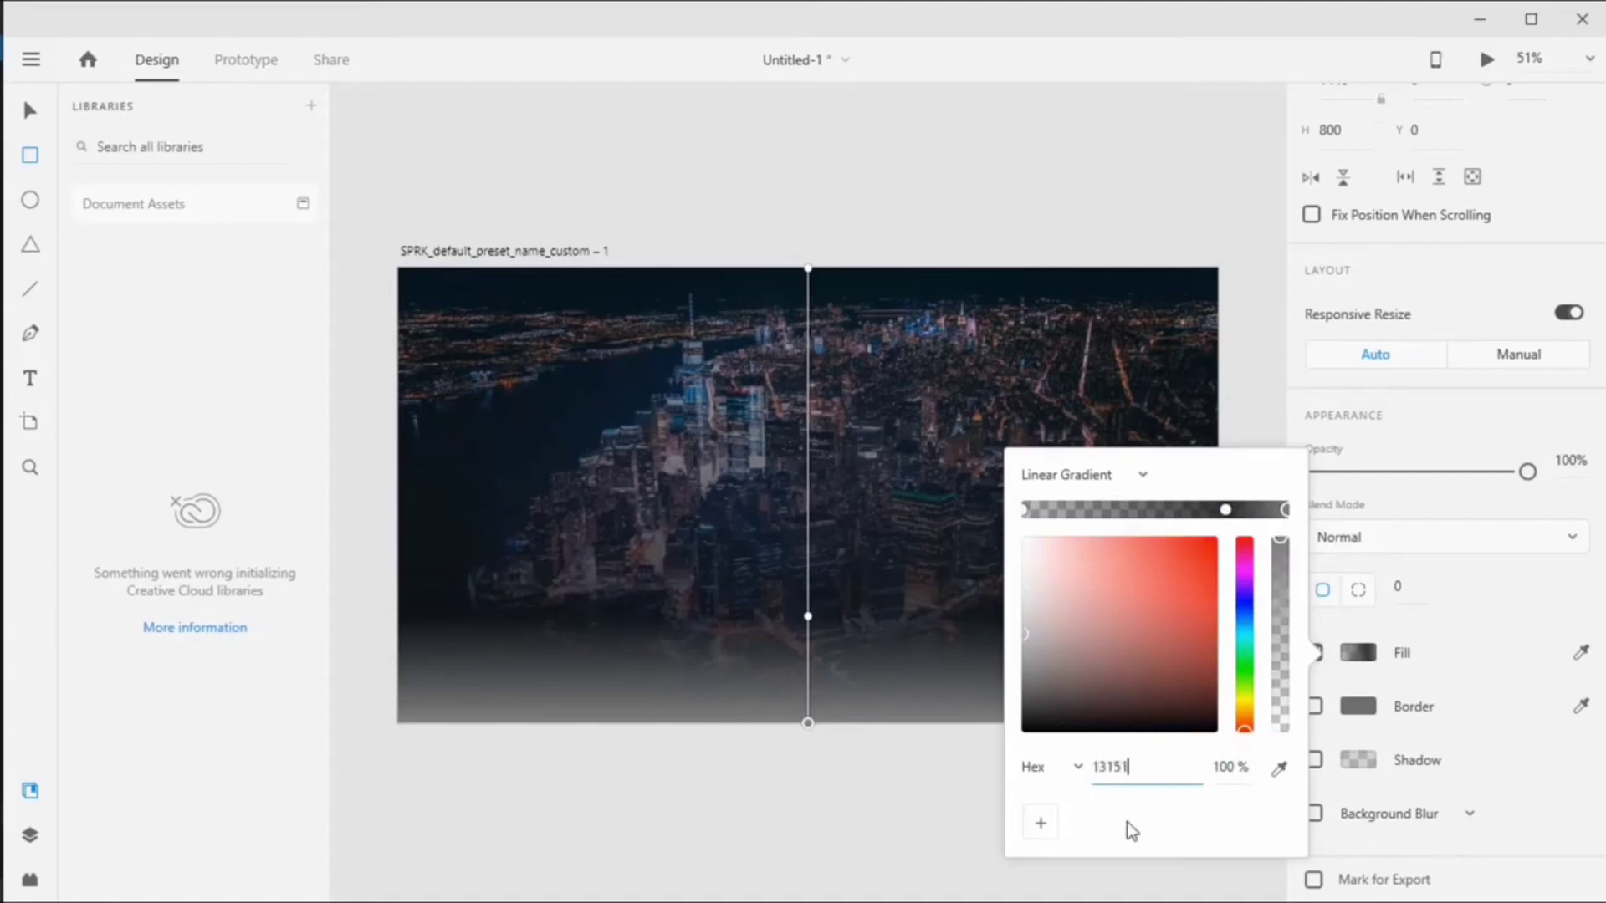
pyautogui.press('Return')
pyautogui.click(1235, 779)
pyautogui.write('97')
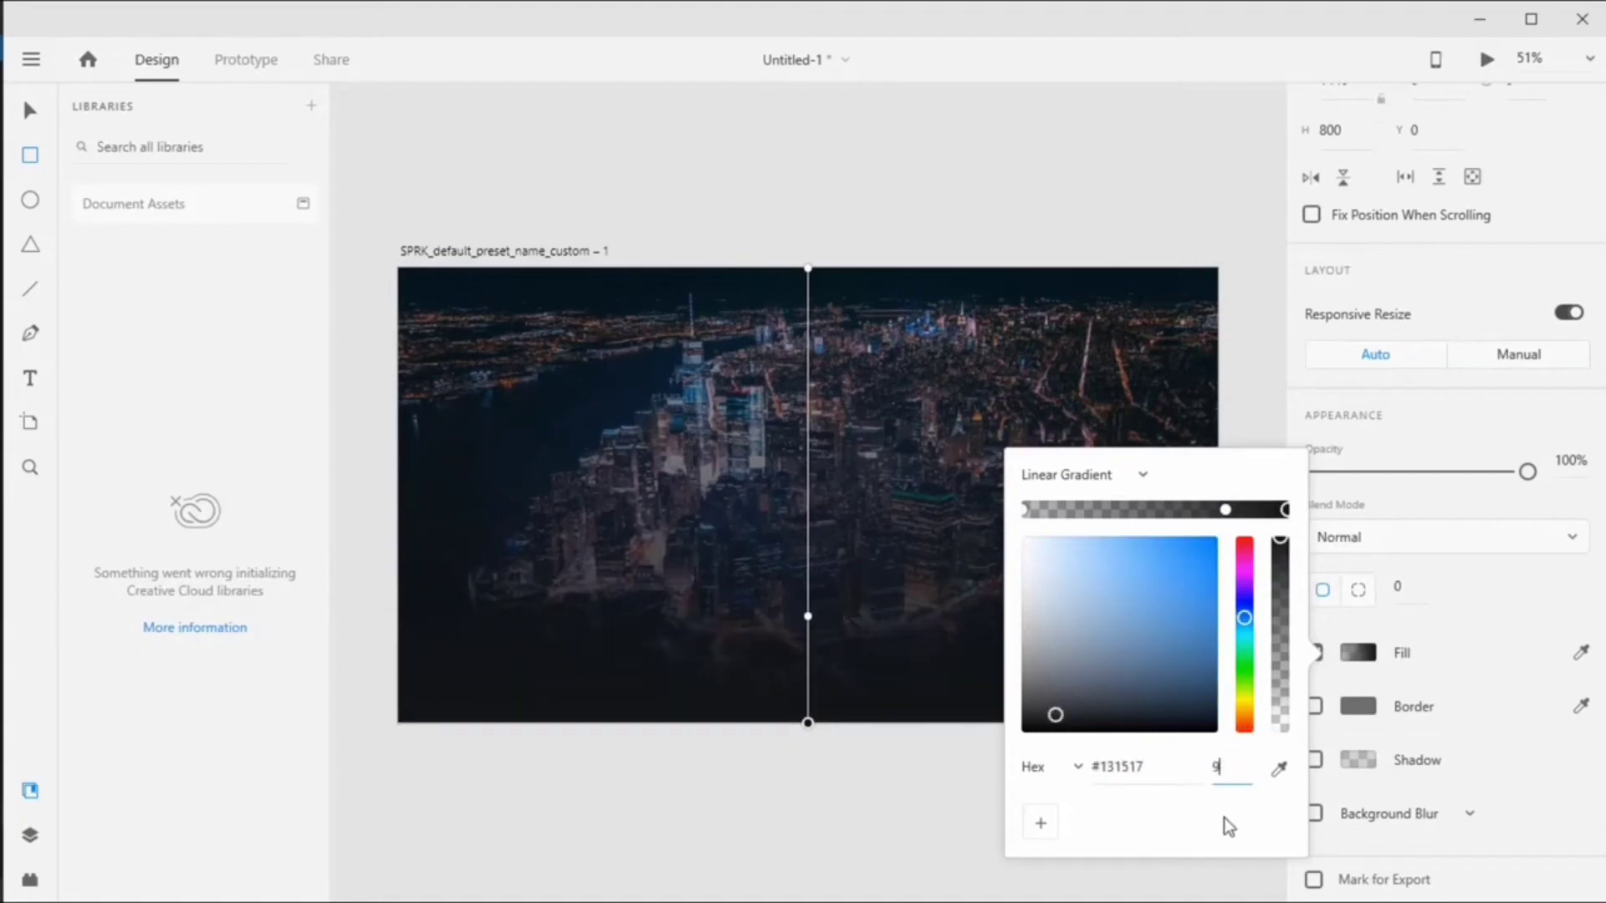
pyautogui.press('Return')
pyautogui.click(1367, 657)
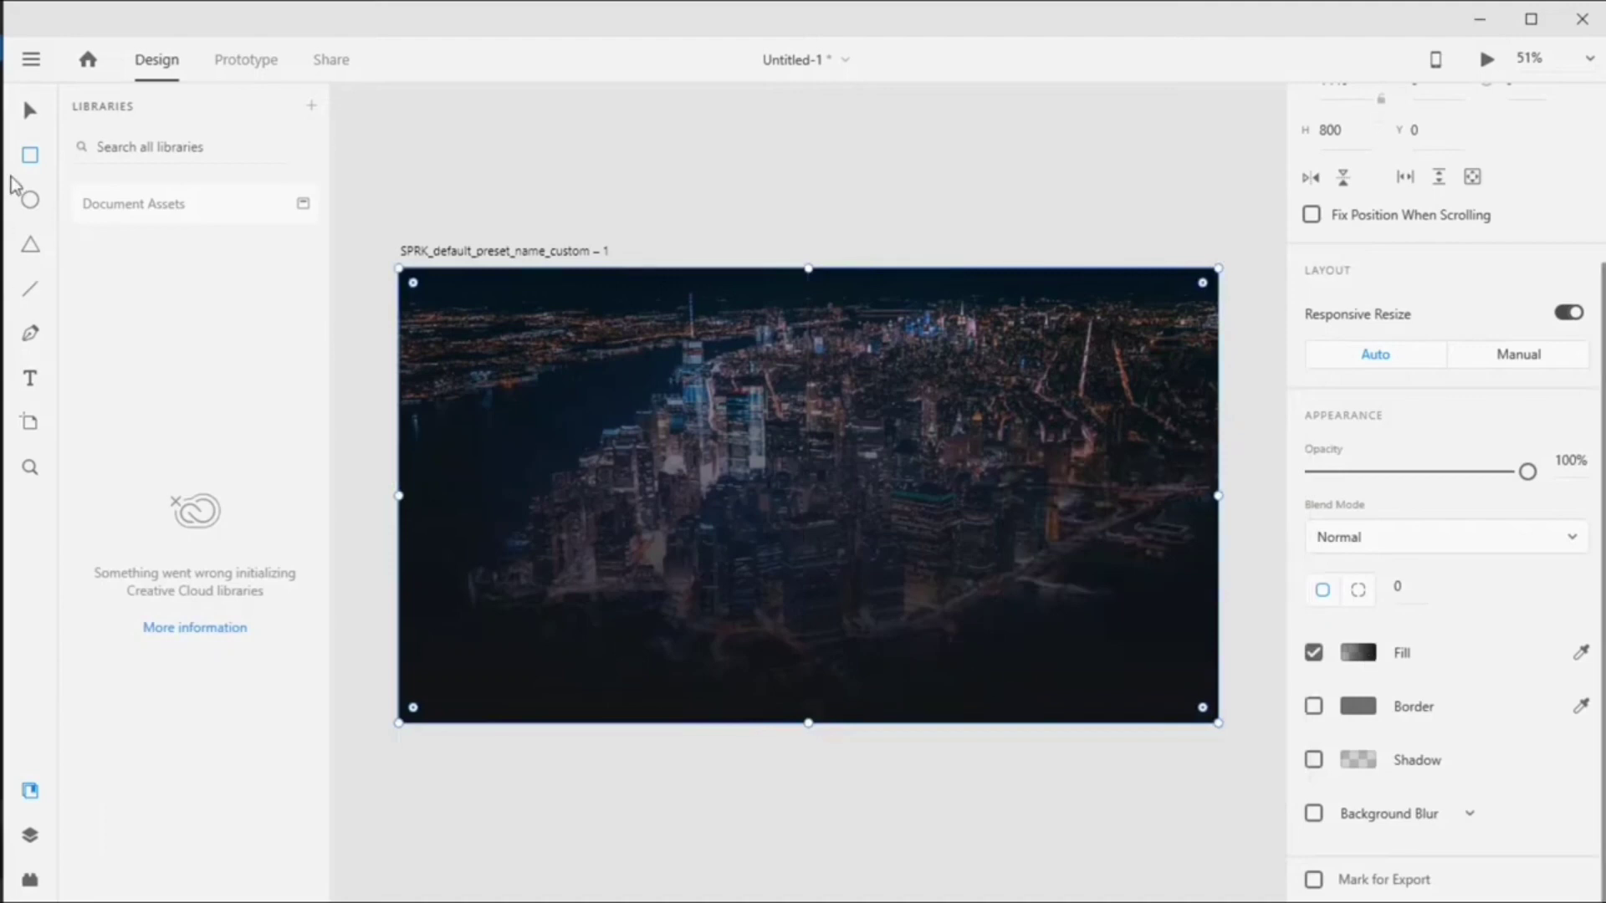
# Draw a small rectangle near the artboard's upper-left corner and size it 36 wide by 34 high.
pyautogui.moveTo(425, 296); pyautogui.dragTo(460, 312)
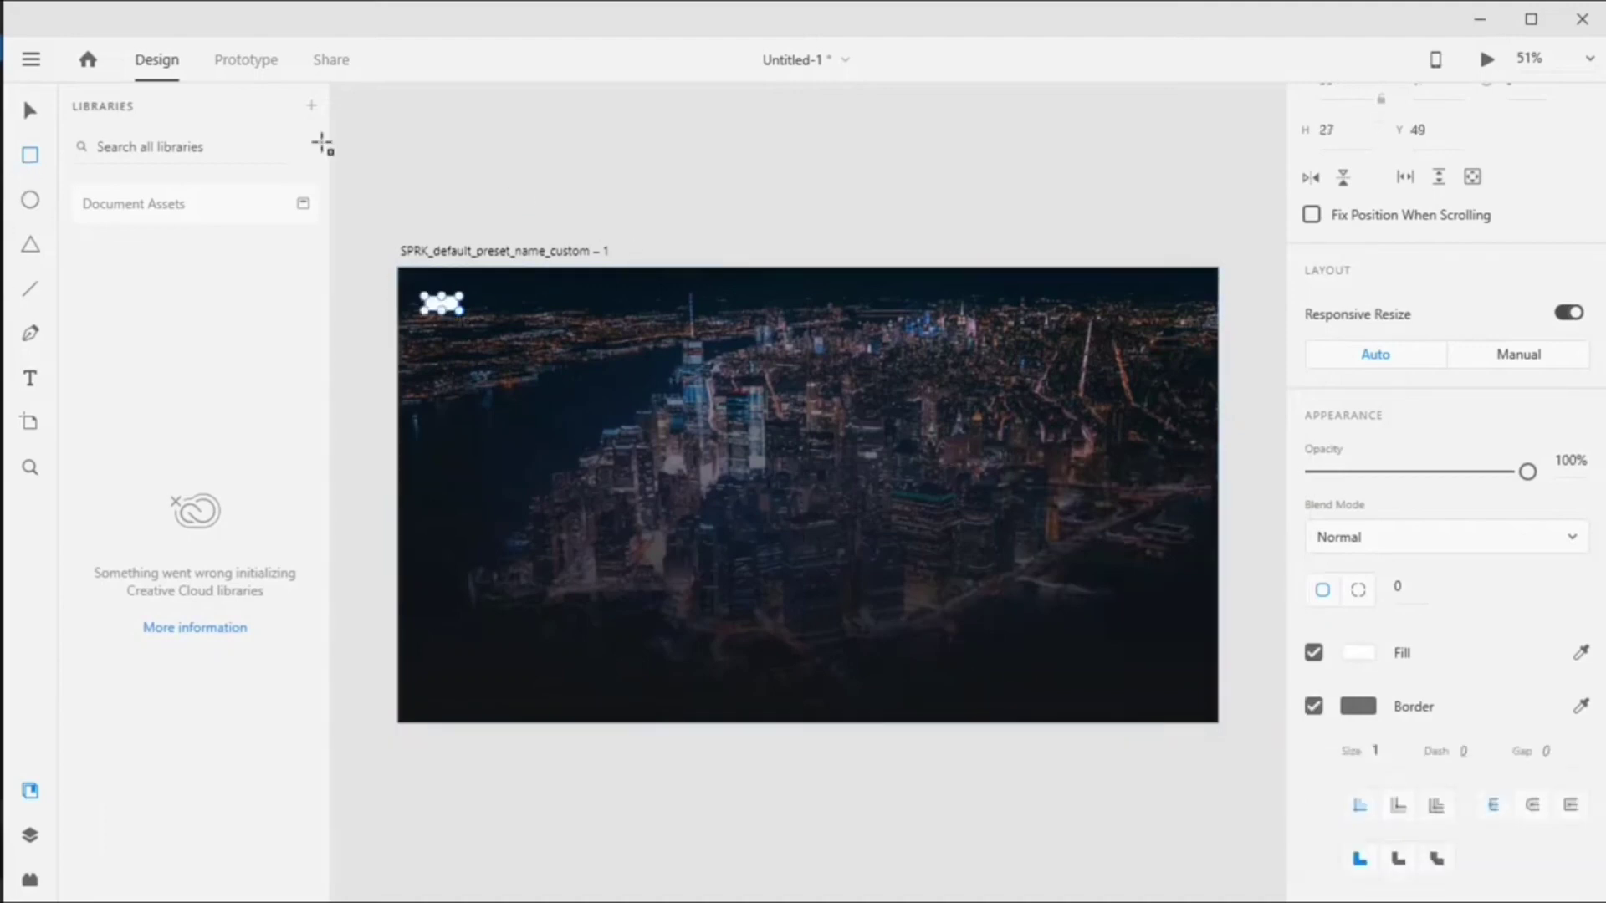
pyautogui.scroll(3, 1474, 408)
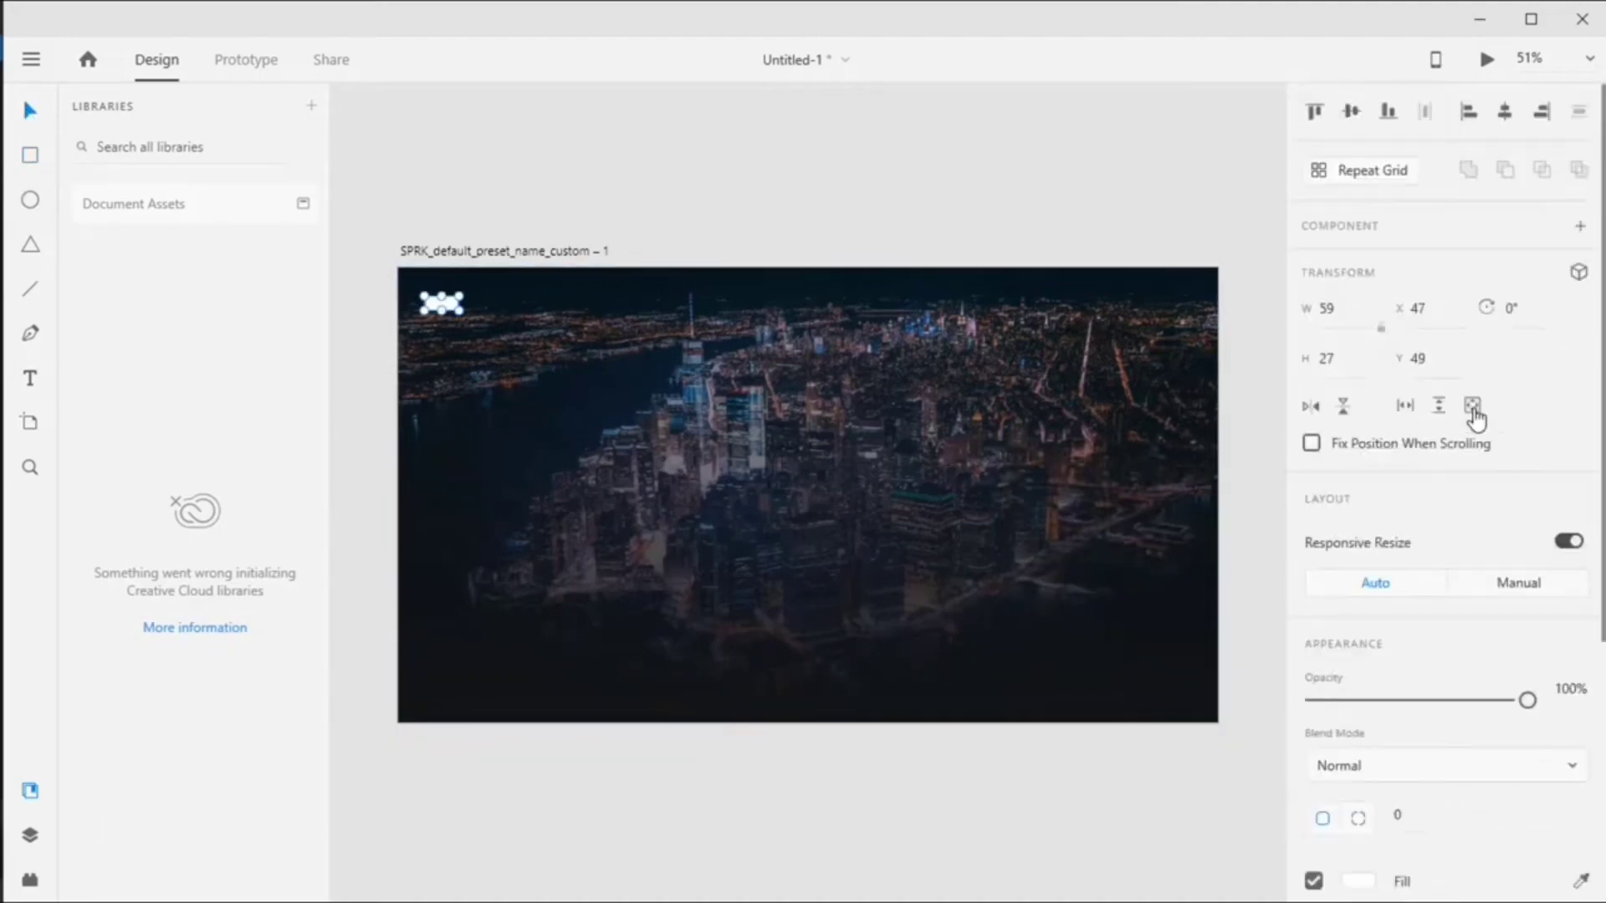
pyautogui.click(1315, 308)
pyautogui.write('36')
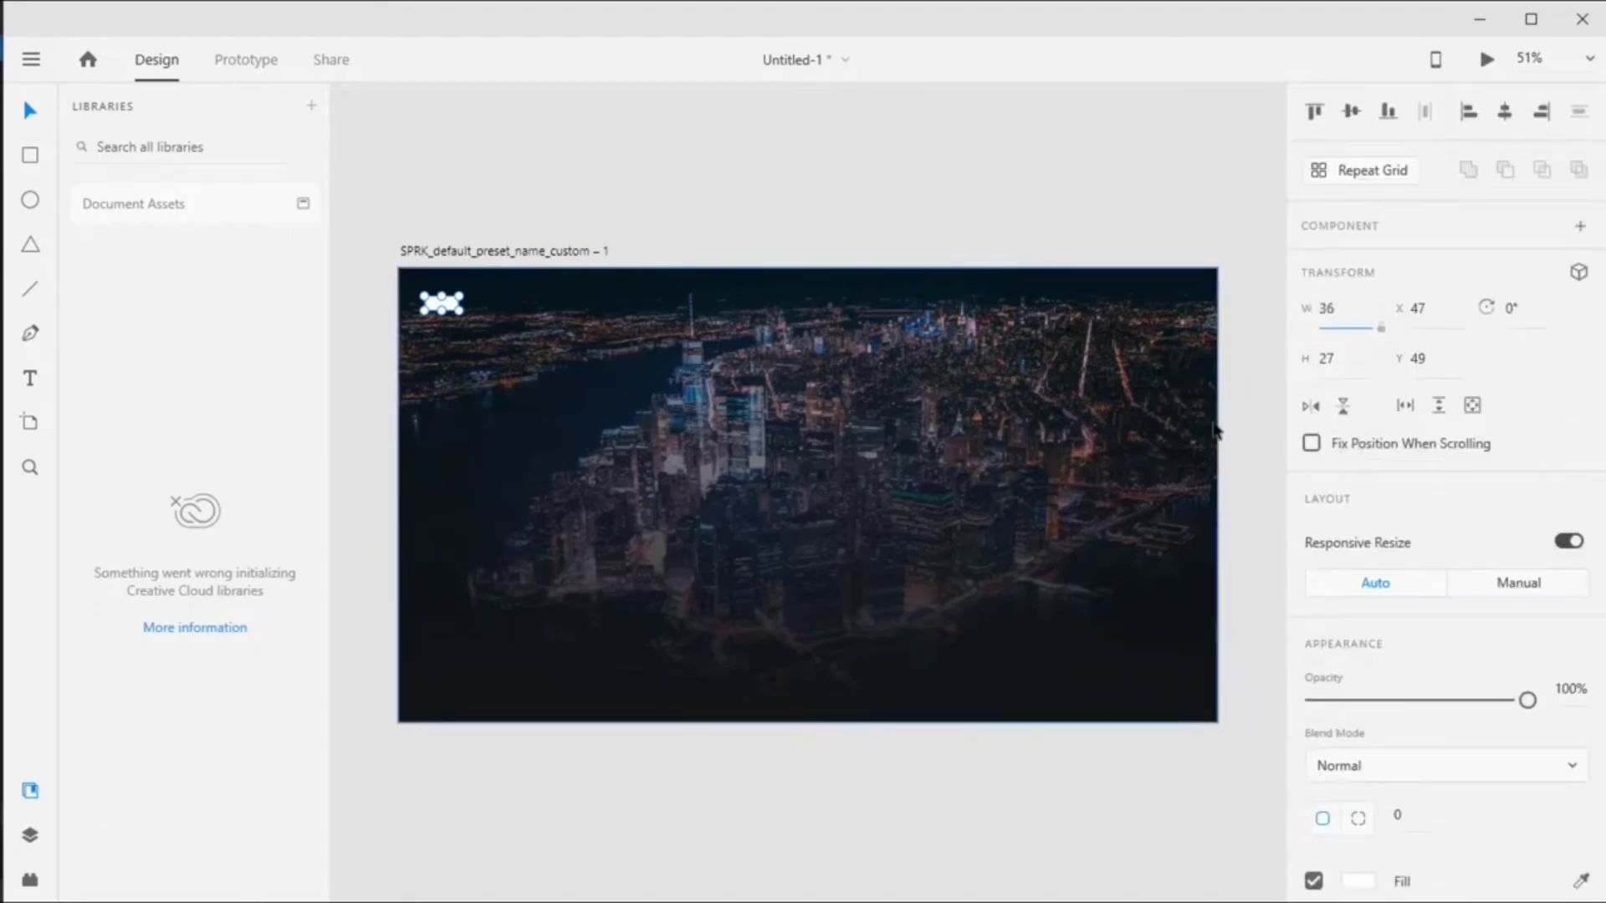
pyautogui.press('Tab')
pyautogui.write('34')
pyautogui.press('Return')
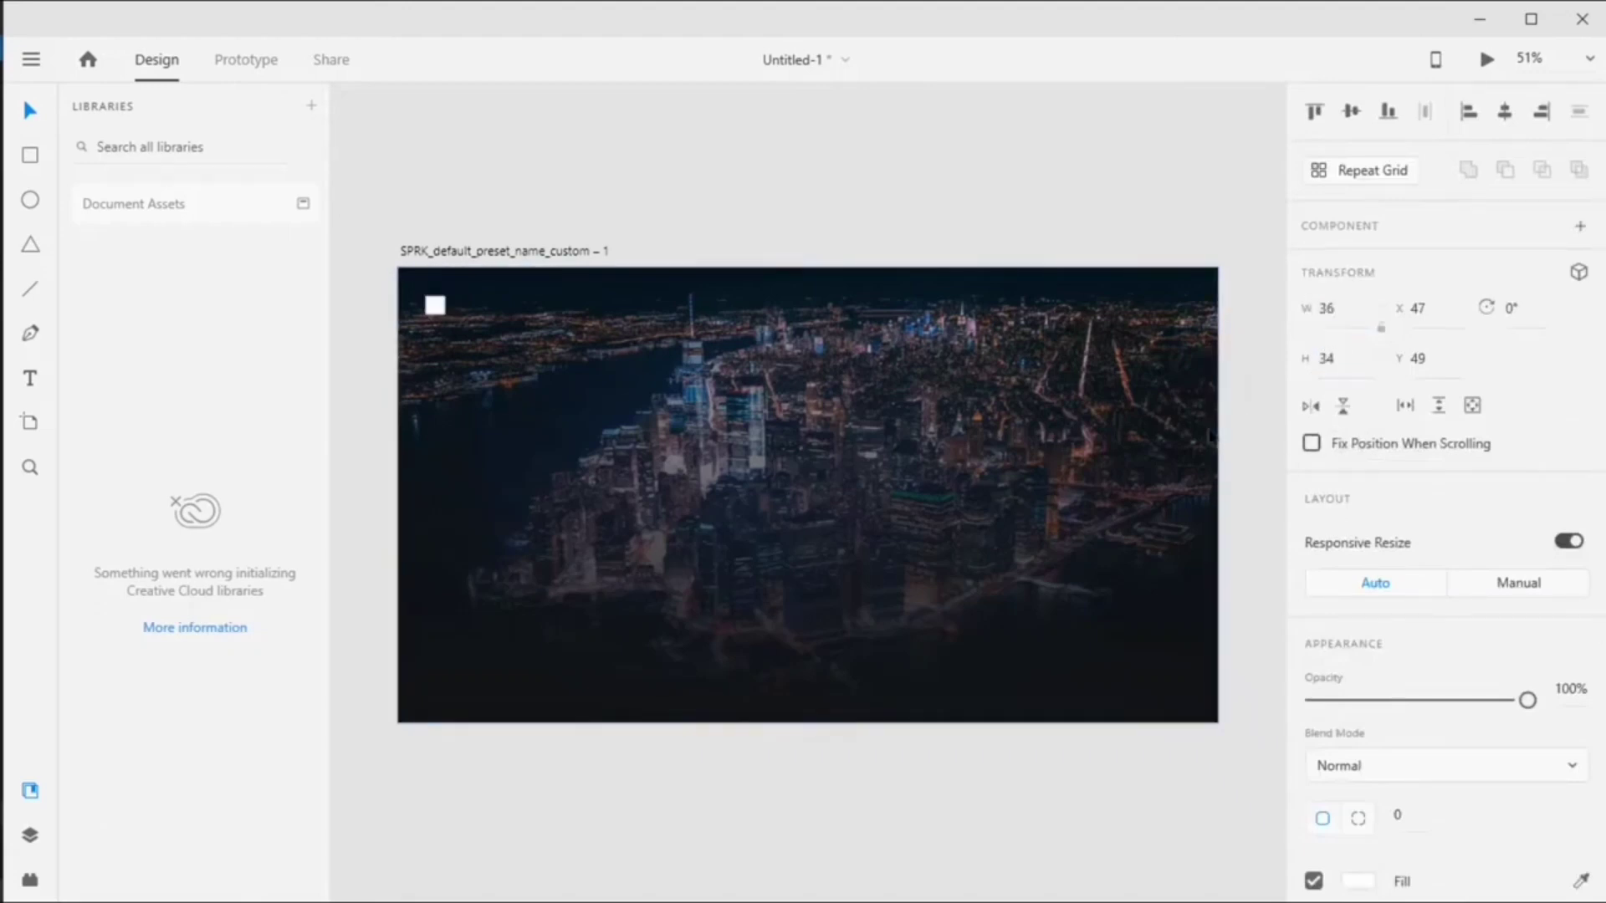
# Position the small white rectangle at X 90 and Y 55.
pyautogui.click(1420, 307)
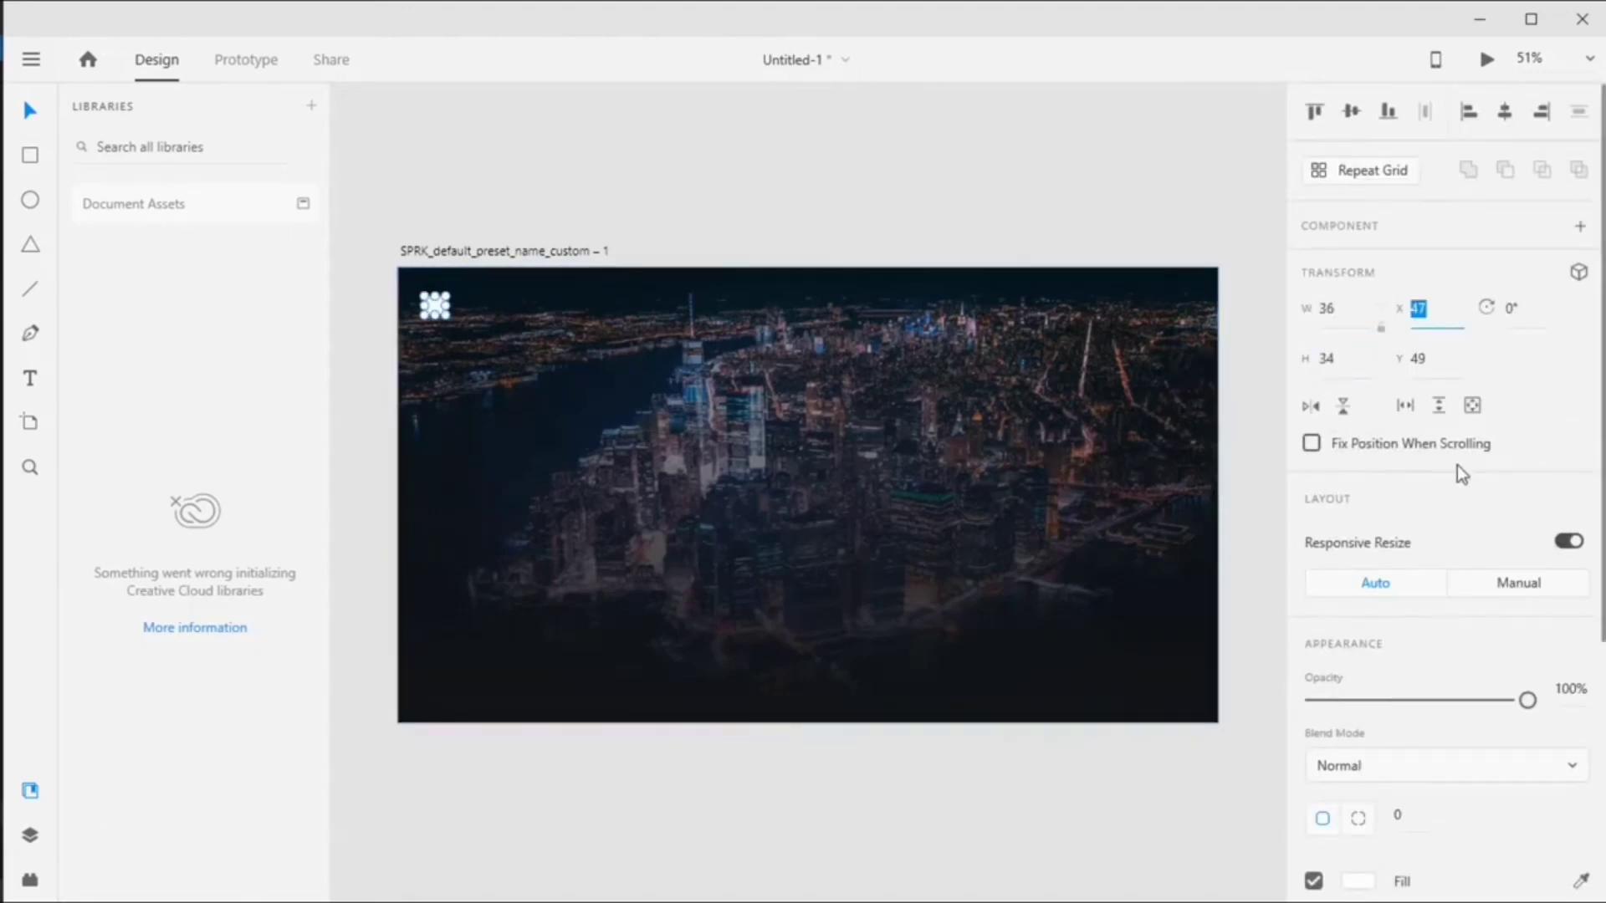
pyautogui.write('90')
pyautogui.press('Tab')
pyautogui.write('55')
pyautogui.press('Return')
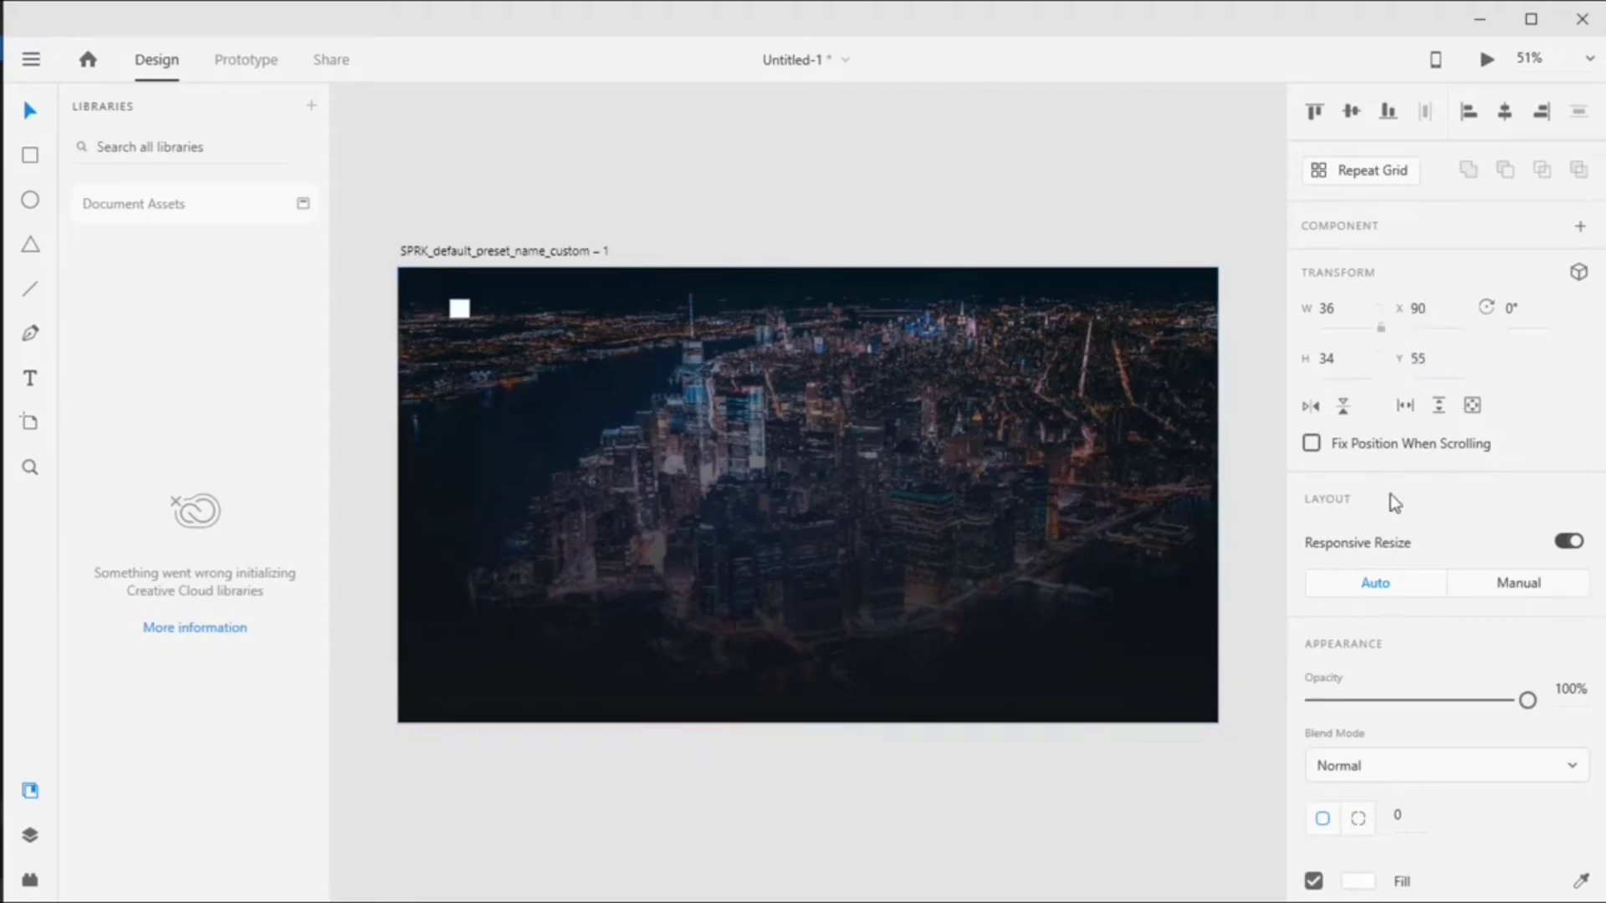
# Remove the small white rectangle's border and set its corner radius to 3.
pyautogui.scroll(-5, 1383, 745)
pyautogui.click(1313, 545)
pyautogui.click(1314, 545)
pyautogui.click(1405, 587)
pyautogui.write('3')
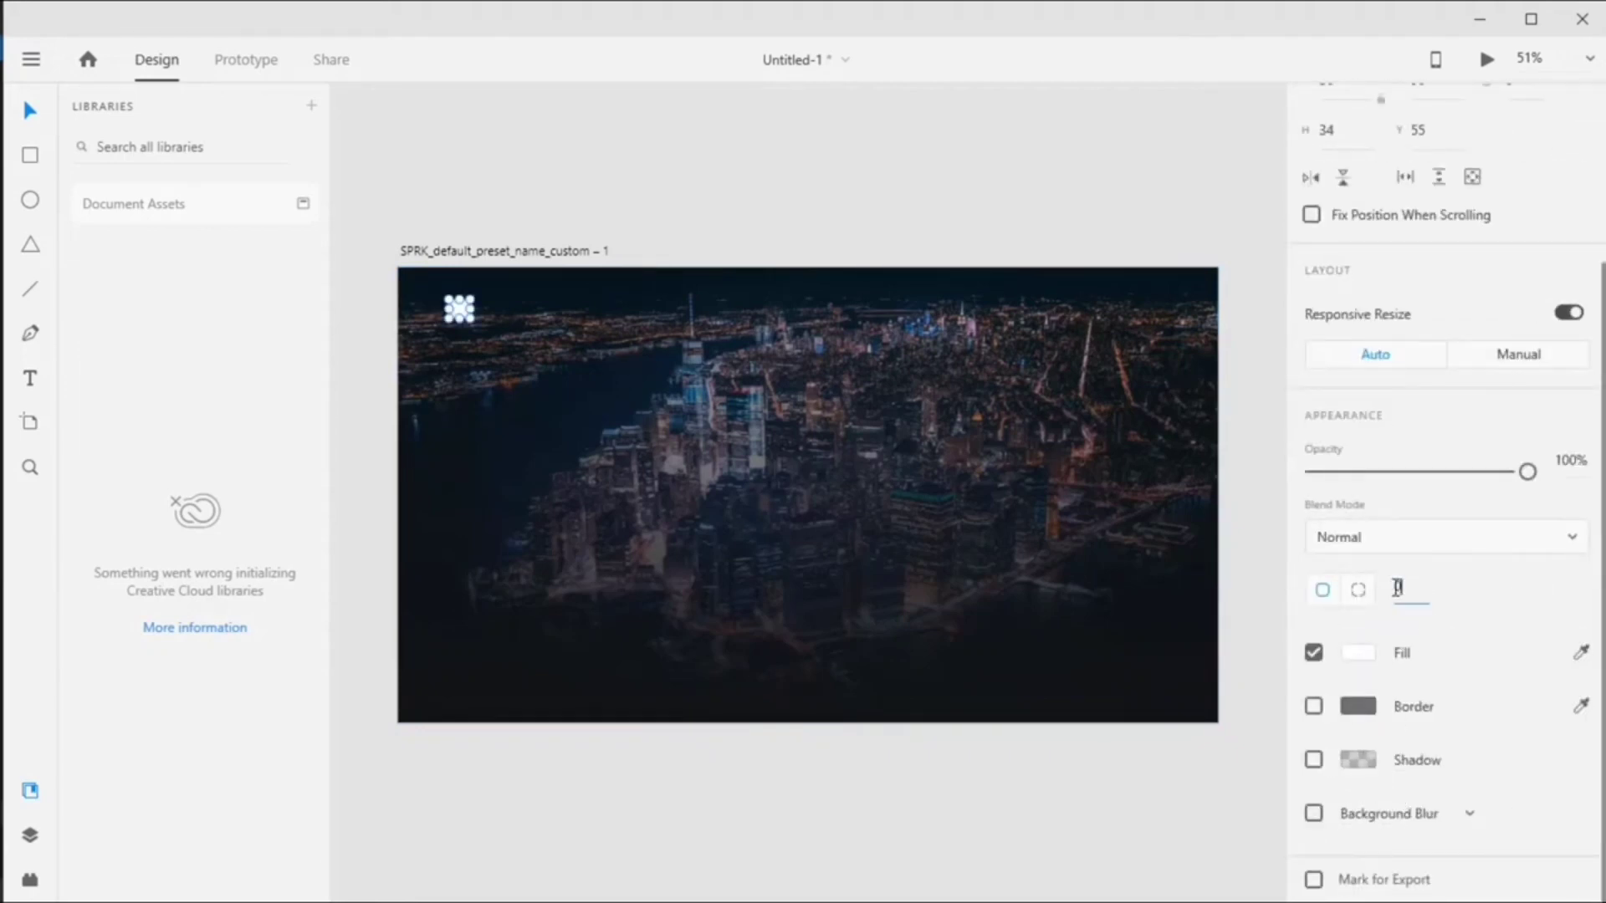
pyautogui.press('Return')
# Add the text NEW YORK just beside the small white rectangle.
pyautogui.press('t')
pyautogui.click(486, 306)
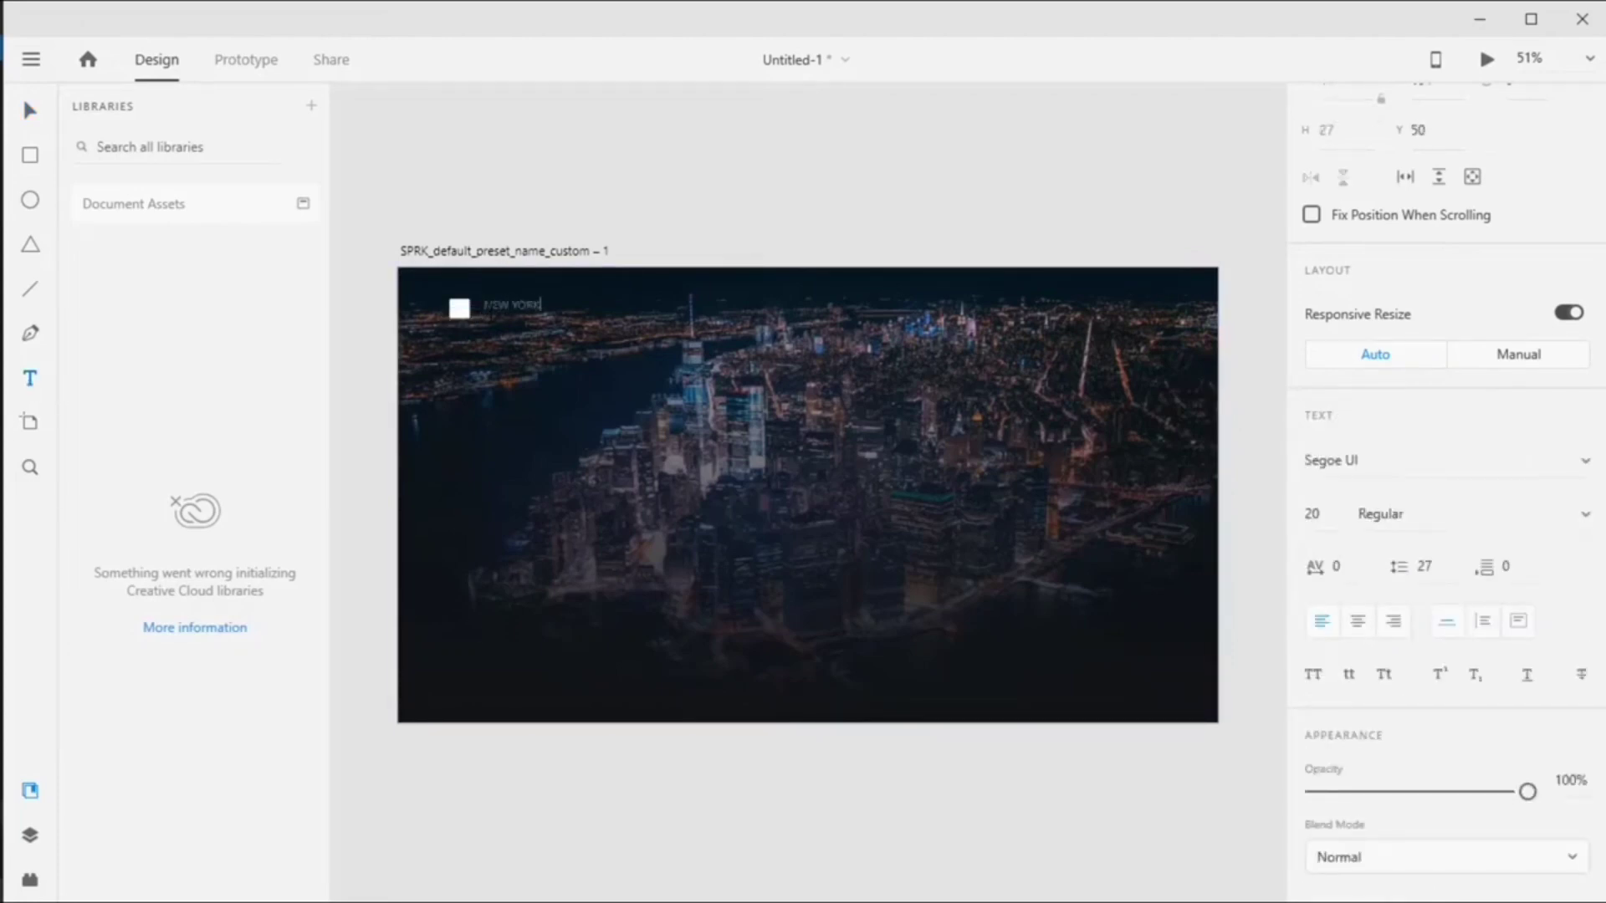
pyautogui.press('Escape')
# Format the NEW YORK text in Poppins Bold with a character spacing of 20.
pyautogui.click(1338, 462)
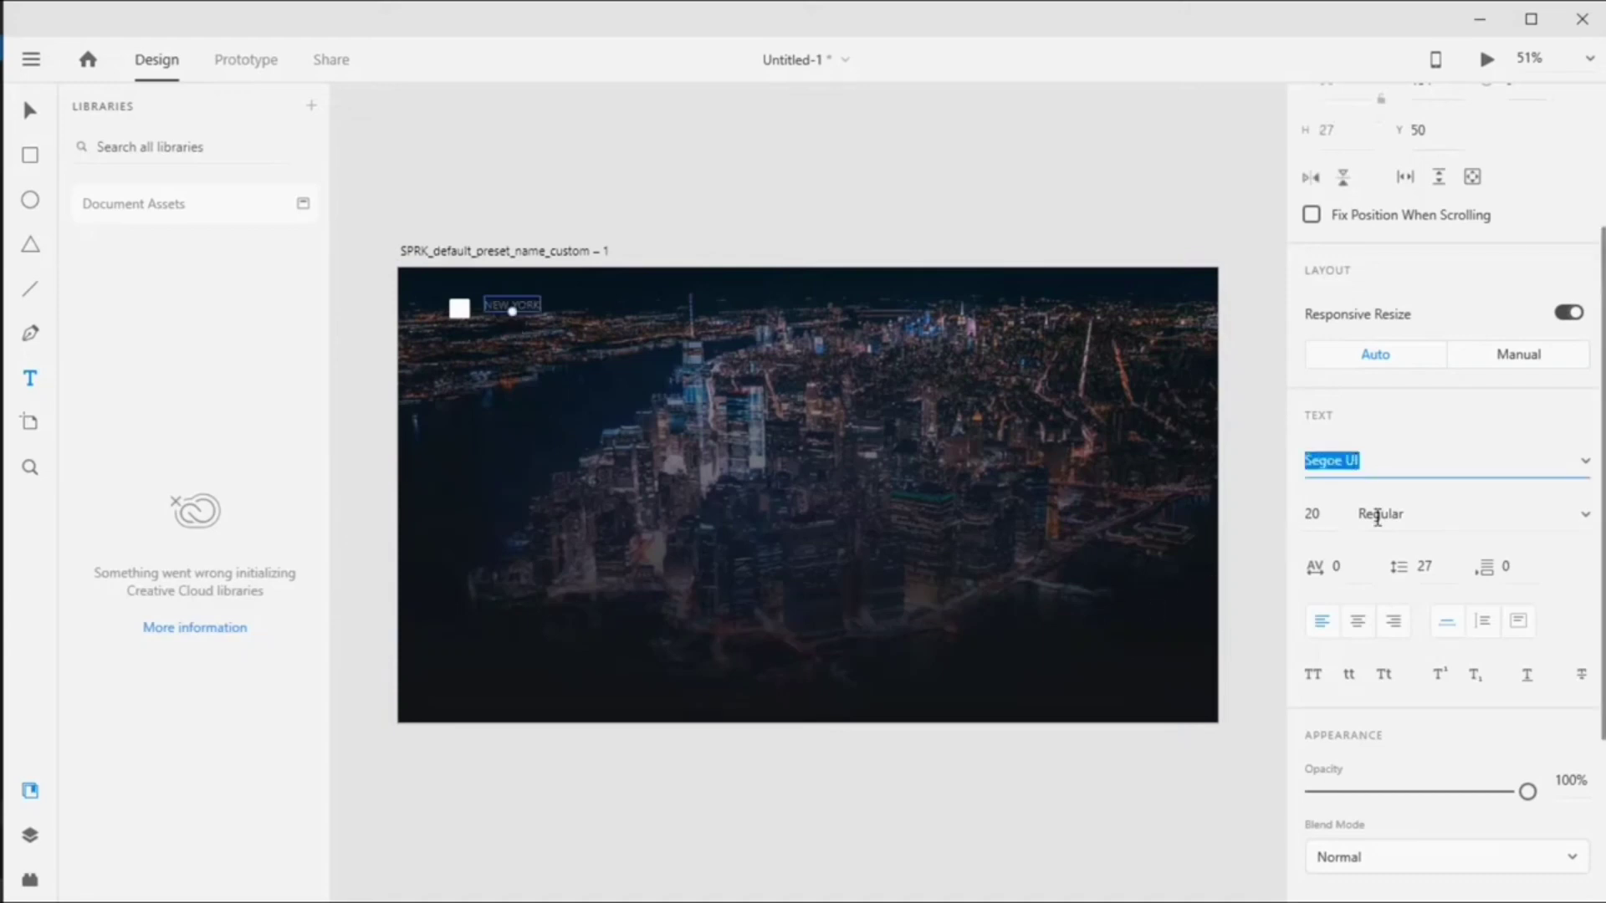
pyautogui.write('Poppins')
pyautogui.press('Return')
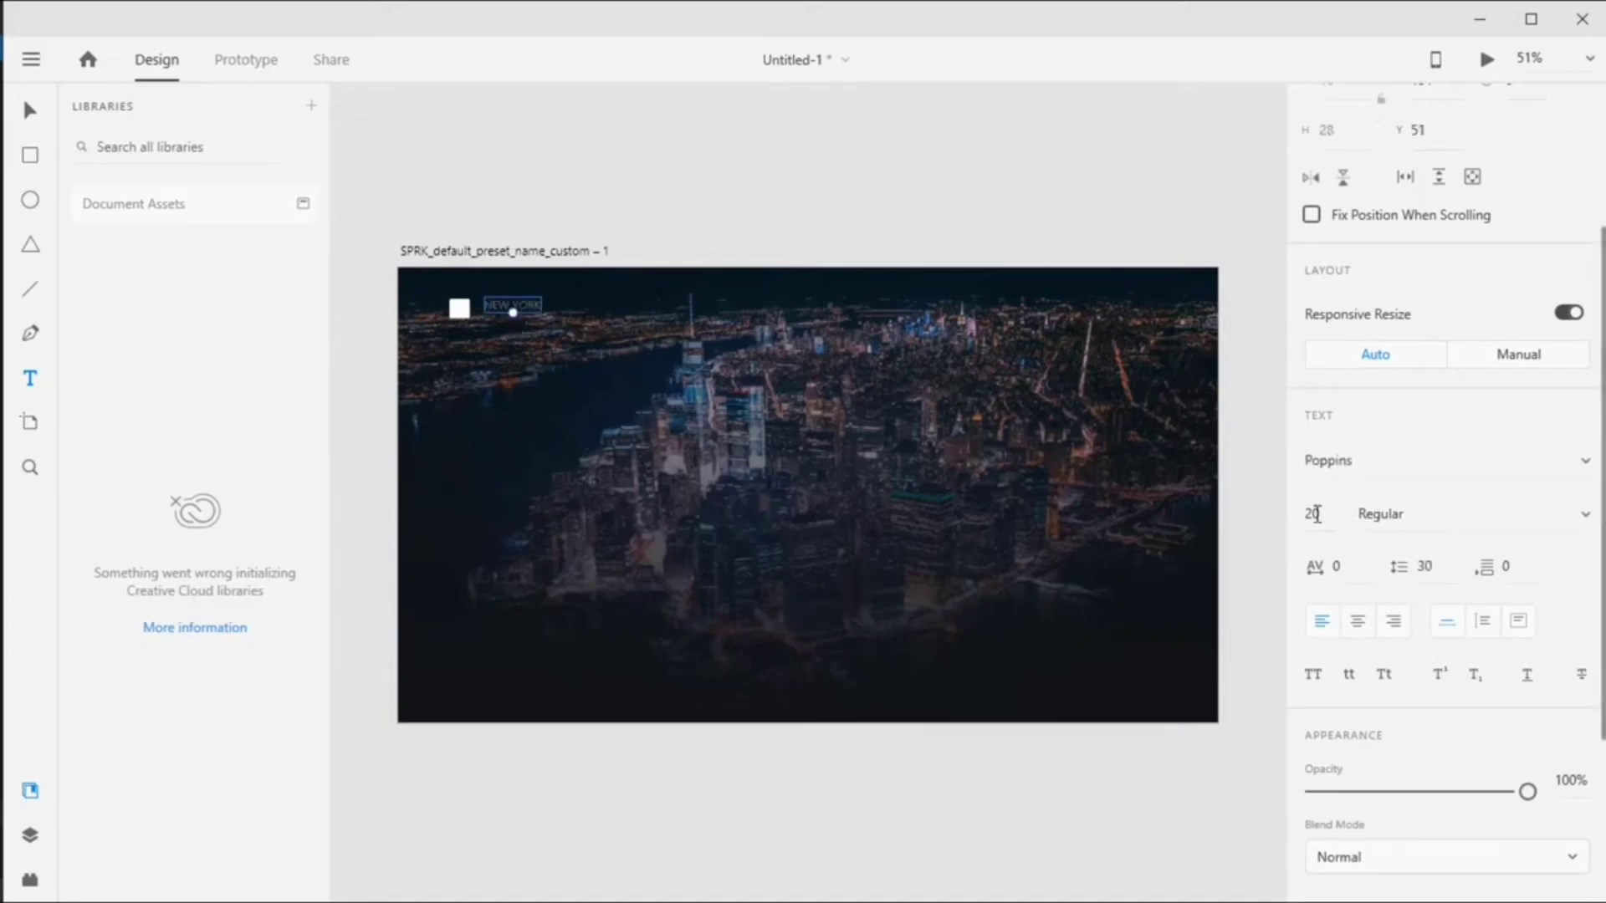
pyautogui.click(1427, 517)
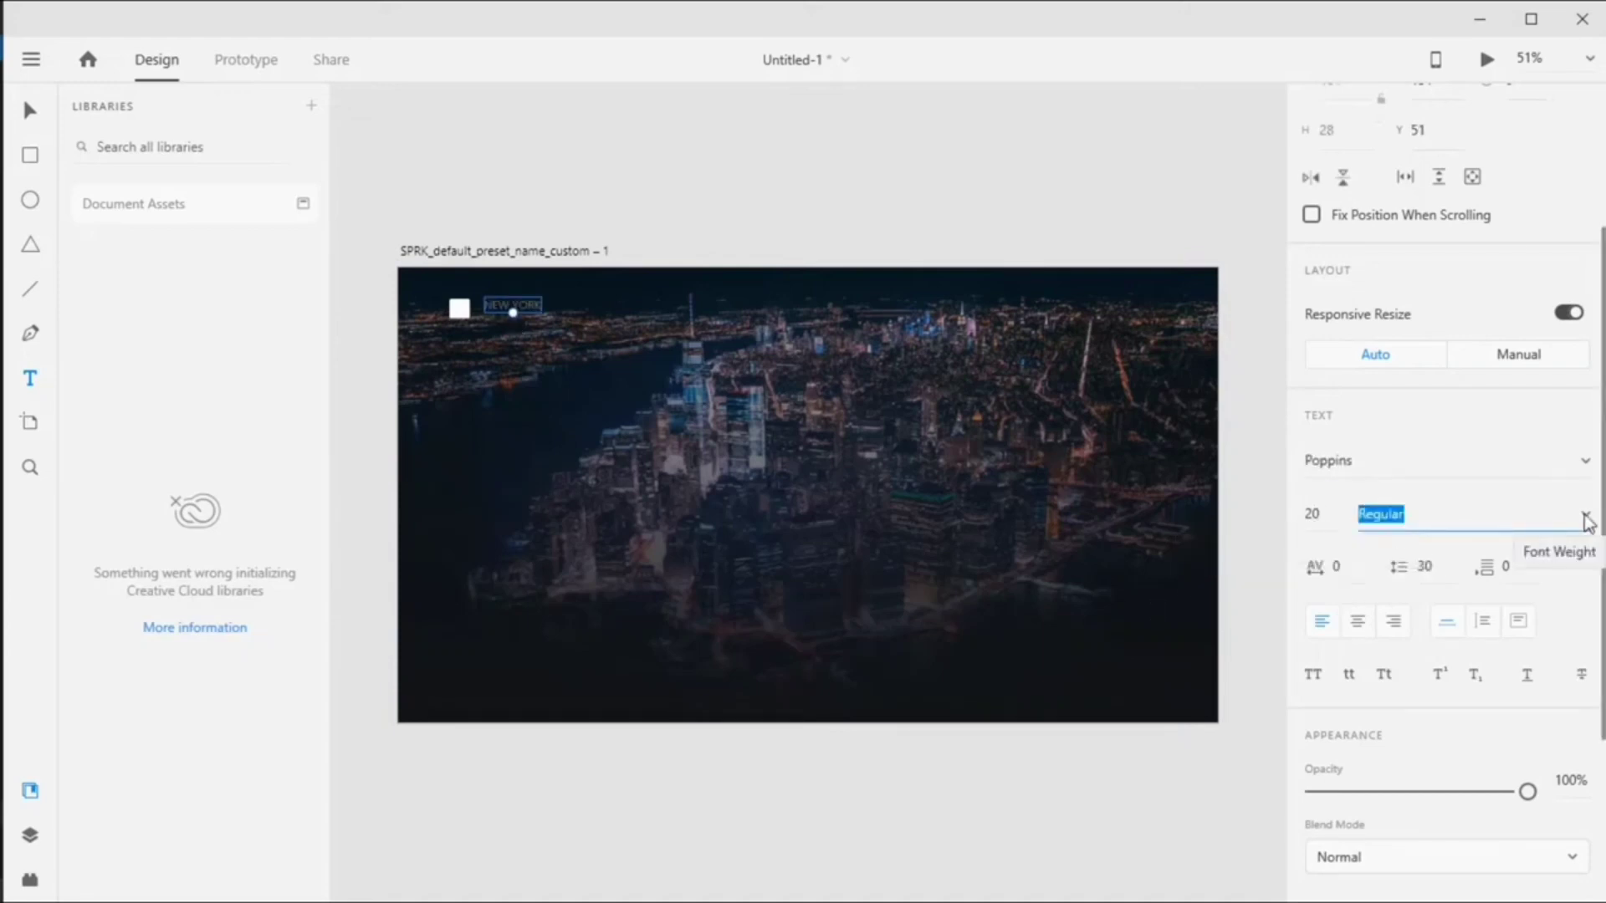
pyautogui.click(1586, 514)
pyautogui.scroll(-3, 1473, 526)
pyautogui.click(1419, 583)
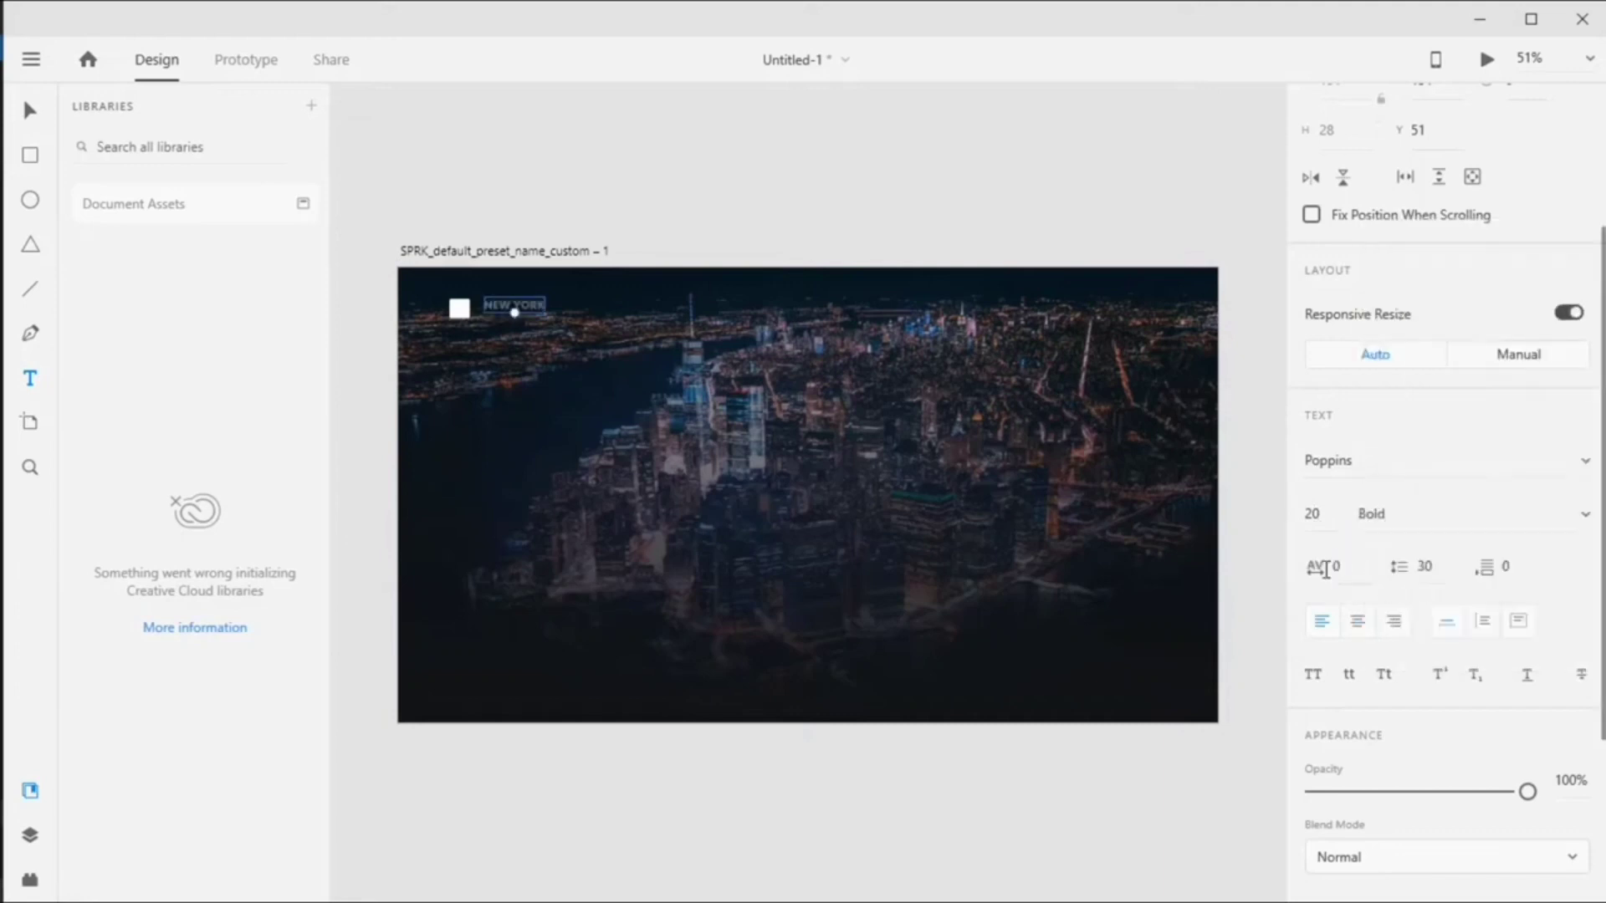
pyautogui.write('20')
pyautogui.press('Return')
# Change the NEW YORK text's fill colour to white.
pyautogui.scroll(-5, 1353, 616)
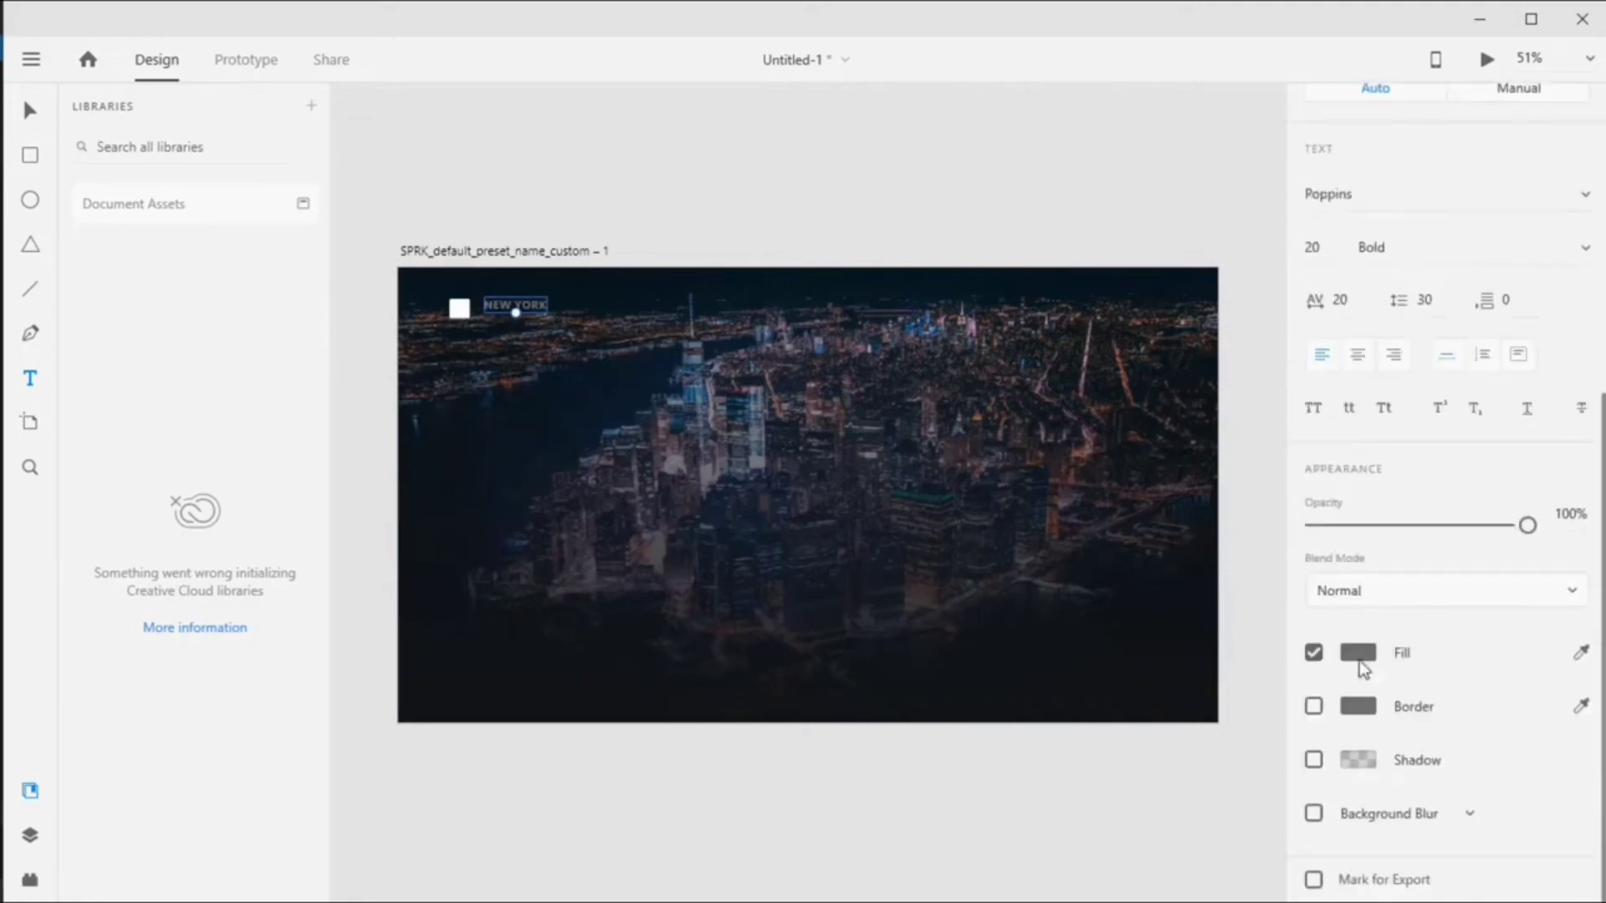
pyautogui.click(1360, 656)
pyautogui.click(1023, 502)
pyautogui.press('Escape')
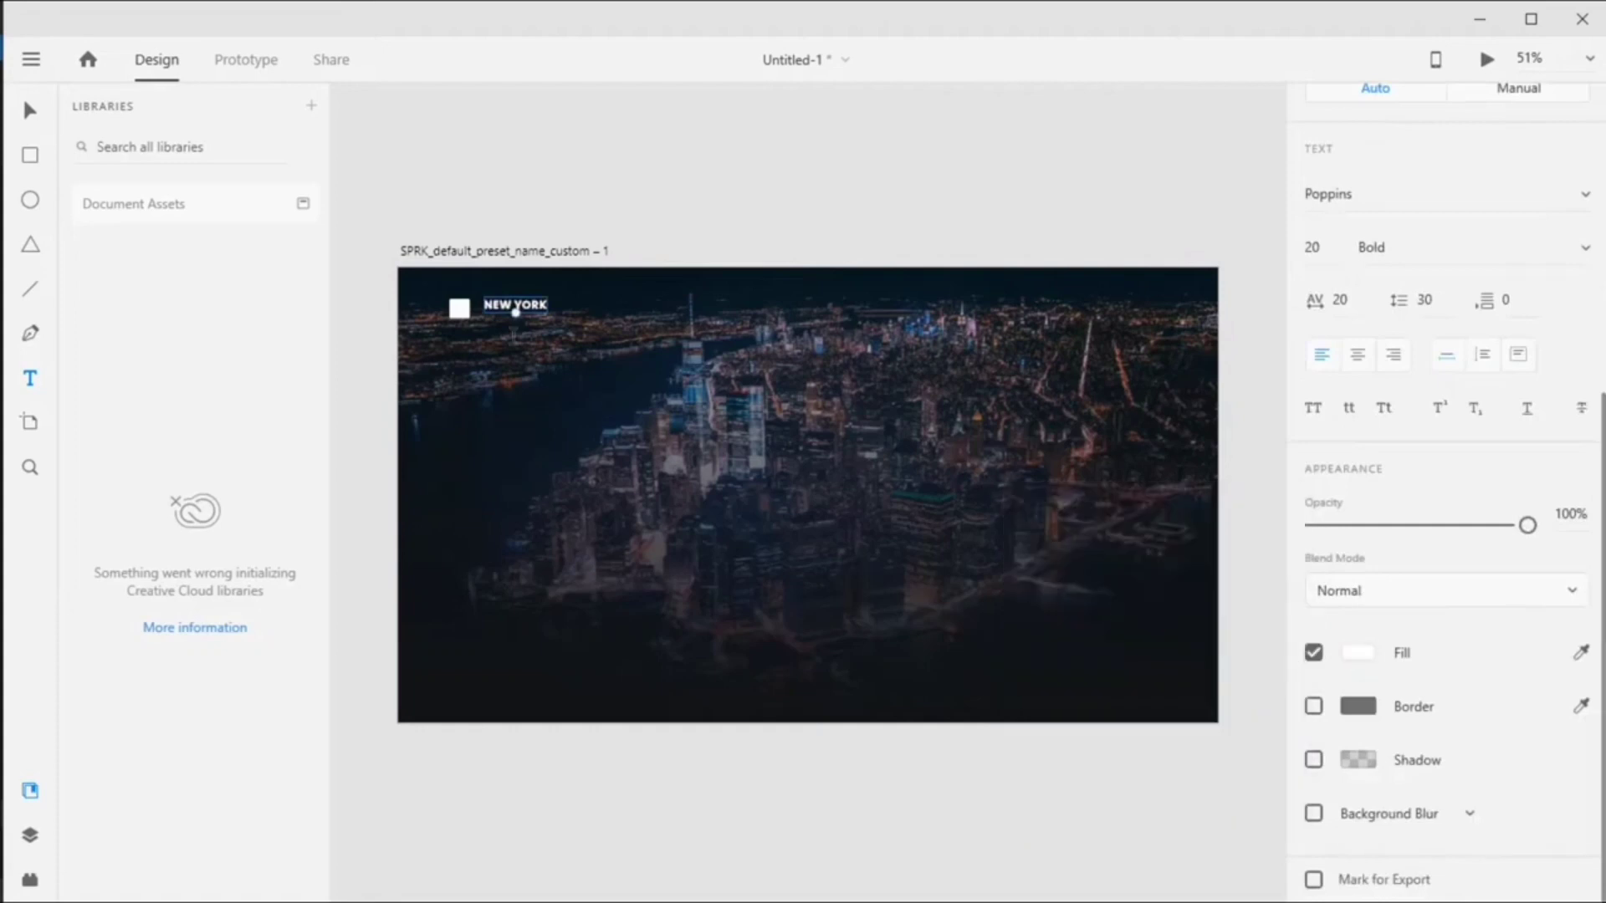
# Move the NEW YORK text so that its first letters overlap the small white rectangle.
pyautogui.scroll(1, 464, 311)
pyautogui.scroll(9, 466, 308)
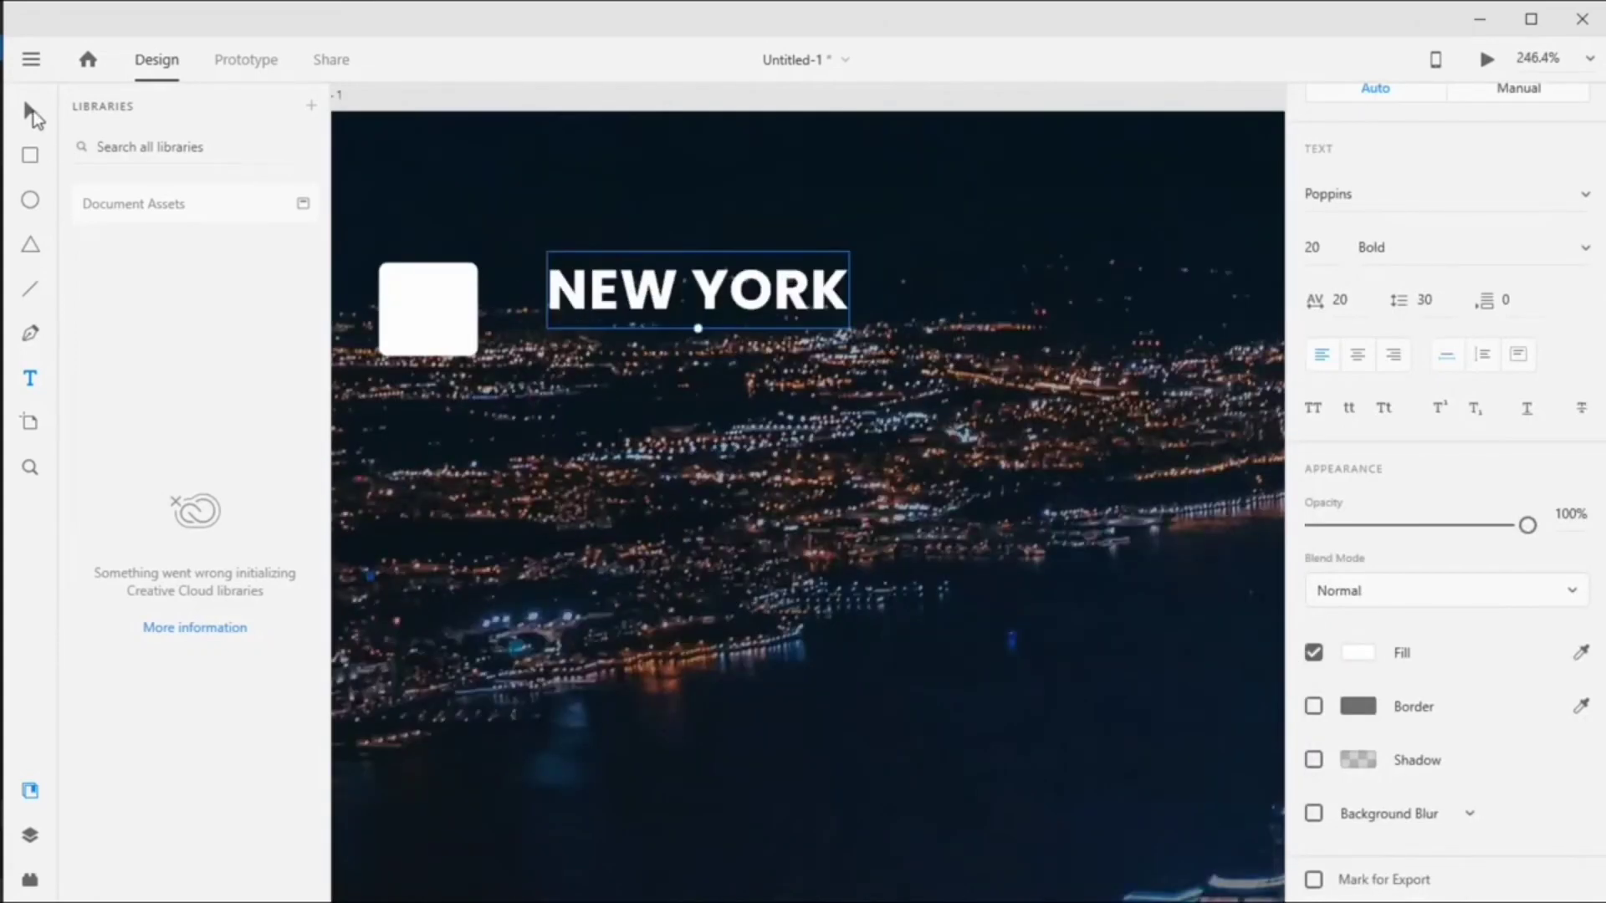
pyautogui.click(30, 111)
pyautogui.moveTo(615, 297); pyautogui.dragTo(408, 311)
# Colour the letters NE in the NEW YORK text dark with fill #1D1D1D.
pyautogui.doubleClick(477, 314)
pyautogui.click(433, 308)
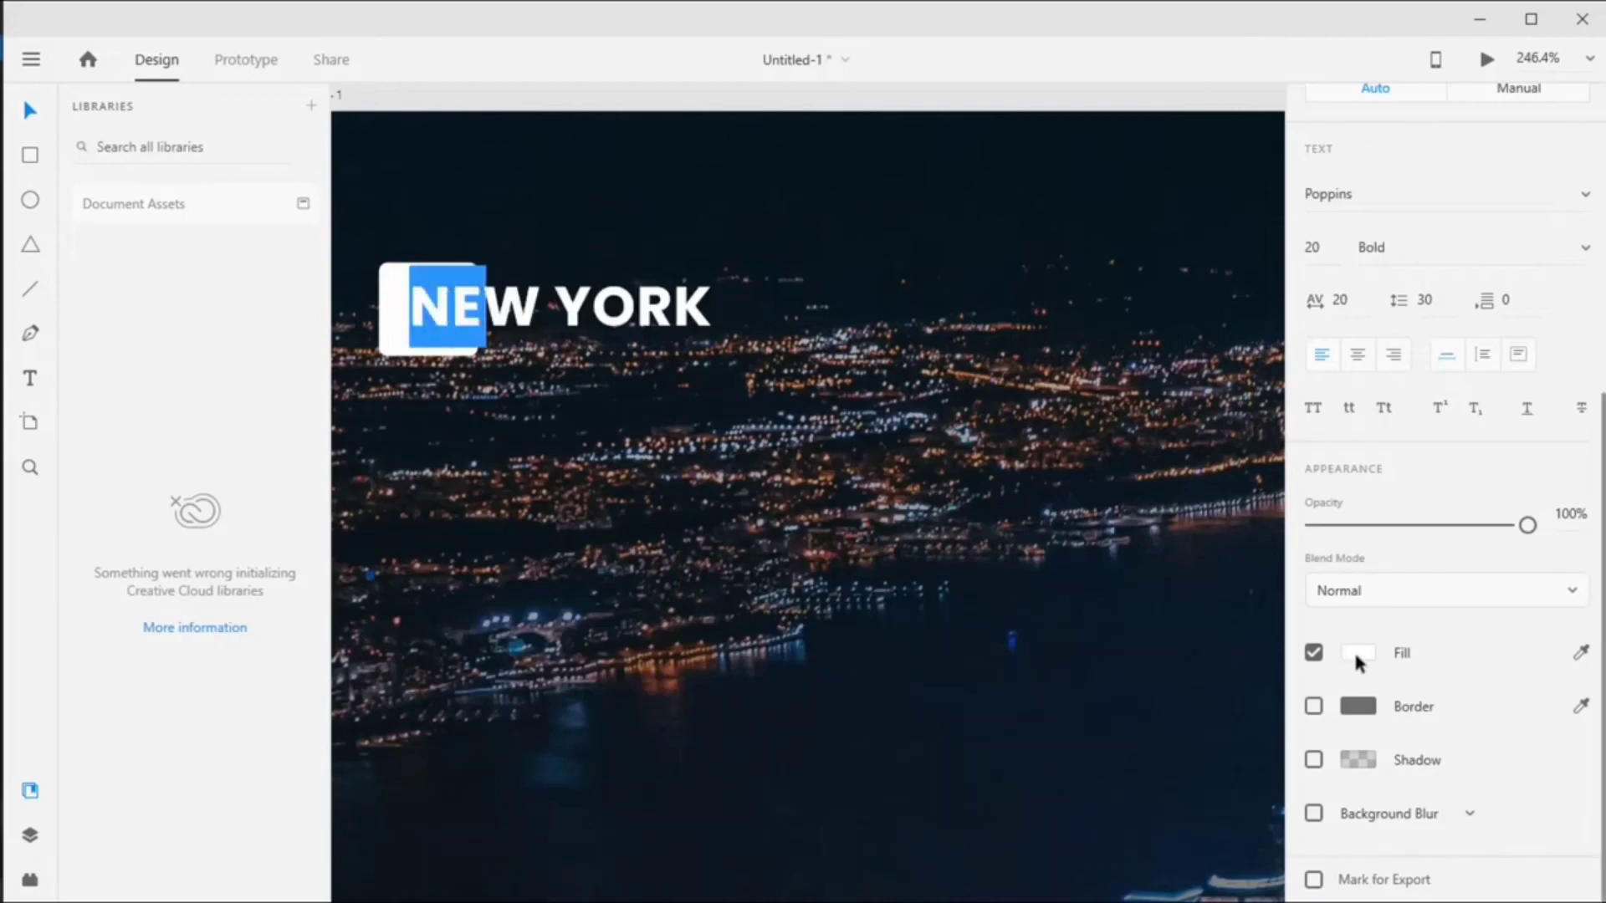
pyautogui.click(1358, 652)
pyautogui.moveTo(1217, 660); pyautogui.dragTo(1007, 675)
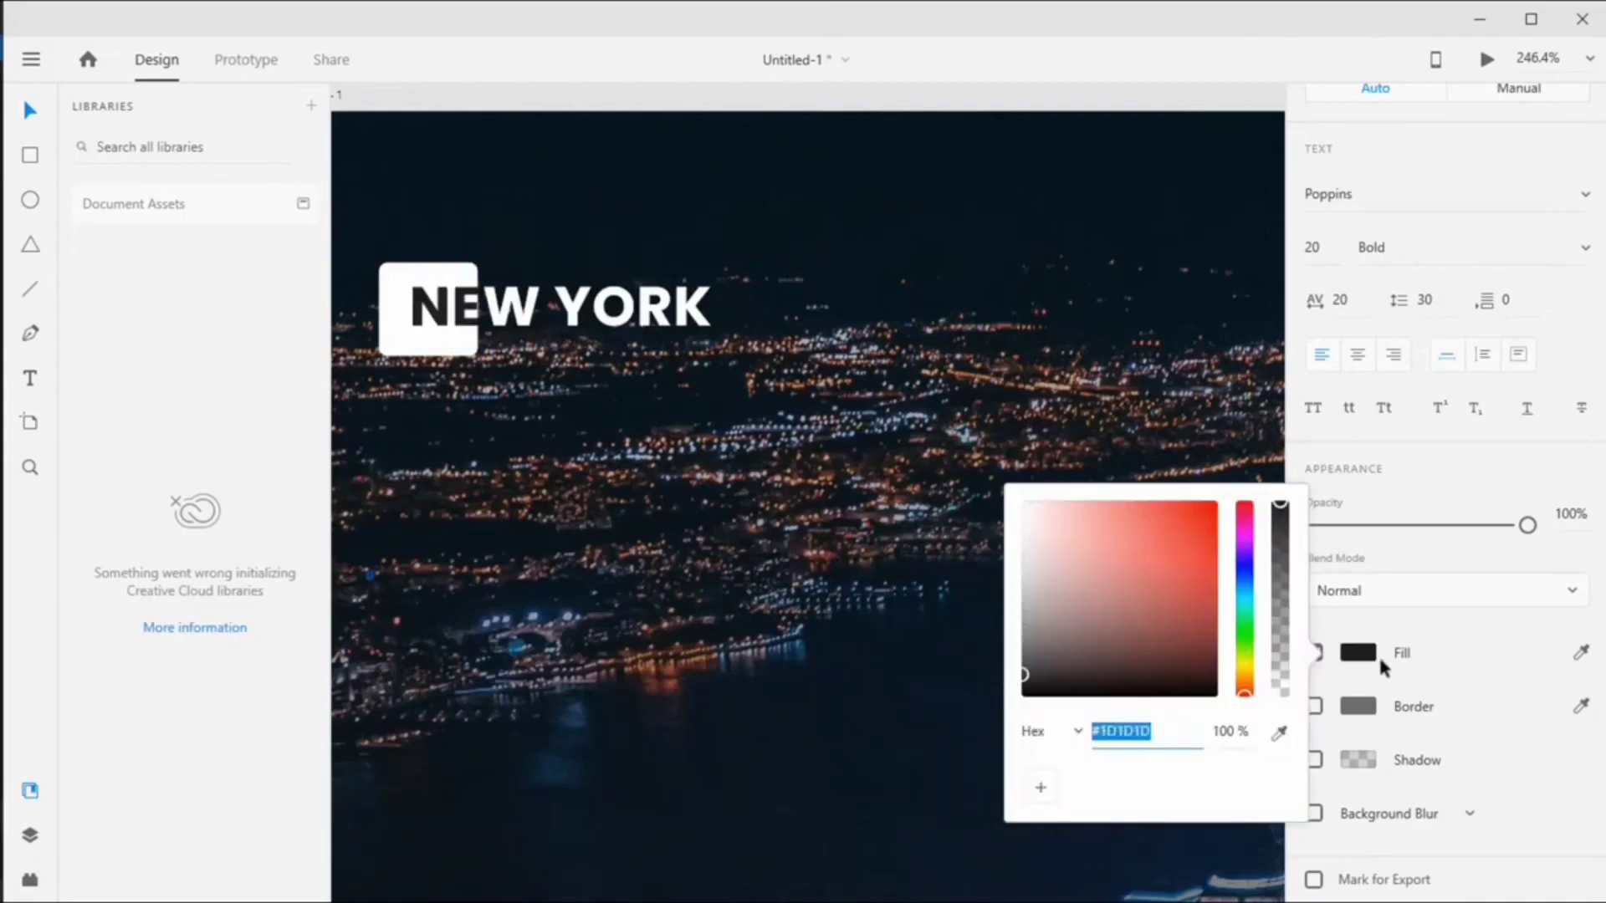
pyautogui.press('Escape')
pyautogui.press('Escape')
# Replace the all-capitals logo text with "New York".
pyautogui.doubleClick(610, 311)
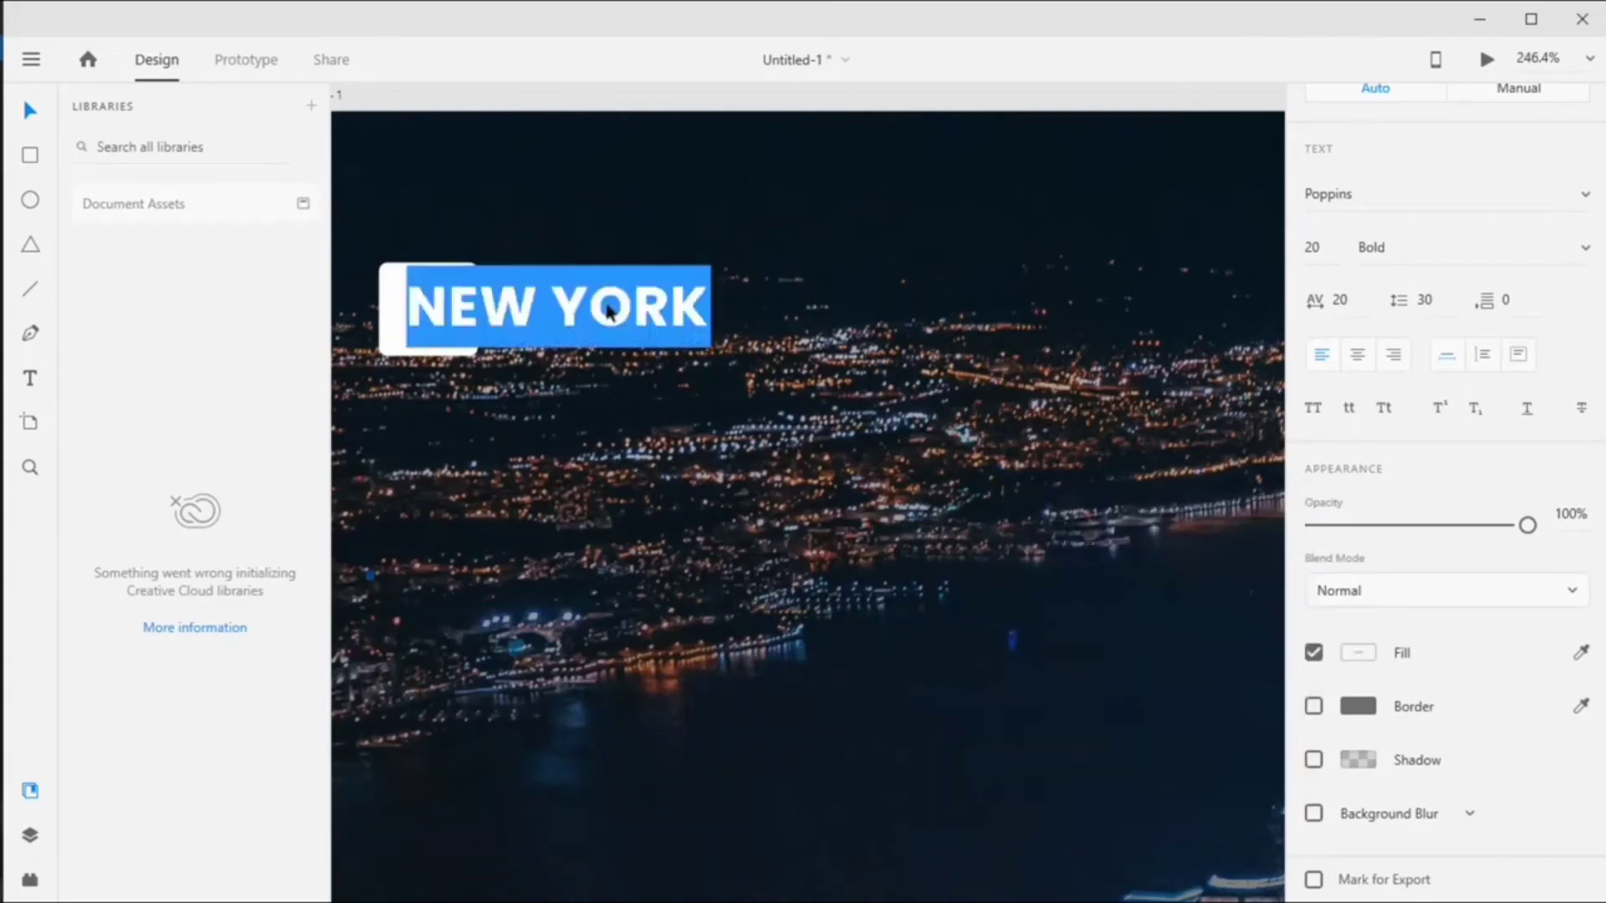
pyautogui.write('New York')
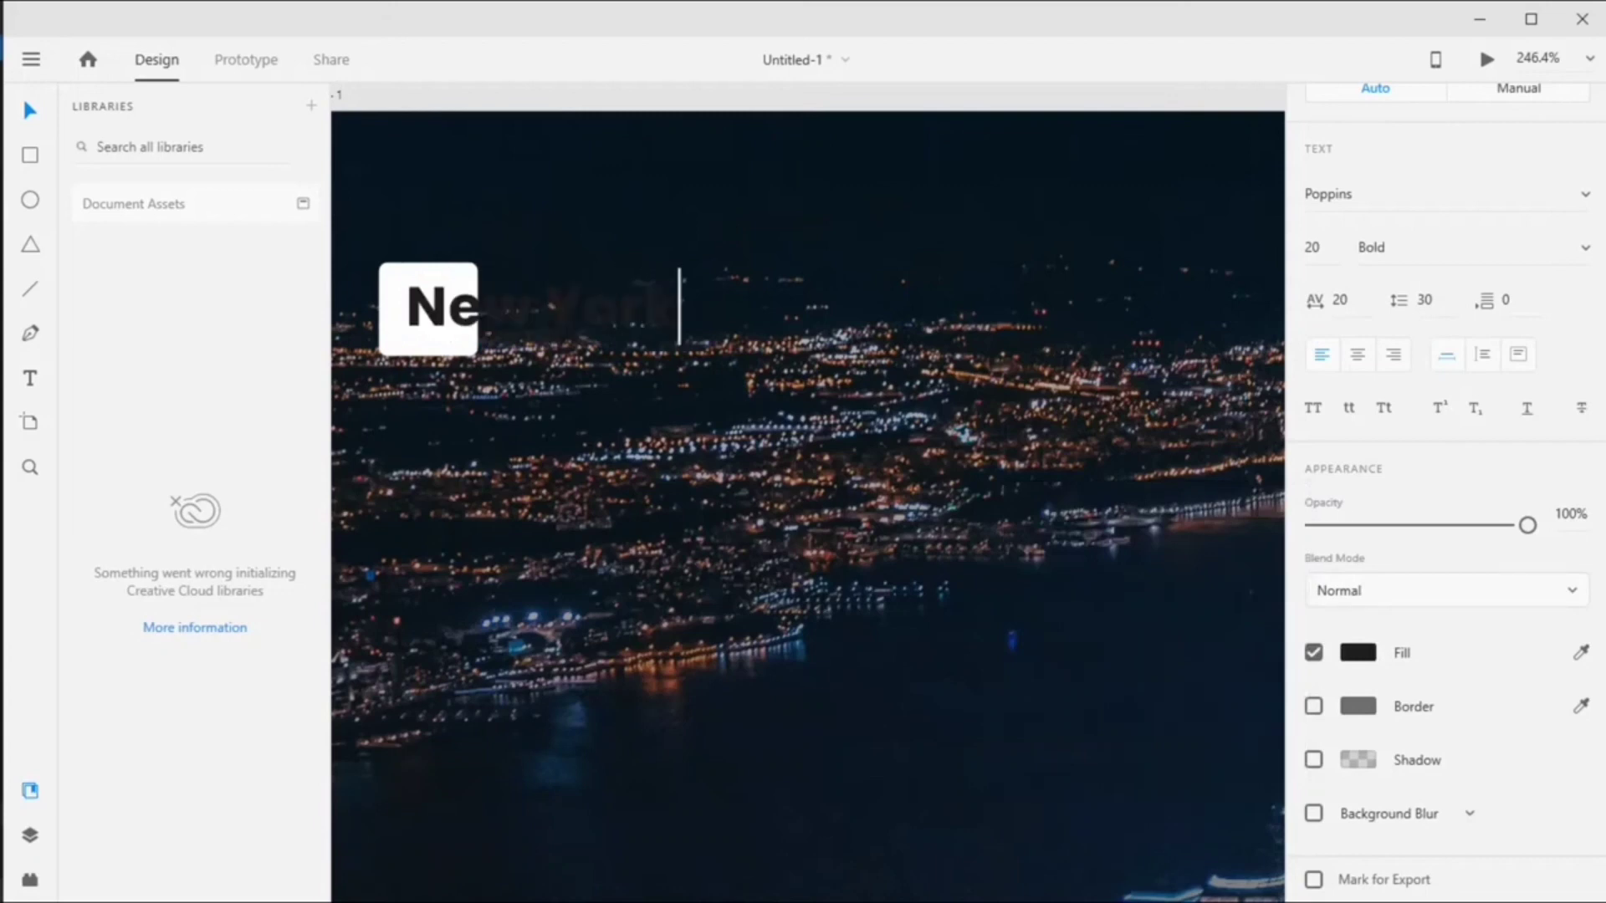
# Change the fill of the letters "w York" in the logo text to white.
pyautogui.moveTo(484, 311); pyautogui.dragTo(679, 311)
pyautogui.click(1357, 652)
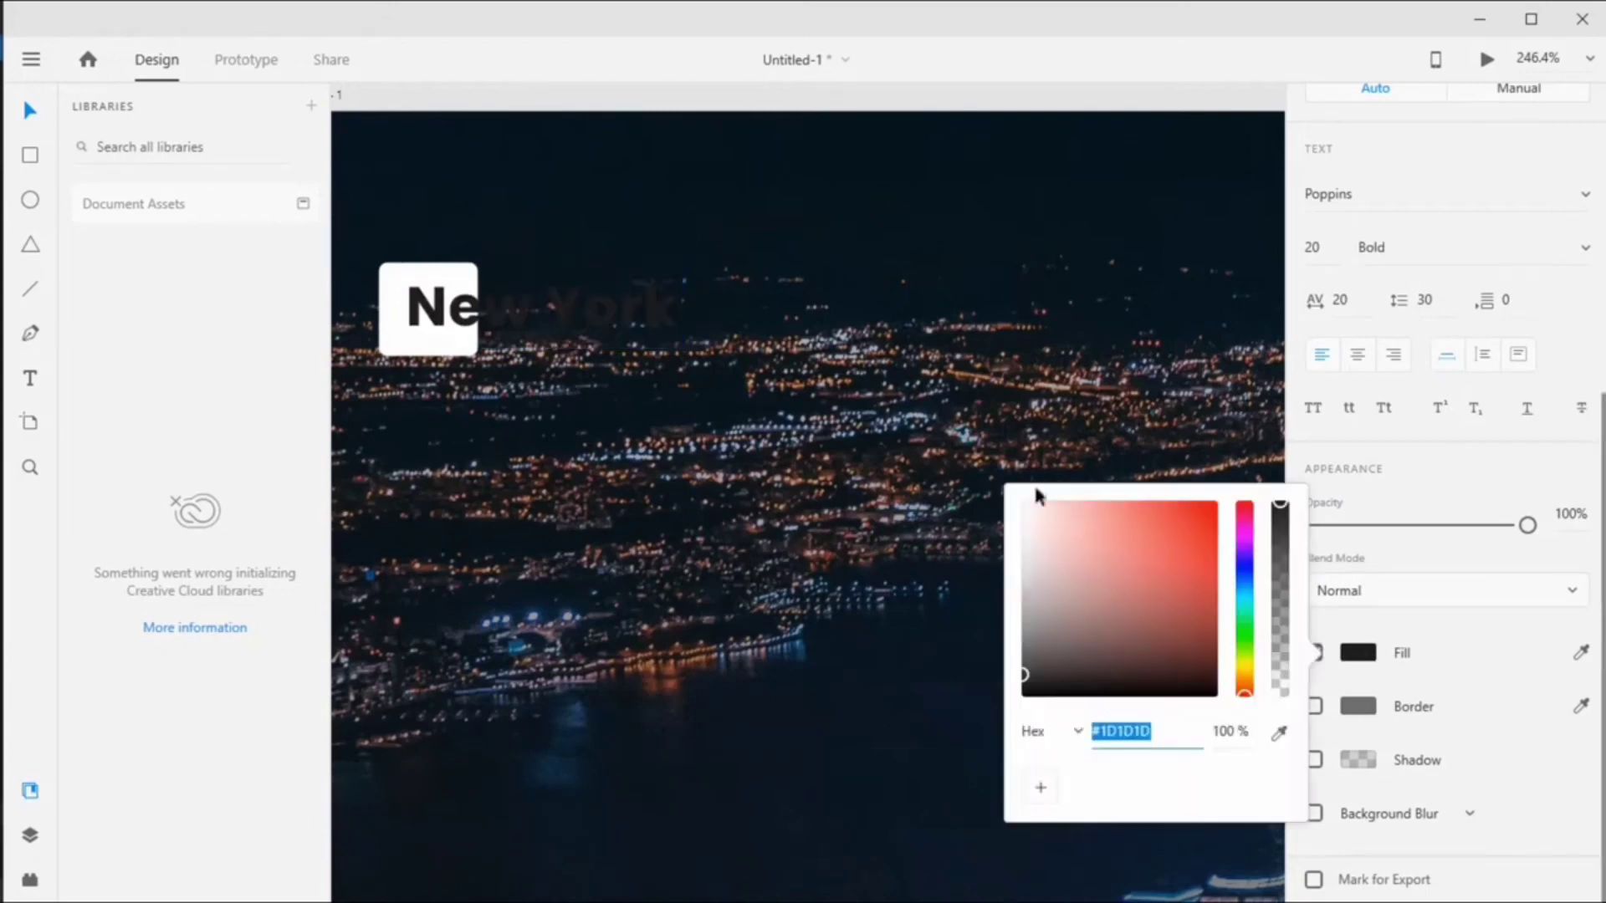
pyautogui.click(1363, 645)
pyautogui.press('Escape')
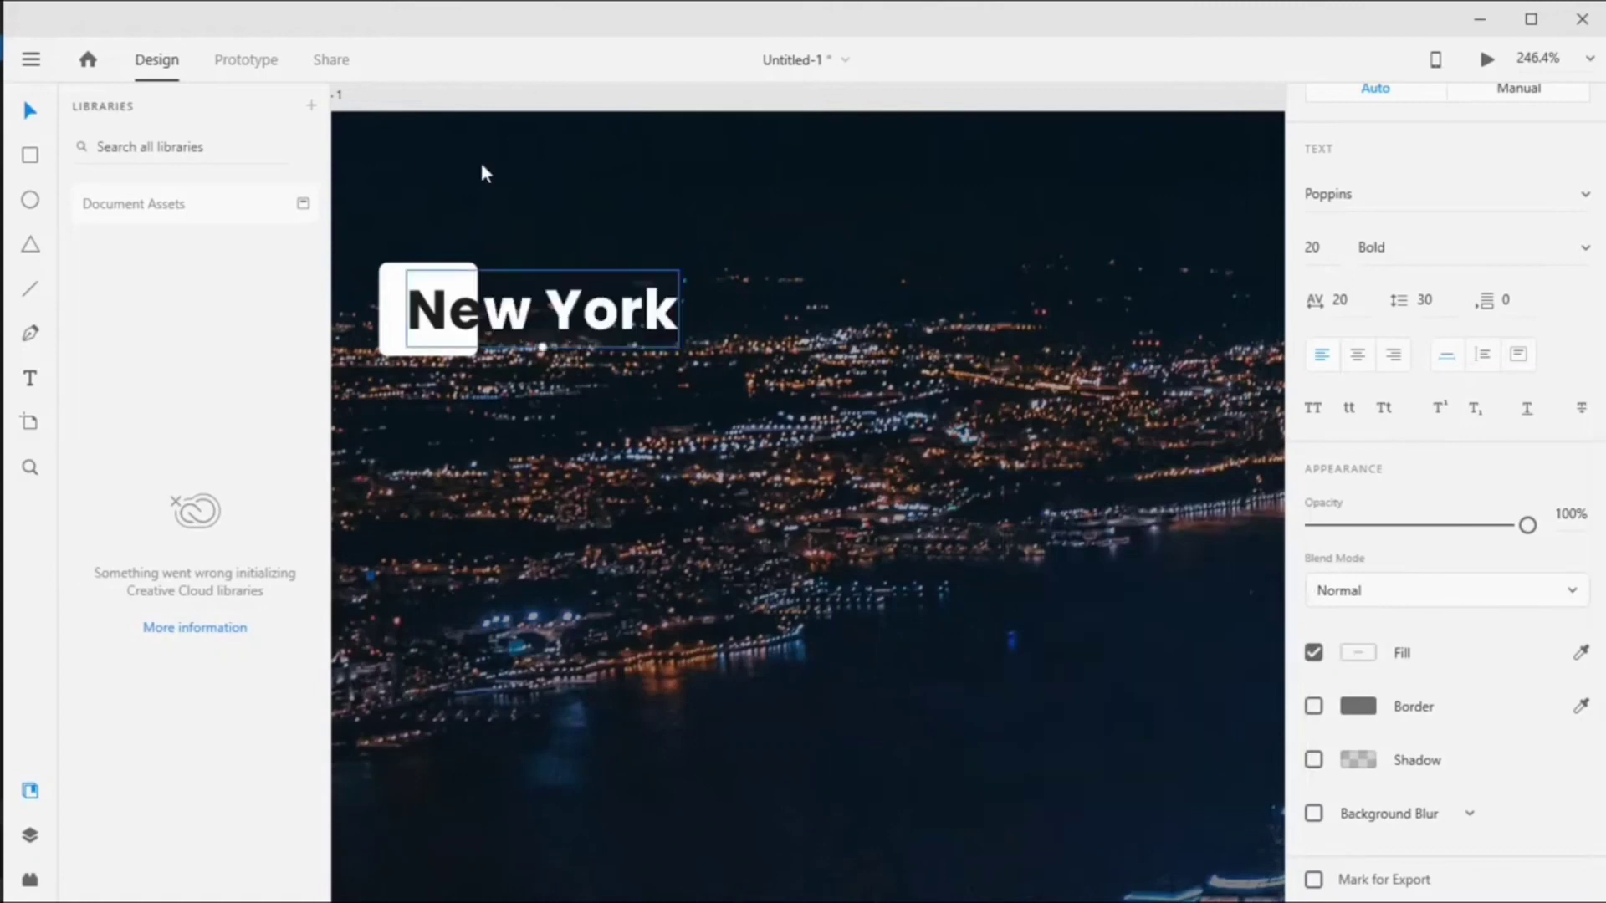
# Add a "Home" text label near the artboard's upper edge, right of its centre and level with the logo.
pyautogui.scroll(-5, 1197, 325)
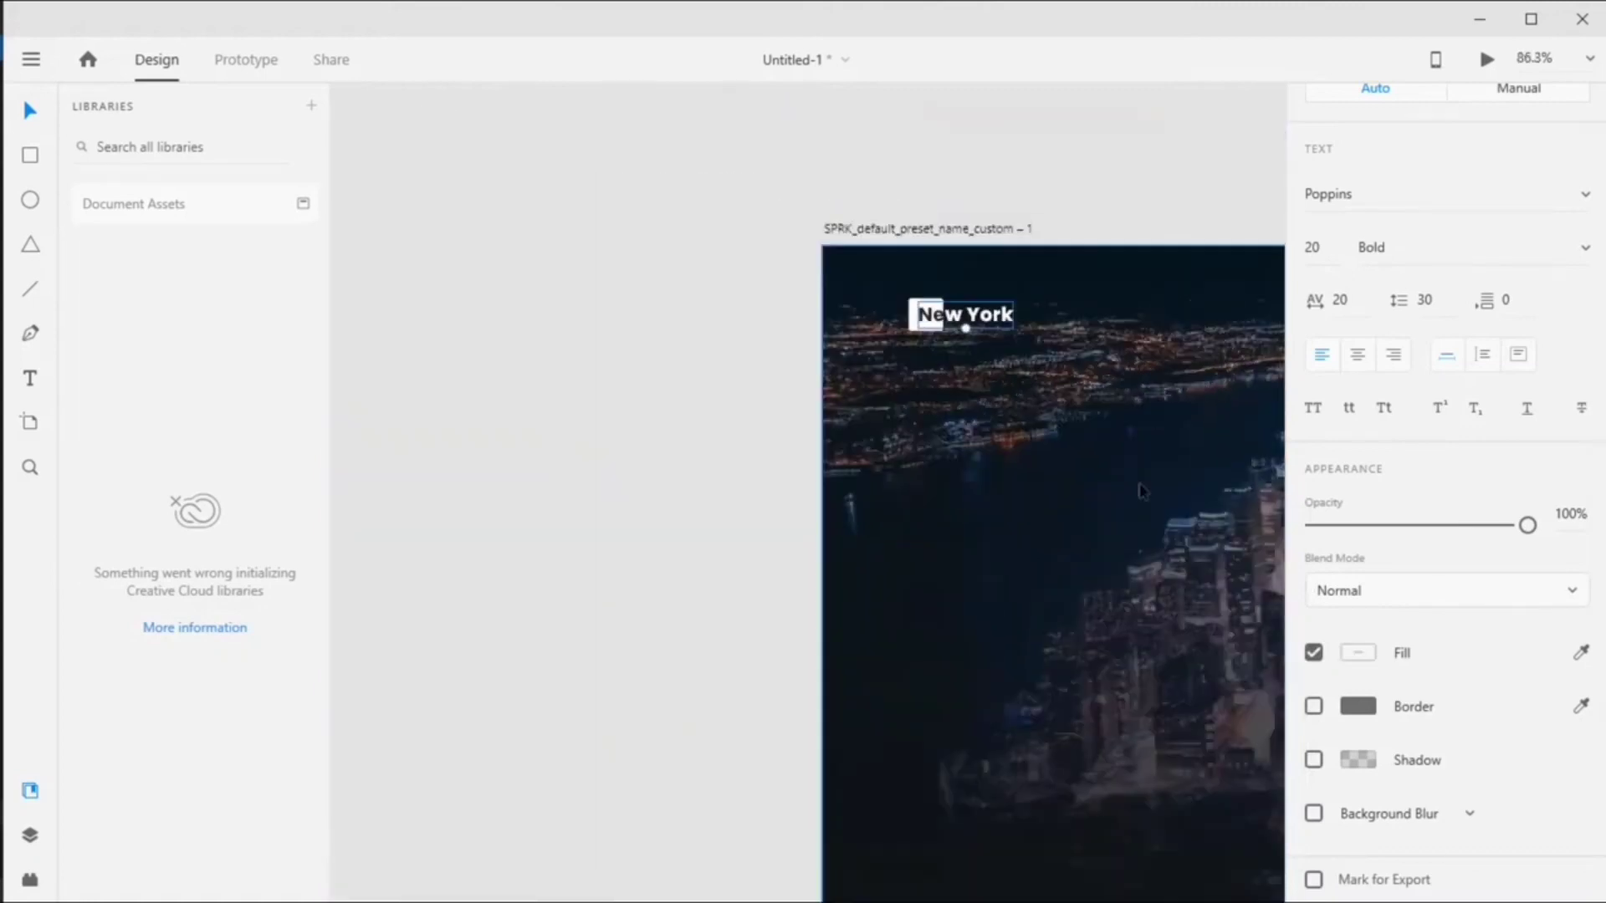
pyautogui.click(30, 792)
pyautogui.scroll(-5, 1227, 515)
pyautogui.scroll(3, 1225, 502)
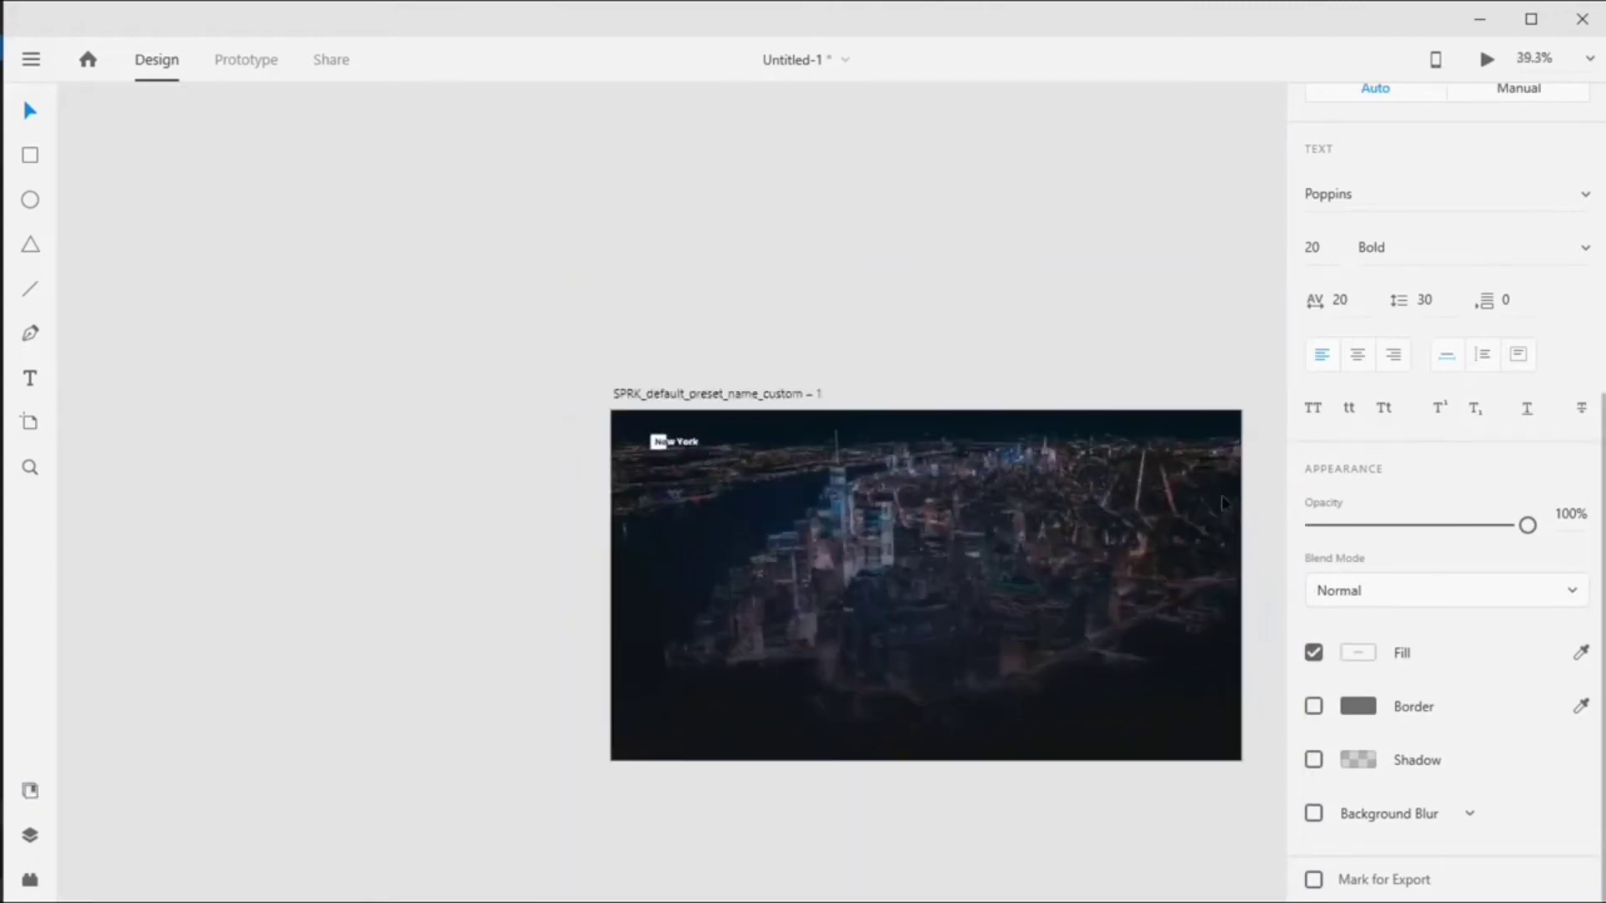
pyautogui.scroll(3, 1222, 502)
pyautogui.scroll(-1, 1222, 502)
pyautogui.click(31, 379)
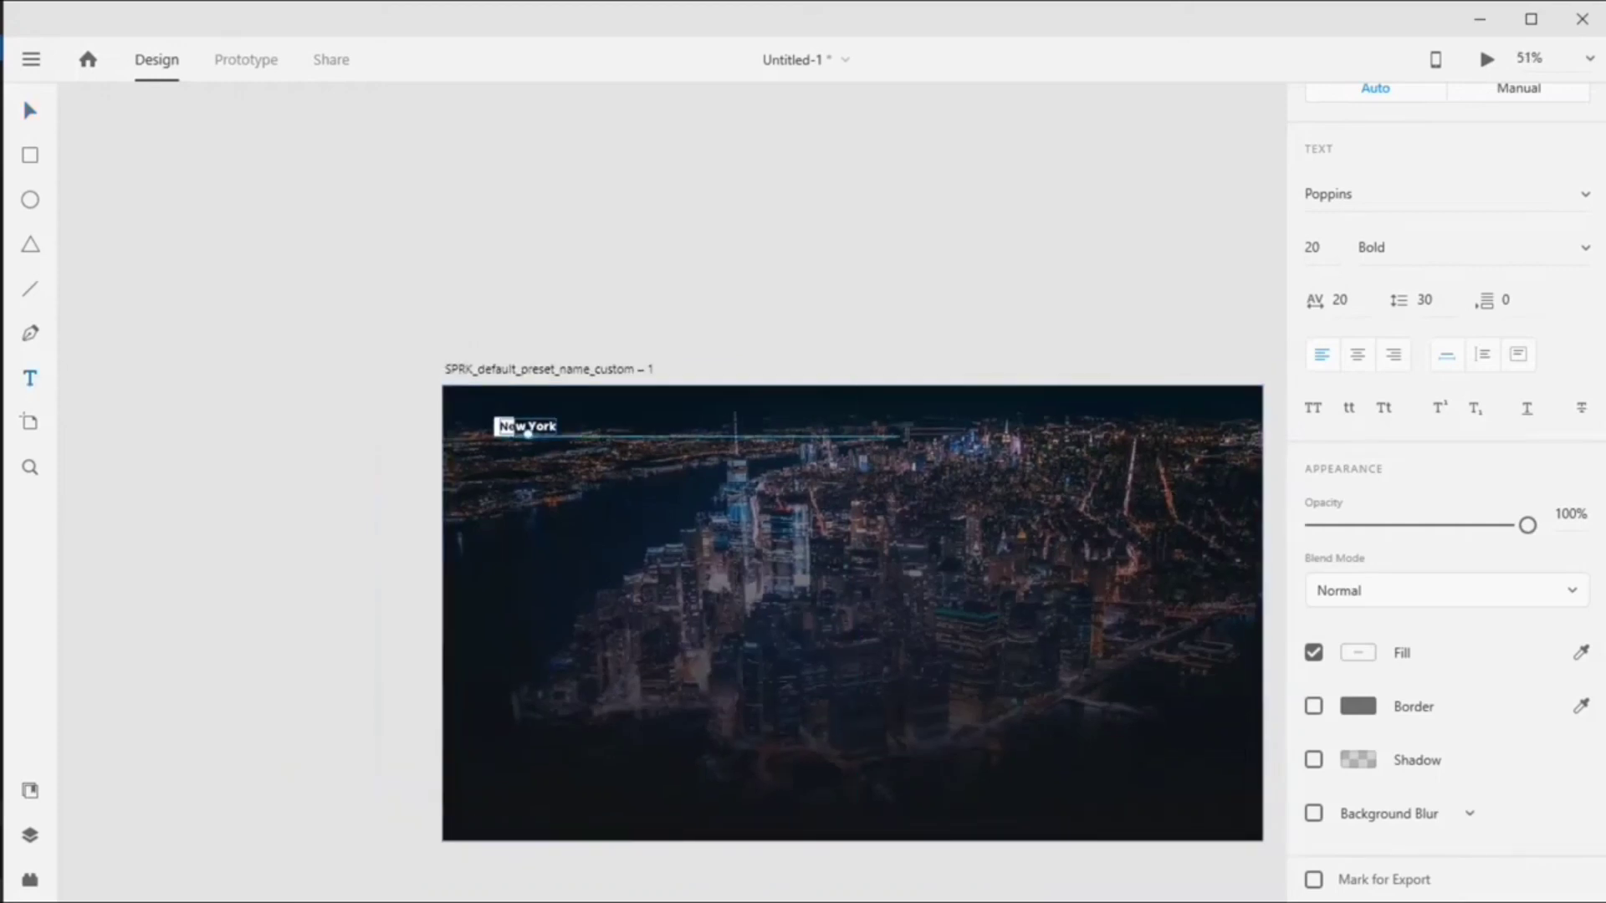
pyautogui.click(912, 425)
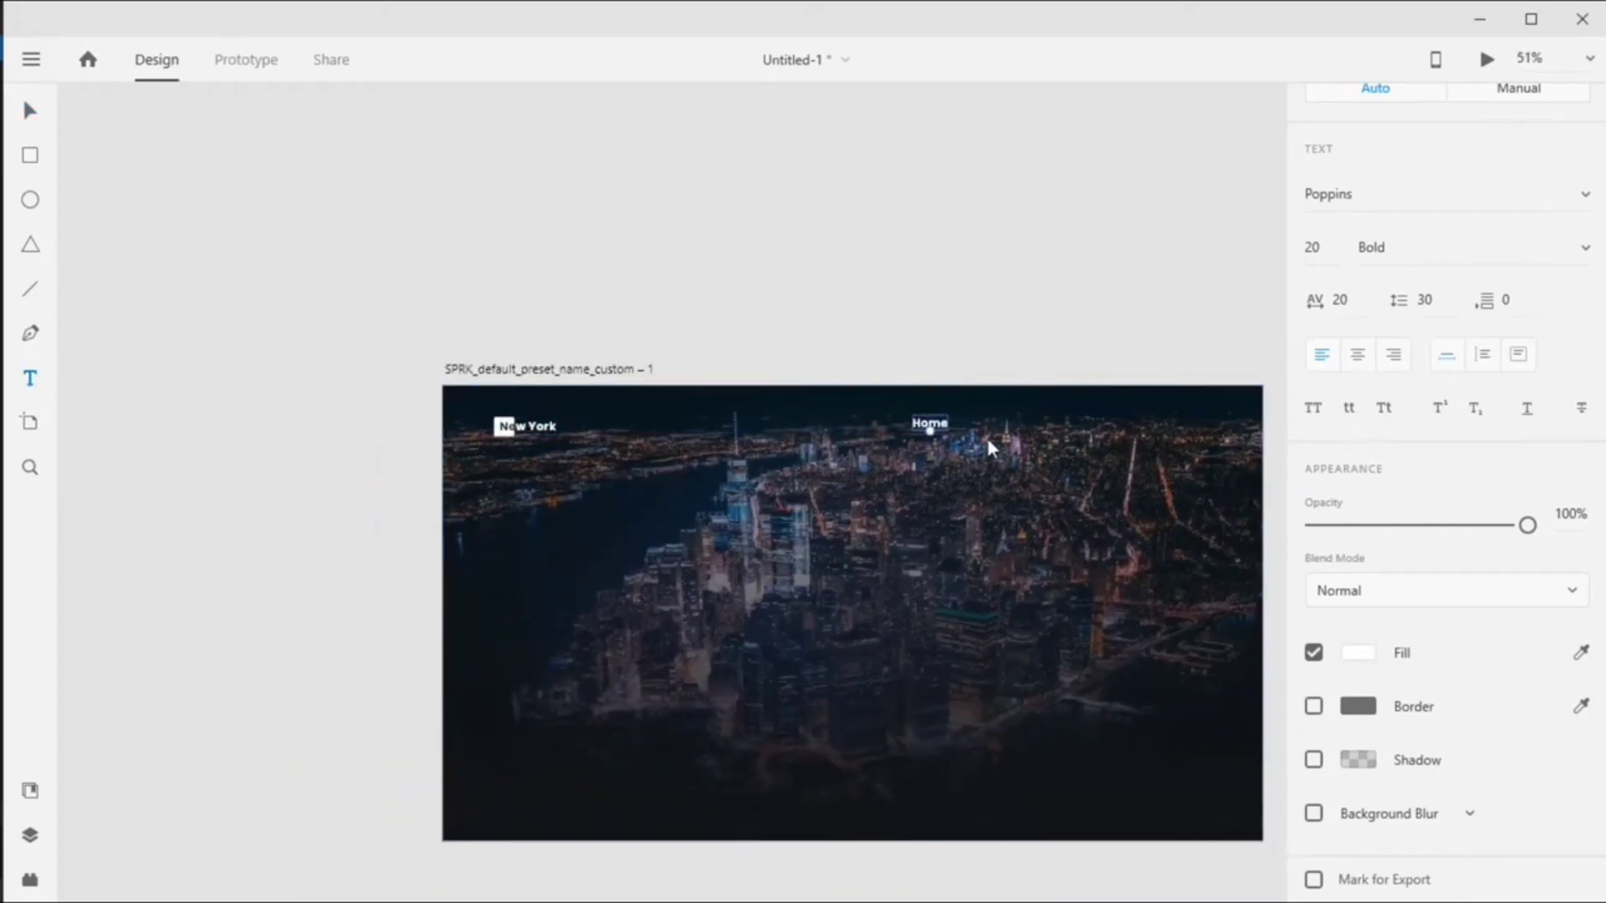
# Format the Home label with font size 16, character spacing 30 and Regular weight.
pyautogui.scroll(3, 1331, 362)
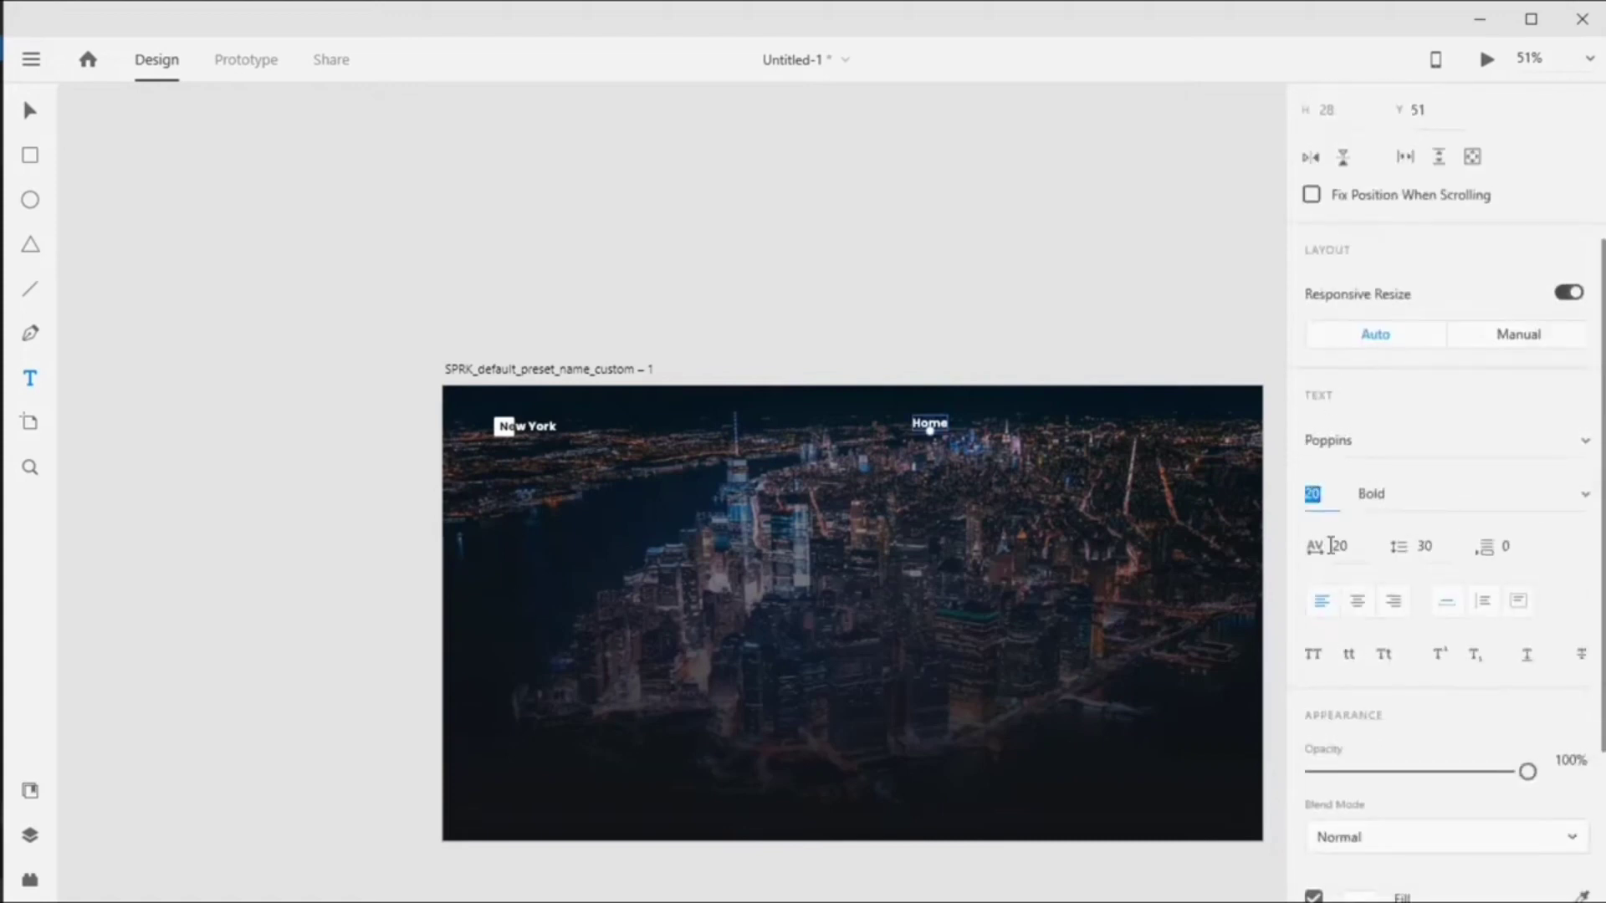
pyautogui.write('16')
pyautogui.press('Return')
pyautogui.click(1361, 546)
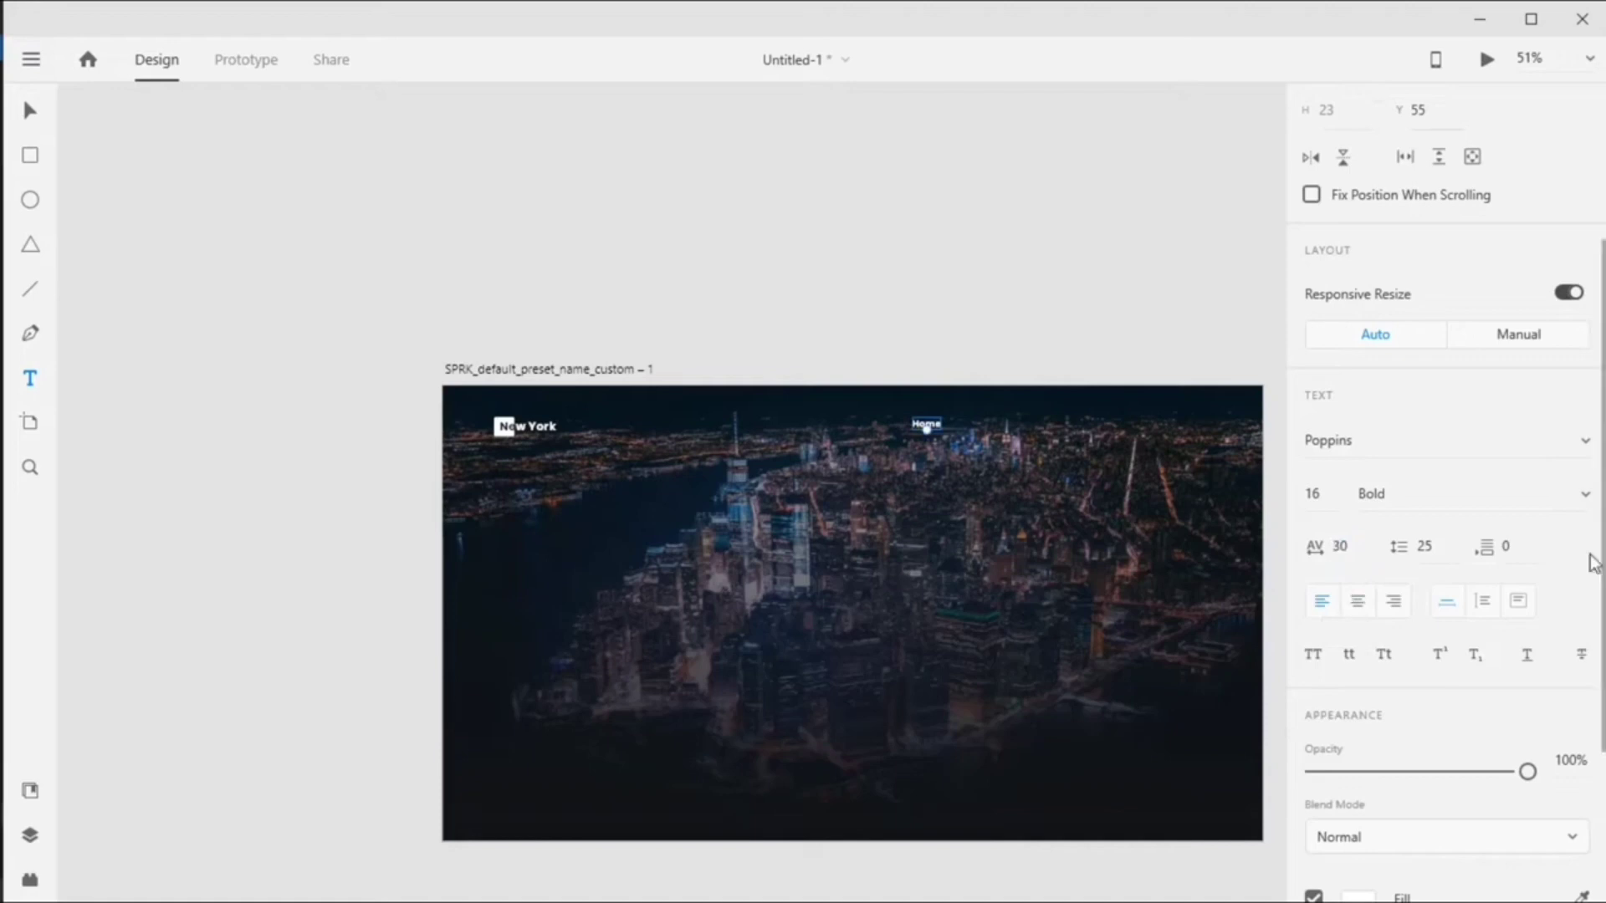
pyautogui.click(1585, 493)
pyautogui.scroll(2, 1534, 493)
pyautogui.click(1428, 252)
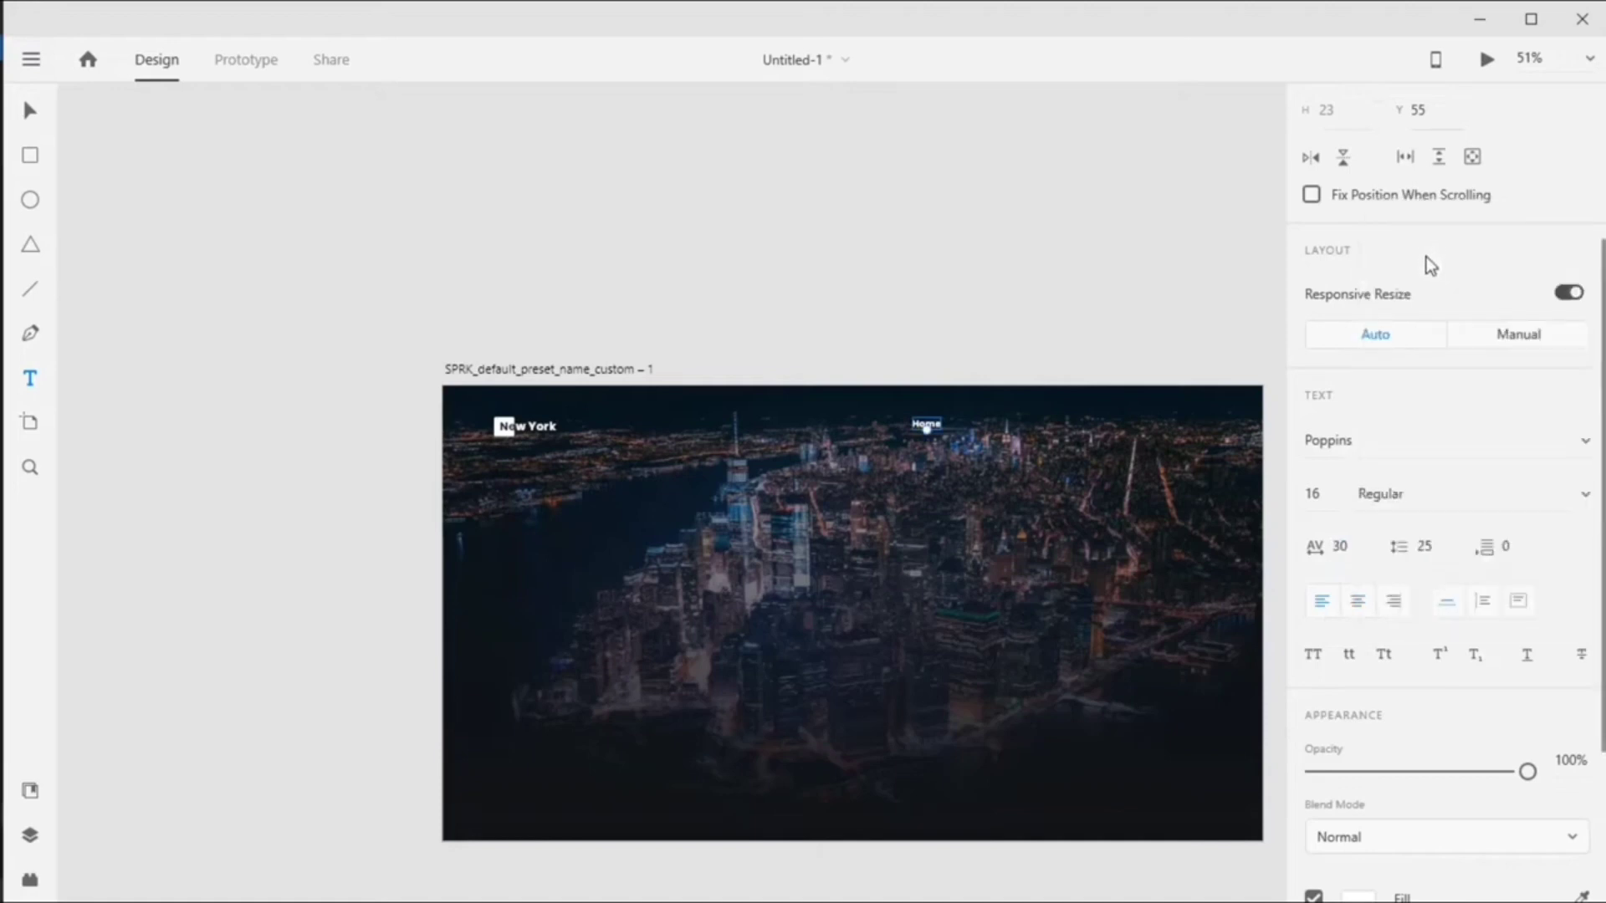
# Duplicate the Home label to its right on the same line and change the copy's text to "Services".
pyautogui.click(29, 105)
pyautogui.moveTo(926, 428); pyautogui.dragTo(980, 425)
pyautogui.scroll(5, 970, 431)
pyautogui.doubleClick(979, 425)
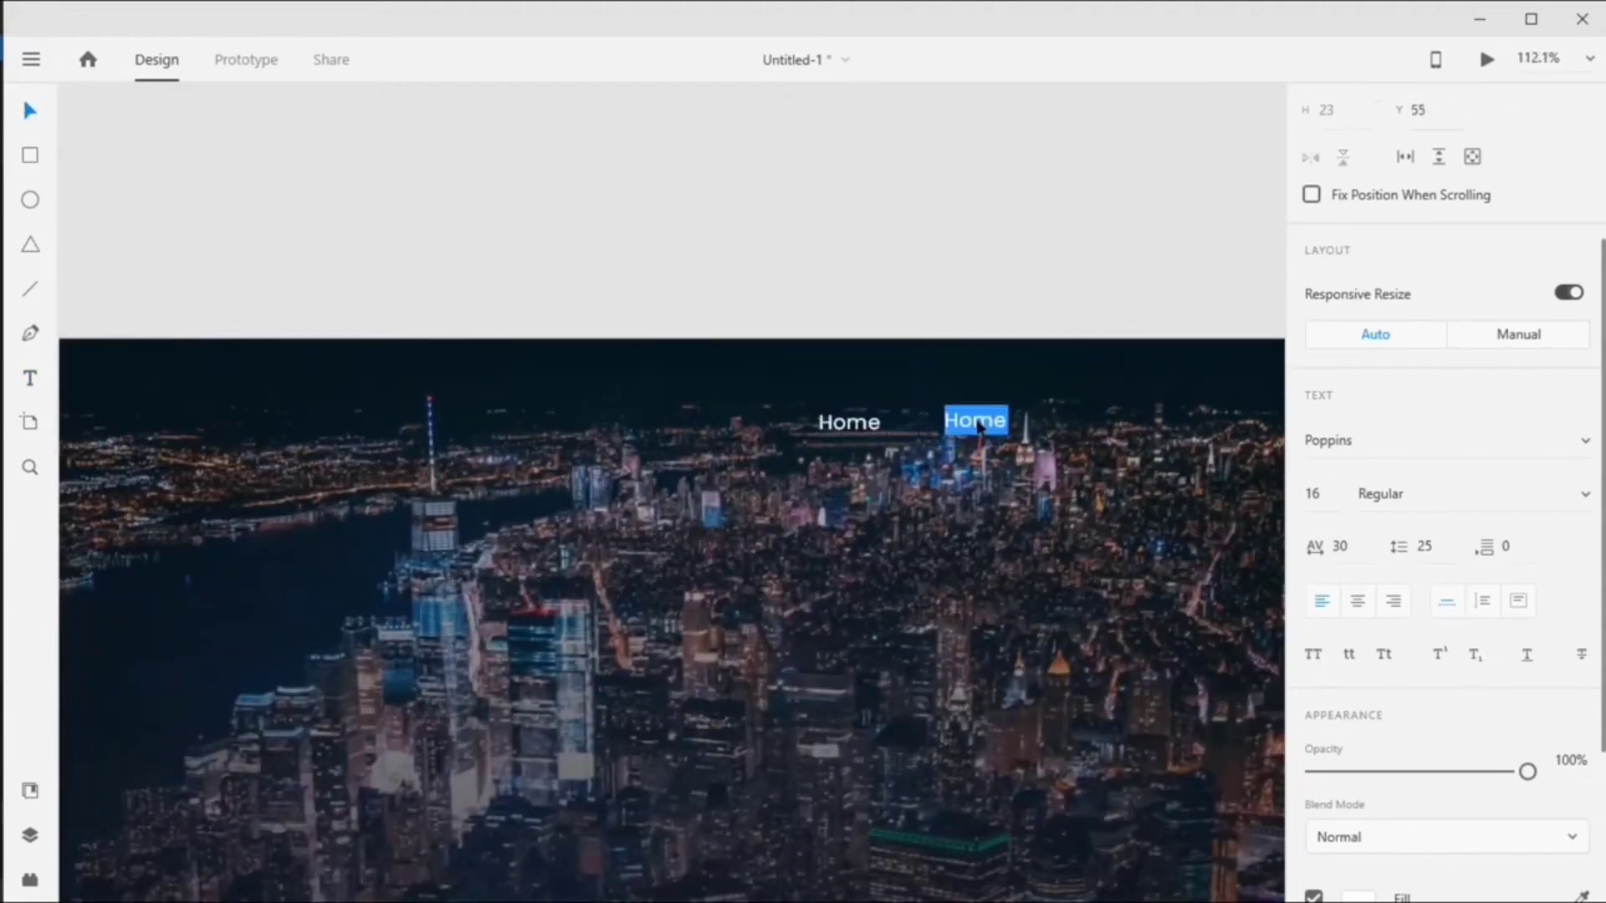
pyautogui.write('Services')
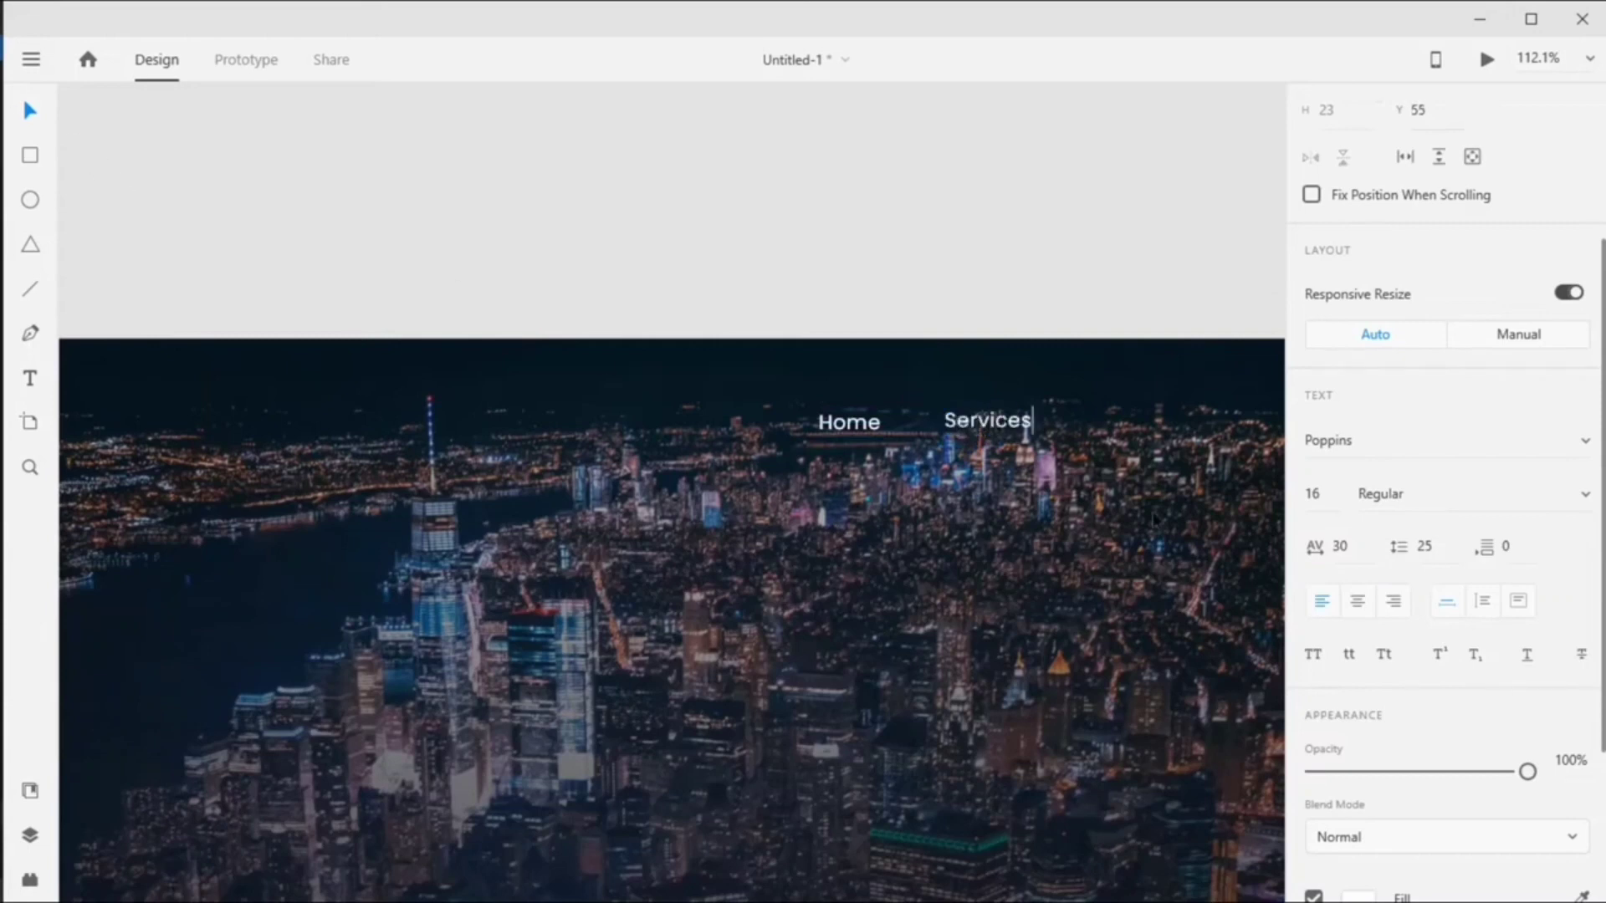
pyautogui.press('Escape')
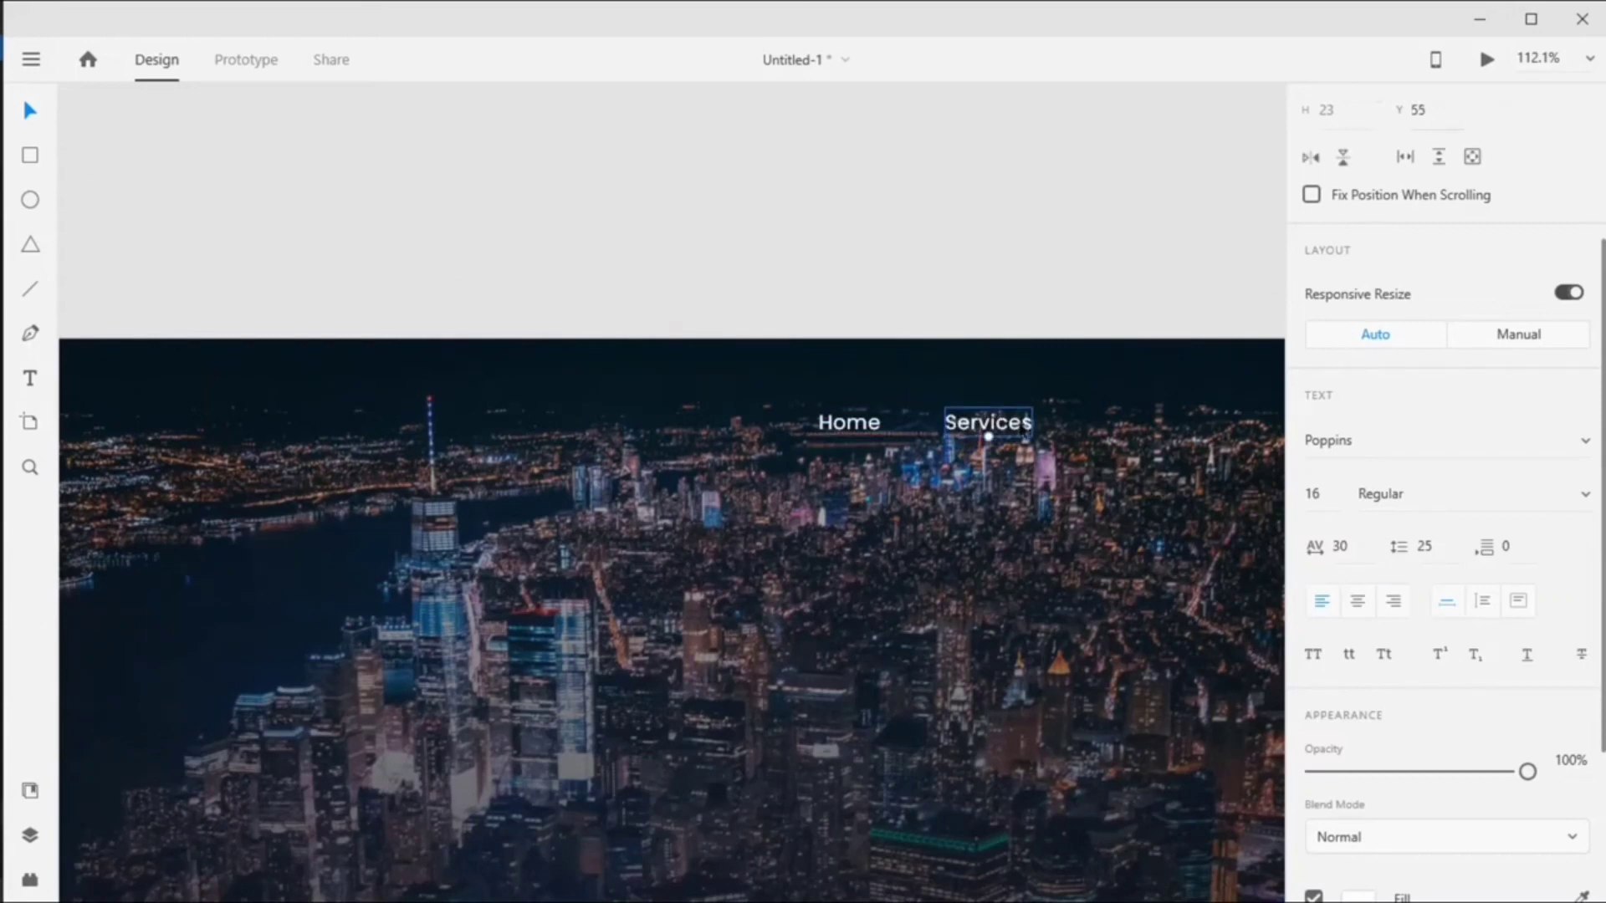
# Duplicate the Services label further right on the same line and change the copy's text to "Package".
pyautogui.moveTo(1013, 425); pyautogui.dragTo(1158, 422)
pyautogui.doubleClick(1159, 422)
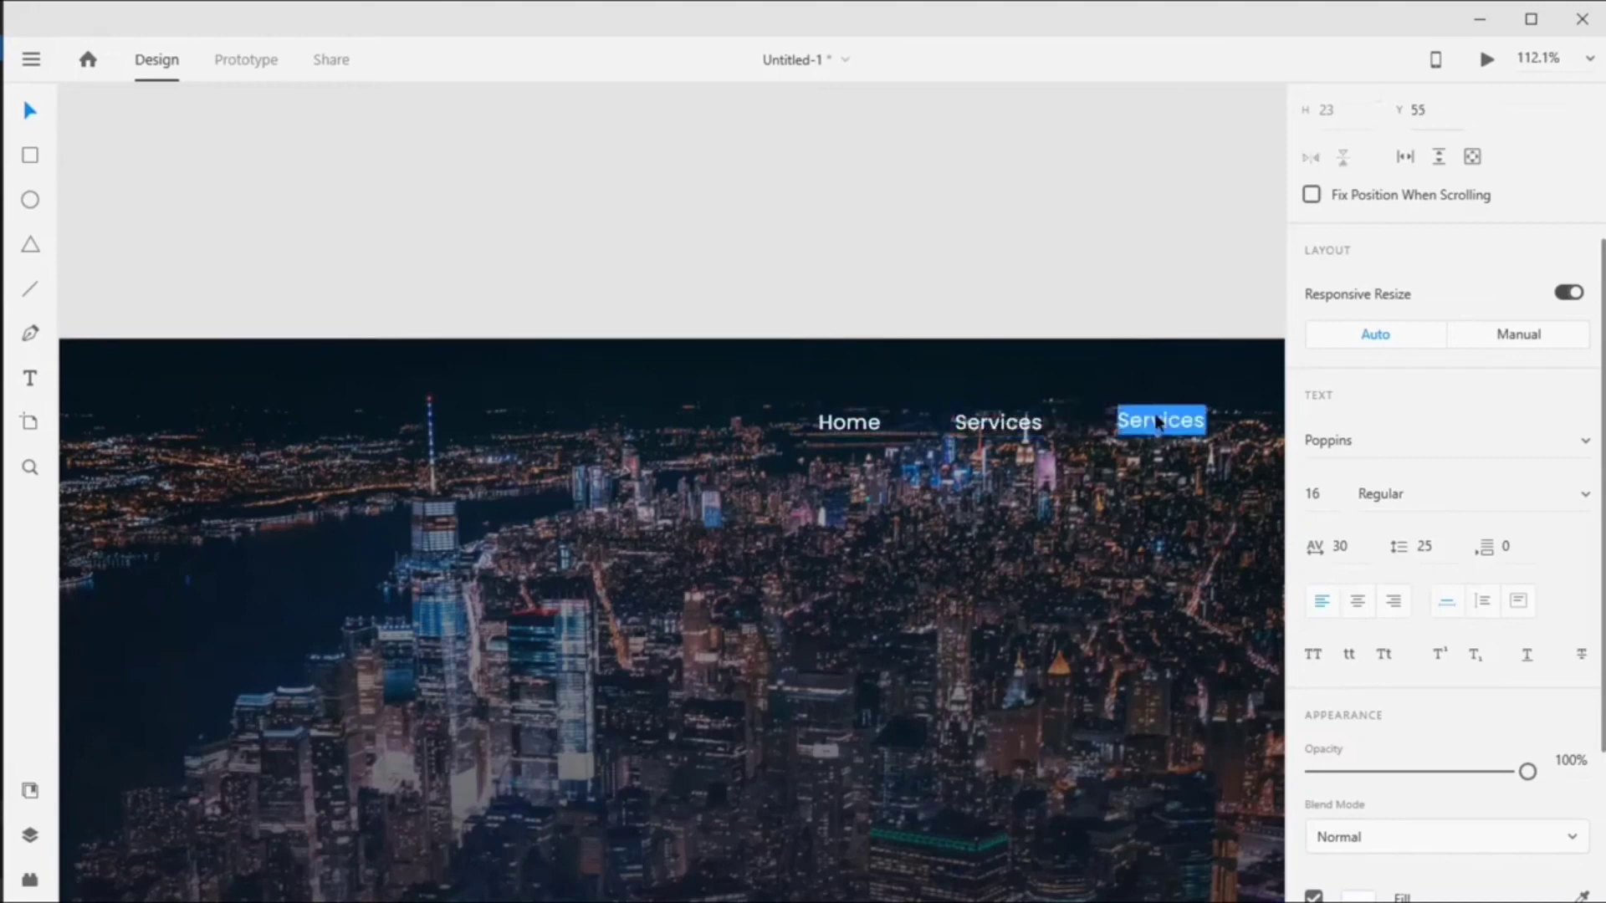
pyautogui.write('Package')
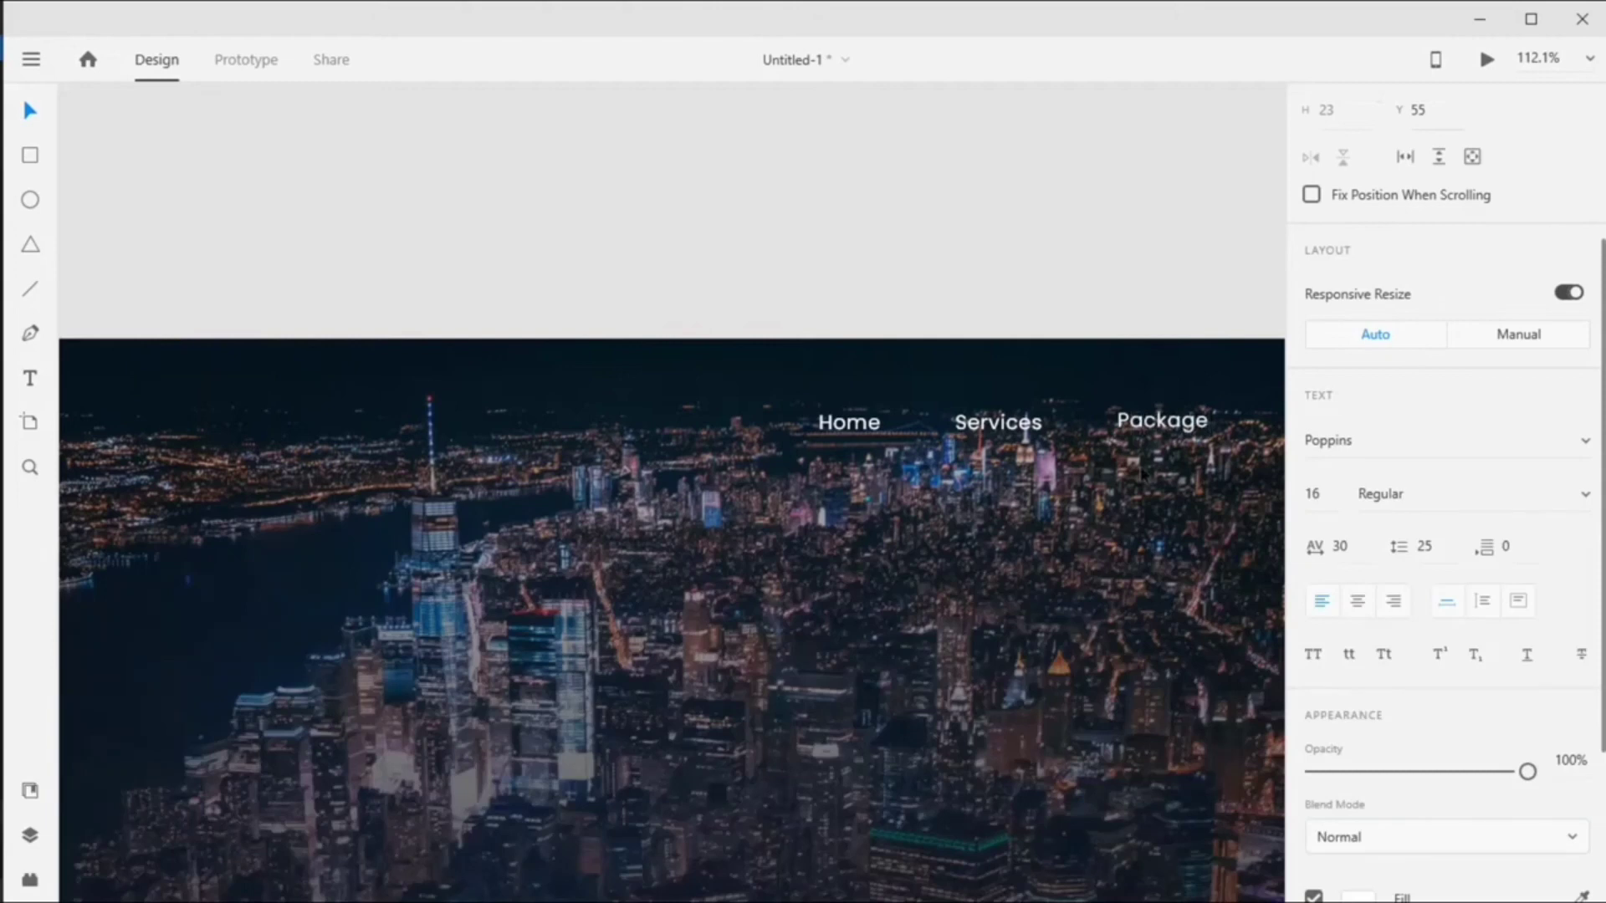
pyautogui.press('Escape')
# Duplicate the Package label further right on the same line and change the copy's text to "Contact".
pyautogui.moveTo(1162, 423); pyautogui.dragTo(1194, 475)
pyautogui.scroll(-5, 1180, 481)
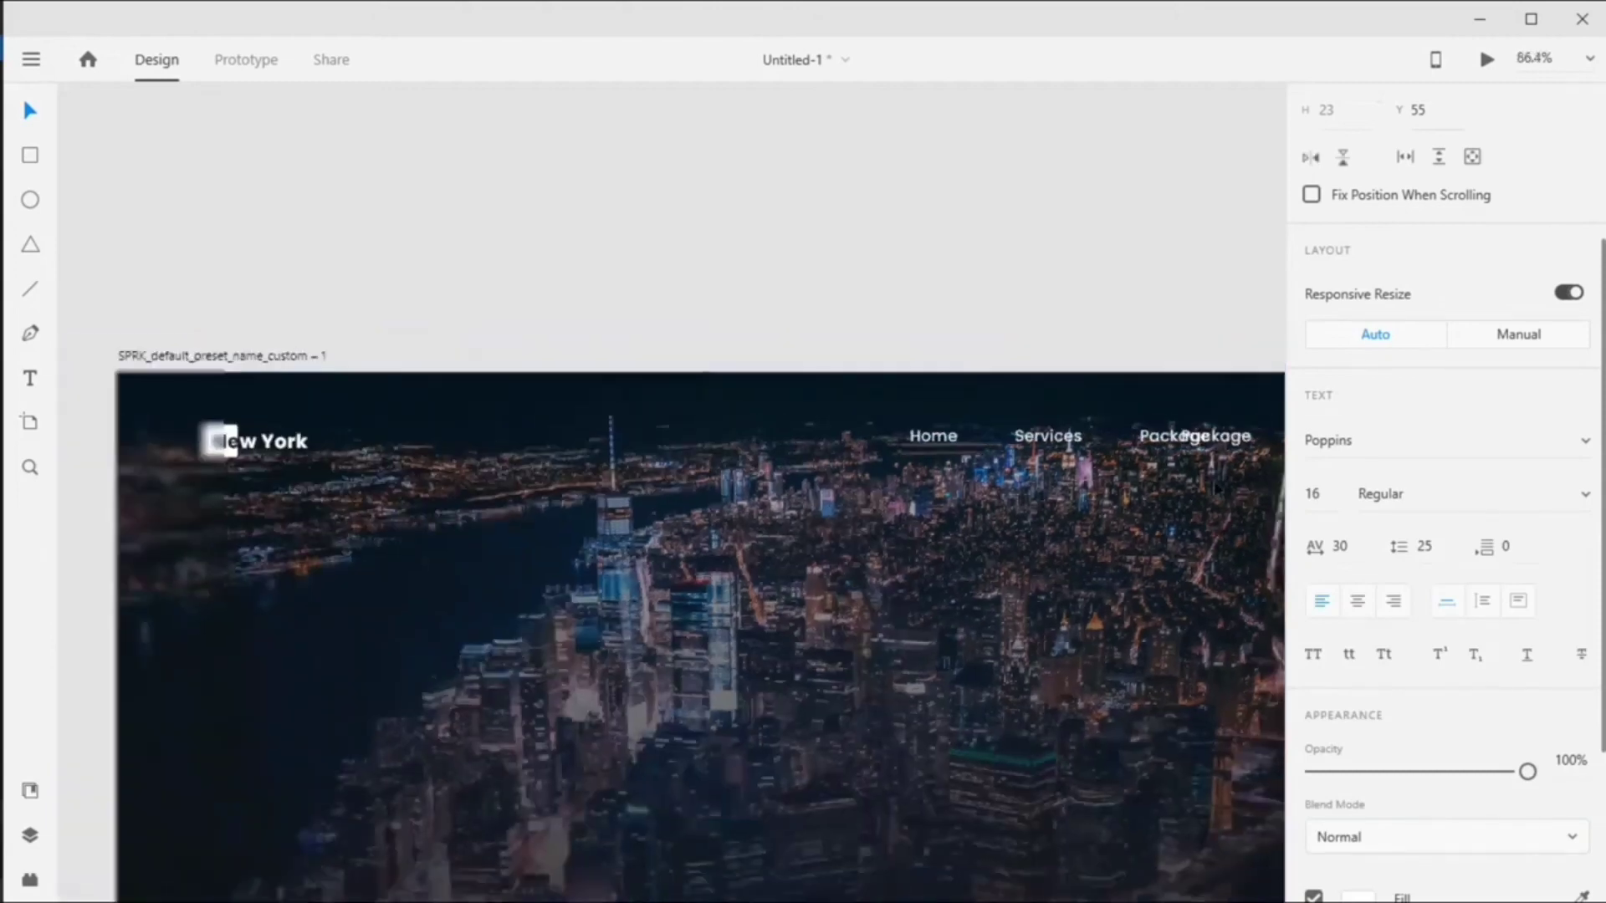
pyautogui.scroll(8, 1267, 472)
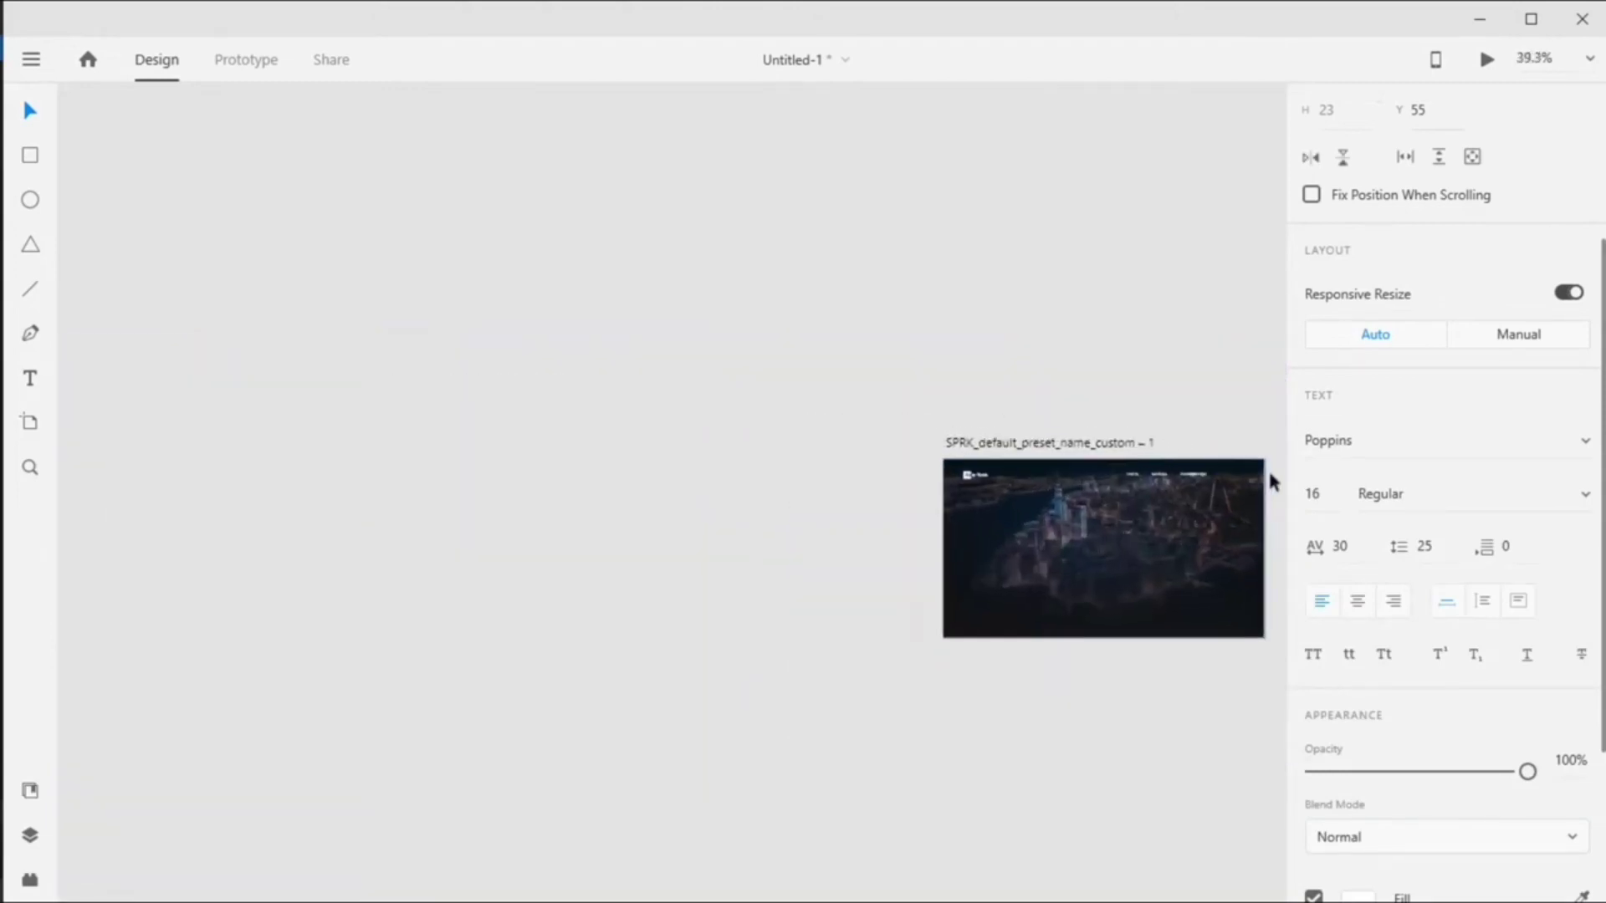
pyautogui.hotkey('ctrl', '0')
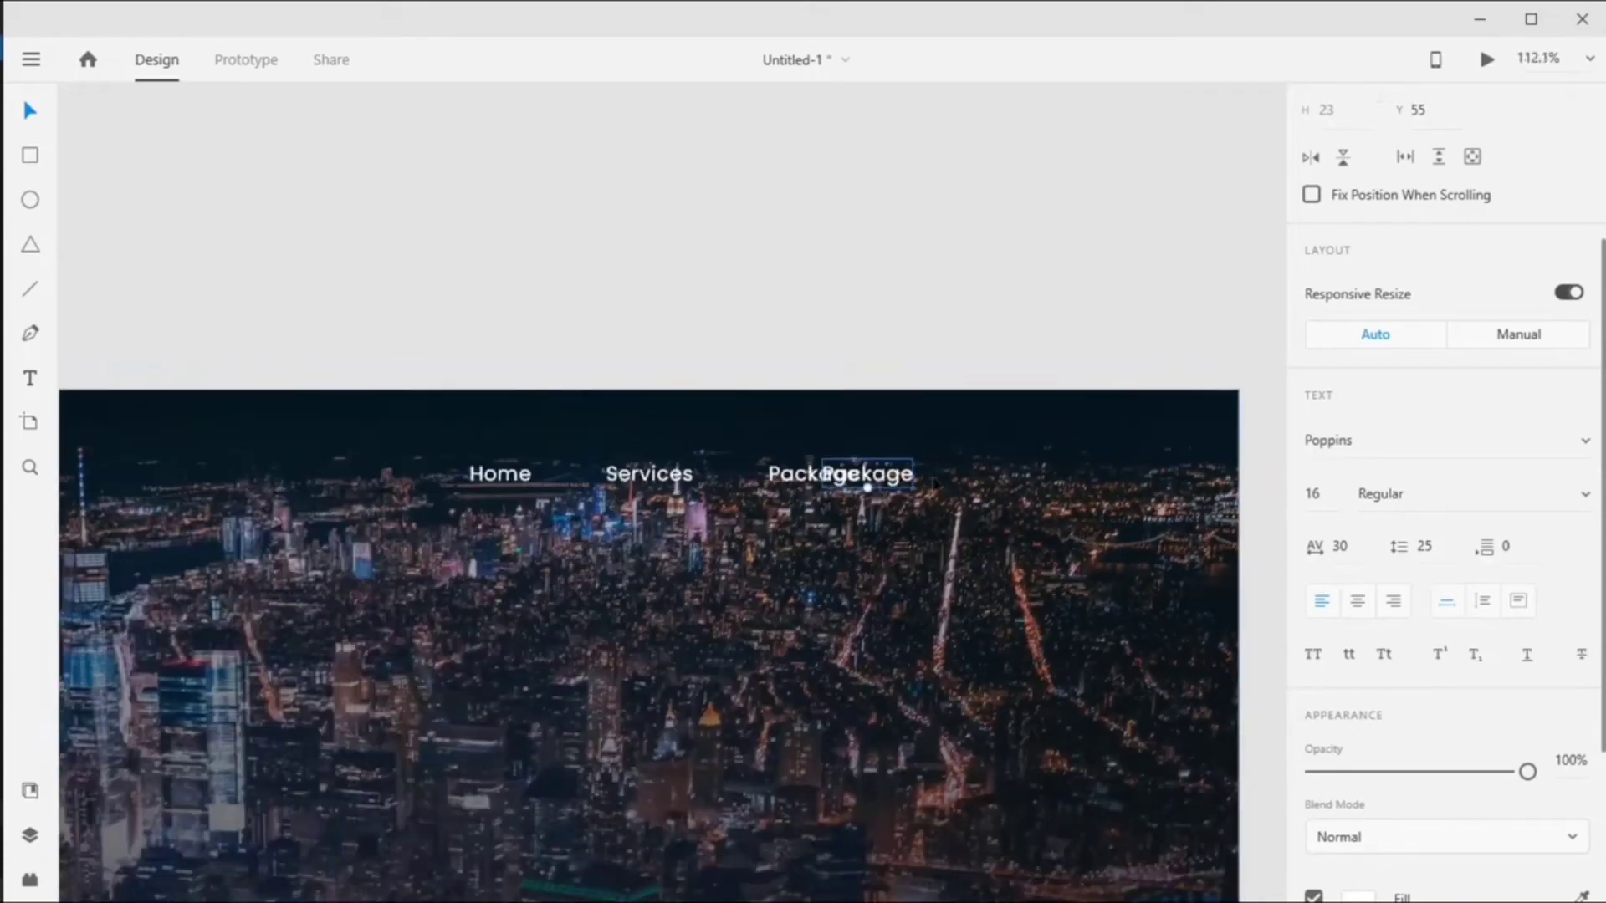
pyautogui.moveTo(891, 481); pyautogui.dragTo(1010, 482)
pyautogui.doubleClick(1008, 483)
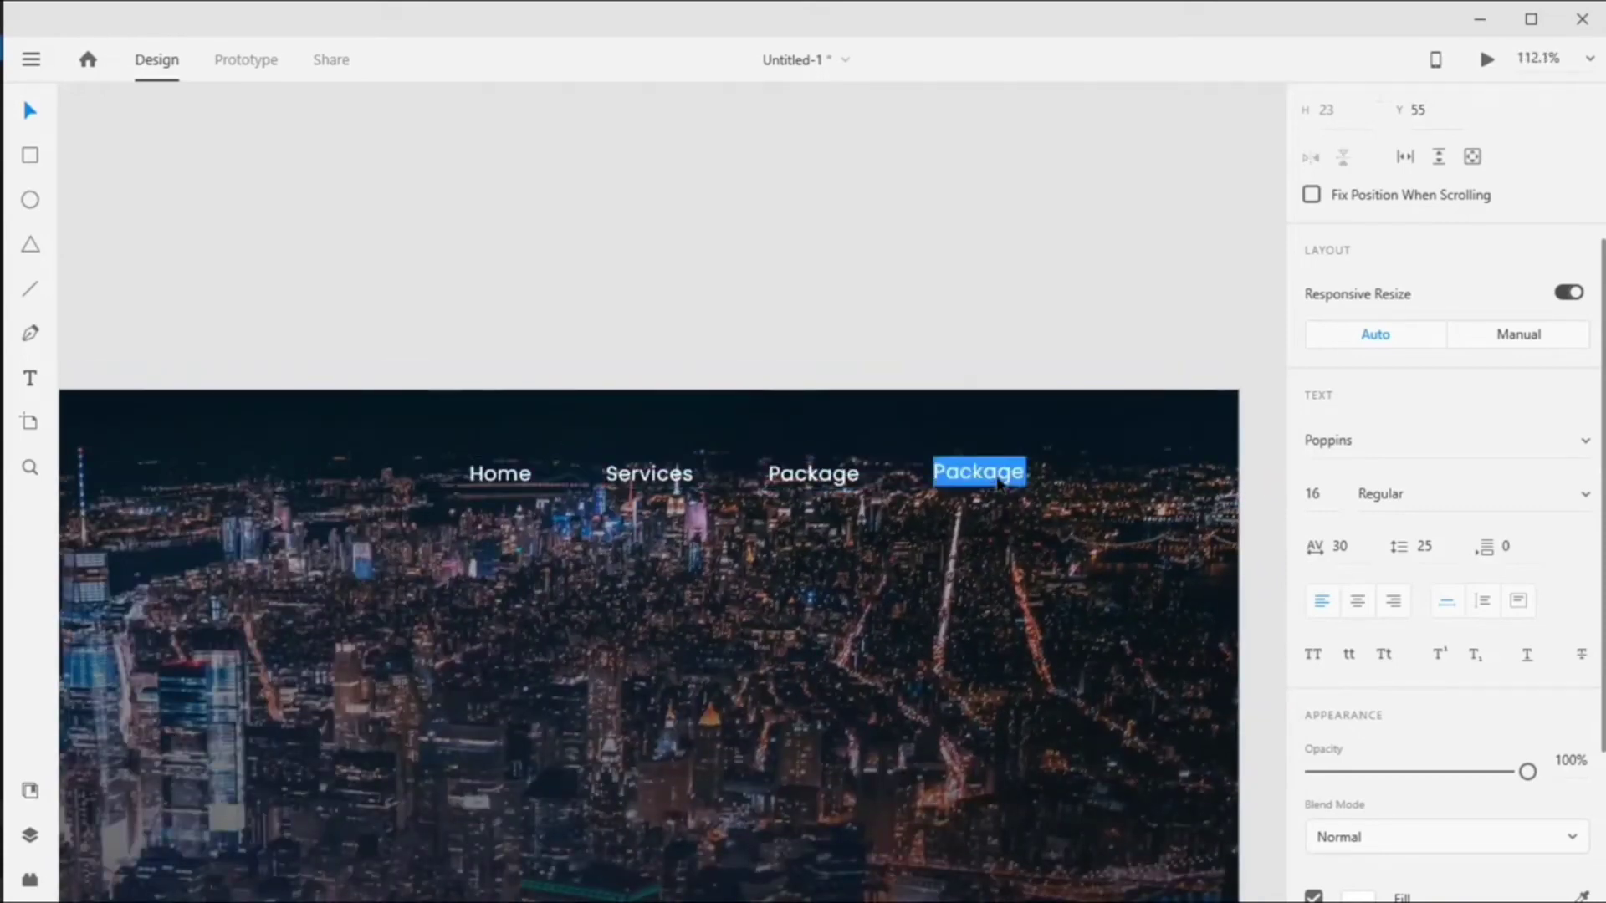
pyautogui.write('Contact')
pyautogui.press('Escape')
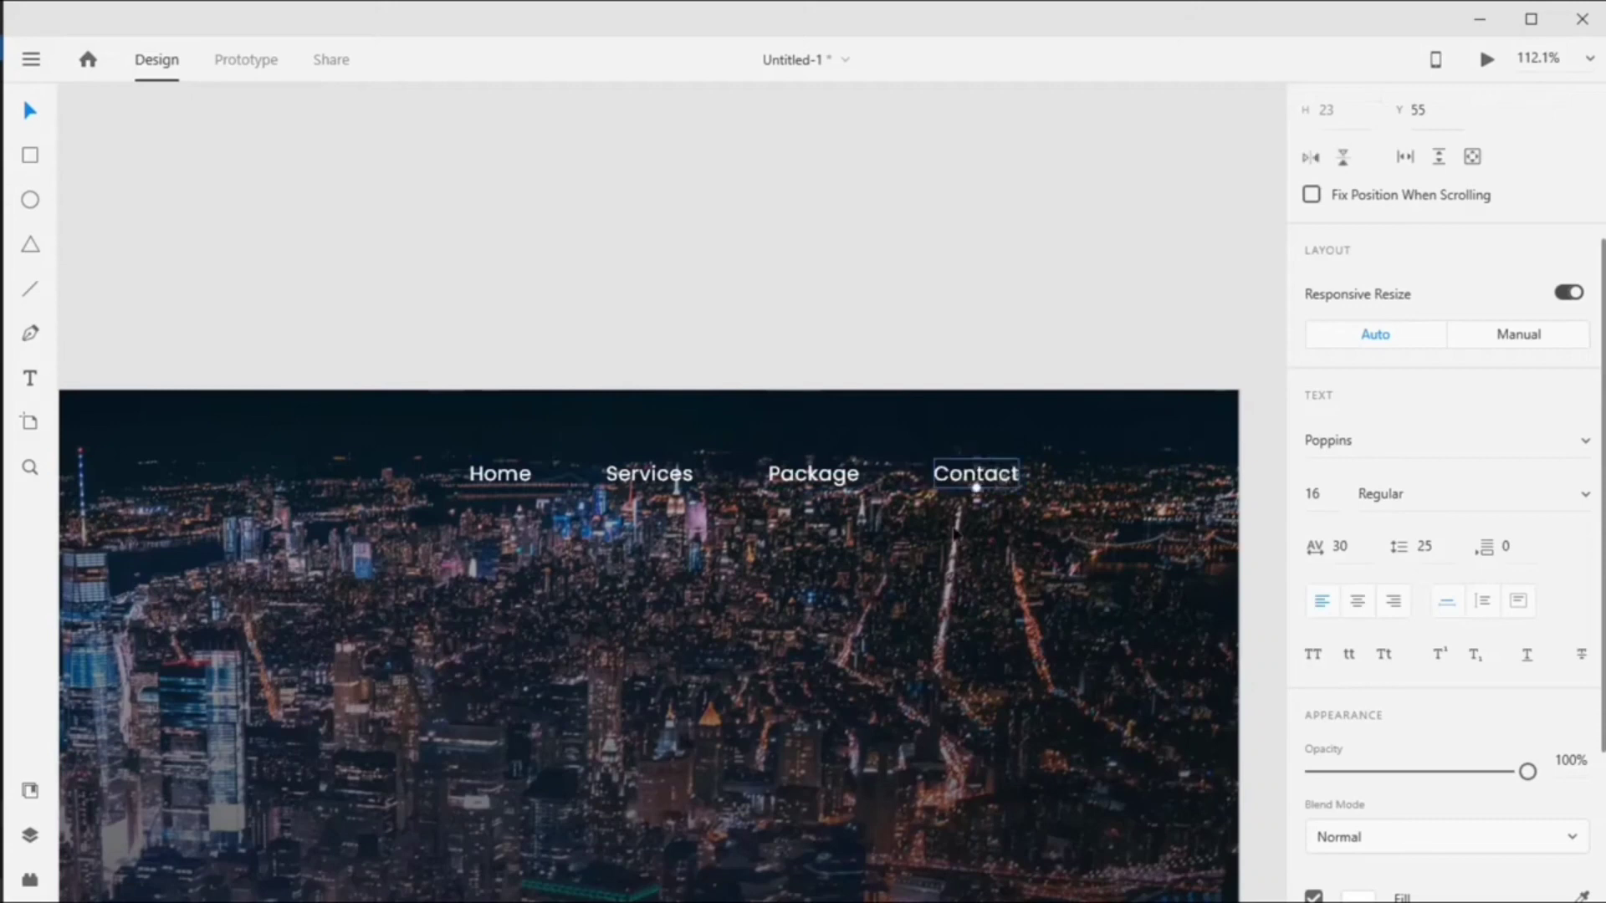
# Bring in the white magnifying glass icon, set its width to 20, and place it right of Contact on the menu line.
pyautogui.click(30, 835)
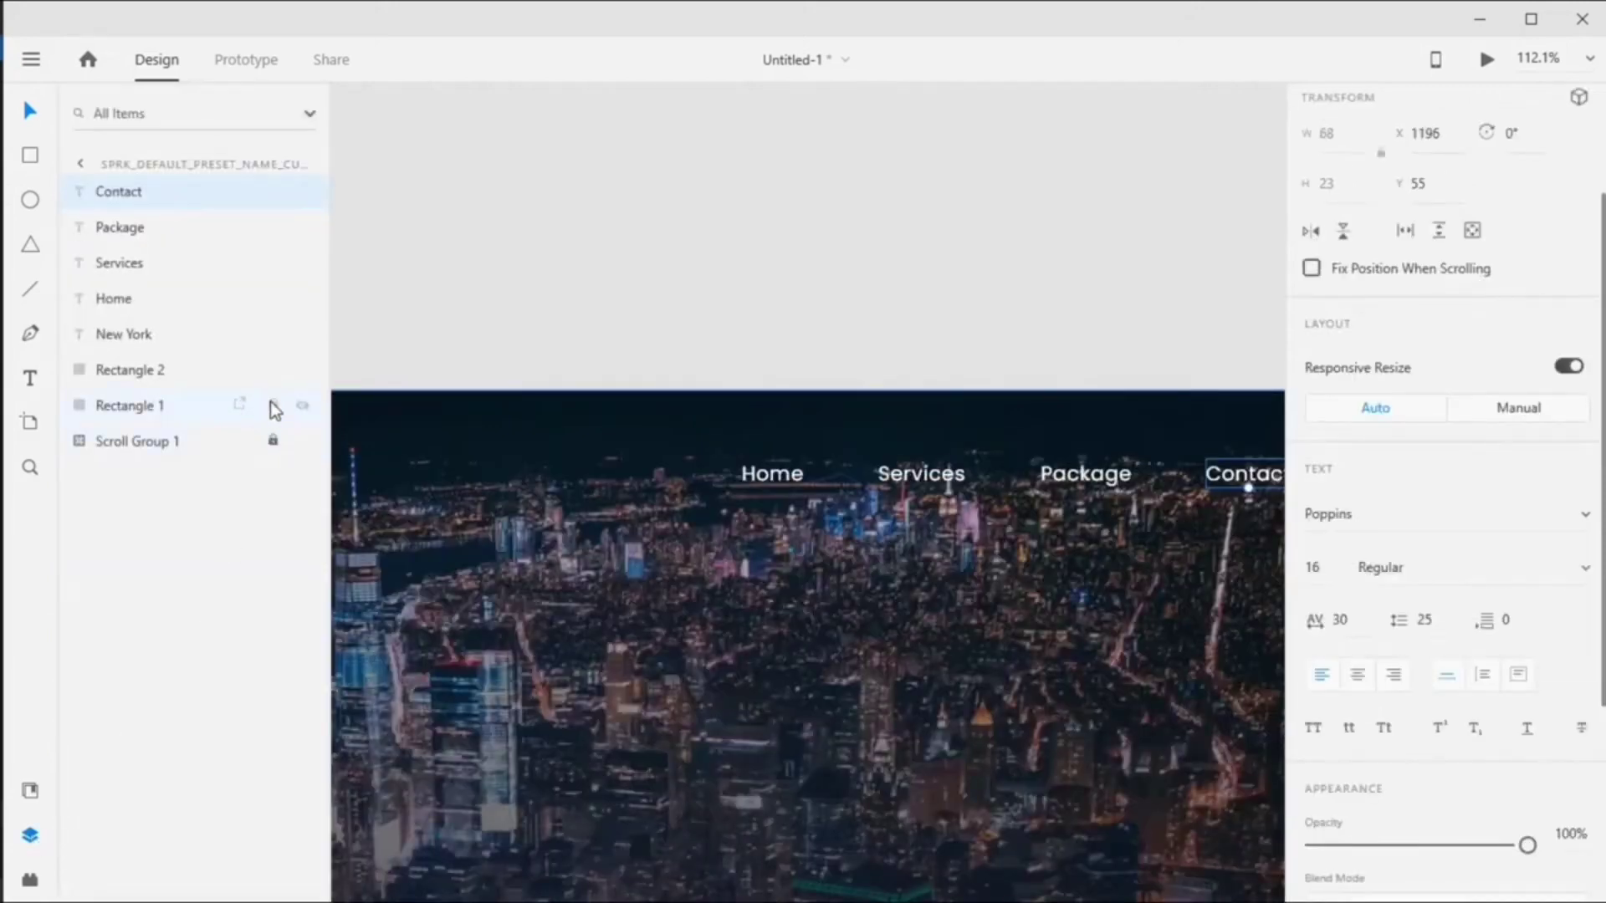
pyautogui.click(28, 838)
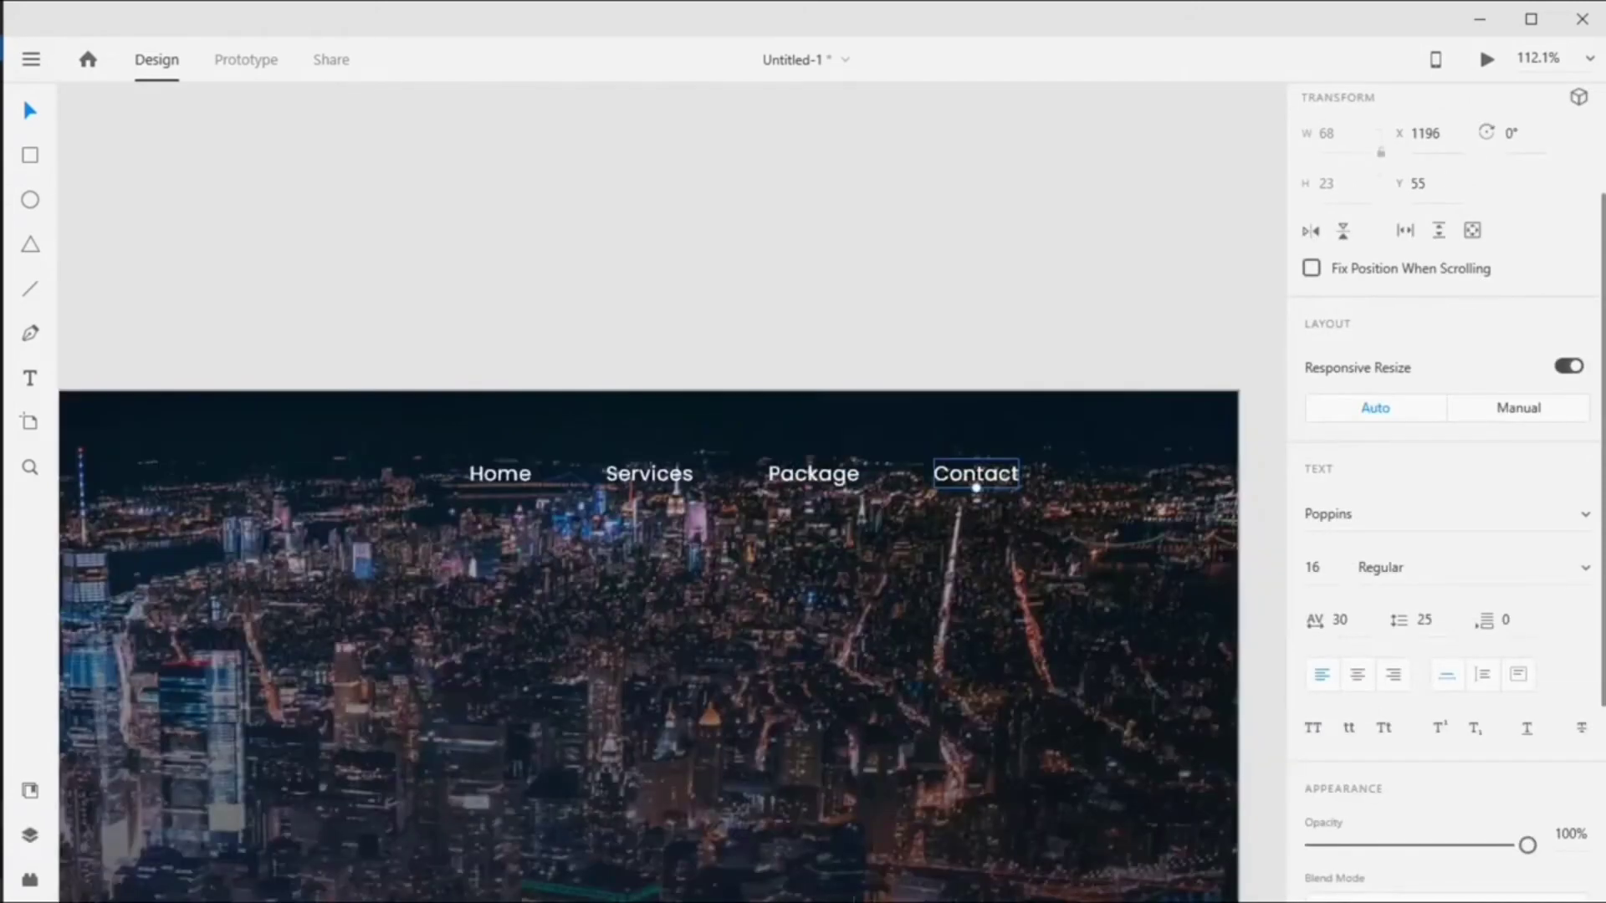
pyautogui.click(661, 713)
pyautogui.moveTo(905, 281); pyautogui.dragTo(1110, 461)
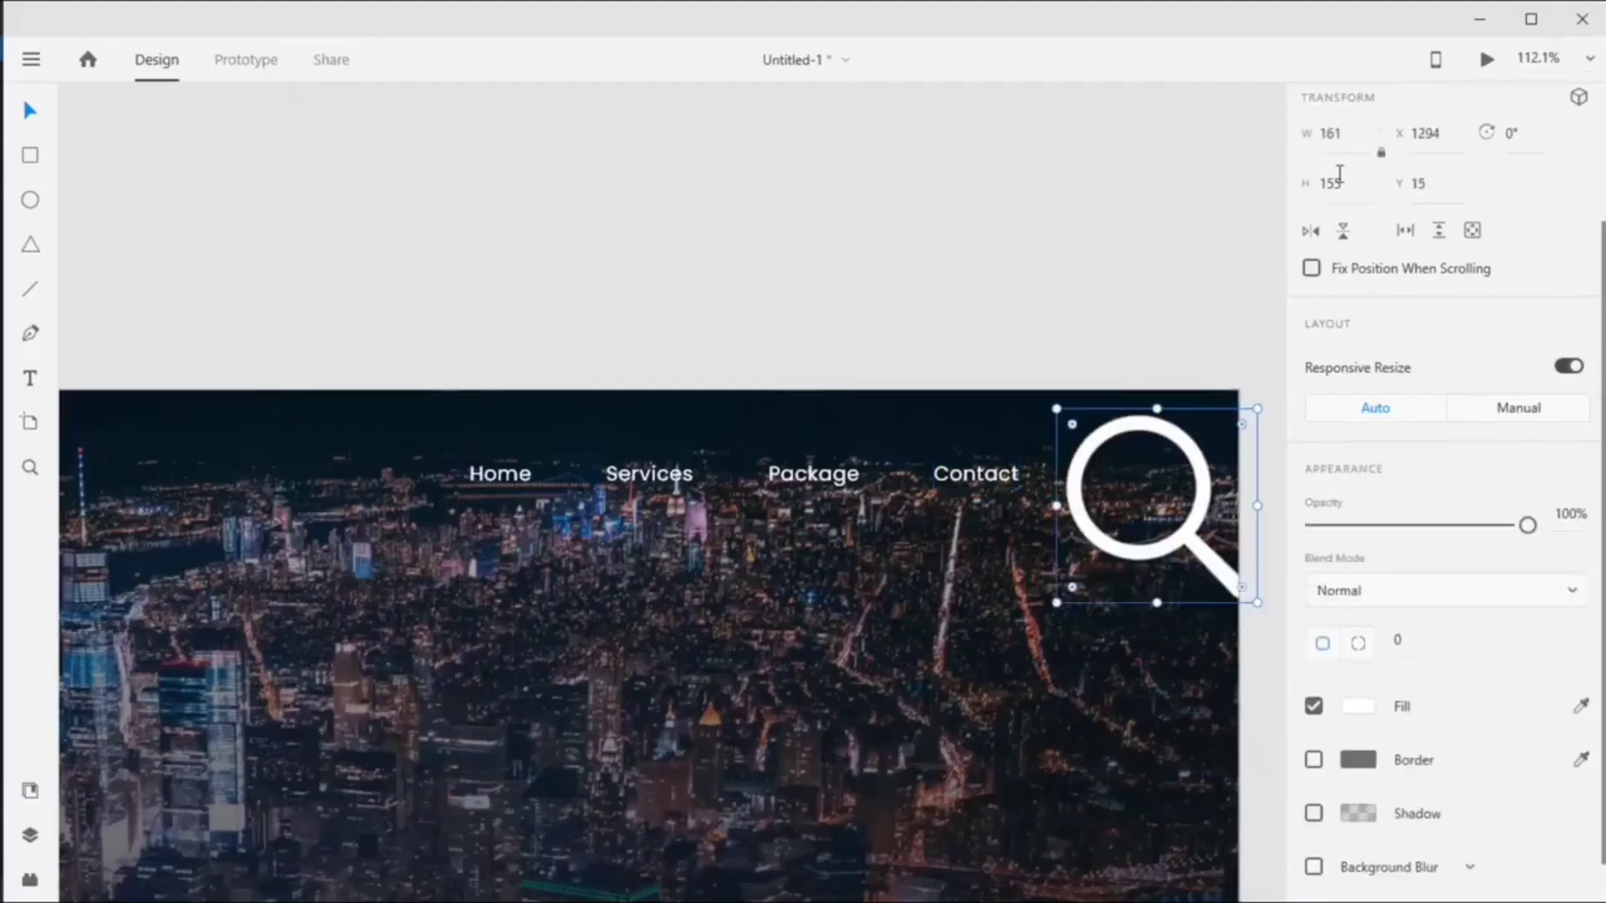
pyautogui.write('20')
pyautogui.press('Return')
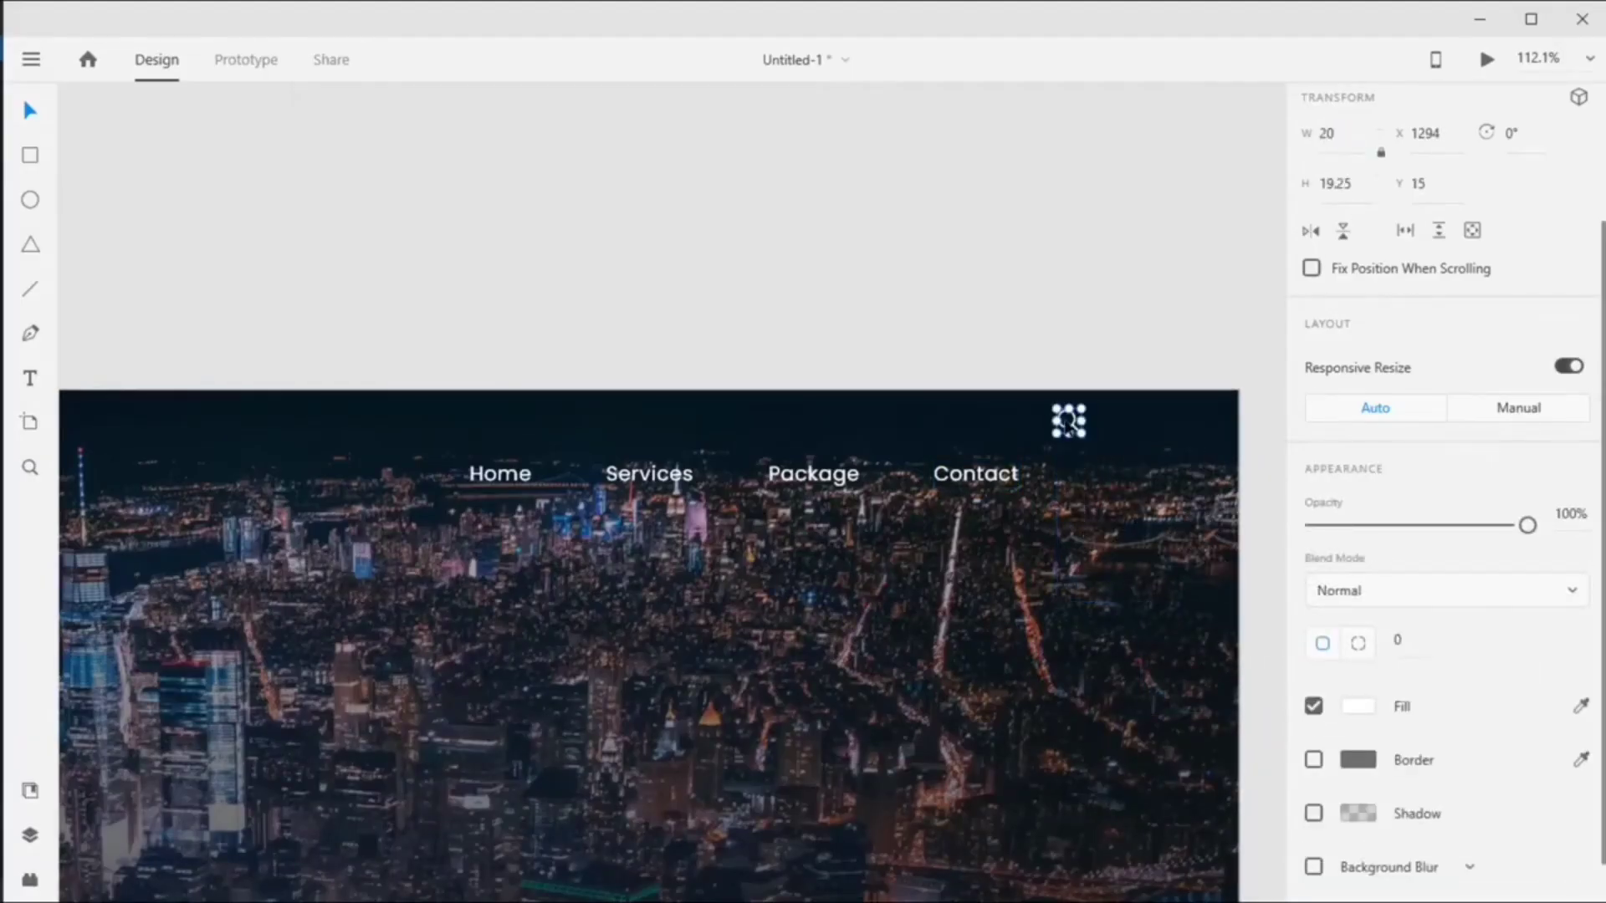
pyautogui.moveTo(1066, 420); pyautogui.dragTo(1148, 473)
# Set the opacity of the Services, Package and Contact labels to 45%.
pyautogui.click(975, 475)
pyautogui.keyDown('shift'); pyautogui.click(813, 475); pyautogui.keyUp('shift')
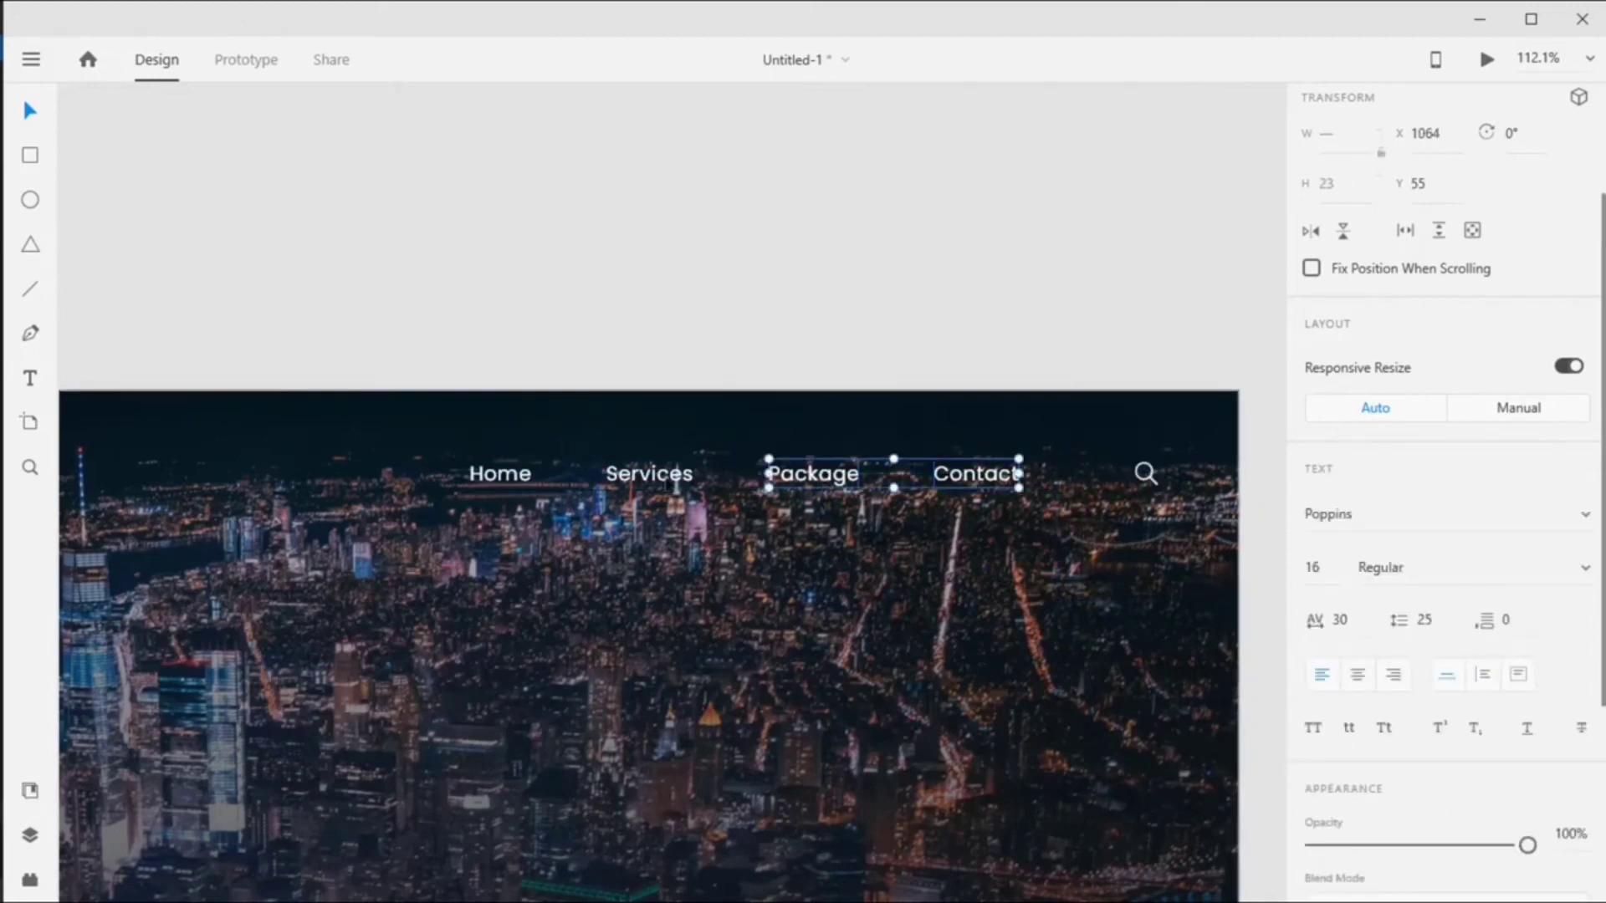
pyautogui.keyDown('shift'); pyautogui.click(661, 478); pyautogui.keyUp('shift')
pyautogui.scroll(-5, 1422, 669)
pyautogui.click(1569, 585)
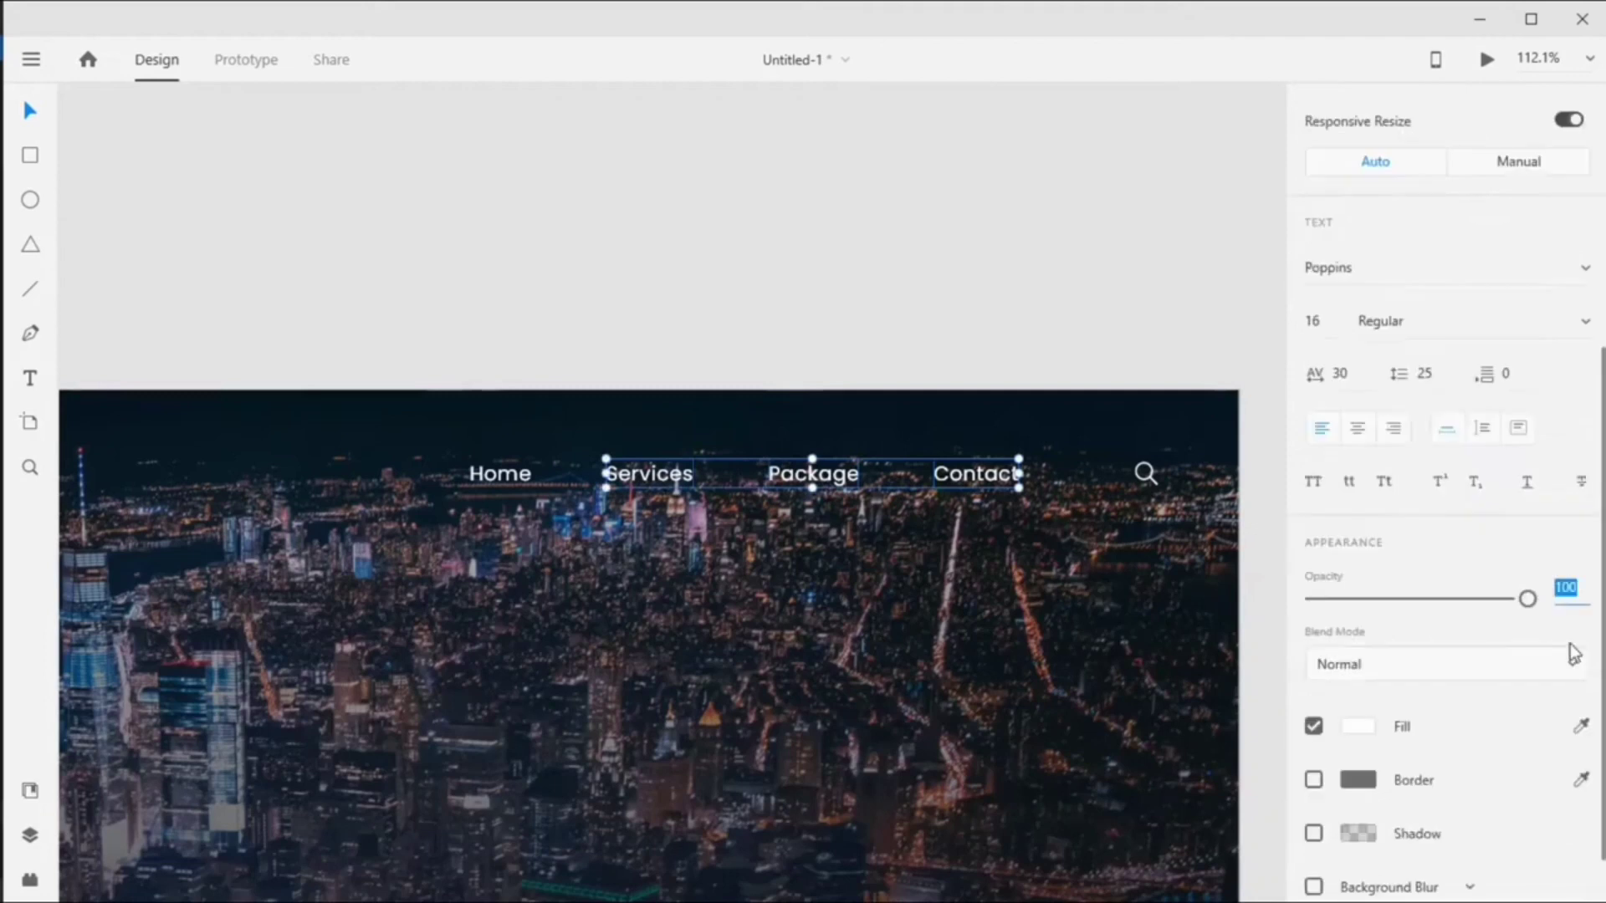
pyautogui.write('40')
pyautogui.press('Return')
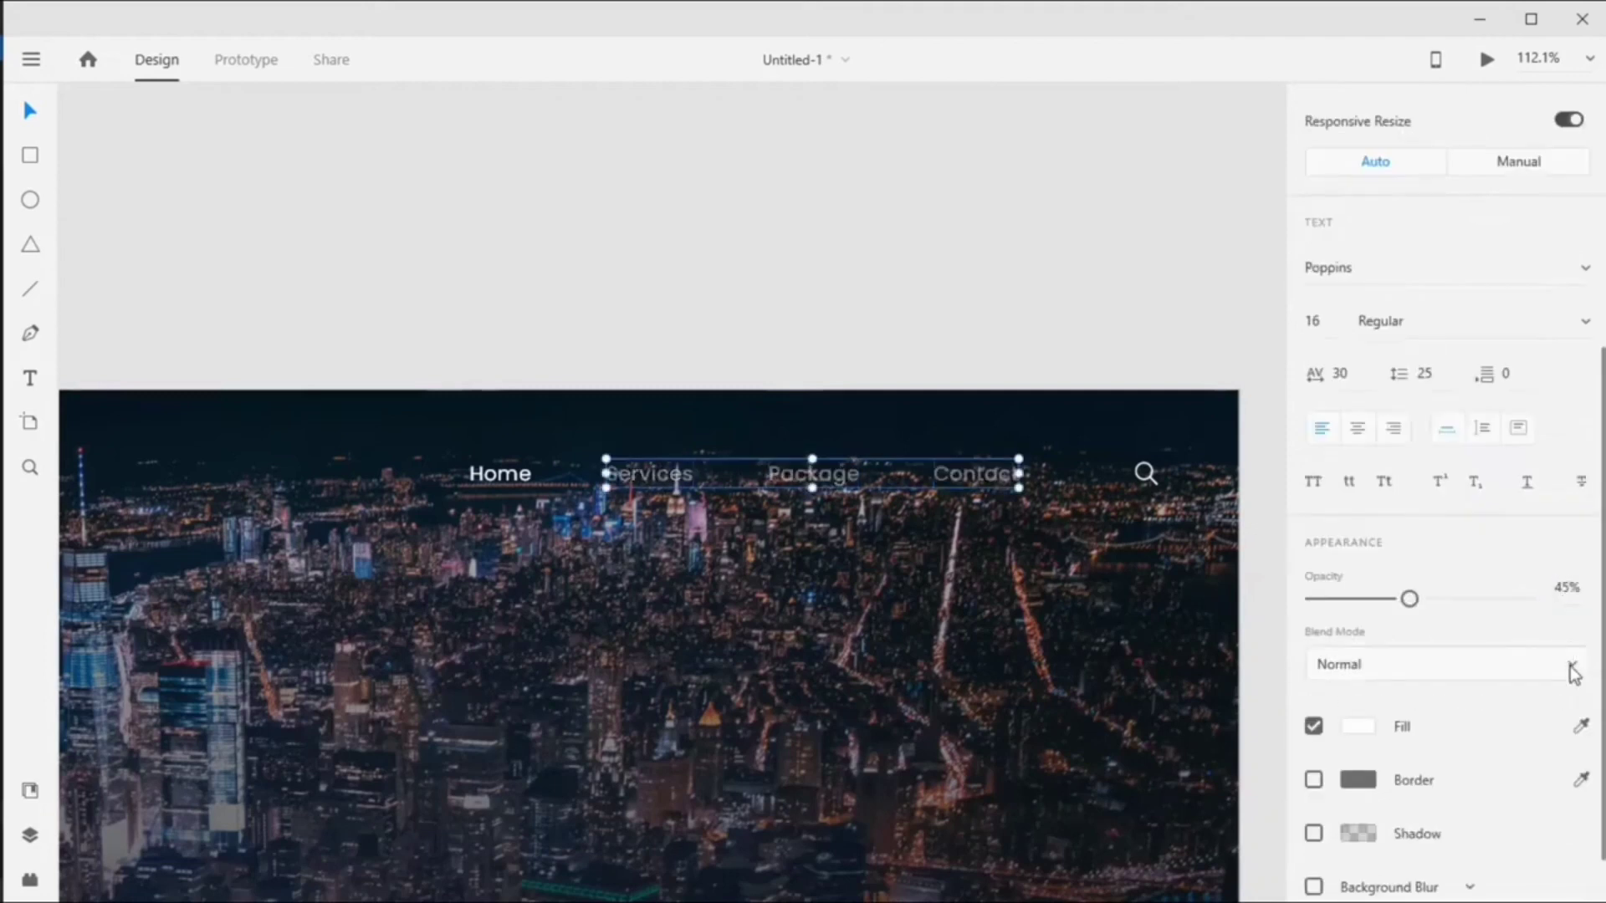
# Select all four menu labels and the search icon together and shift them slightly to the left.
pyautogui.keyDown('shift'); pyautogui.click(1145, 473); pyautogui.keyUp('shift')
pyautogui.keyDown('shift'); pyautogui.click(479, 474); pyautogui.keyUp('shift')
pyautogui.scroll(-5, 680, 443)
pyautogui.scroll(2, 680, 444)
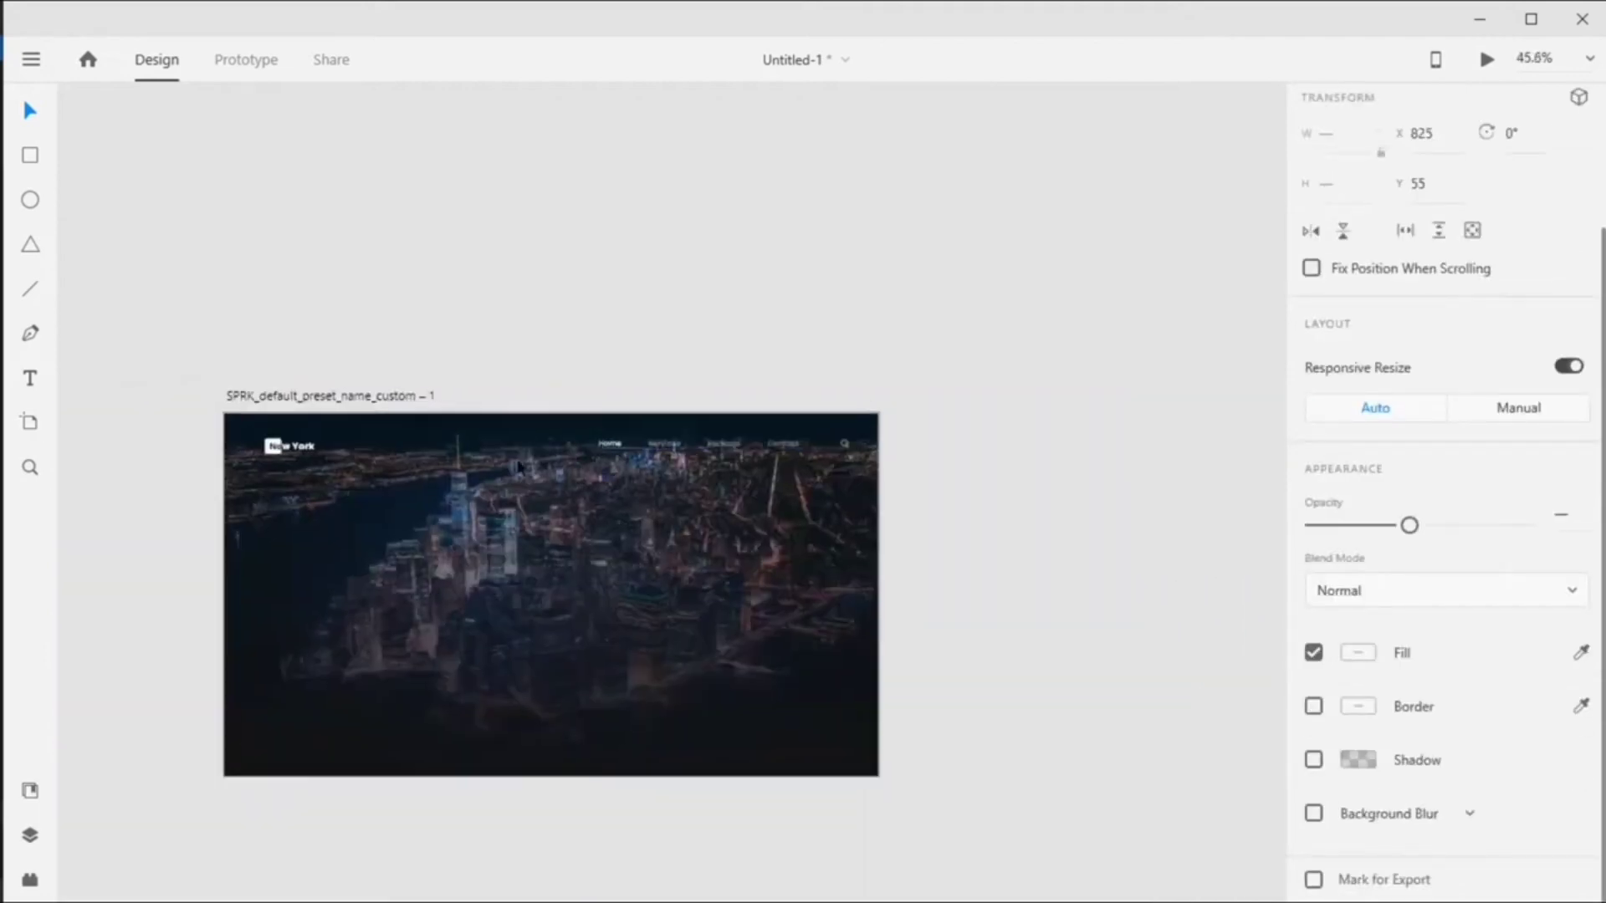
pyautogui.moveTo(680, 444); pyautogui.dragTo(674, 444)
pyautogui.click(1049, 393)
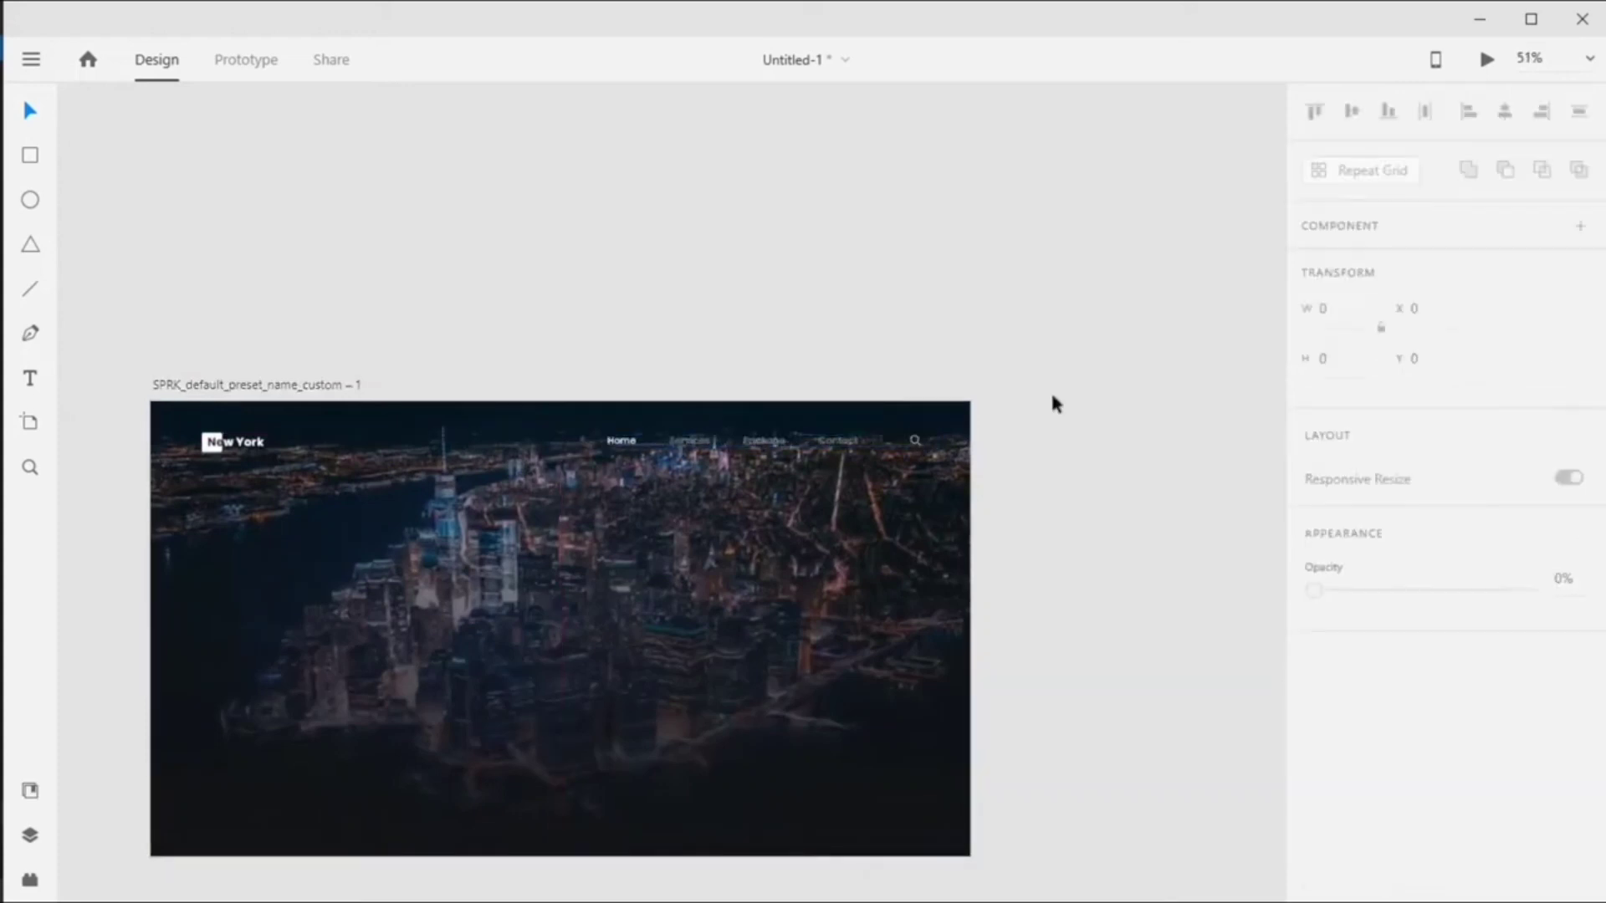
# Add a "NEW YORK" heading text over the dark water in the left part of the artboard.
pyautogui.scroll(-1, 1049, 393)
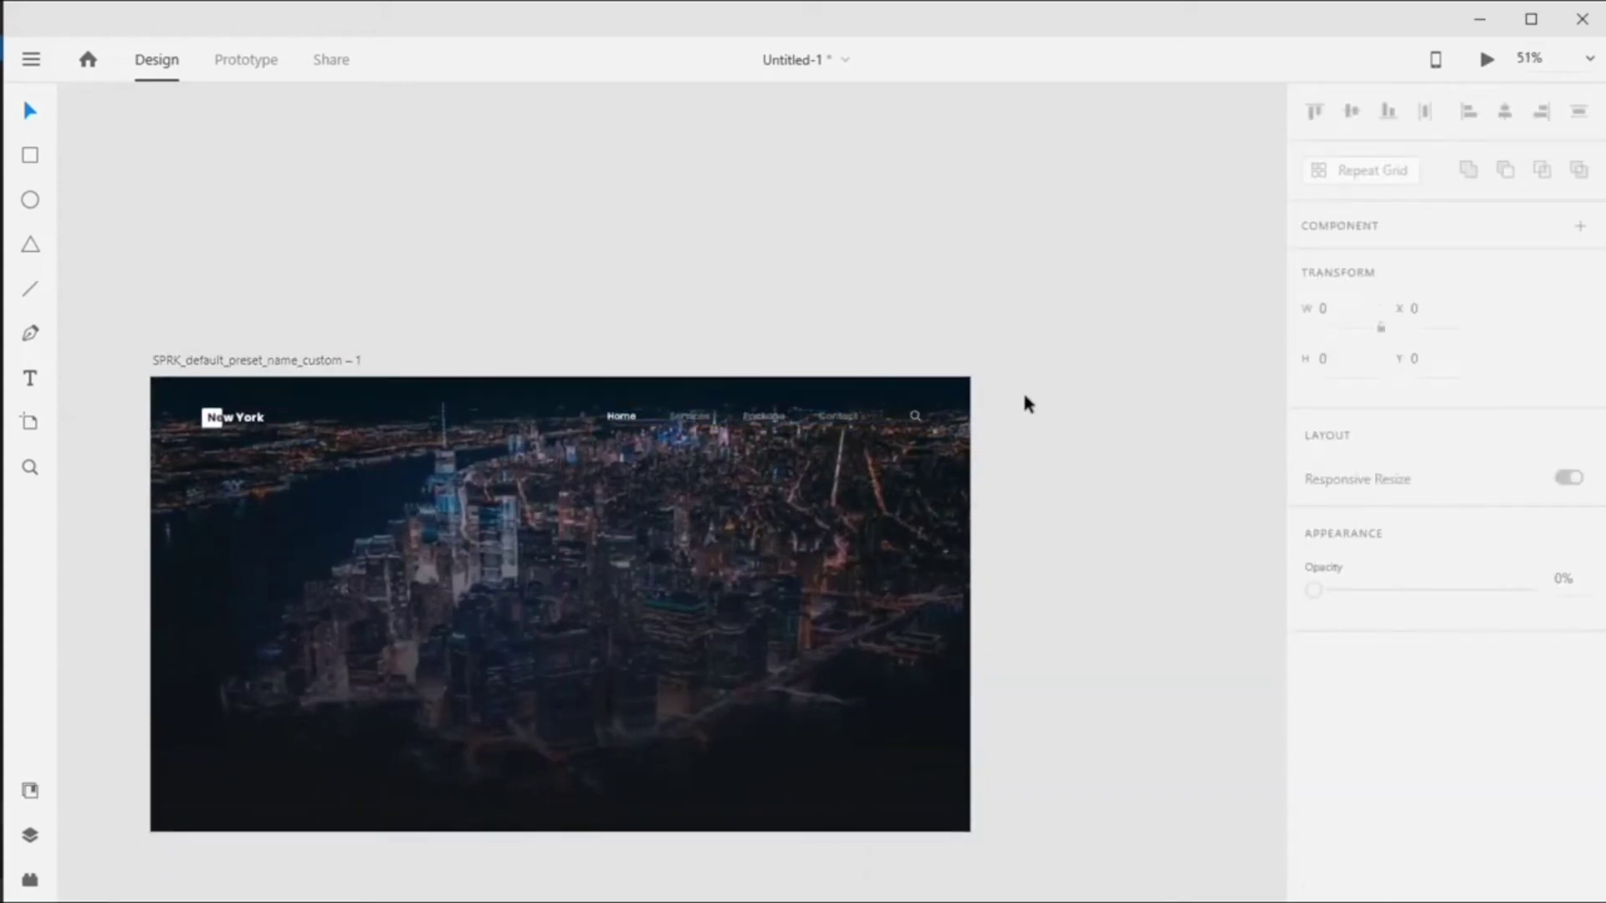
pyautogui.click(31, 381)
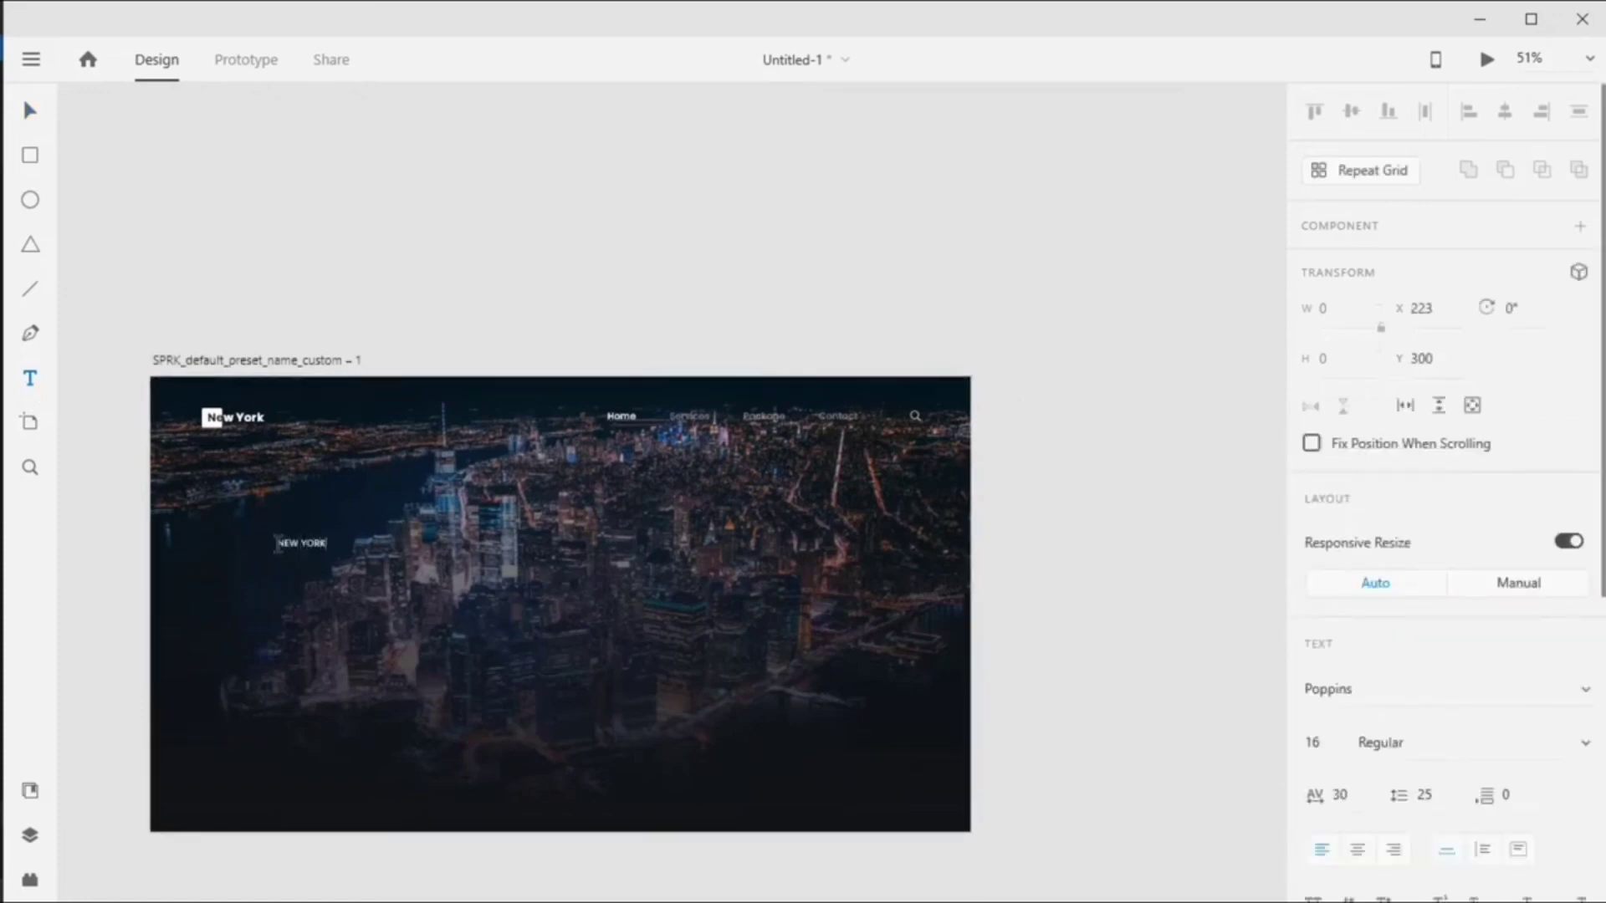
pyautogui.press('Escape')
pyautogui.scroll(-4, 1477, 563)
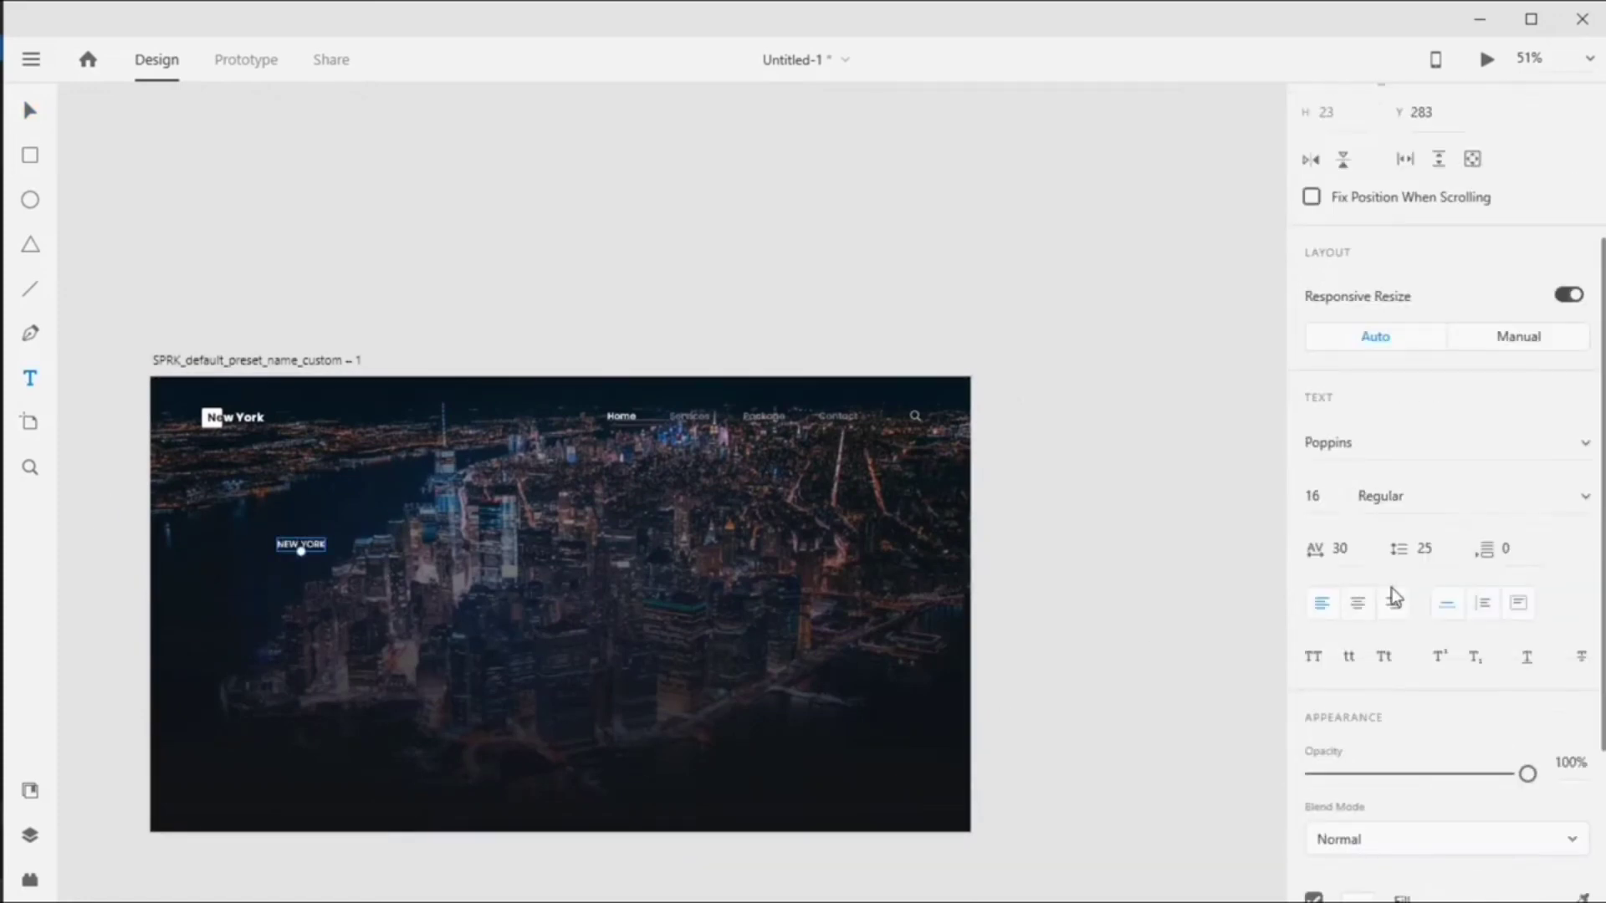
# Format the NEW YORK heading with size 90, SemiBold weight and character spacing 20, and move it under the logo at Y 260.
pyautogui.click(1304, 497)
pyautogui.write('90')
pyautogui.press('Return')
pyautogui.click(1587, 500)
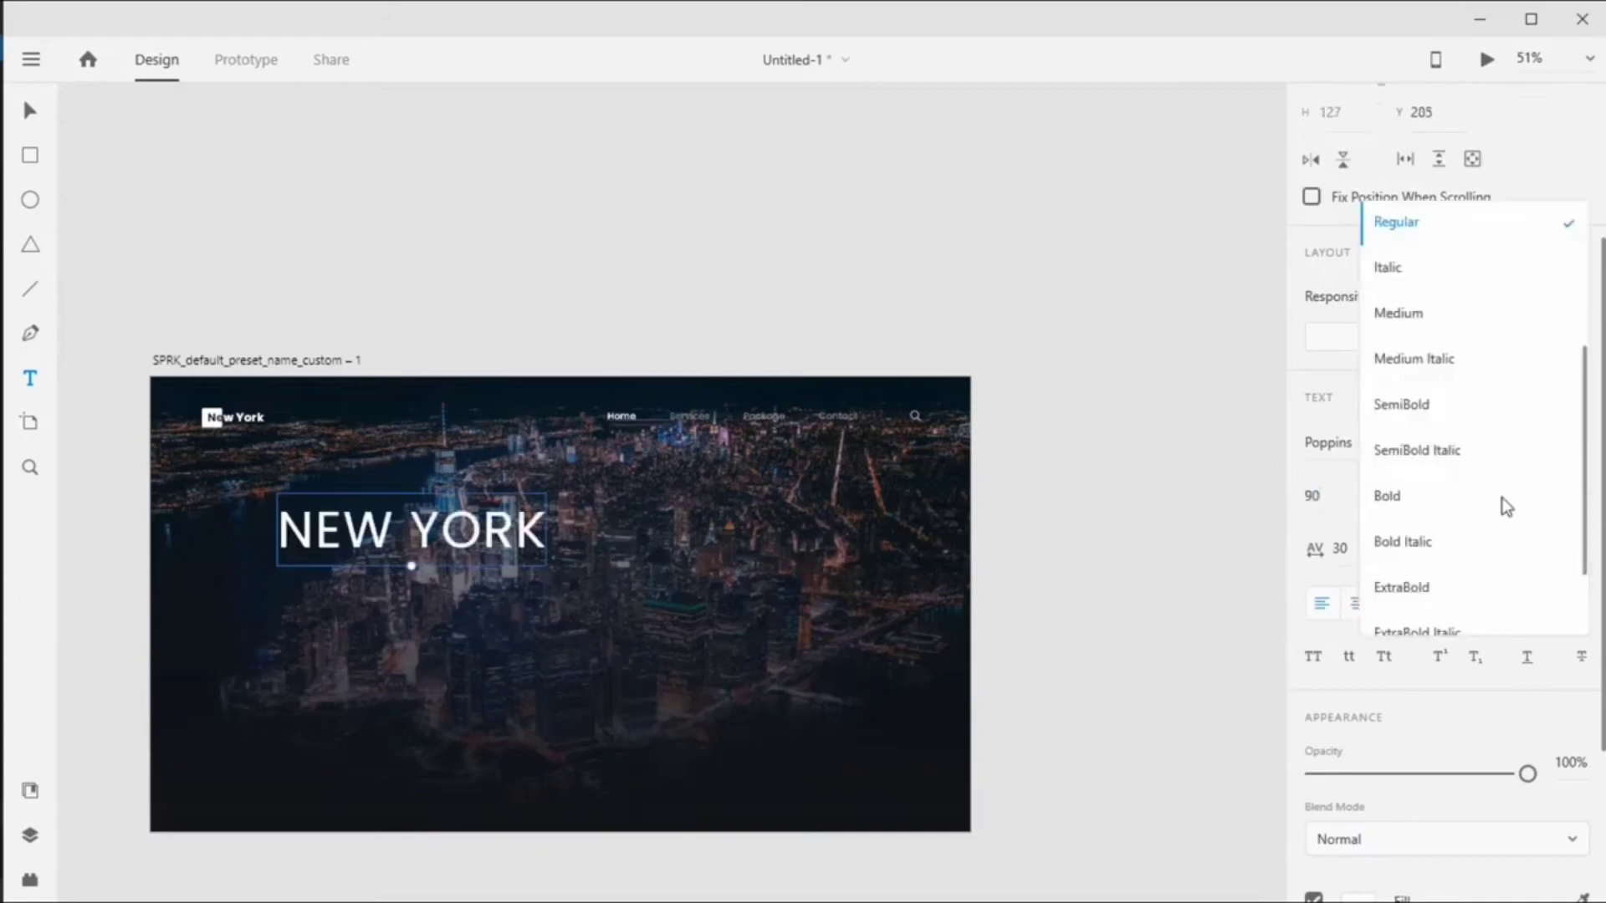
pyautogui.click(1434, 415)
pyautogui.click(1314, 552)
pyautogui.write('20')
pyautogui.press('Return')
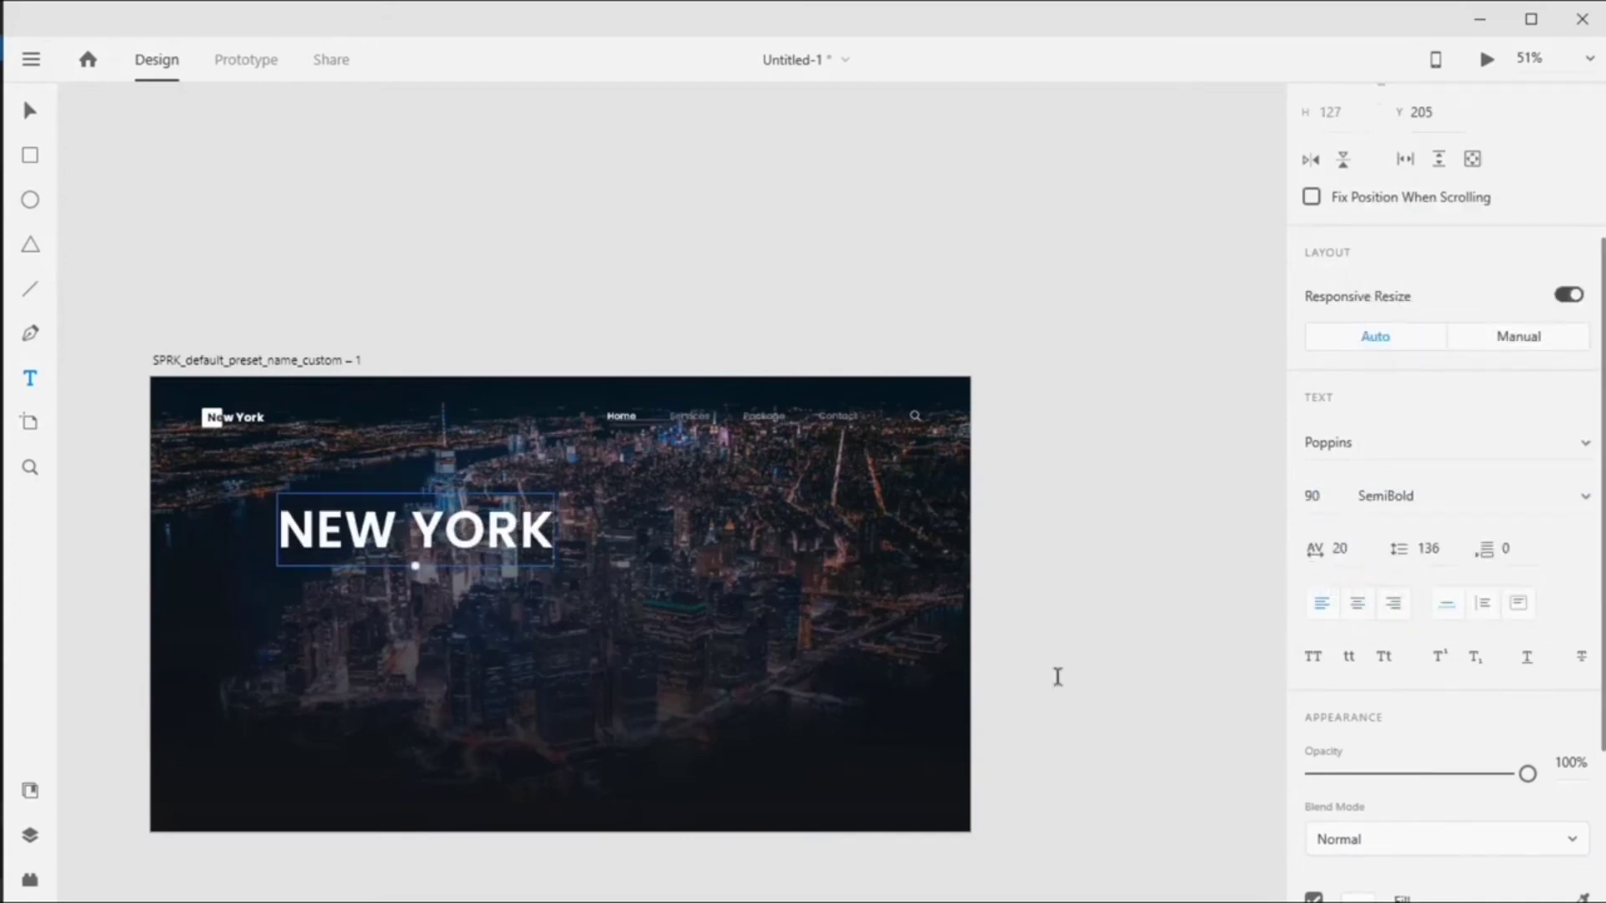
pyautogui.moveTo(322, 522); pyautogui.dragTo(261, 554)
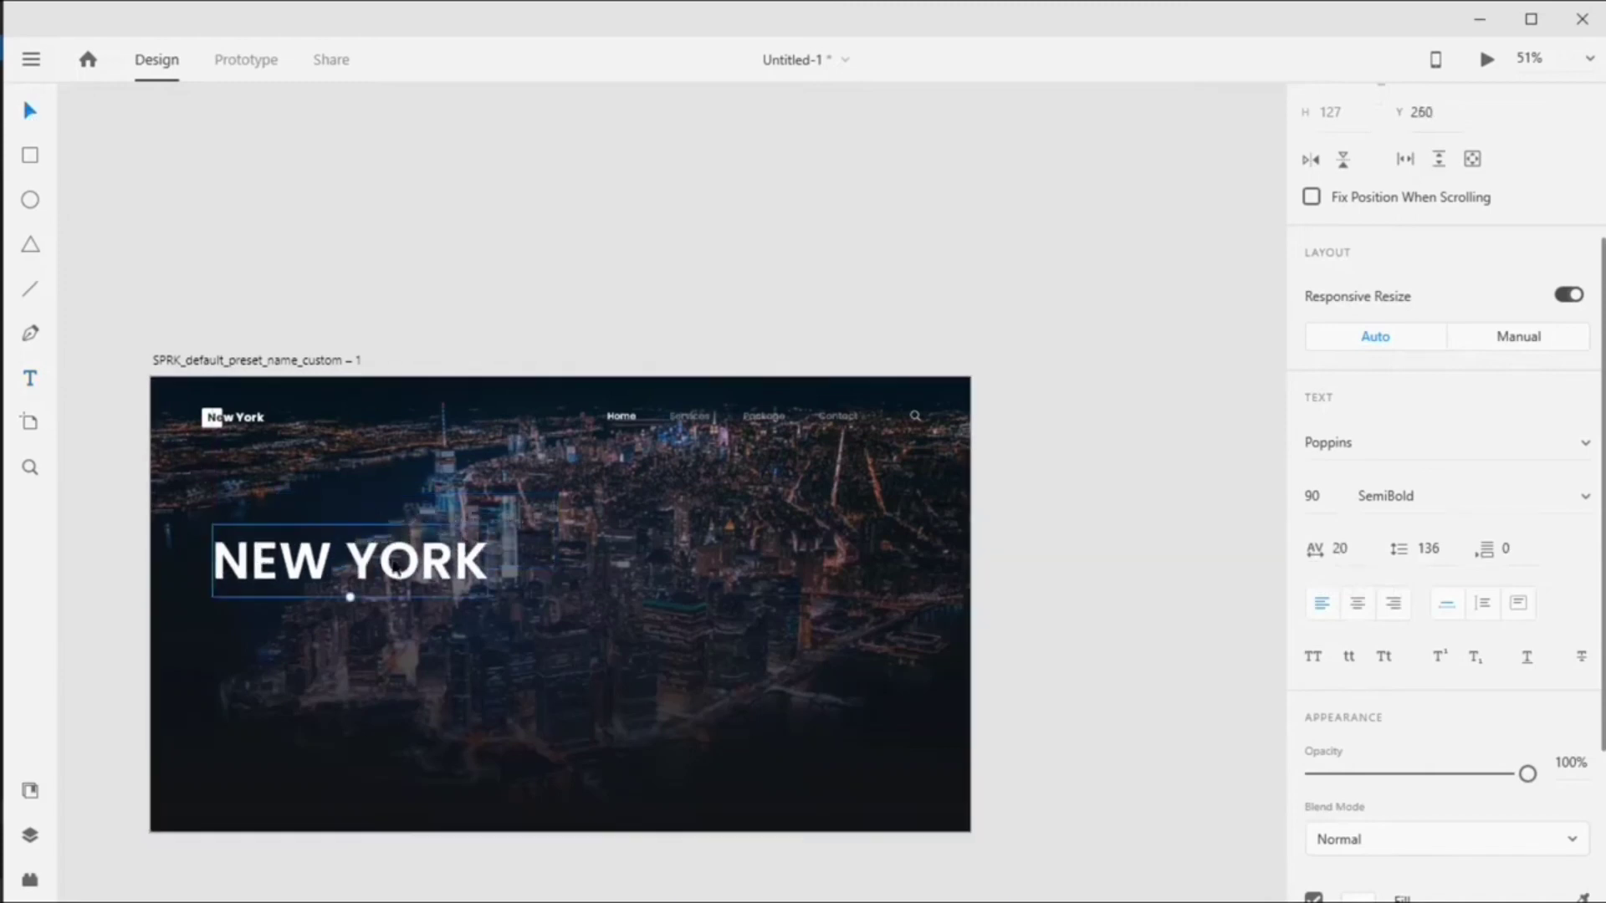
# Start a new text object below the NEW YORK heading with size 14 and Regular weight.
pyautogui.click(30, 379)
pyautogui.click(214, 610)
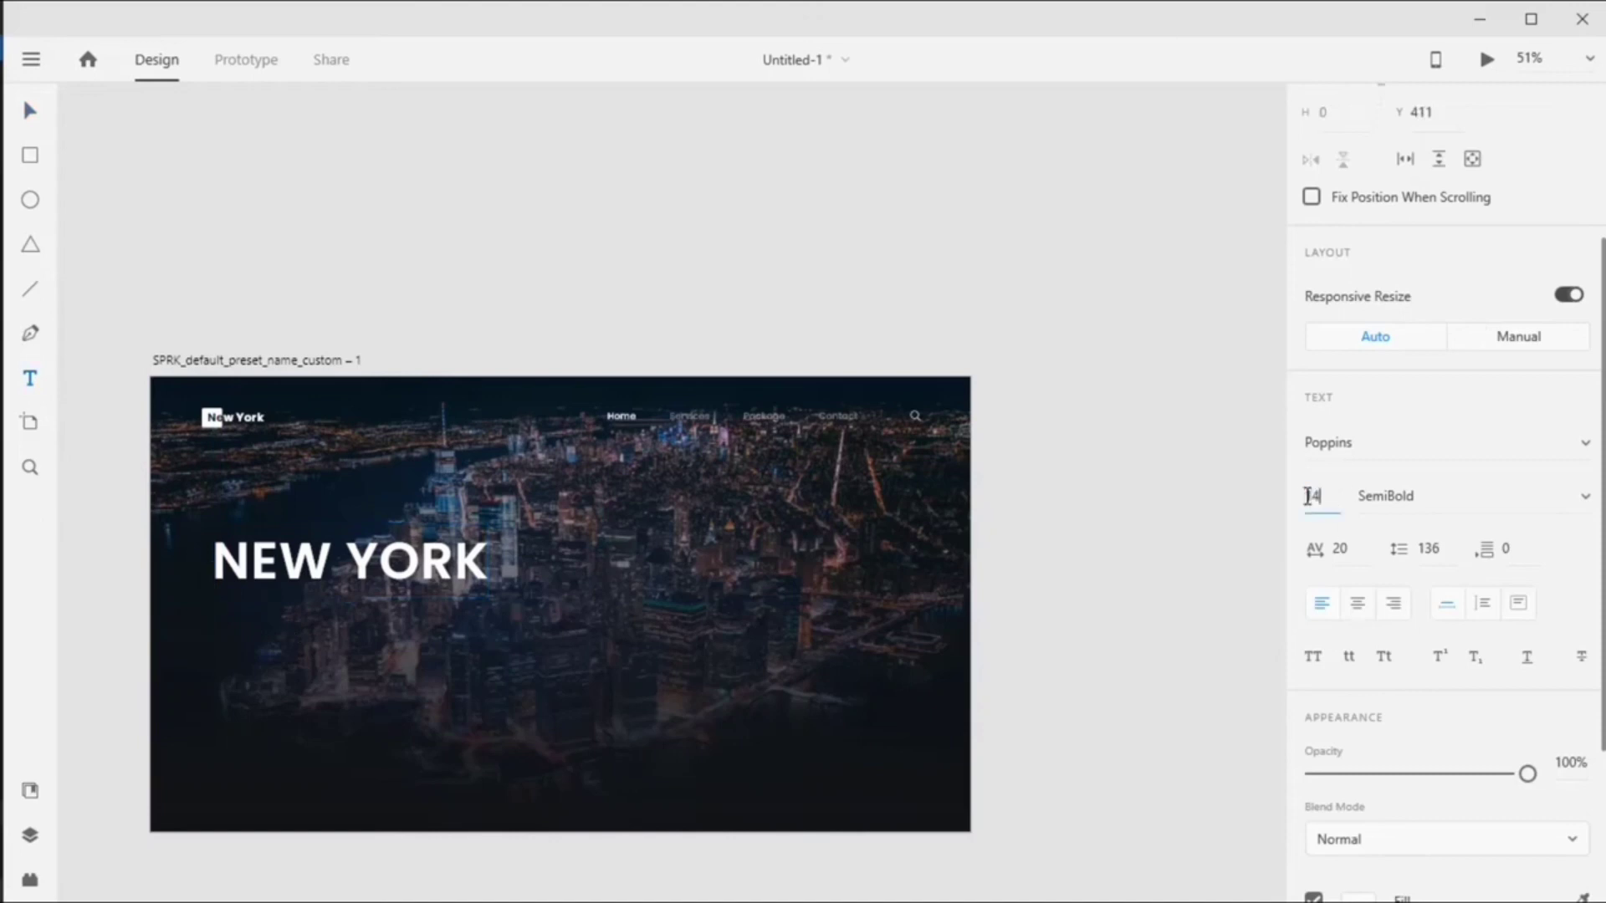
pyautogui.click(1584, 496)
pyautogui.scroll(3, 1454, 434)
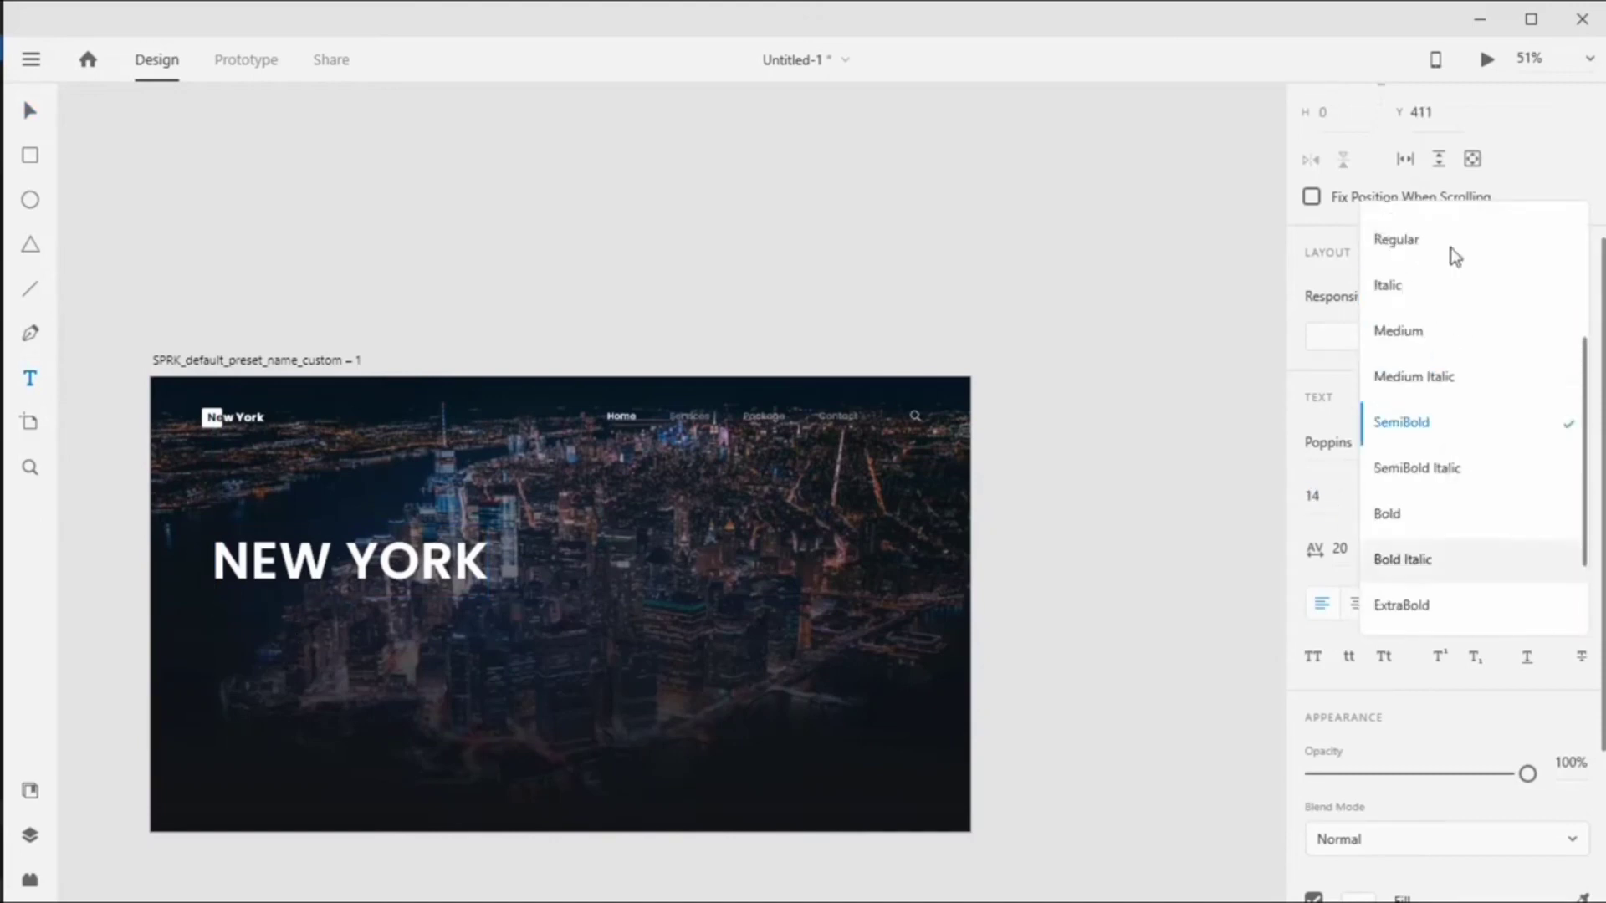
pyautogui.click(1451, 238)
# Copy the first paragraph, "Order a New York City Guide...", from the Notepad file xd new york and paste it into the new text object in Adobe XD.
pyautogui.hotkey('alt', 'Tab')
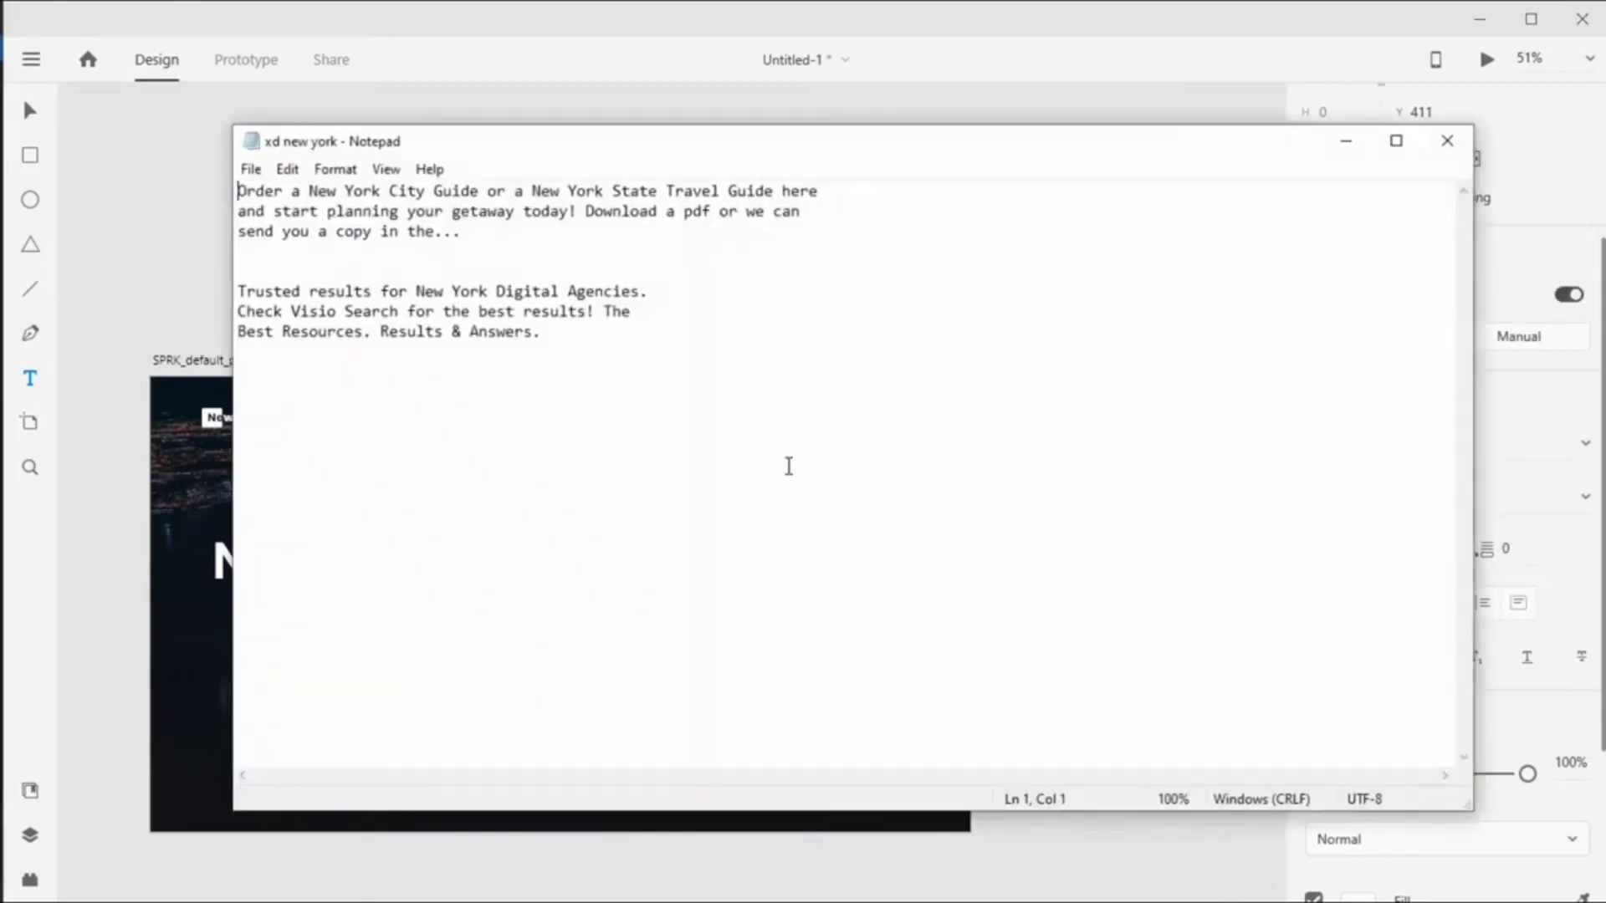
pyautogui.click(502, 250)
pyautogui.hotkey('ctrl', 'shift', 'Home')
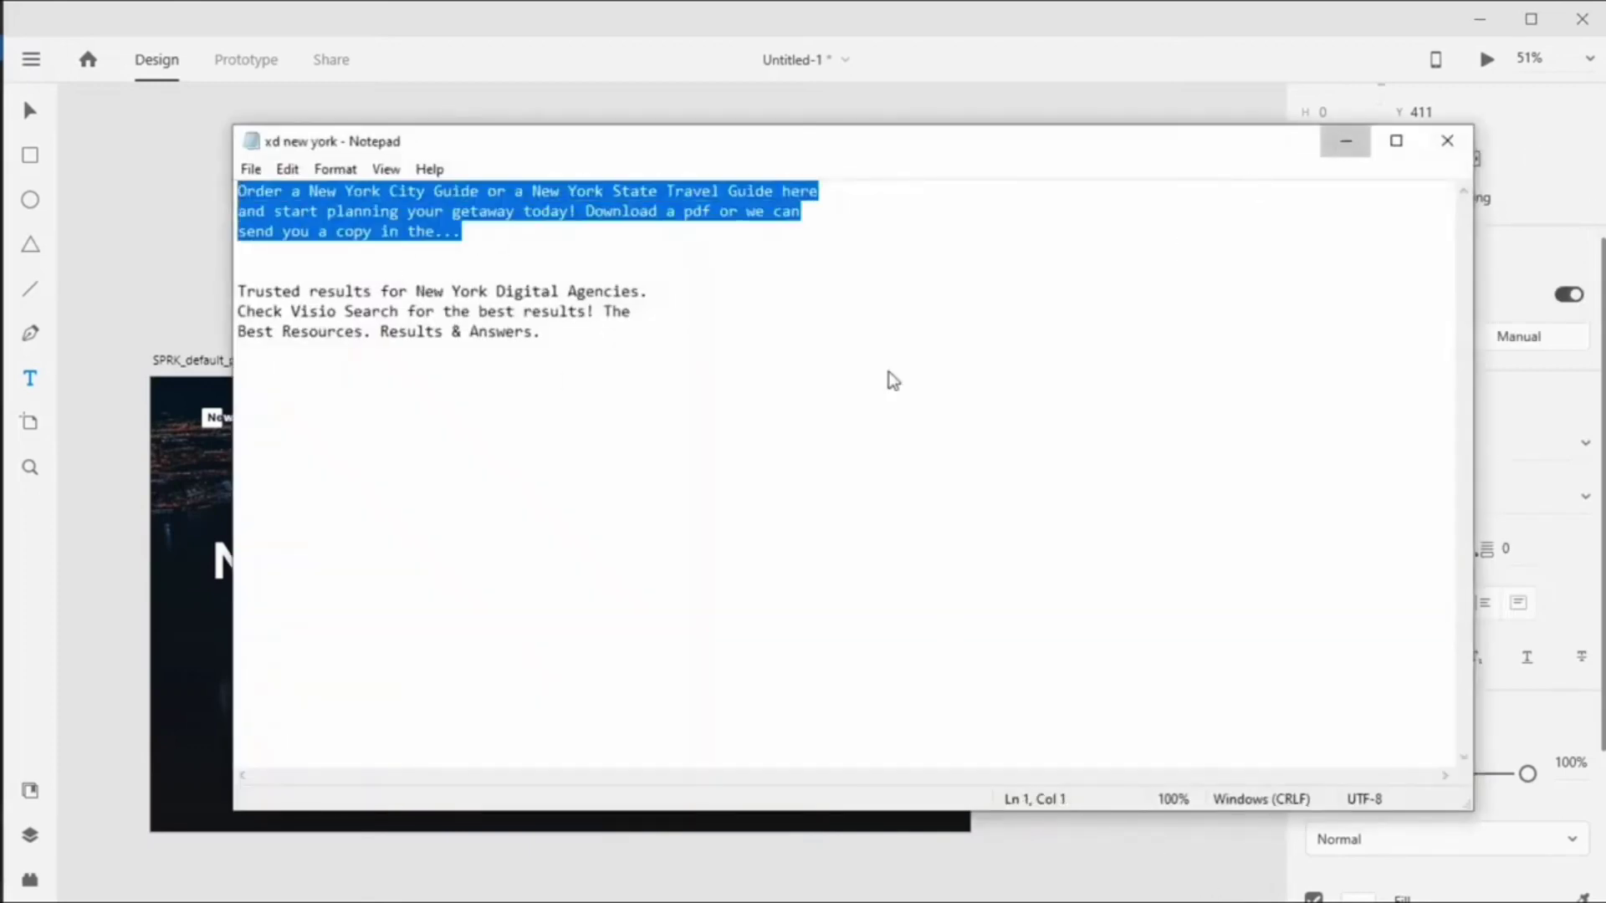
pyautogui.hotkey('alt', 'Tab')
pyautogui.hotkey('ctrl', 'v')
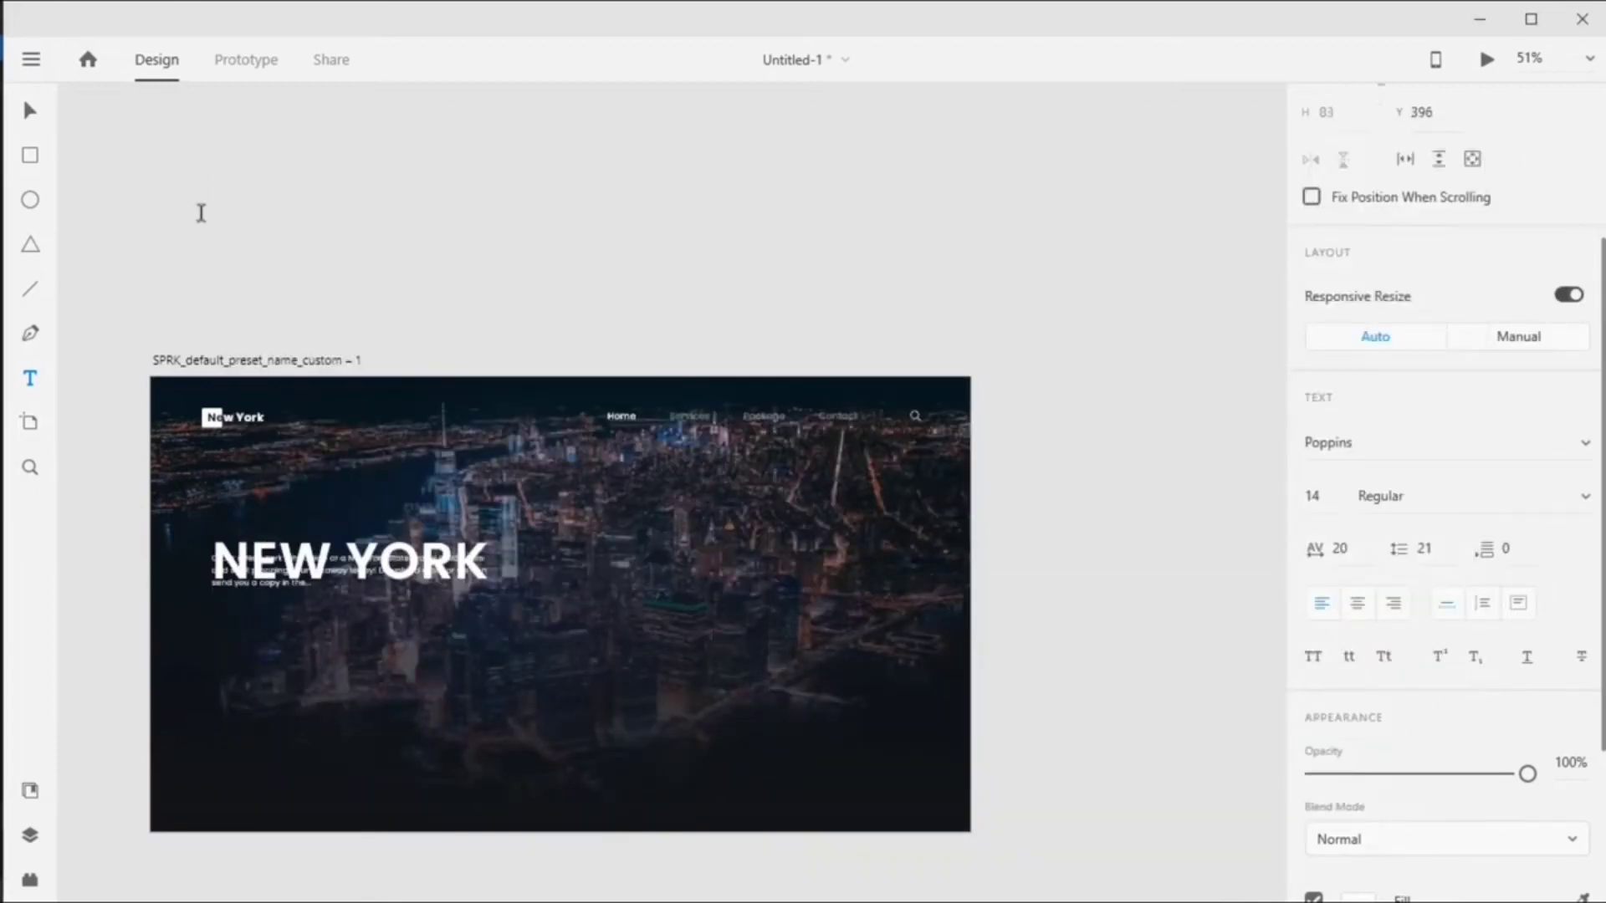
# Move the pasted paragraph directly beneath the NEW YORK heading to Y 378 and set its opacity to 64%.
pyautogui.press('Escape')
pyautogui.scroll(1, 237, 642)
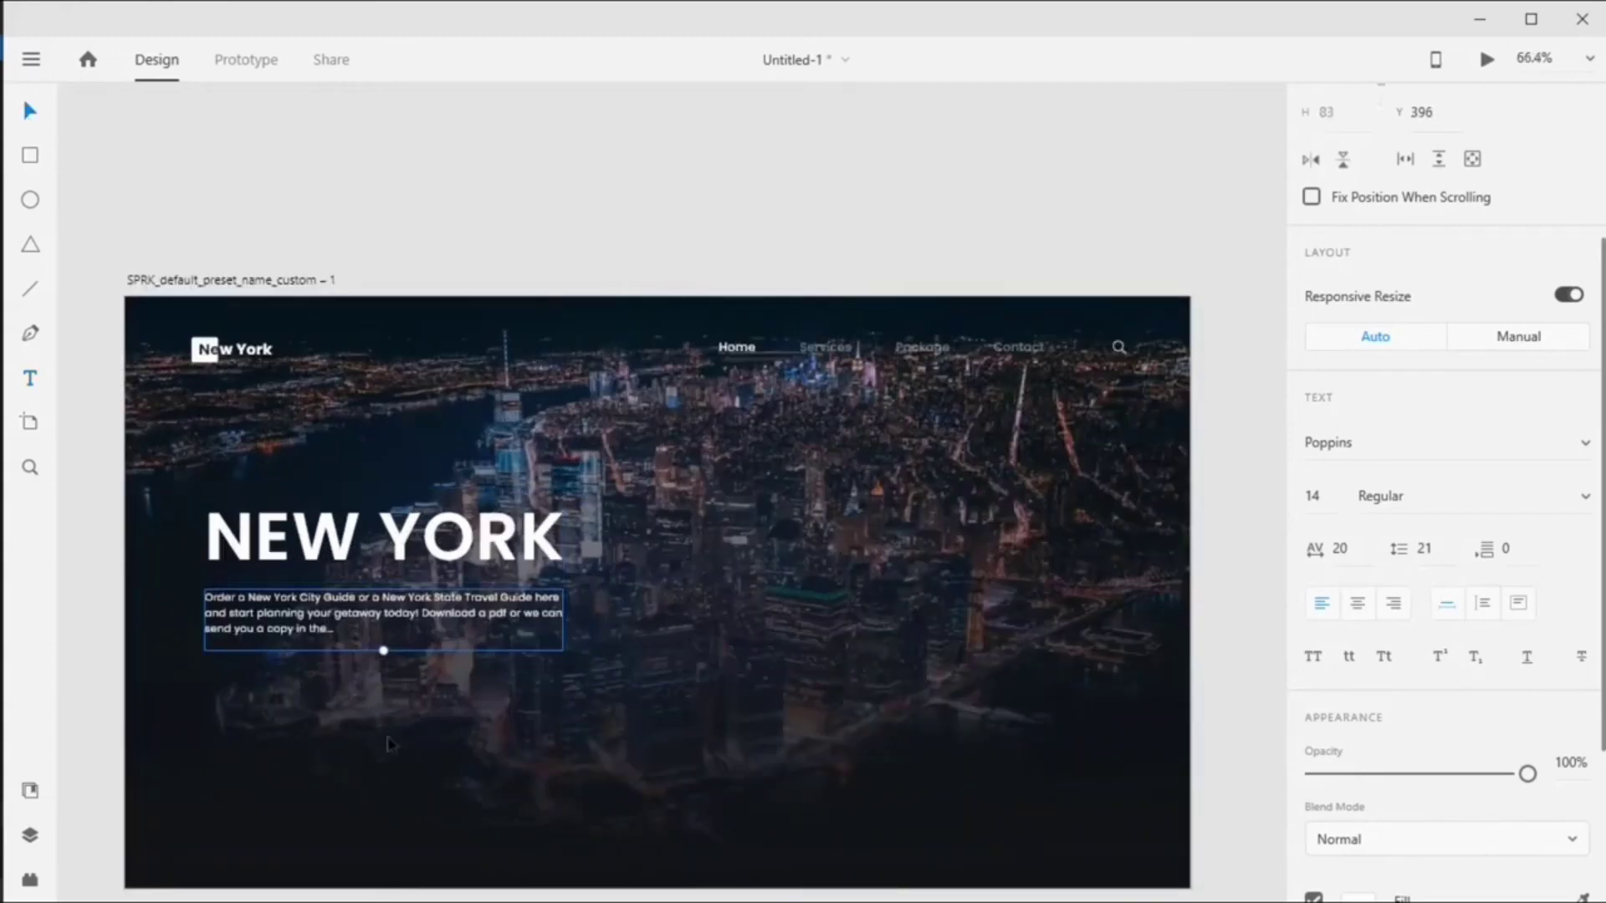
pyautogui.moveTo(322, 707); pyautogui.dragTo(321, 703)
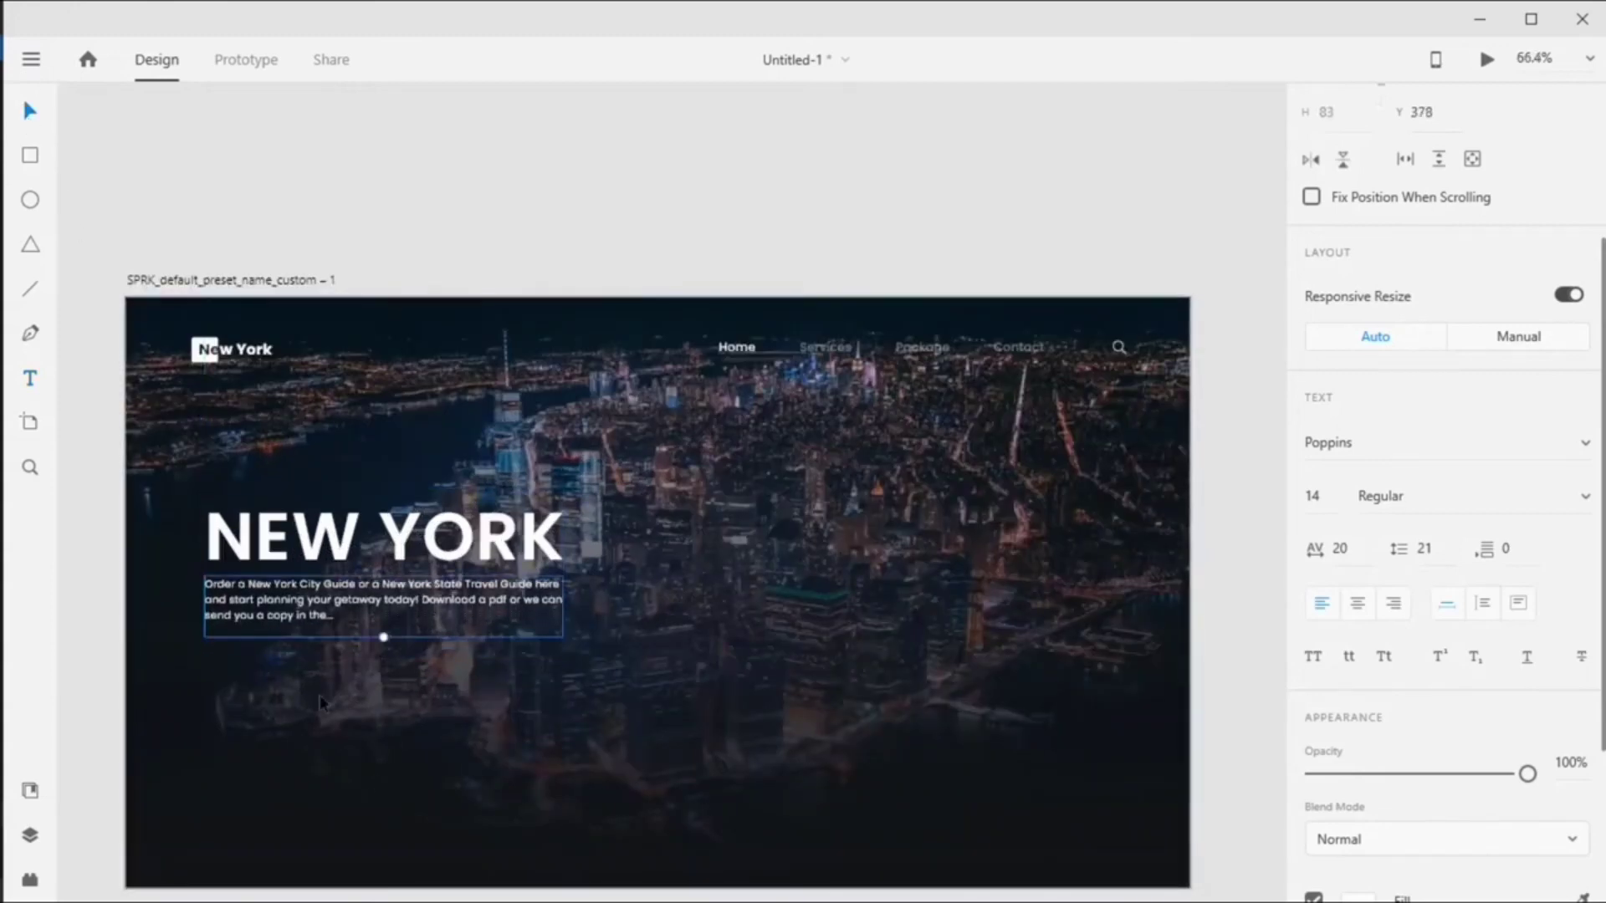
pyautogui.scroll(-1, 322, 702)
pyautogui.scroll(-3, 1402, 719)
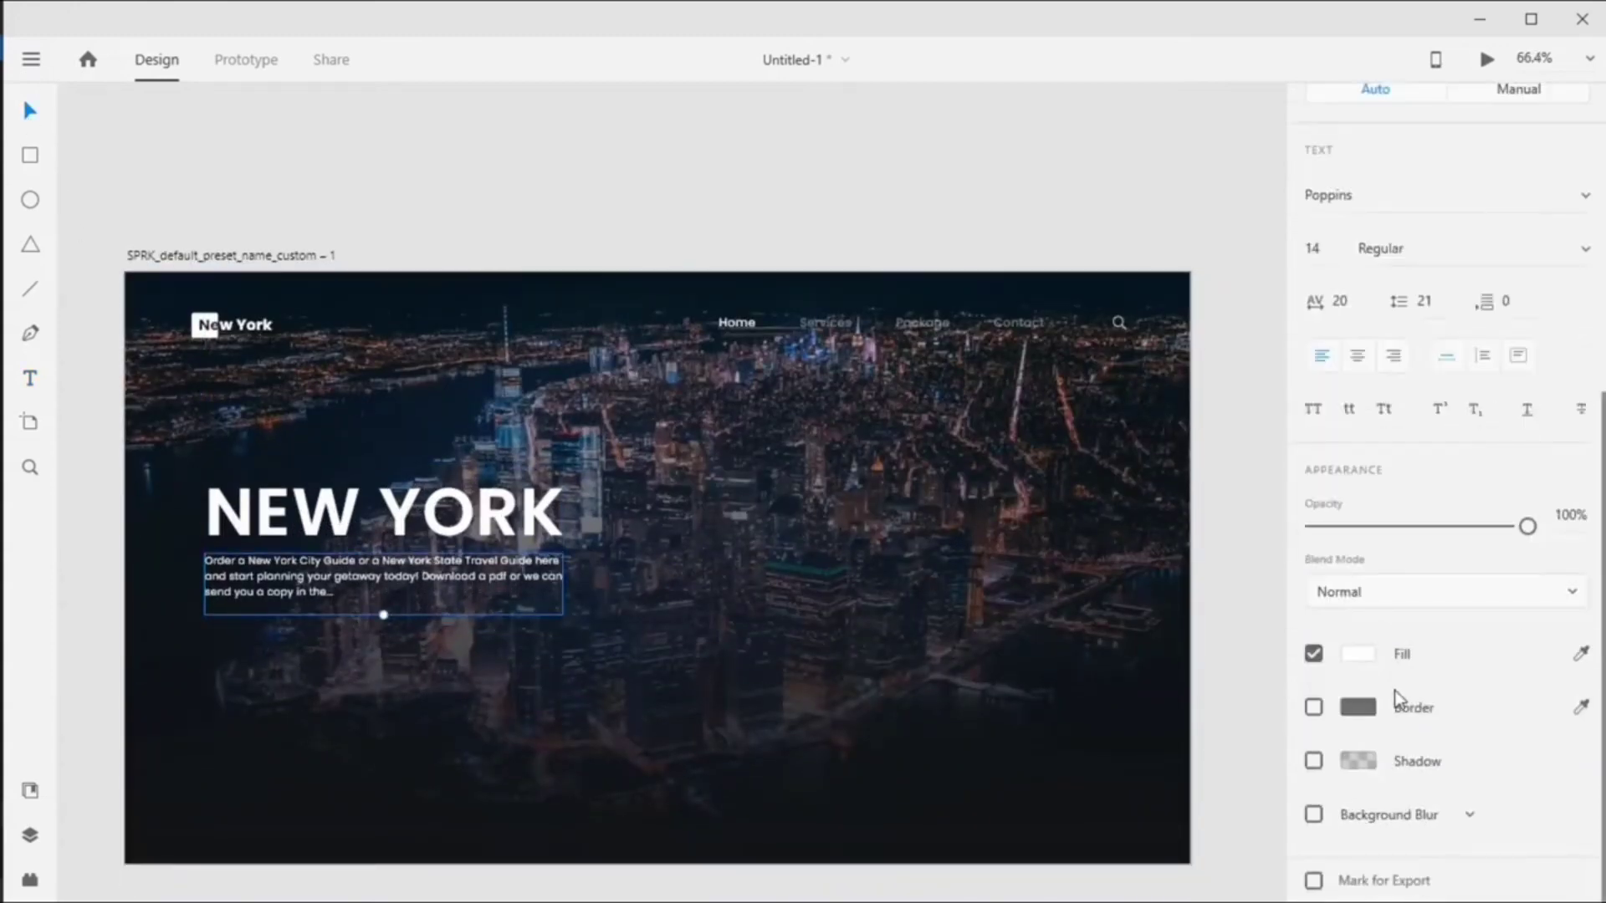
pyautogui.click(1570, 515)
pyautogui.write('64')
pyautogui.press('Return')
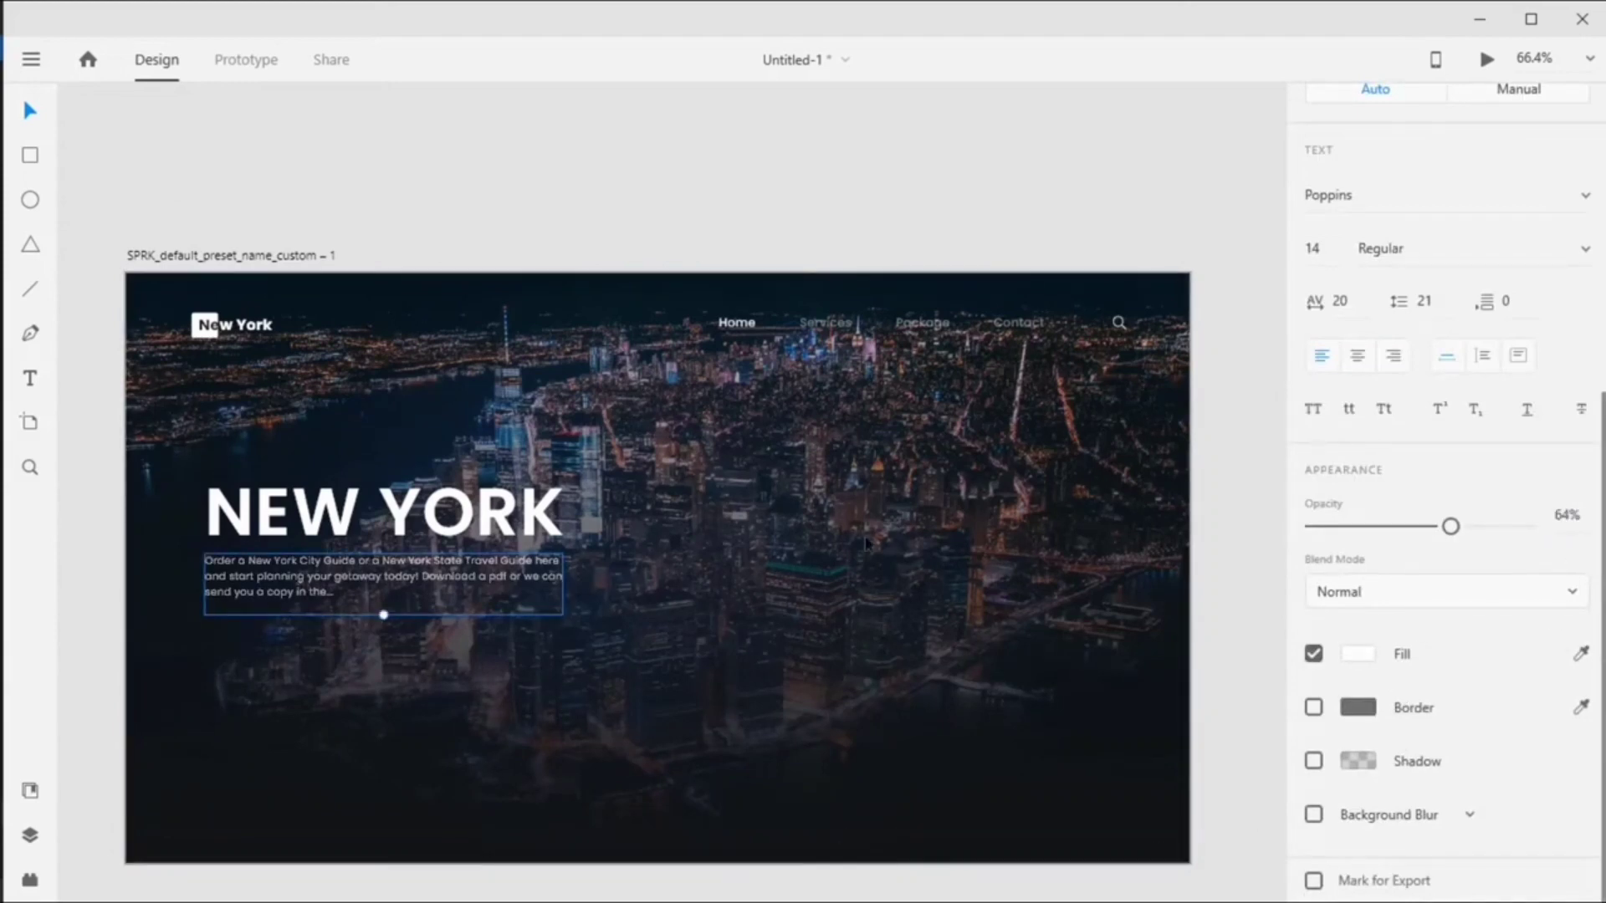
# Bring image 1 from the xd folder in File Explorer onto the right half of the artboard.
pyautogui.click(753, 694)
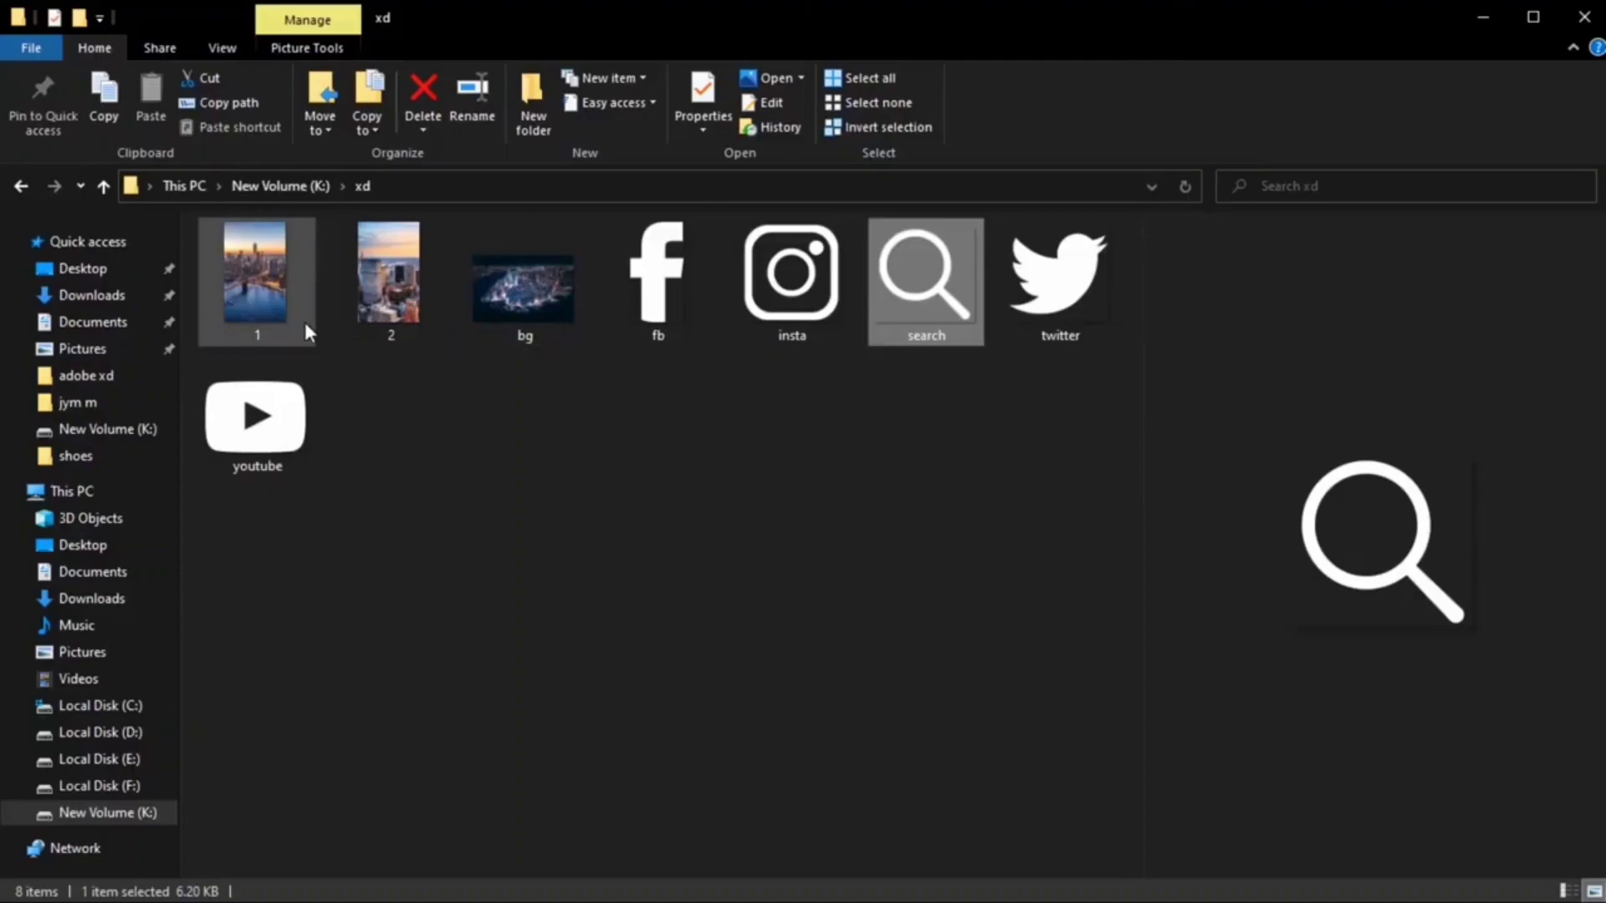
pyautogui.click(305, 288)
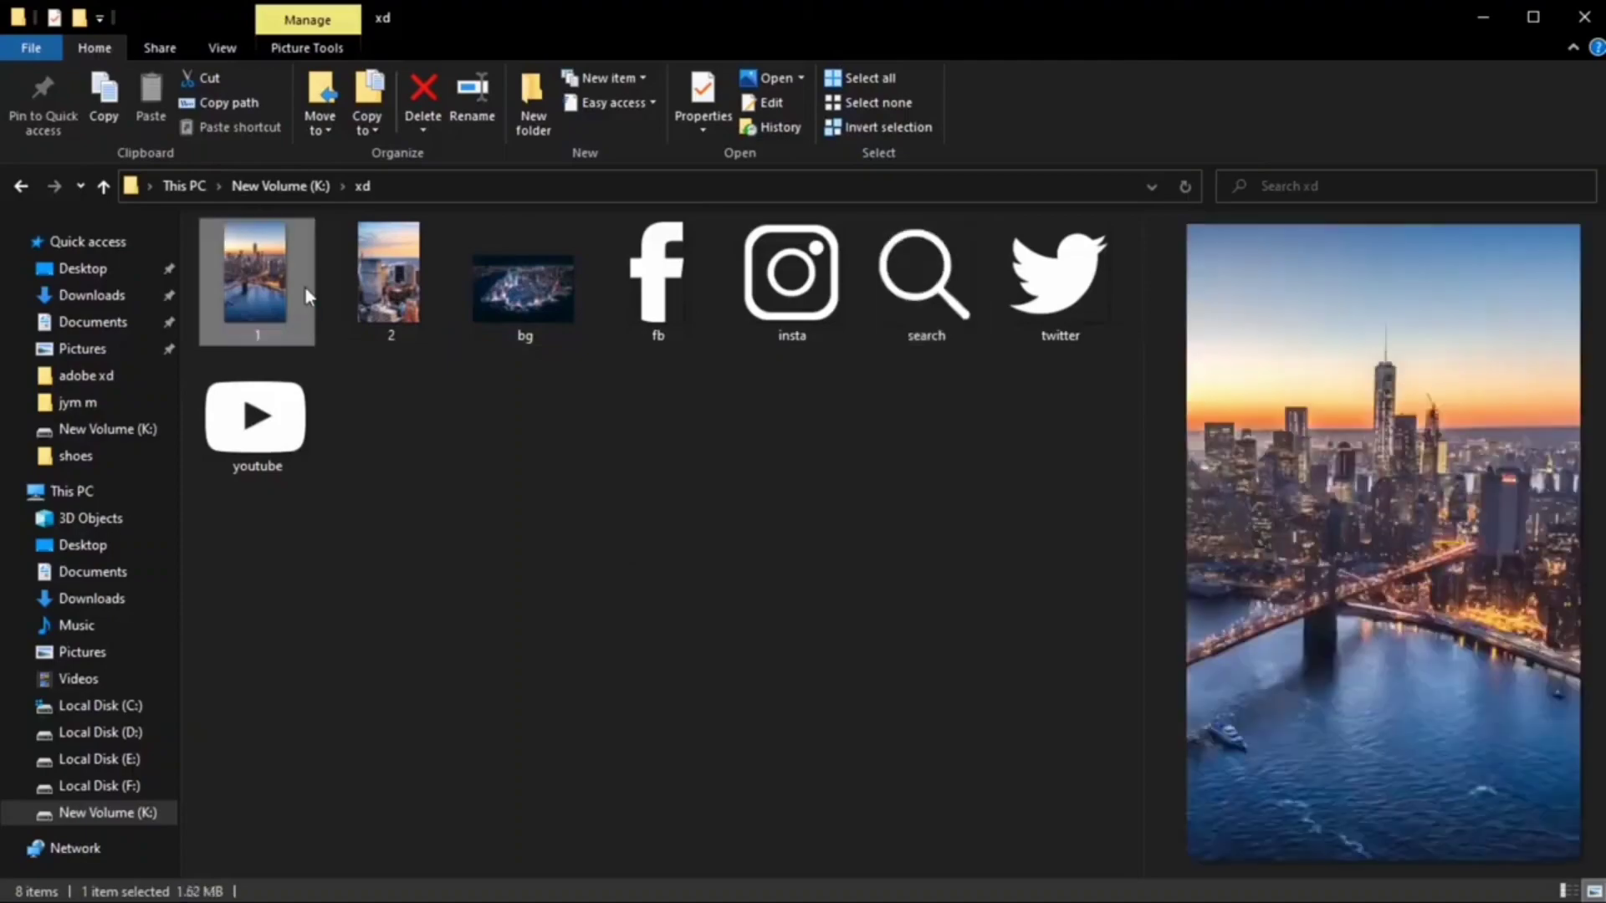
pyautogui.moveTo(305, 288); pyautogui.dragTo(886, 576)
pyautogui.moveTo(1075, 739); pyautogui.dragTo(795, 467)
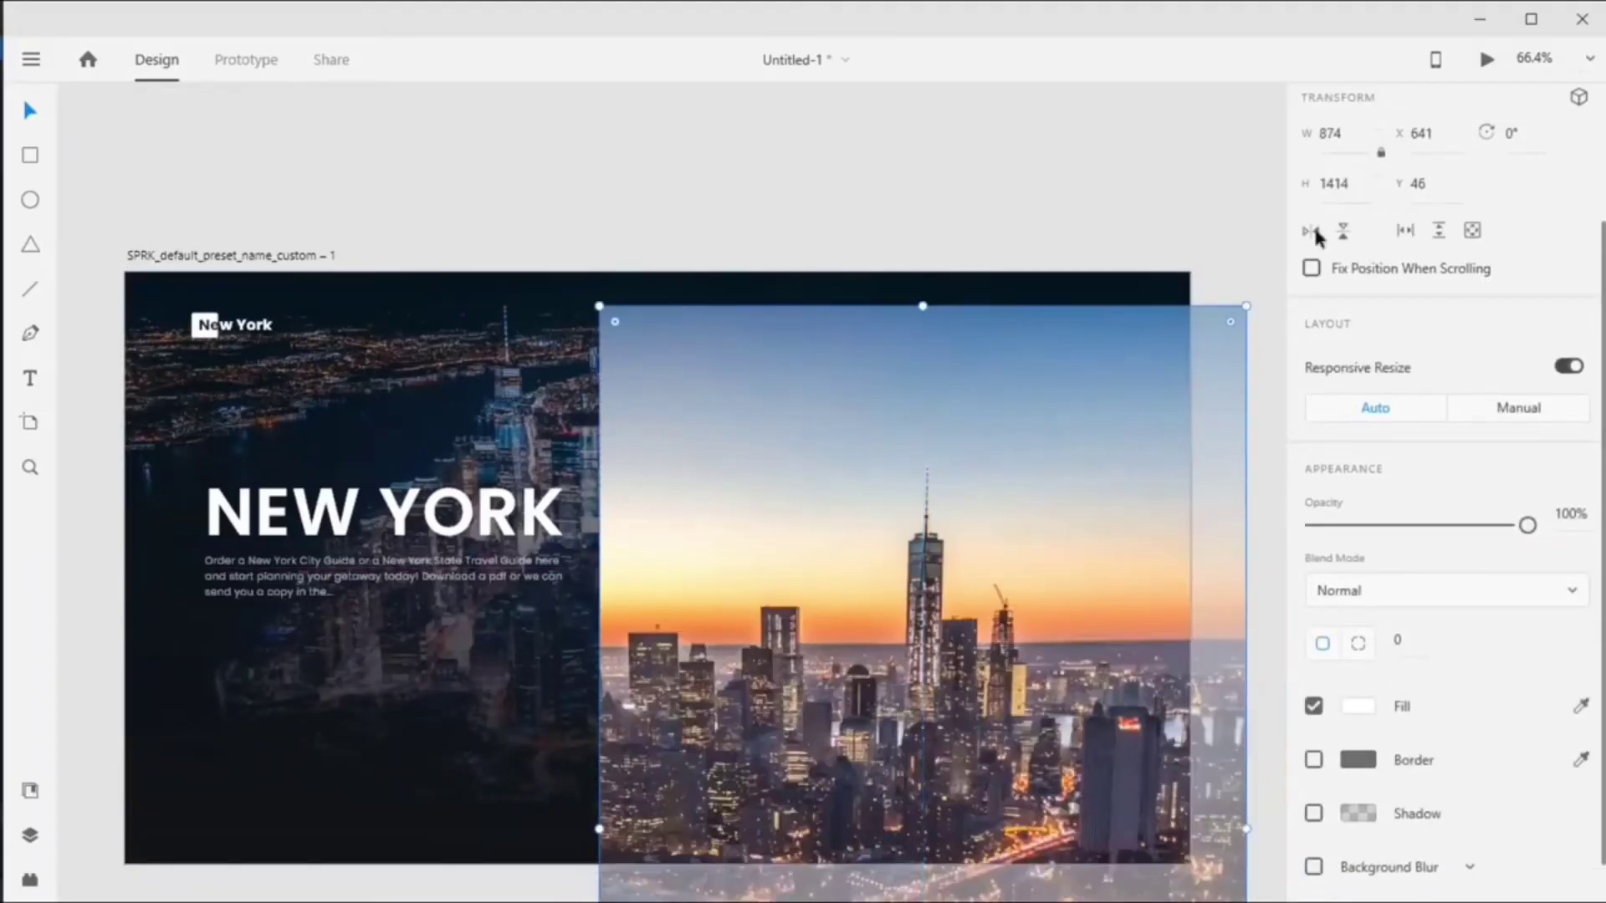
# Set the bridge image's height to 450 and move it right of centre to about X 836, Y 186.
pyautogui.scroll(3, 1356, 293)
pyautogui.click(1335, 358)
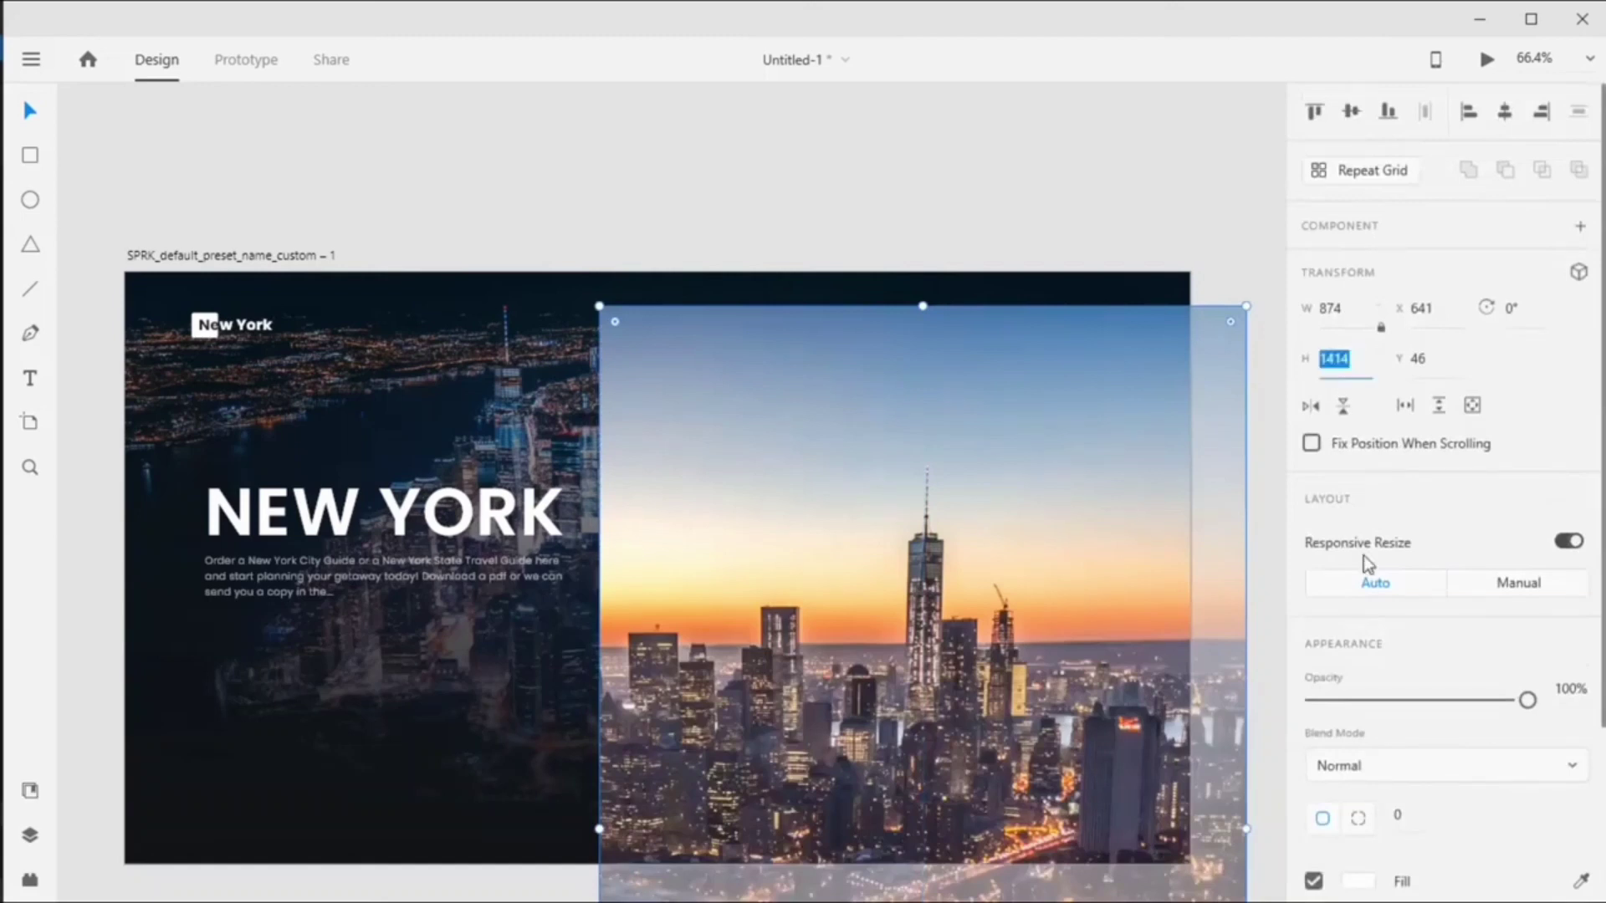
pyautogui.write('450')
pyautogui.press('Return')
pyautogui.moveTo(732, 420); pyautogui.dragTo(874, 520)
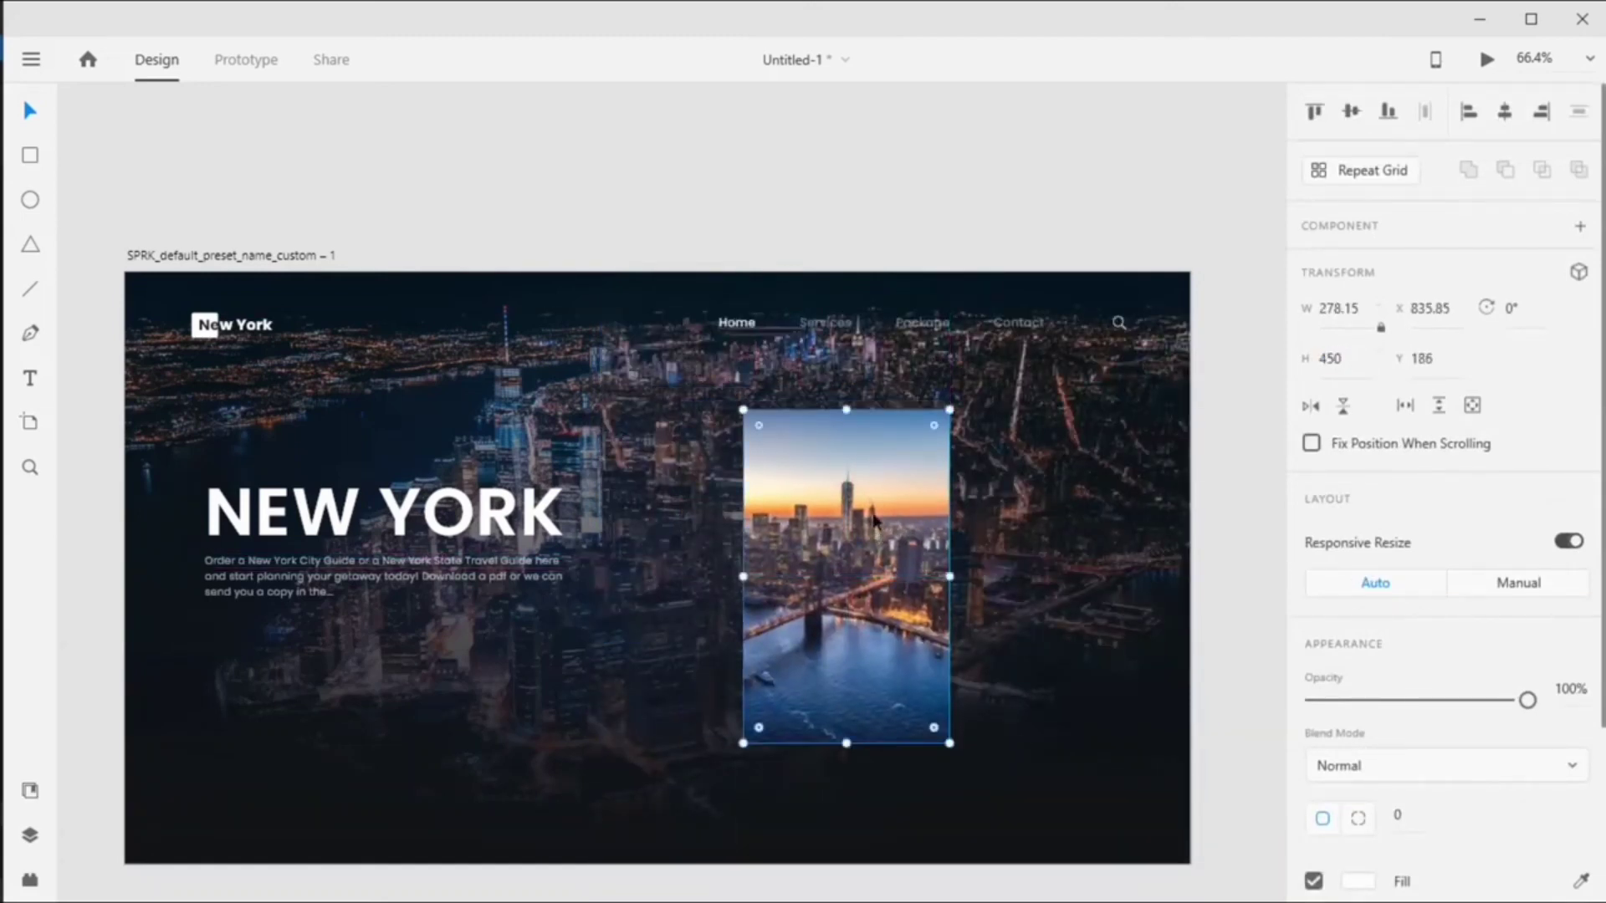
# Round the corners of the bridge image with a radius of 20.
pyautogui.scroll(-2, 1383, 619)
pyautogui.click(1398, 692)
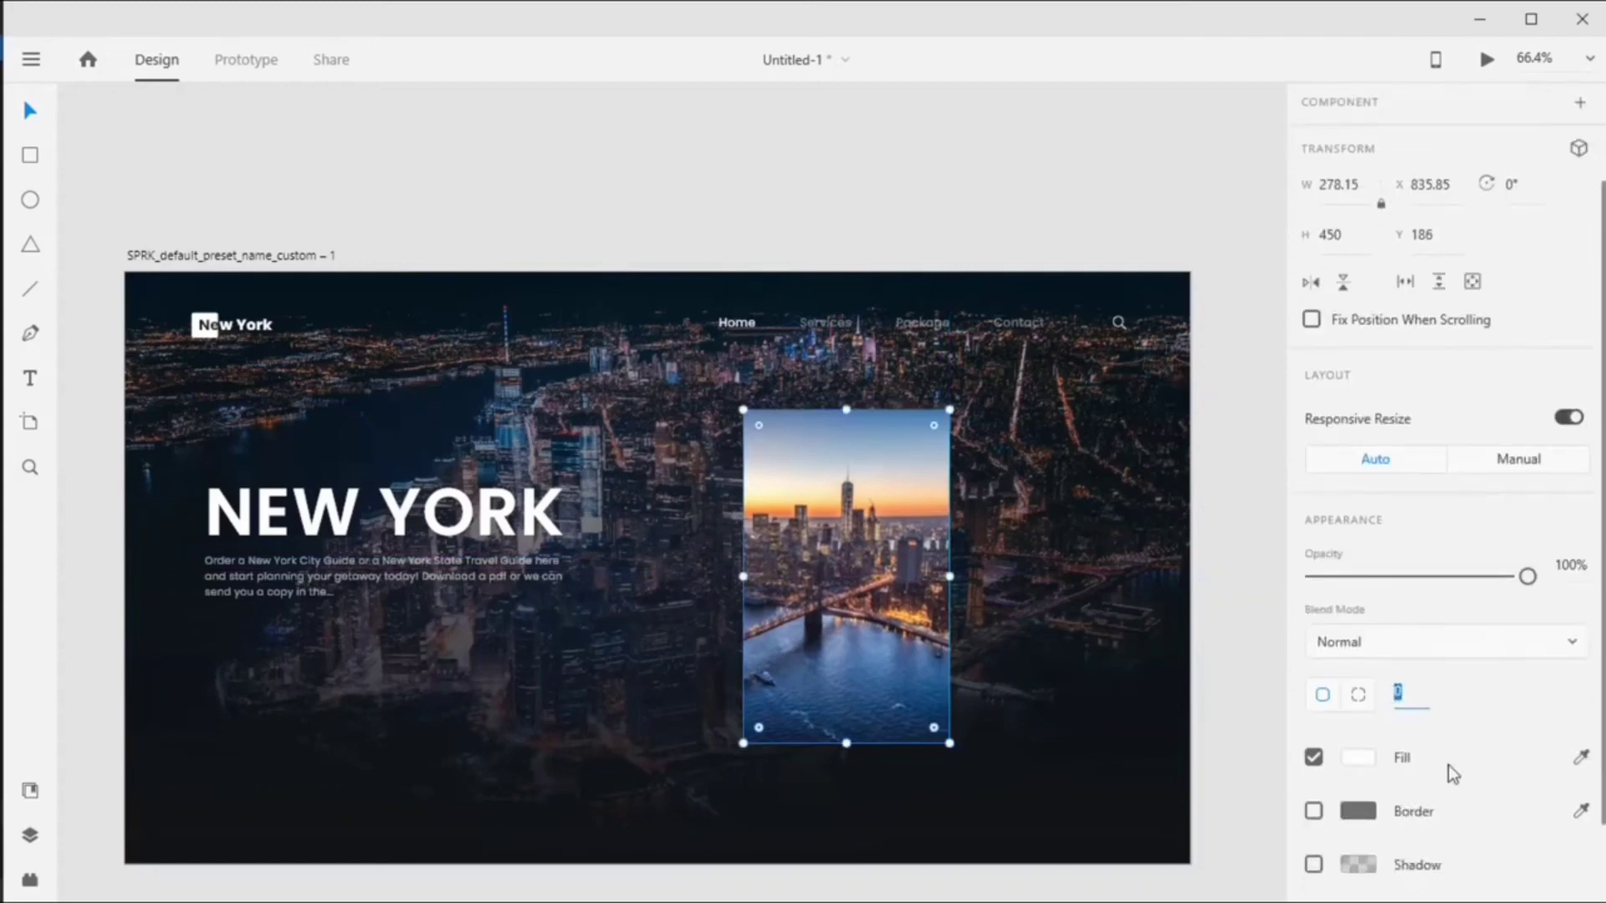
pyautogui.write('20')
pyautogui.press('Return')
# Shift the NEW YORK heading and its paragraph together slightly down and right, and nudge the bridge image left to X 827.5.
pyautogui.click(438, 536)
pyautogui.click(438, 536)
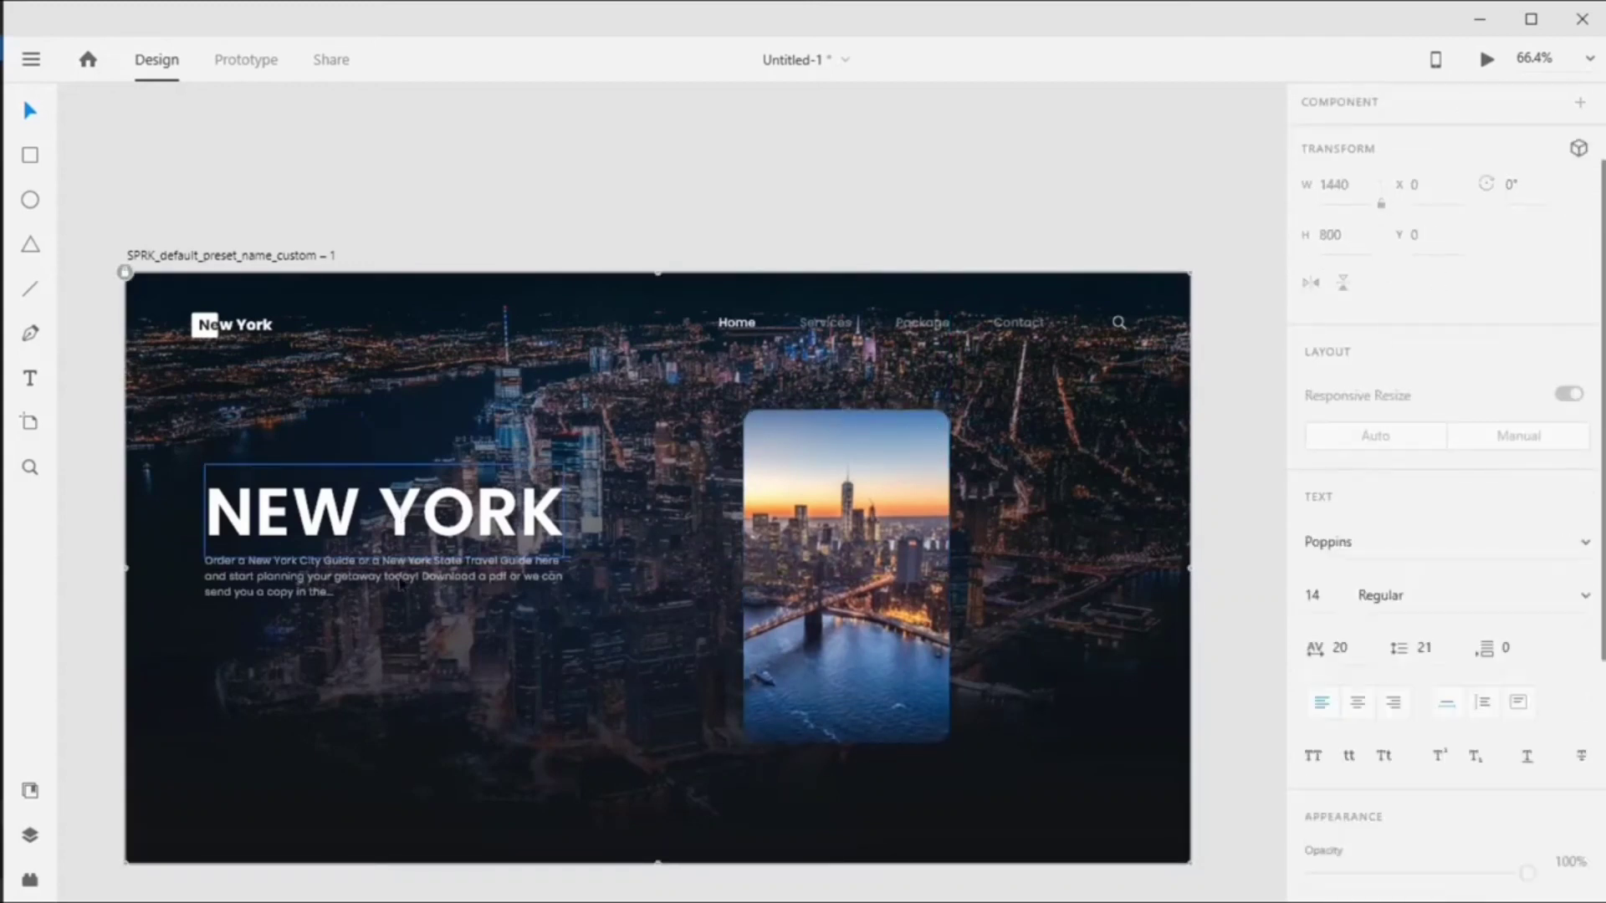
pyautogui.moveTo(431, 557); pyautogui.dragTo(459, 565)
pyautogui.click(855, 539)
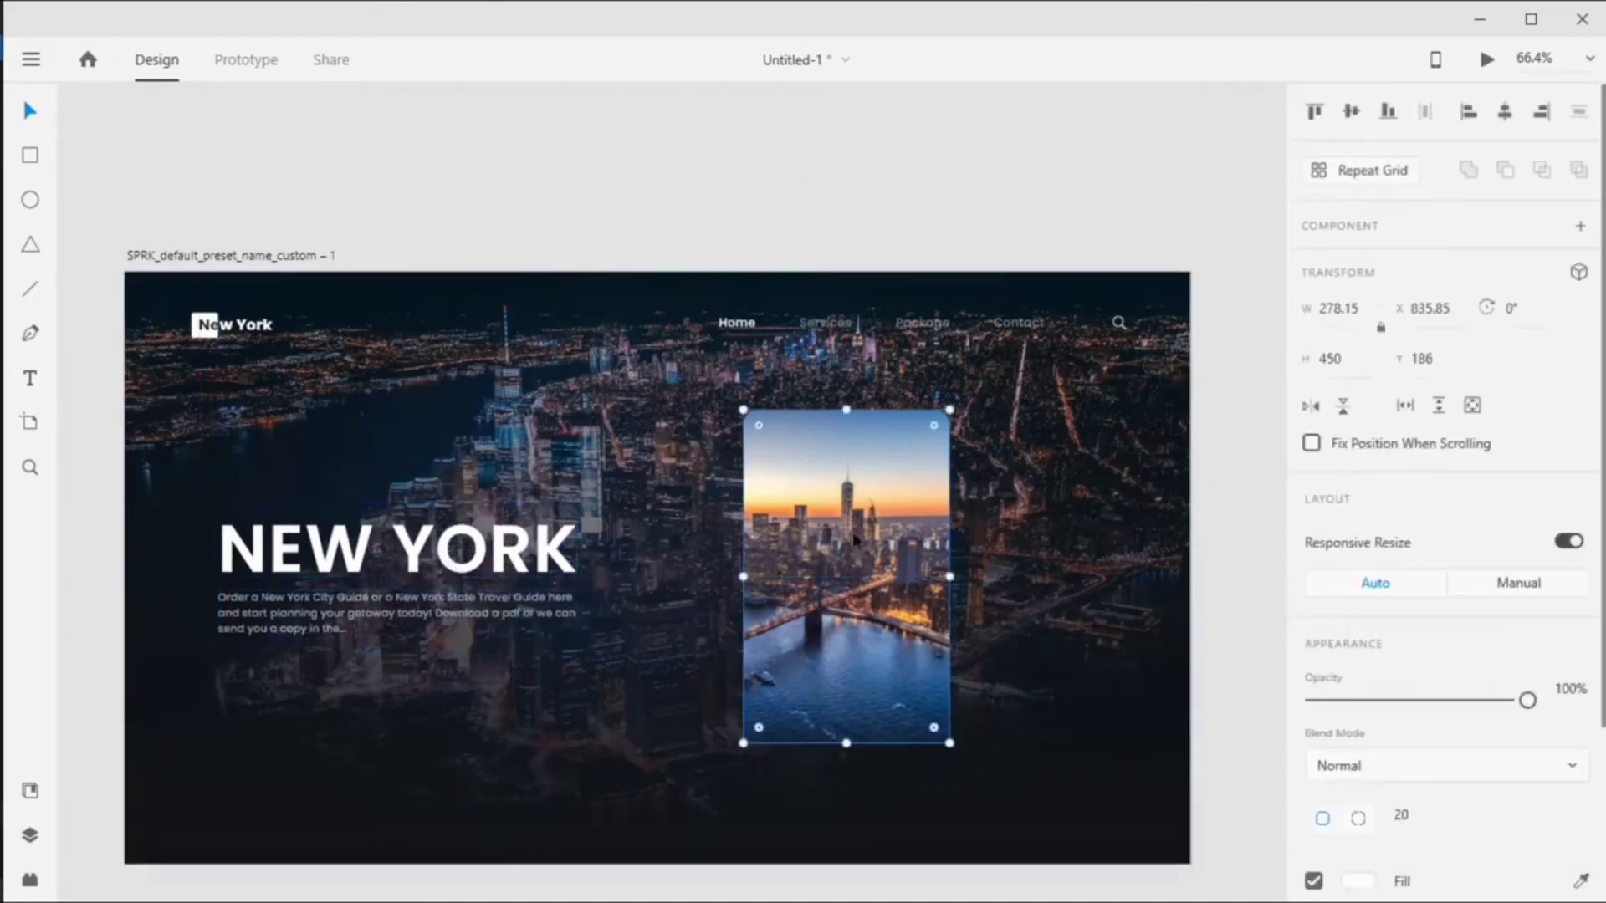
pyautogui.moveTo(855, 540); pyautogui.dragTo(846, 532)
# Add a "New York" text label in the sky area of the bridge image.
pyautogui.press('t')
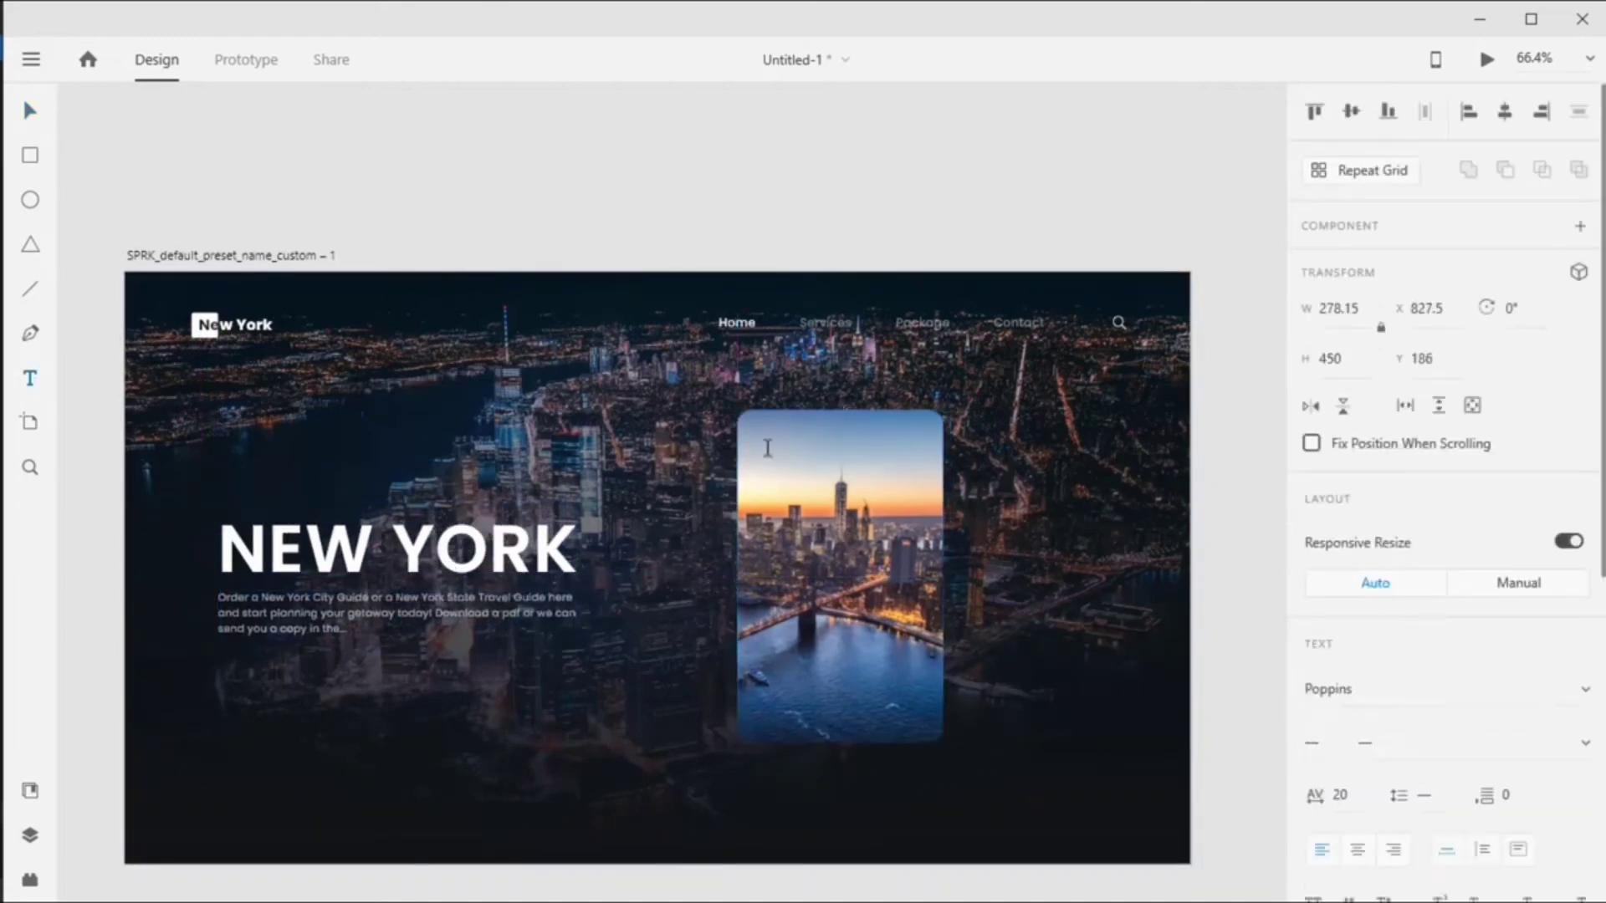
pyautogui.click(767, 449)
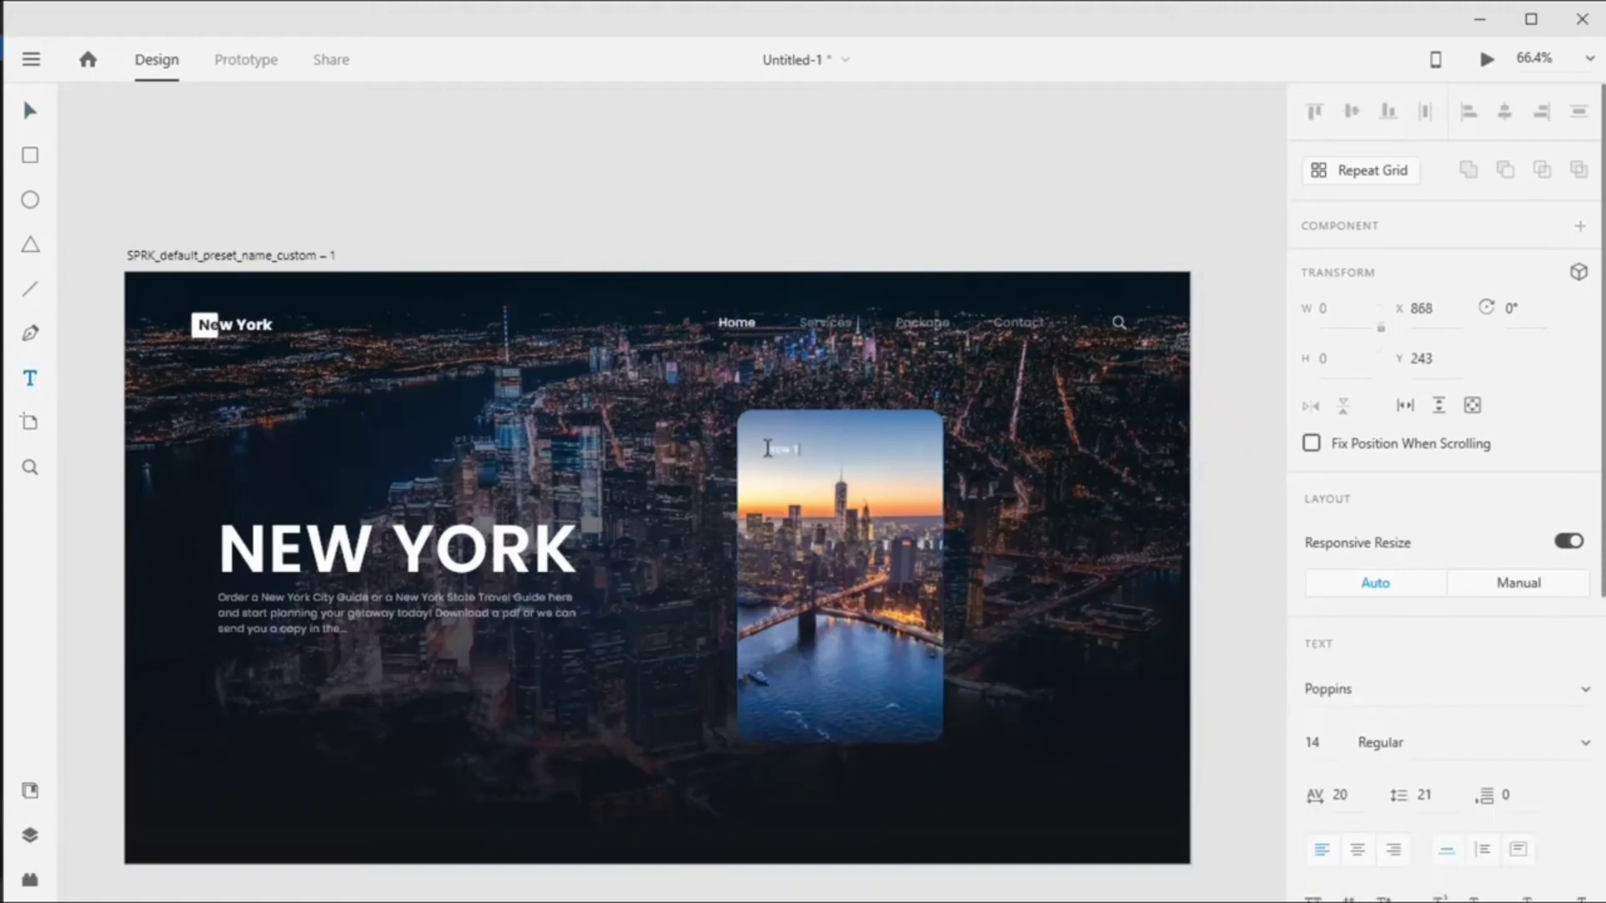
pyautogui.press('Escape')
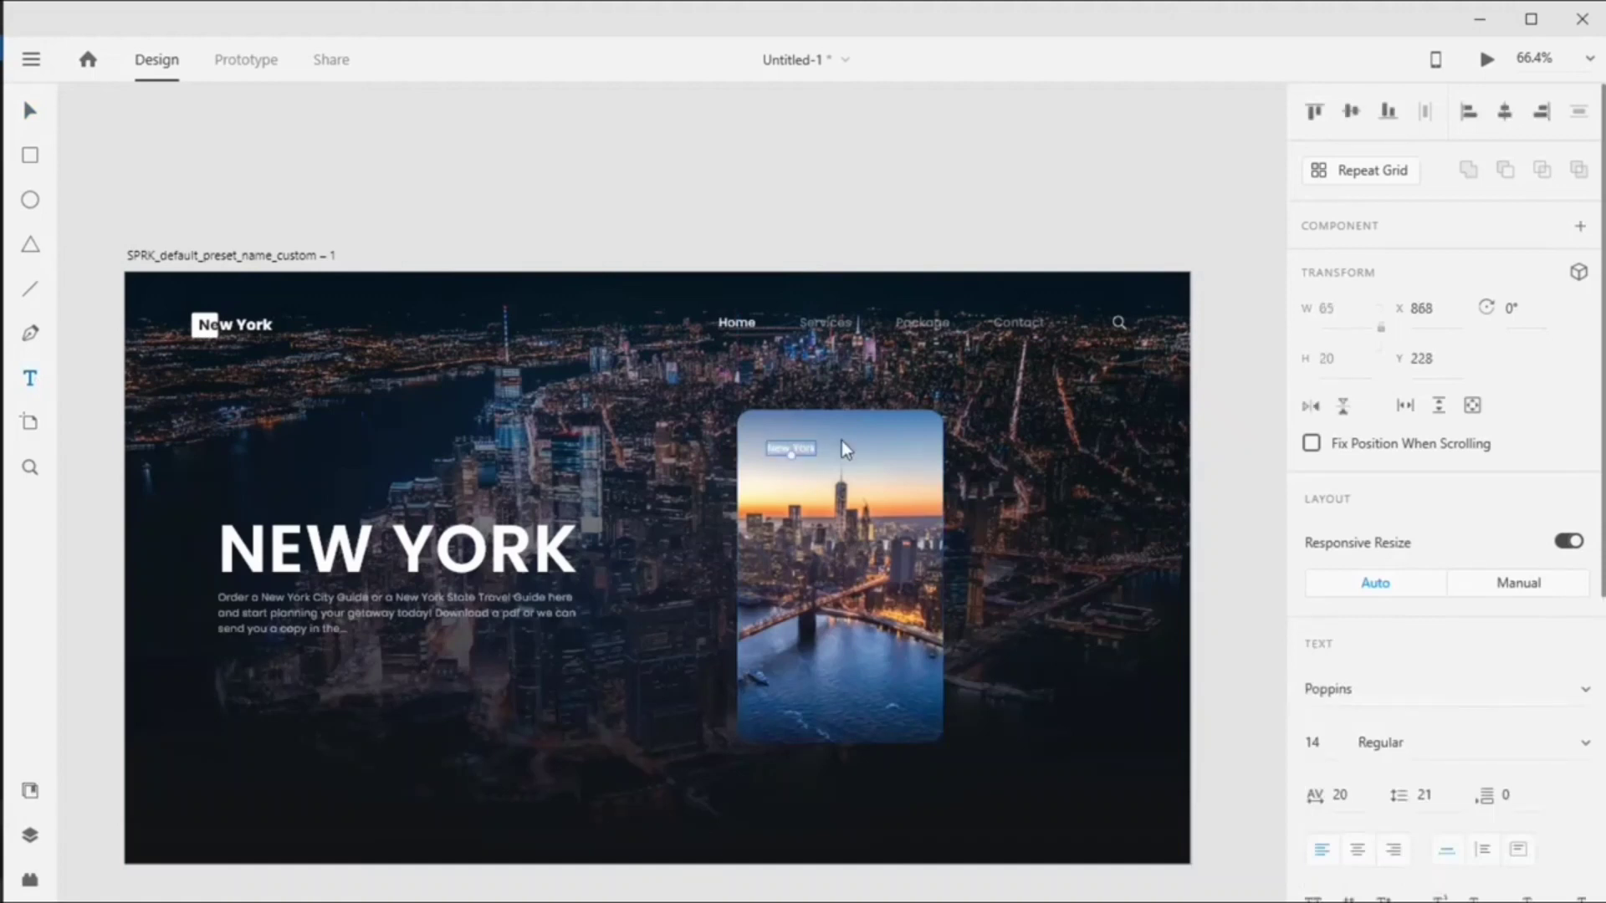
# Format the card's New York label with size 18 and SemiBold weight, and move it to X 860, Y 210.
pyautogui.scroll(-3, 1360, 706)
pyautogui.click(1313, 619)
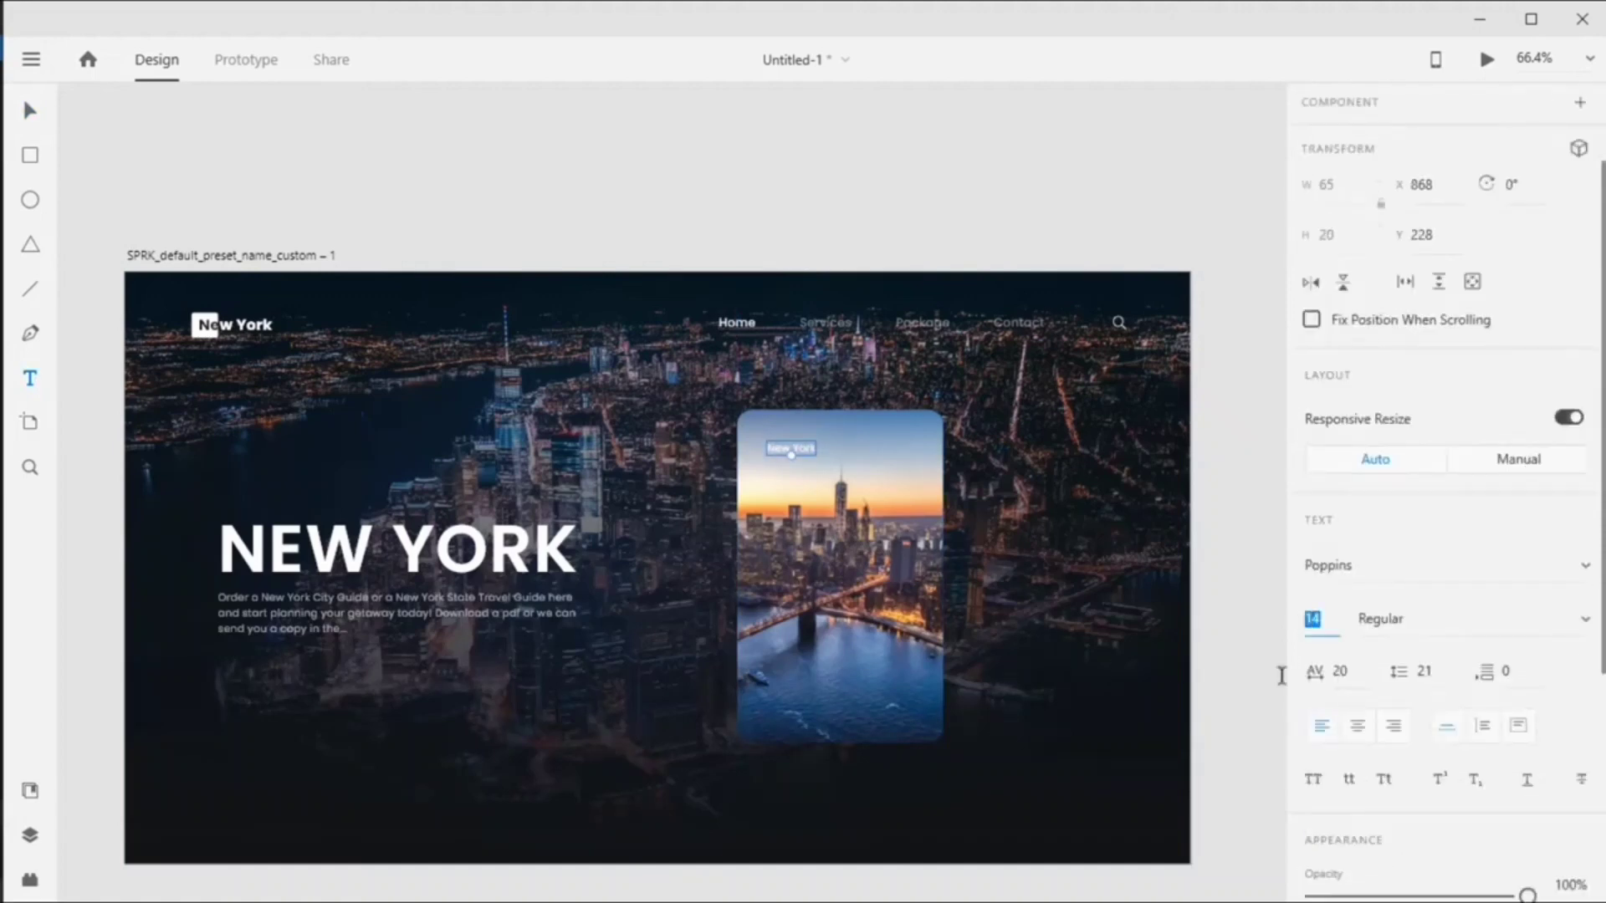
pyautogui.press('Return')
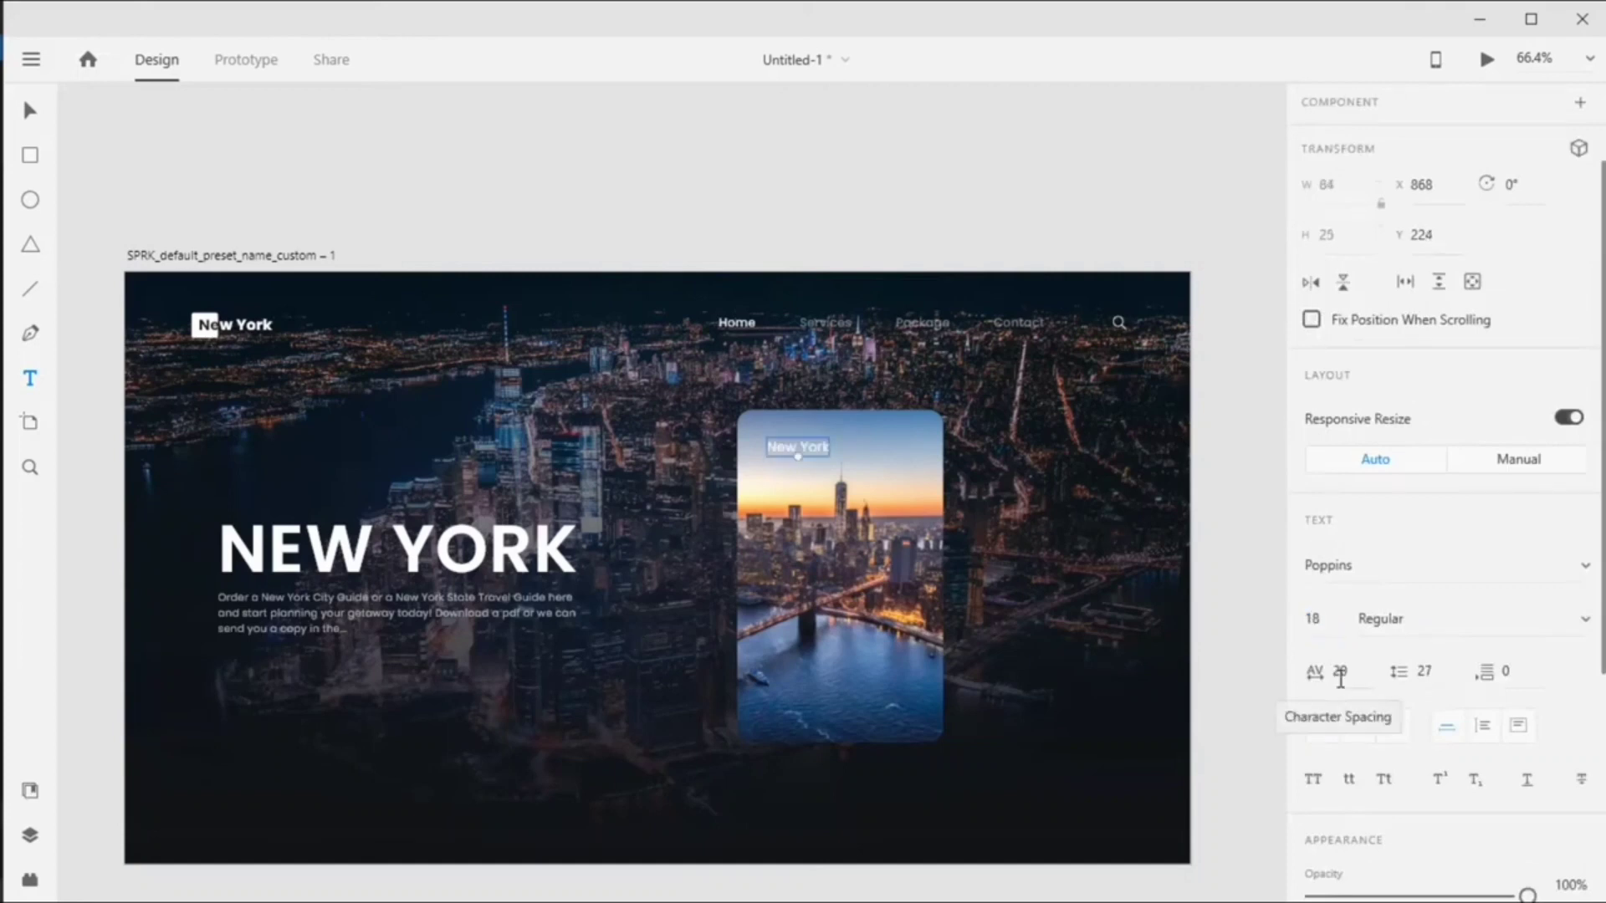
pyautogui.click(1582, 619)
pyautogui.click(1424, 535)
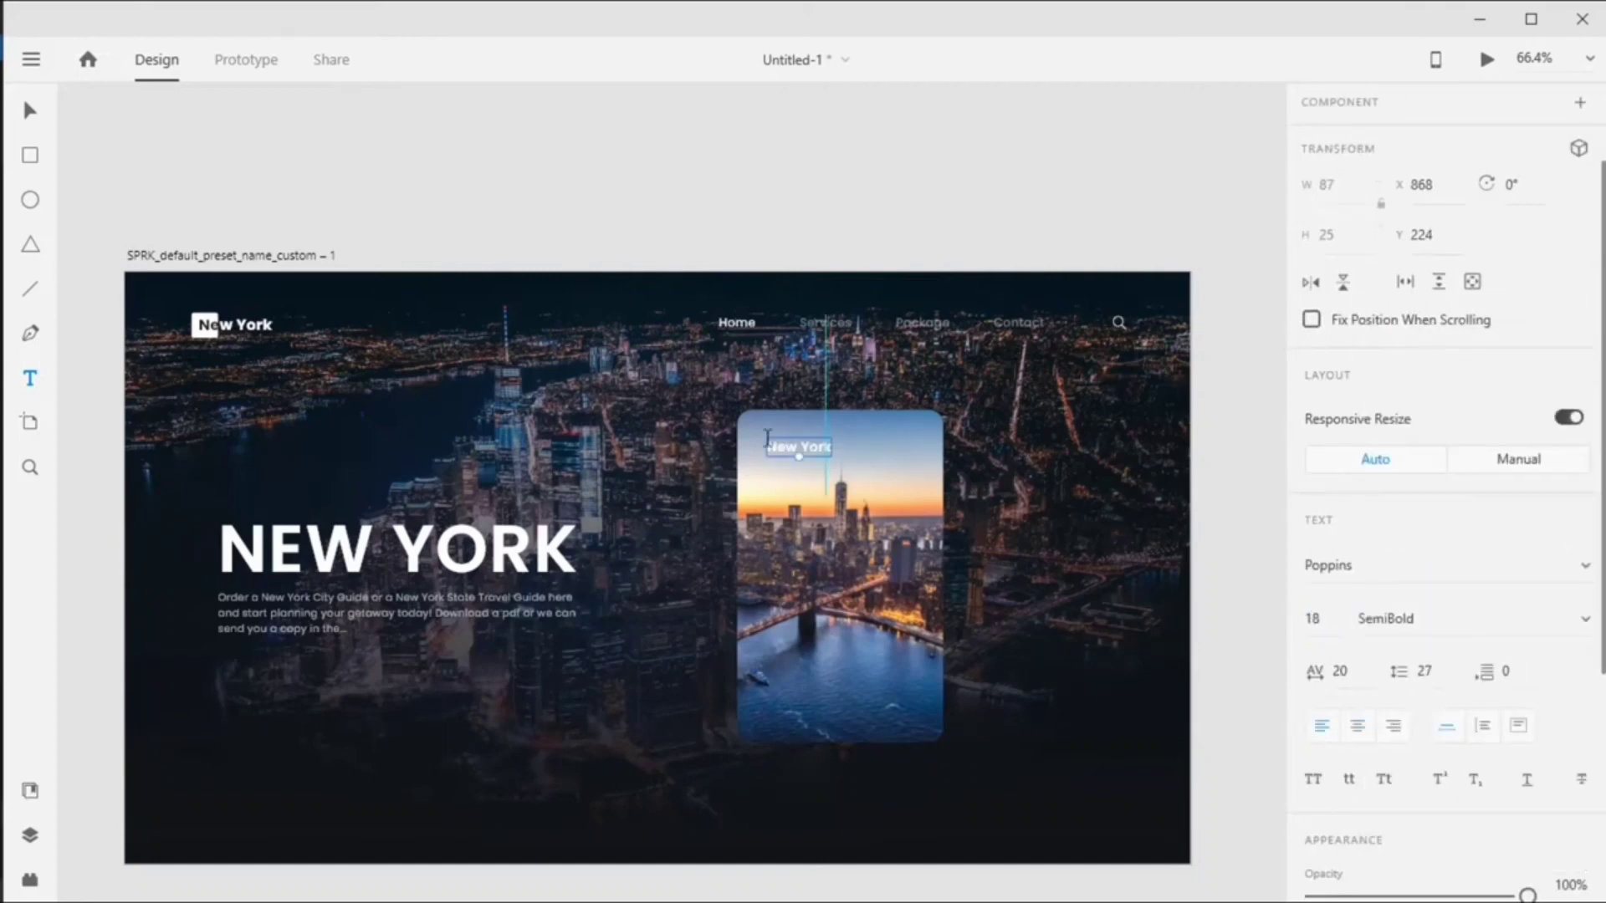
pyautogui.moveTo(796, 448); pyautogui.dragTo(790, 438)
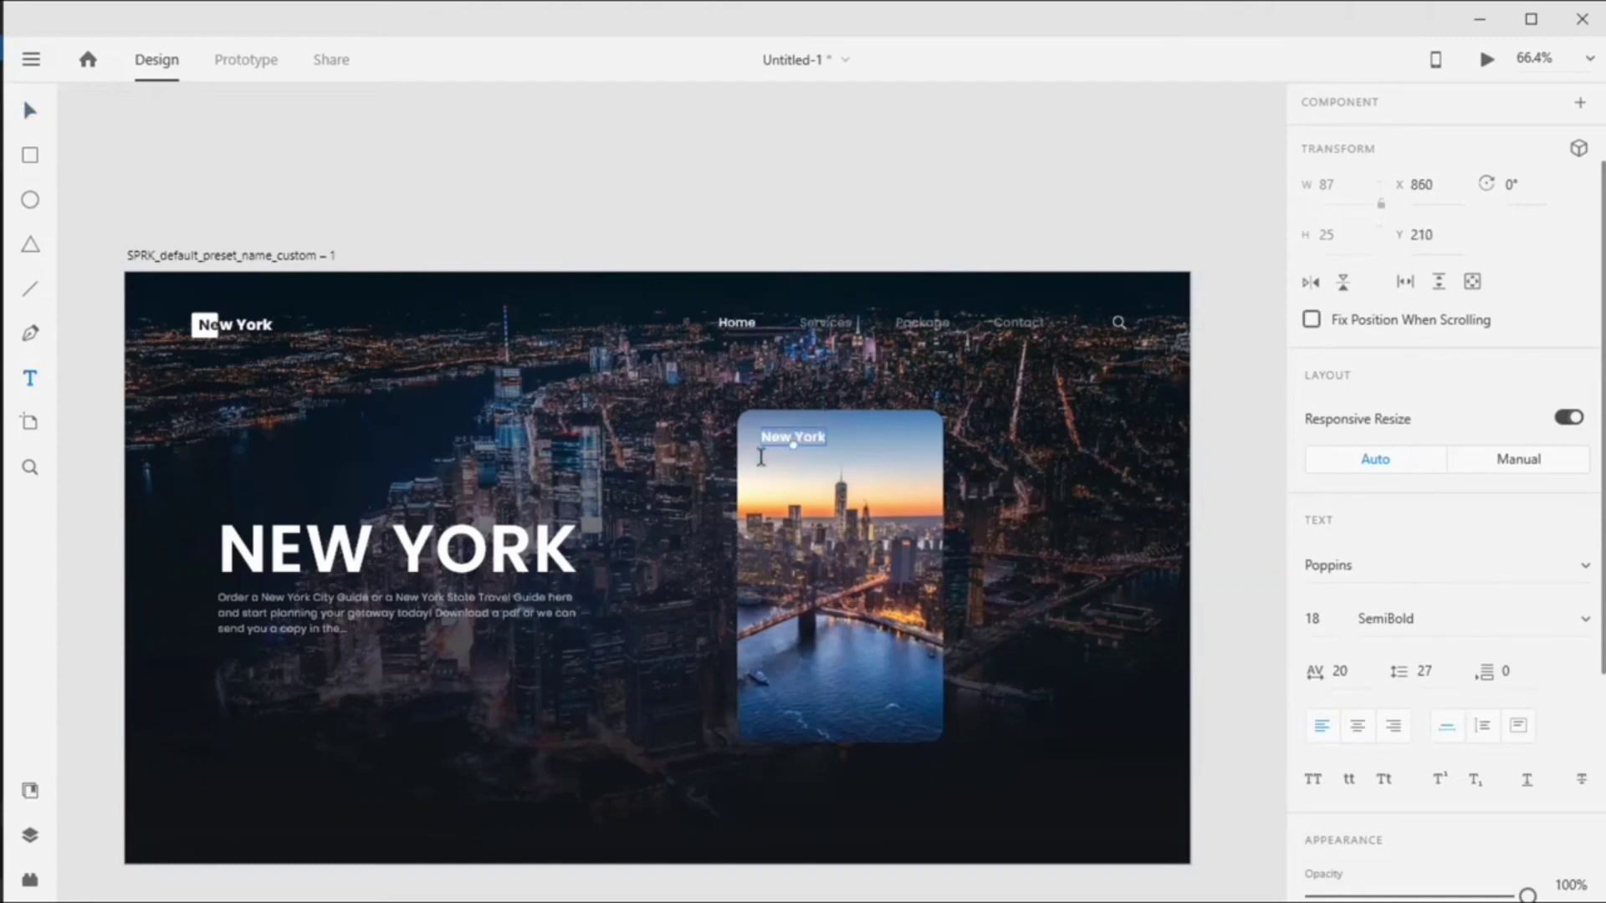
# Add a "City" label under the card's New York label with size 16 and Regular weight.
pyautogui.click(761, 456)
pyautogui.press('Escape')
pyautogui.click(1311, 621)
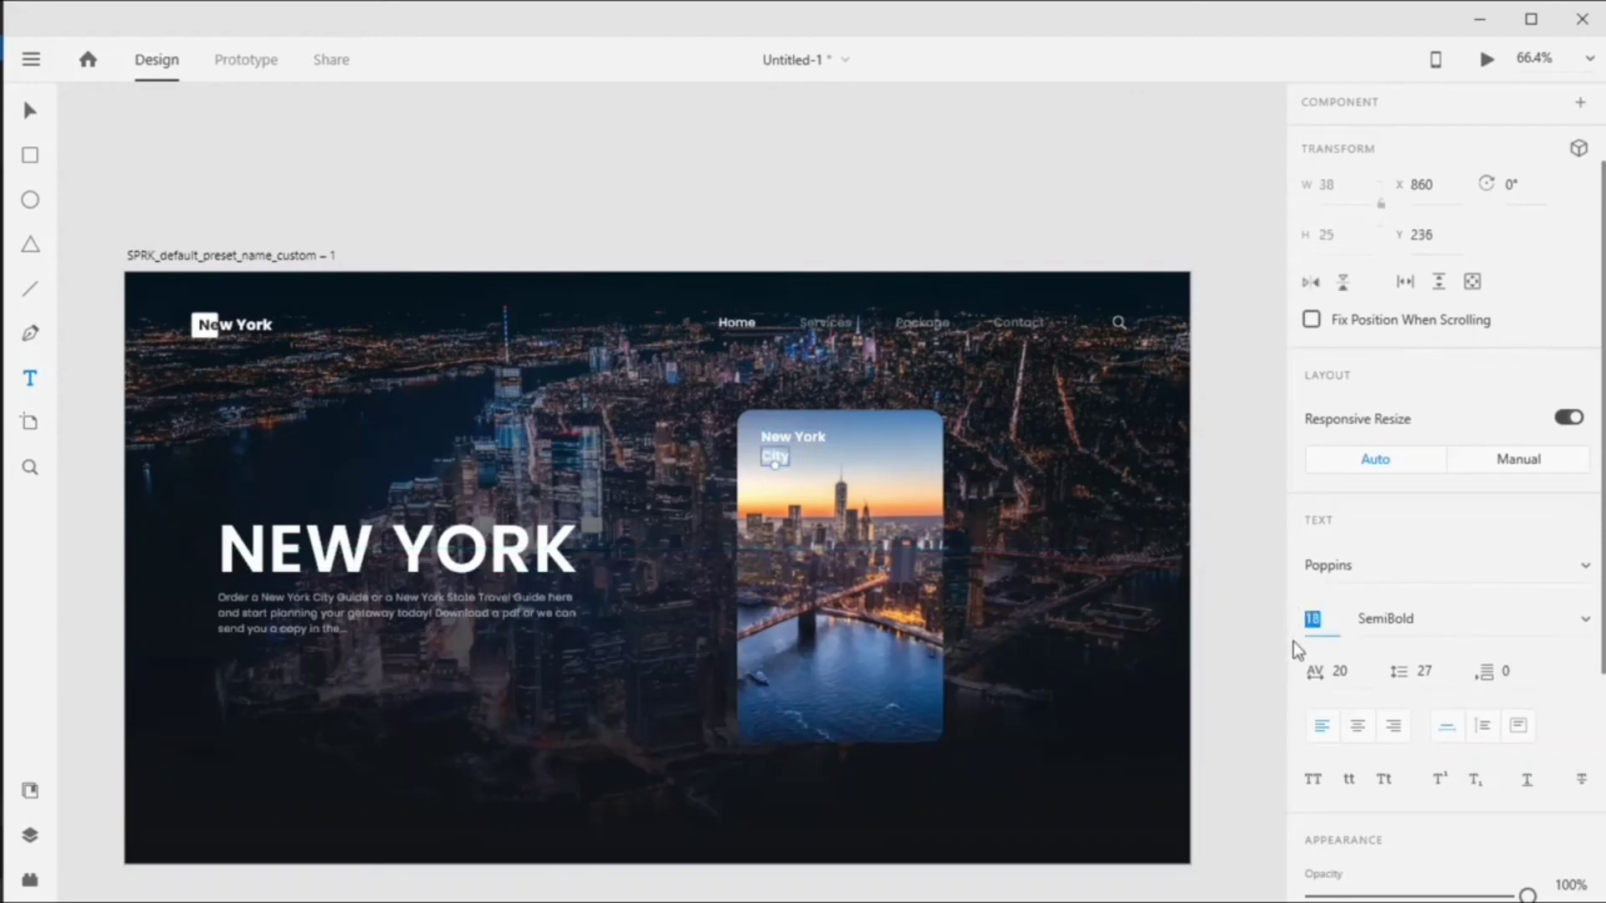
pyautogui.press('Return')
pyautogui.click(1587, 621)
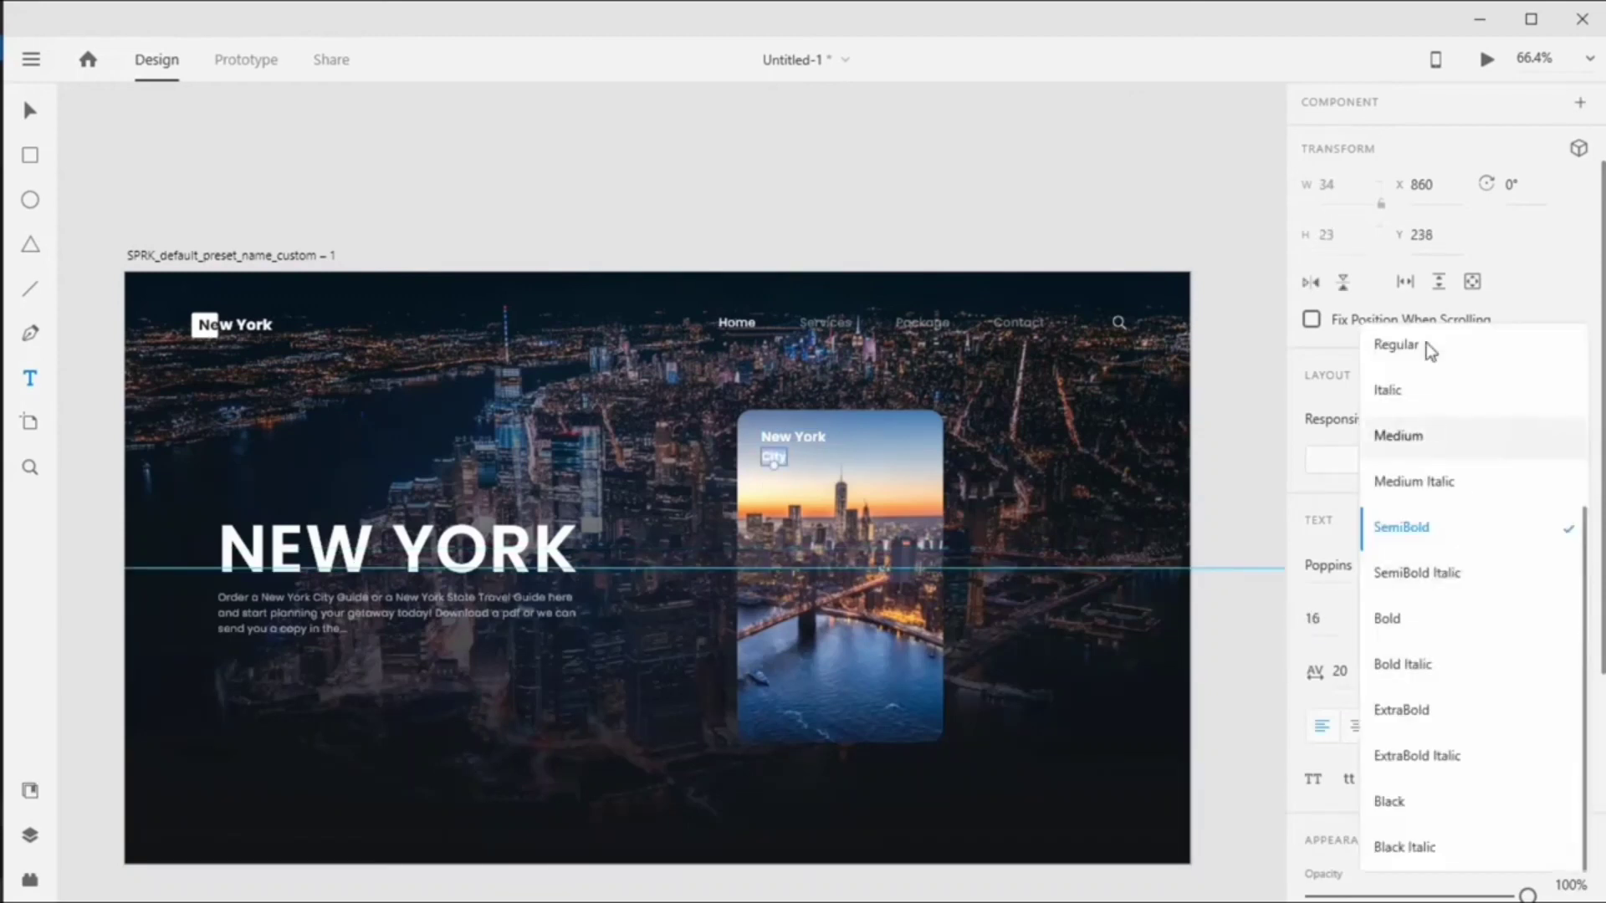
pyautogui.click(1422, 350)
pyautogui.click(31, 111)
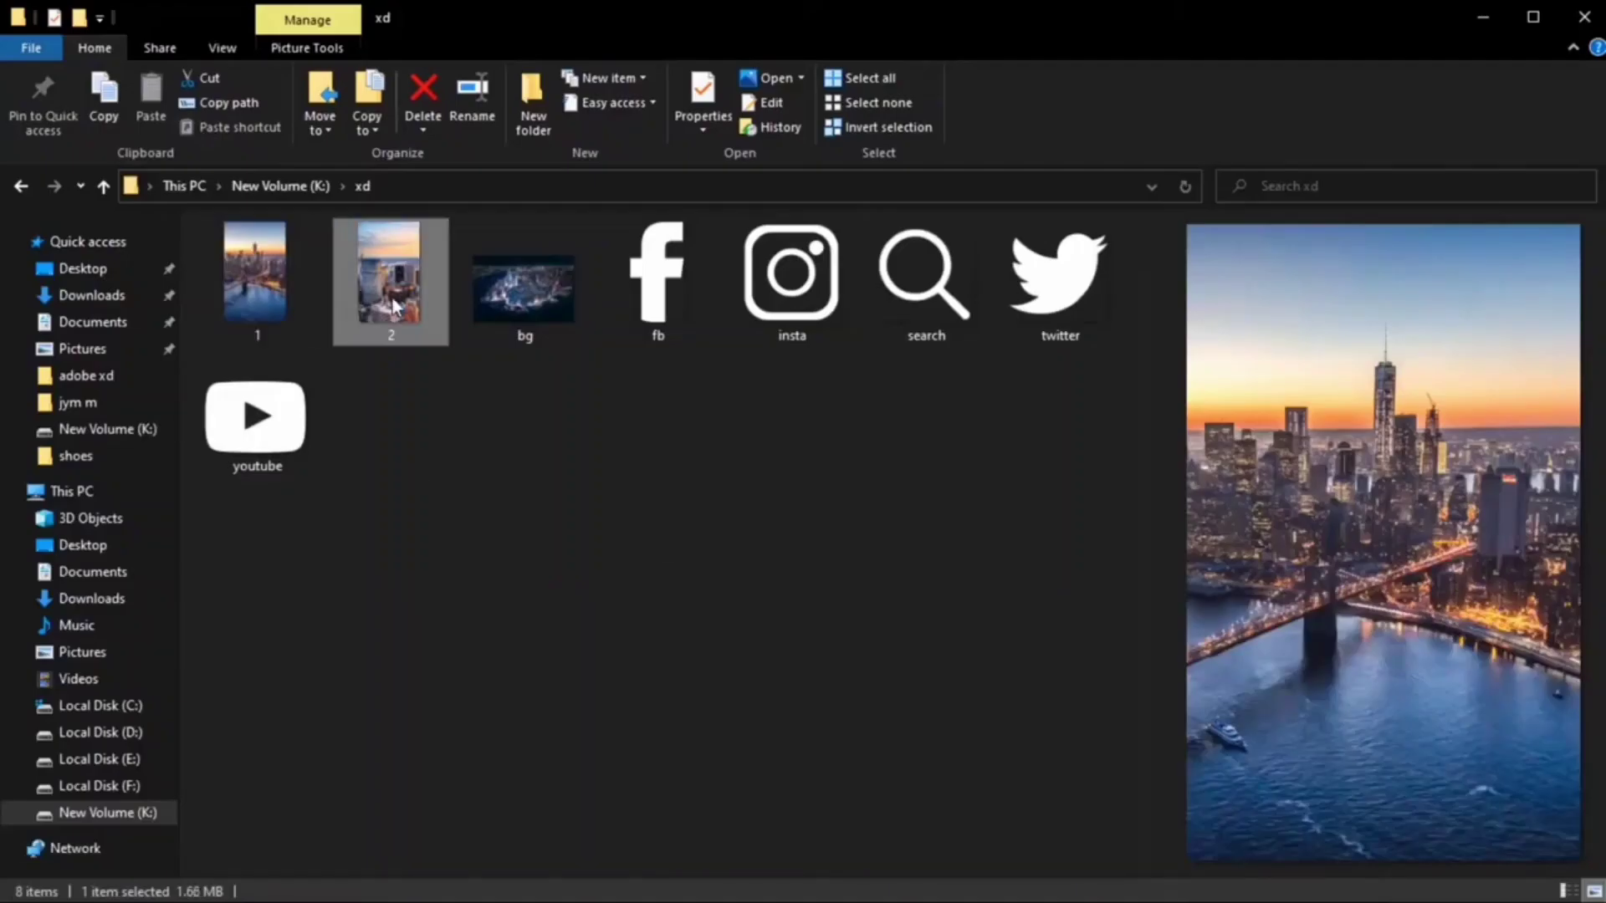
# Bring image 2 from the xd folder onto the artboard and set its height to 300.
pyautogui.moveTo(391, 296); pyautogui.dragTo(1060, 577)
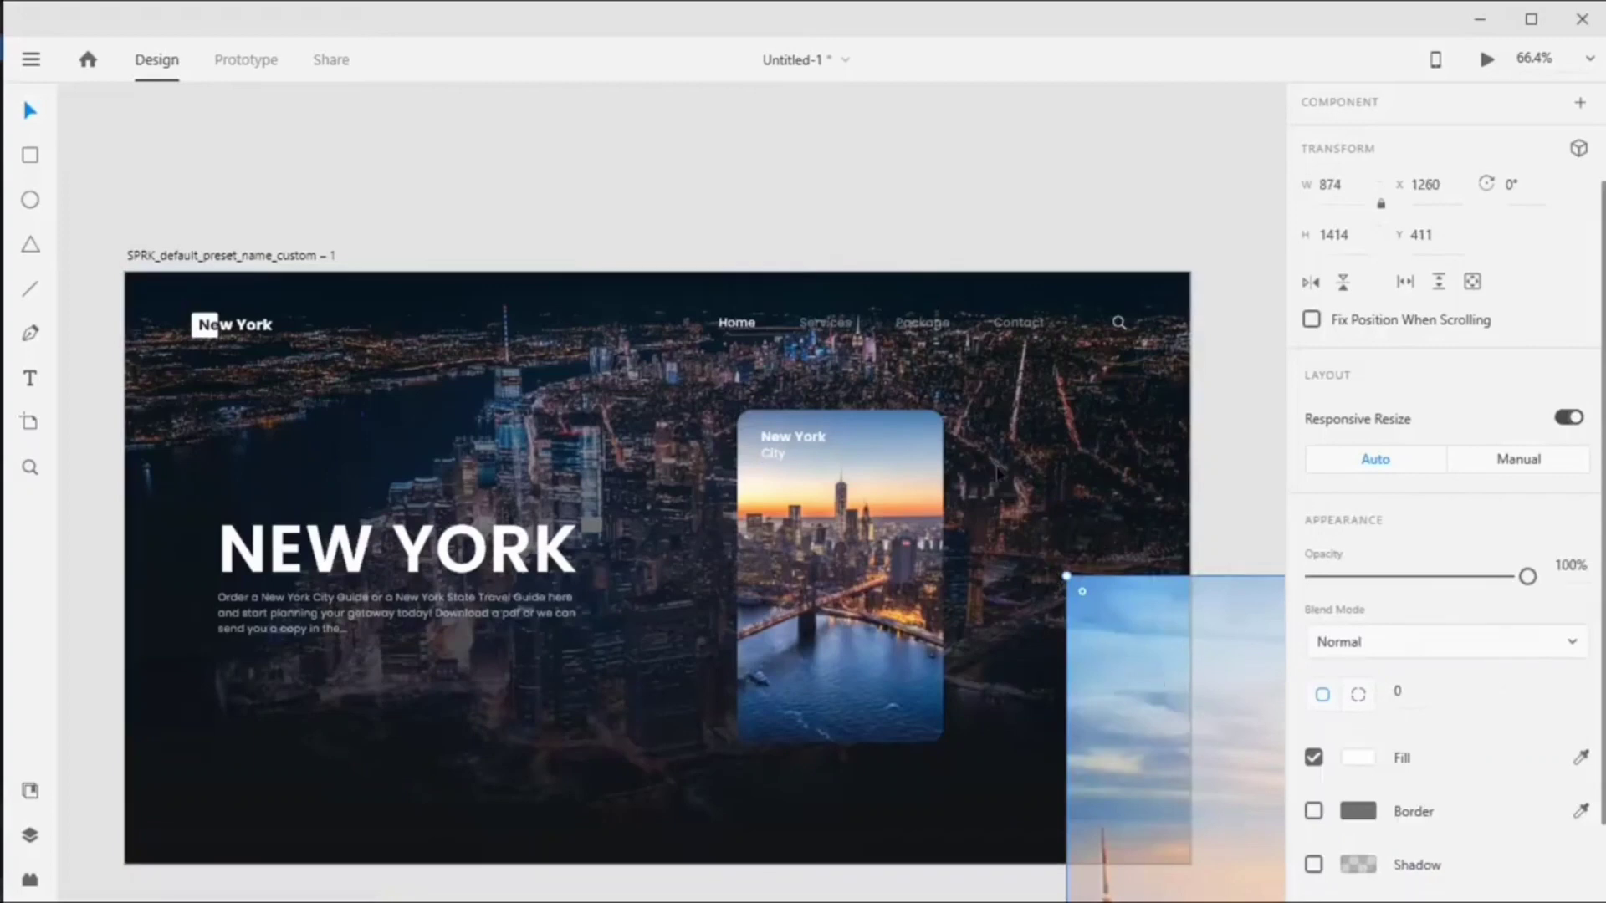
pyautogui.moveTo(1154, 663); pyautogui.dragTo(902, 388)
pyautogui.click(1335, 235)
pyautogui.write('300')
pyautogui.press('Return')
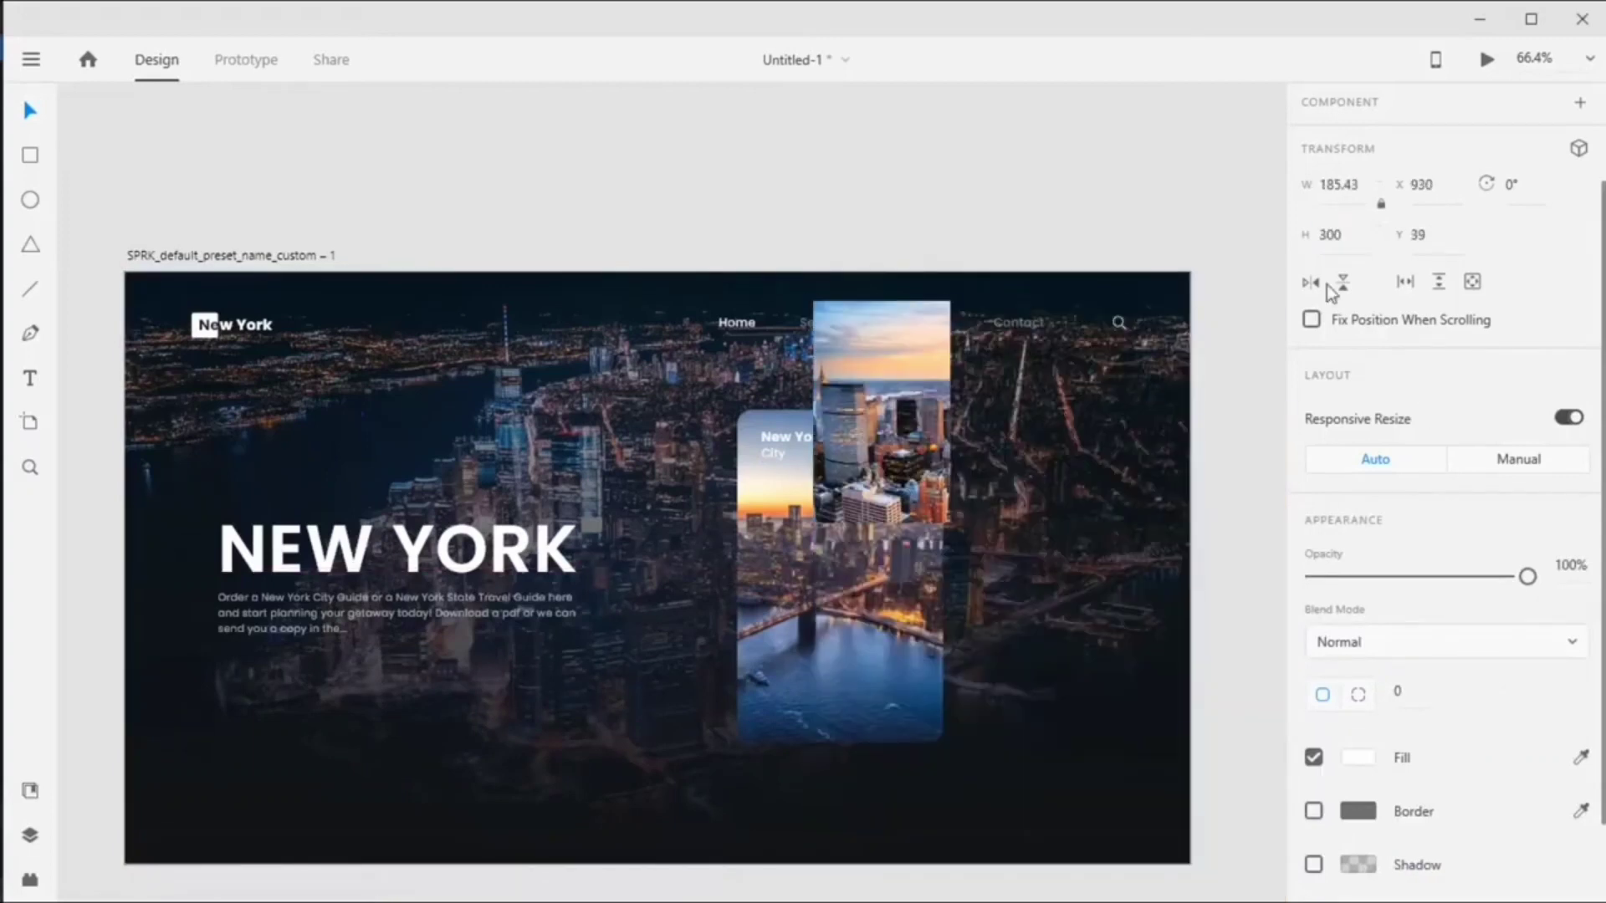
# Set the second image's corner radius to 10 and move it beside the bridge card at X 1143.57, Y 250.
pyautogui.click(1400, 692)
pyautogui.write('10')
pyautogui.moveTo(931, 408); pyautogui.dragTo(1061, 547)
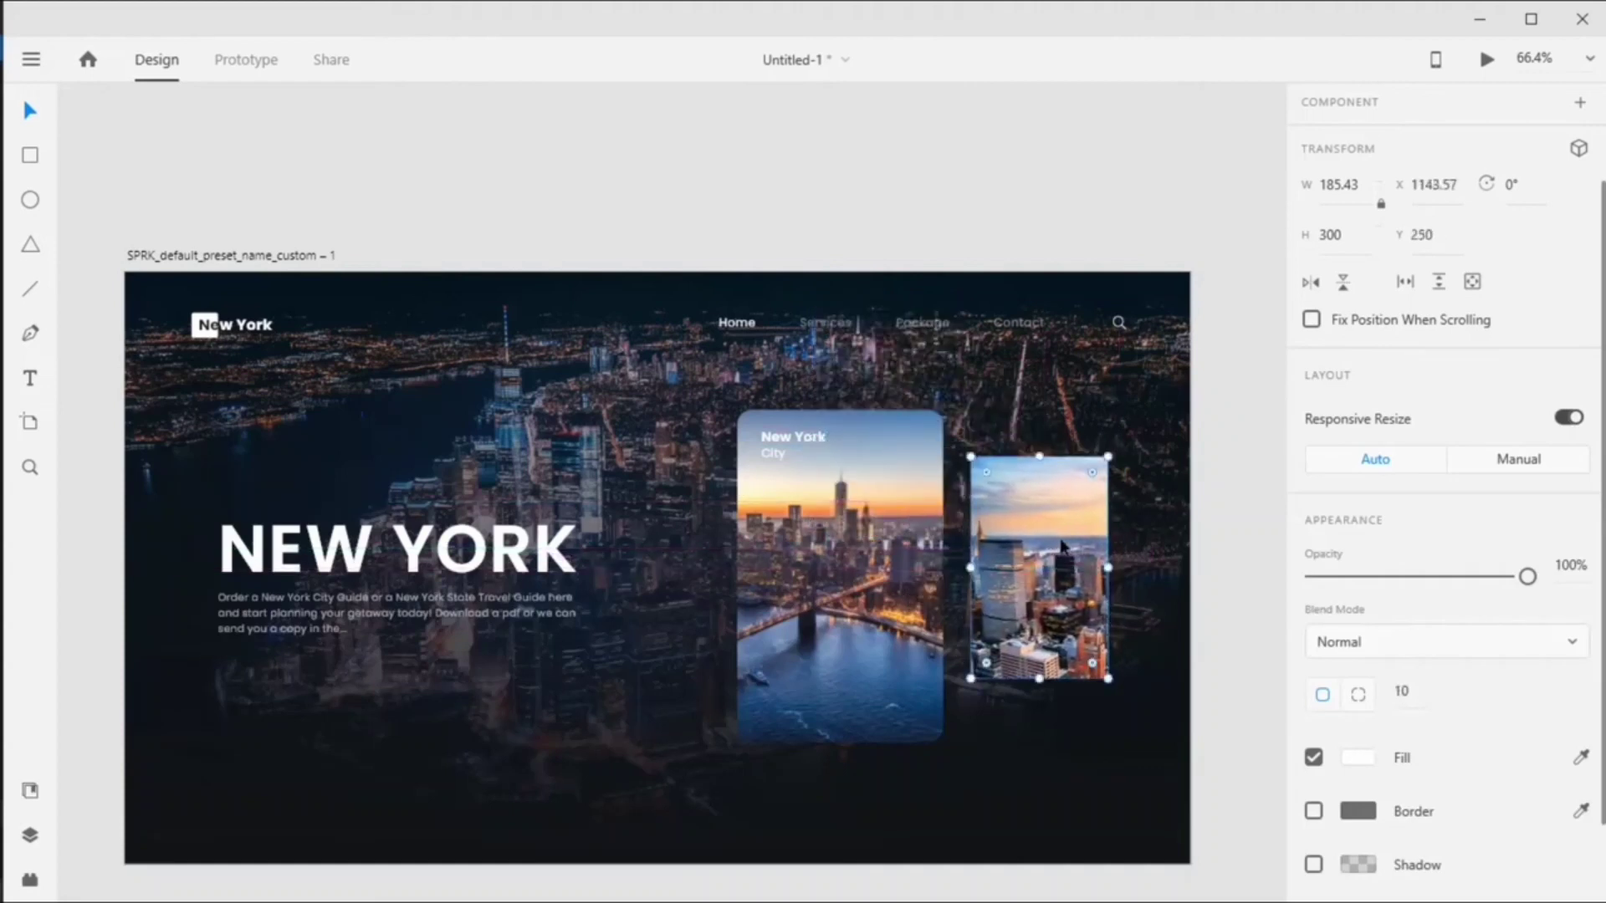
# Set the second image's opacity to 93%.
pyautogui.click(1569, 574)
pyautogui.write('93')
pyautogui.press('Return')
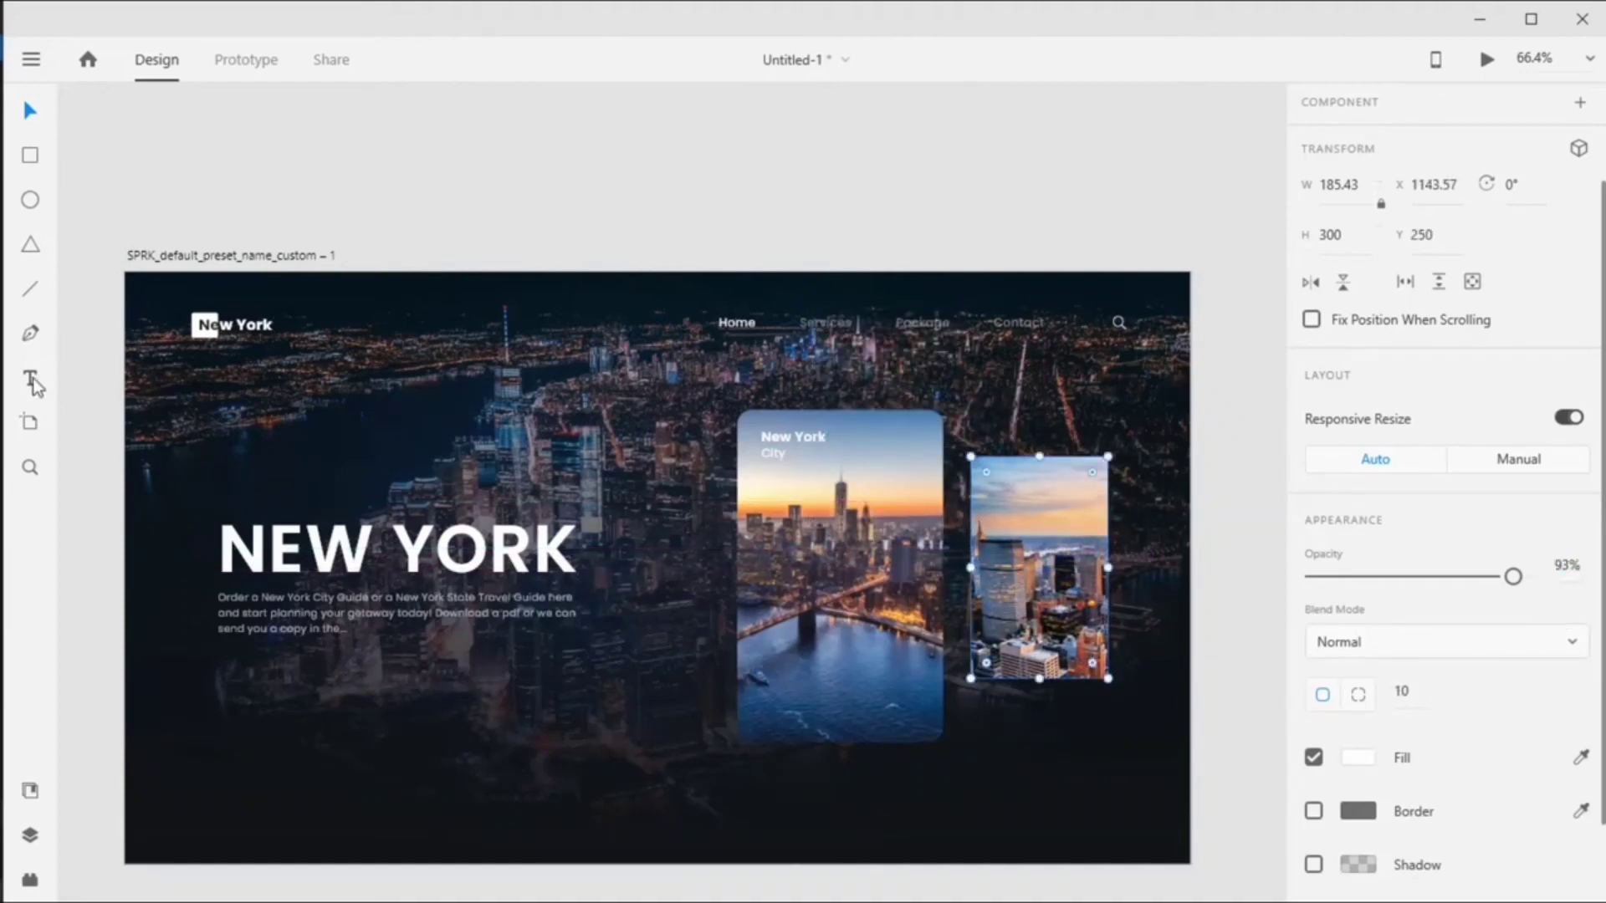
# Add a "Times" text label in the sky area of the smaller second image.
pyautogui.click(32, 379)
pyautogui.click(999, 474)
pyautogui.write('Times')
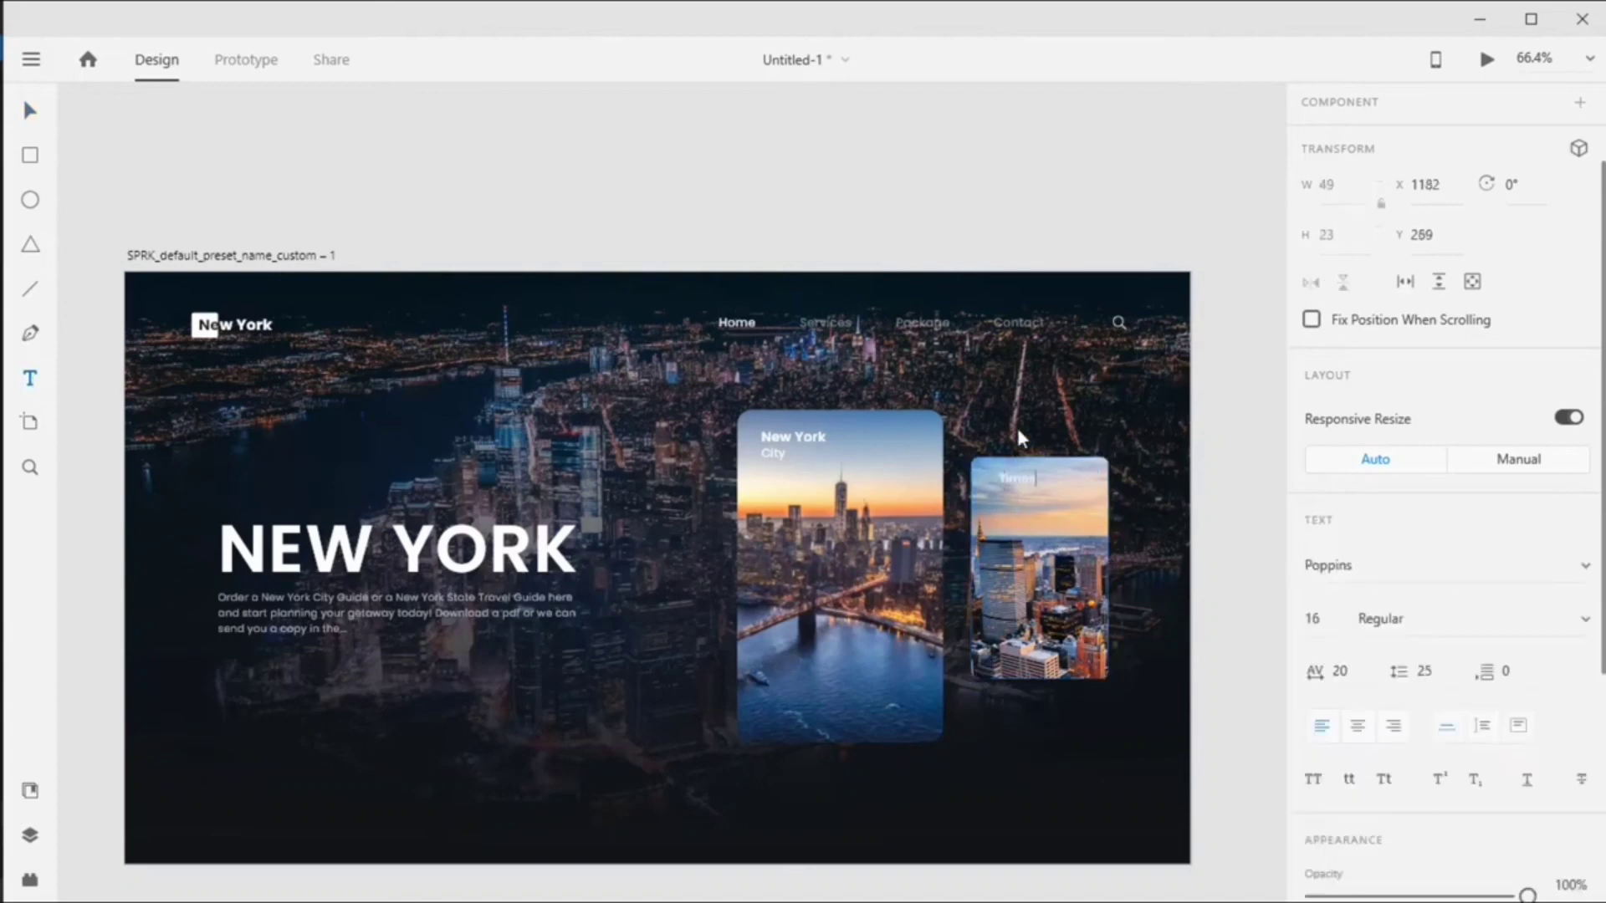
pyautogui.press('Escape')
# Format the Times label with Bold weight and size 14, and move it near the card's corner at X 1163, Y 266.
pyautogui.click(1520, 624)
pyautogui.write('Bold')
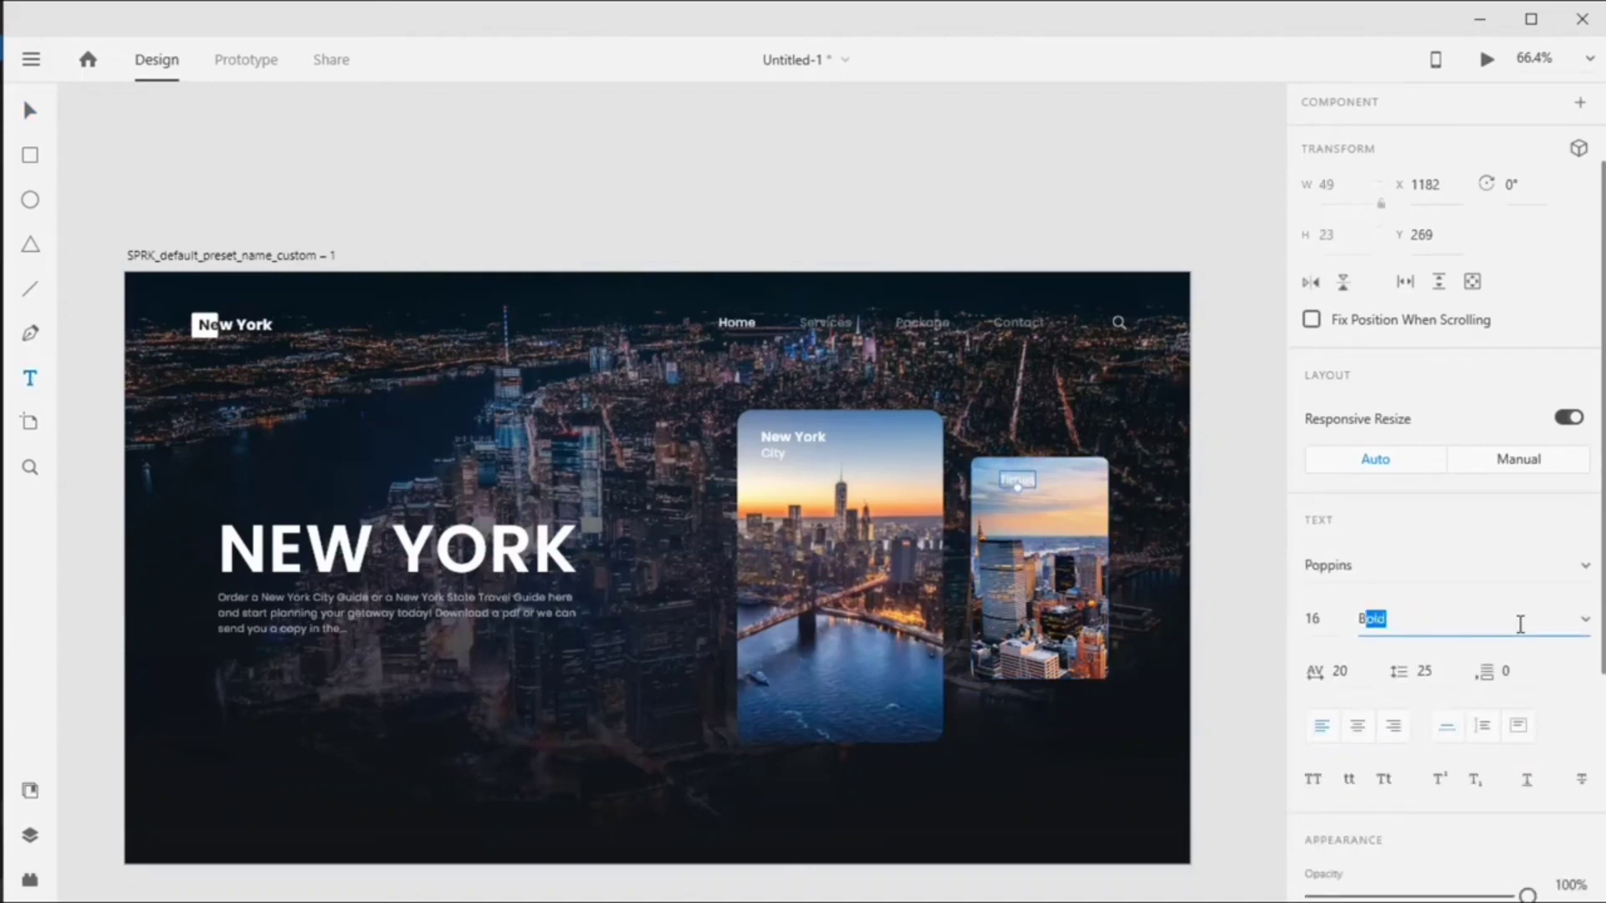
pyautogui.press('Return')
pyautogui.click(1307, 626)
pyautogui.write('14')
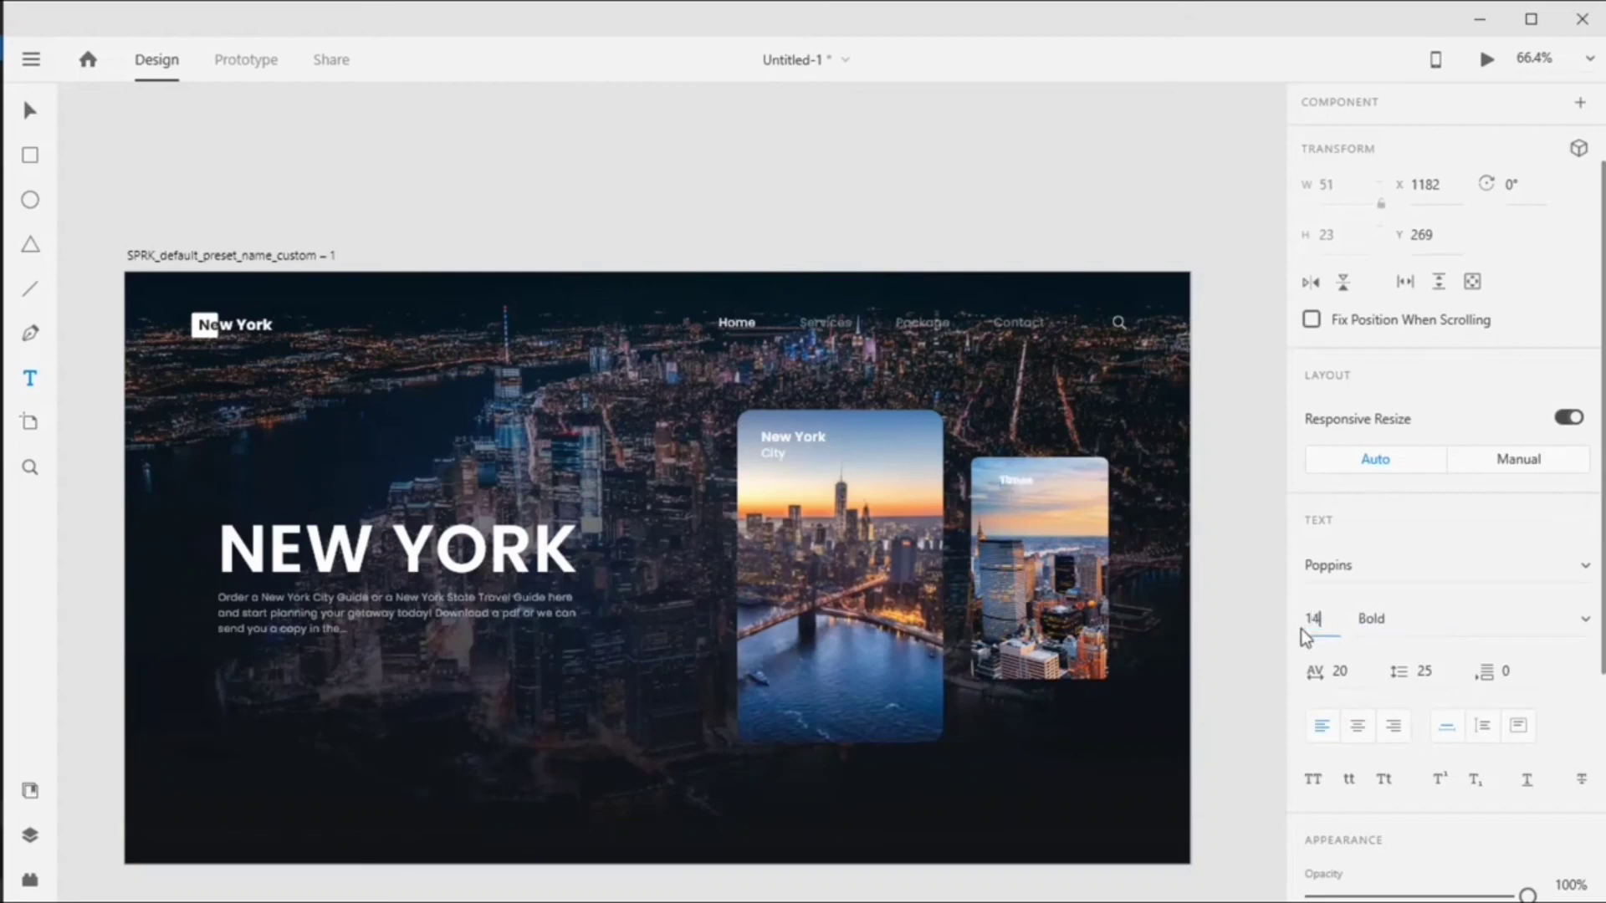
pyautogui.write('v')
pyautogui.moveTo(1010, 480); pyautogui.dragTo(995, 477)
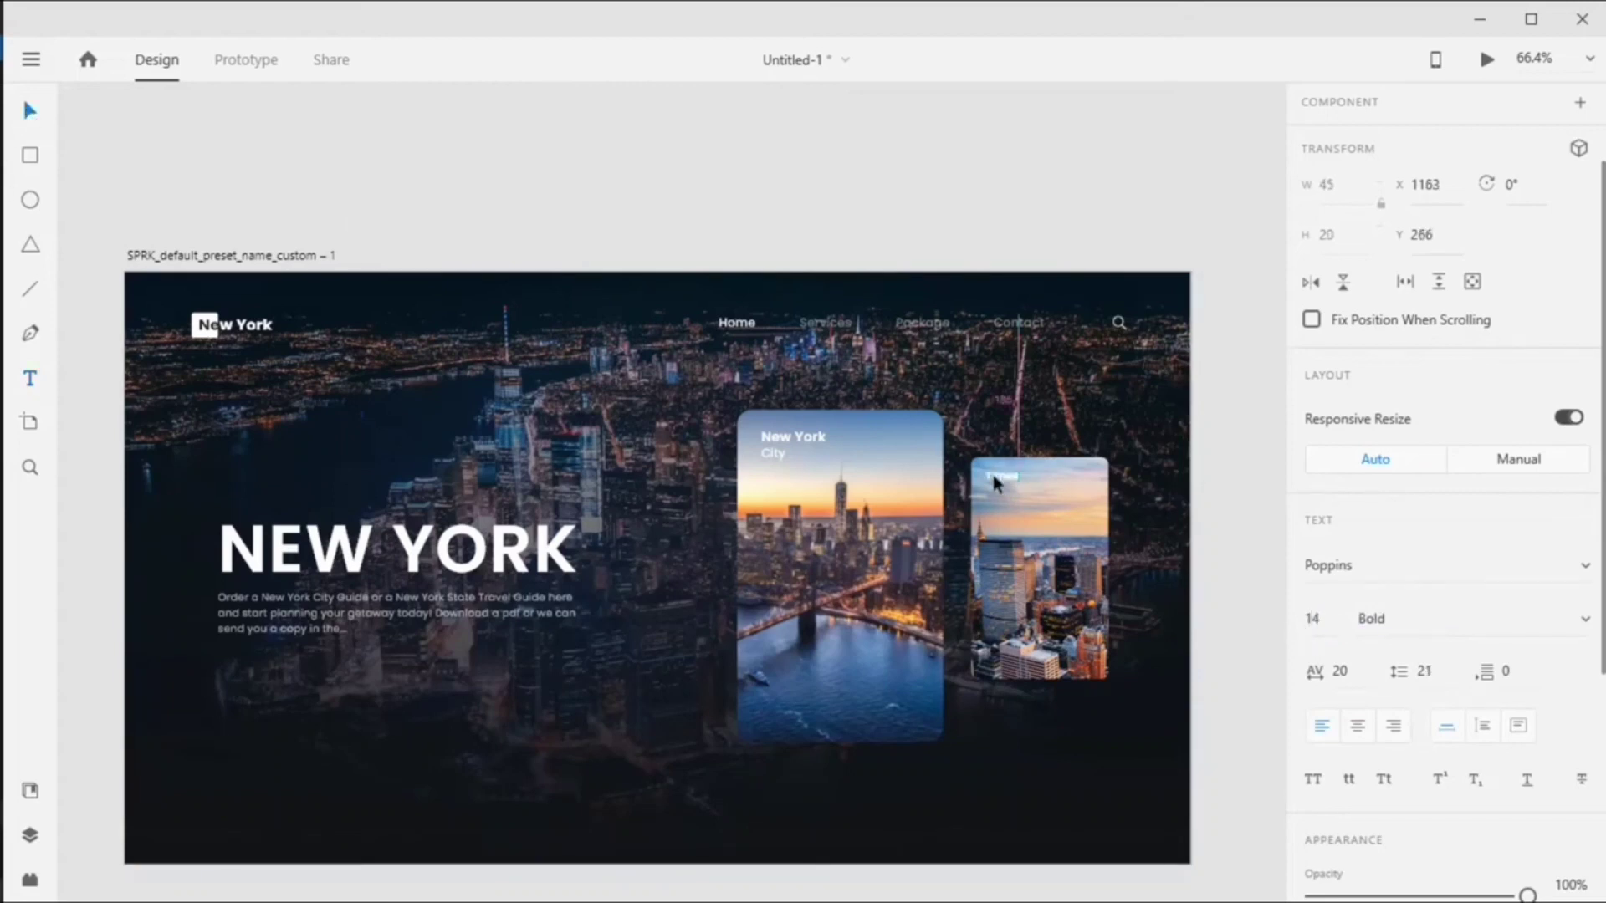
# Add a "City" text label directly below the Times label on the smaller card.
pyautogui.click(30, 383)
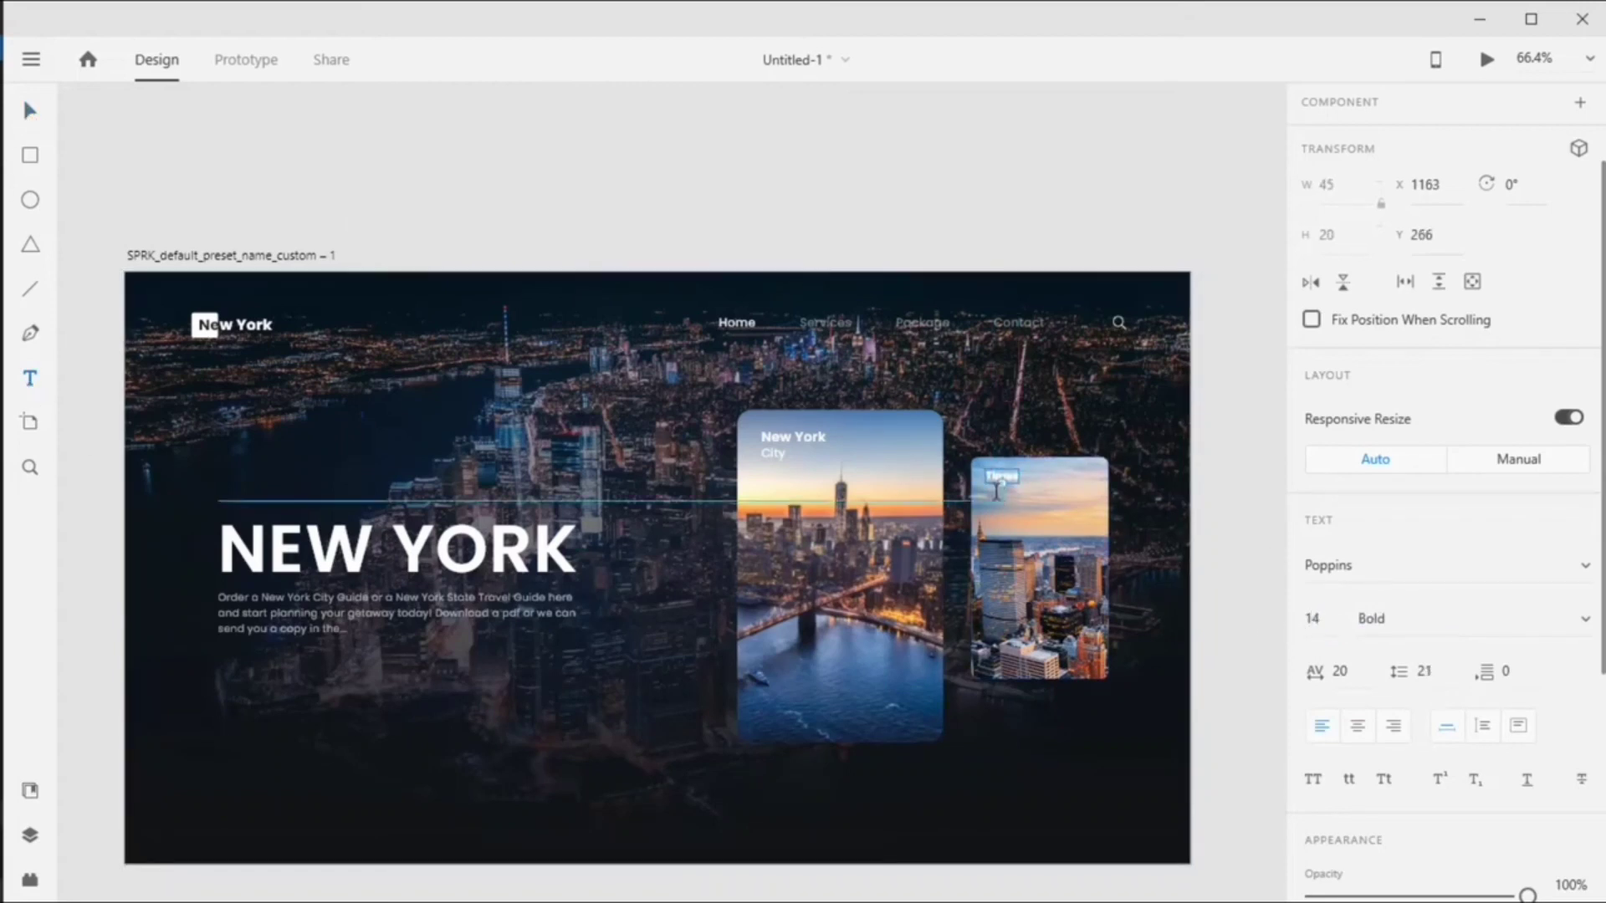
pyautogui.click(987, 505)
pyautogui.write('City')
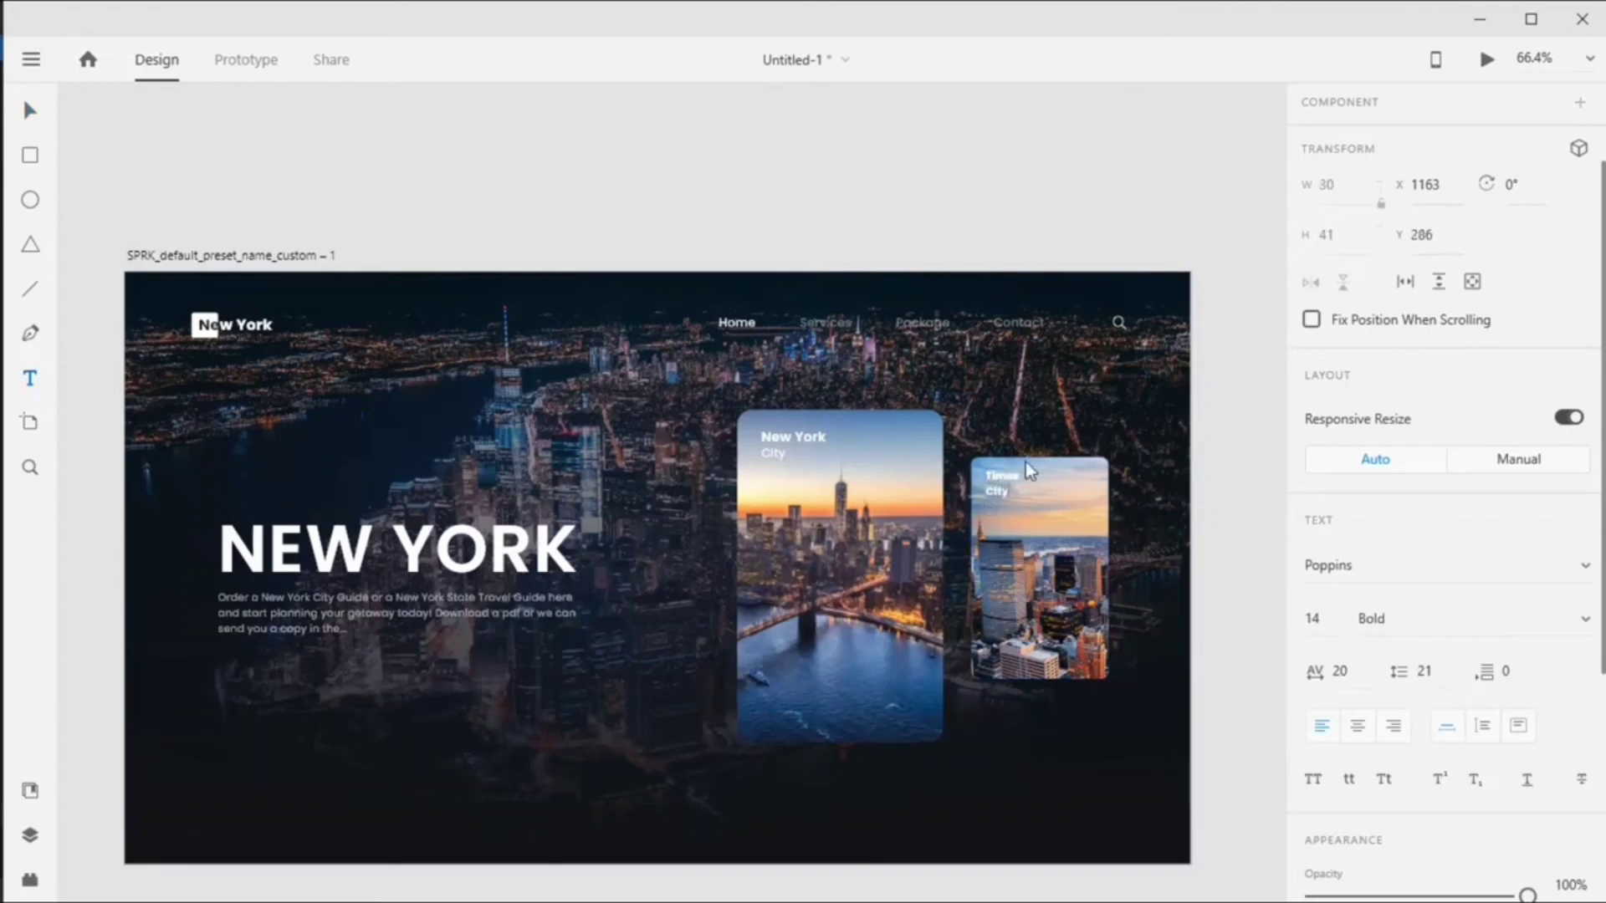
pyautogui.press('Escape')
# Format the smaller card's City label with size 12 and Regular weight.
pyautogui.click(1312, 619)
pyautogui.write('12')
pyautogui.press('Return')
pyautogui.click(1586, 623)
pyautogui.click(1446, 343)
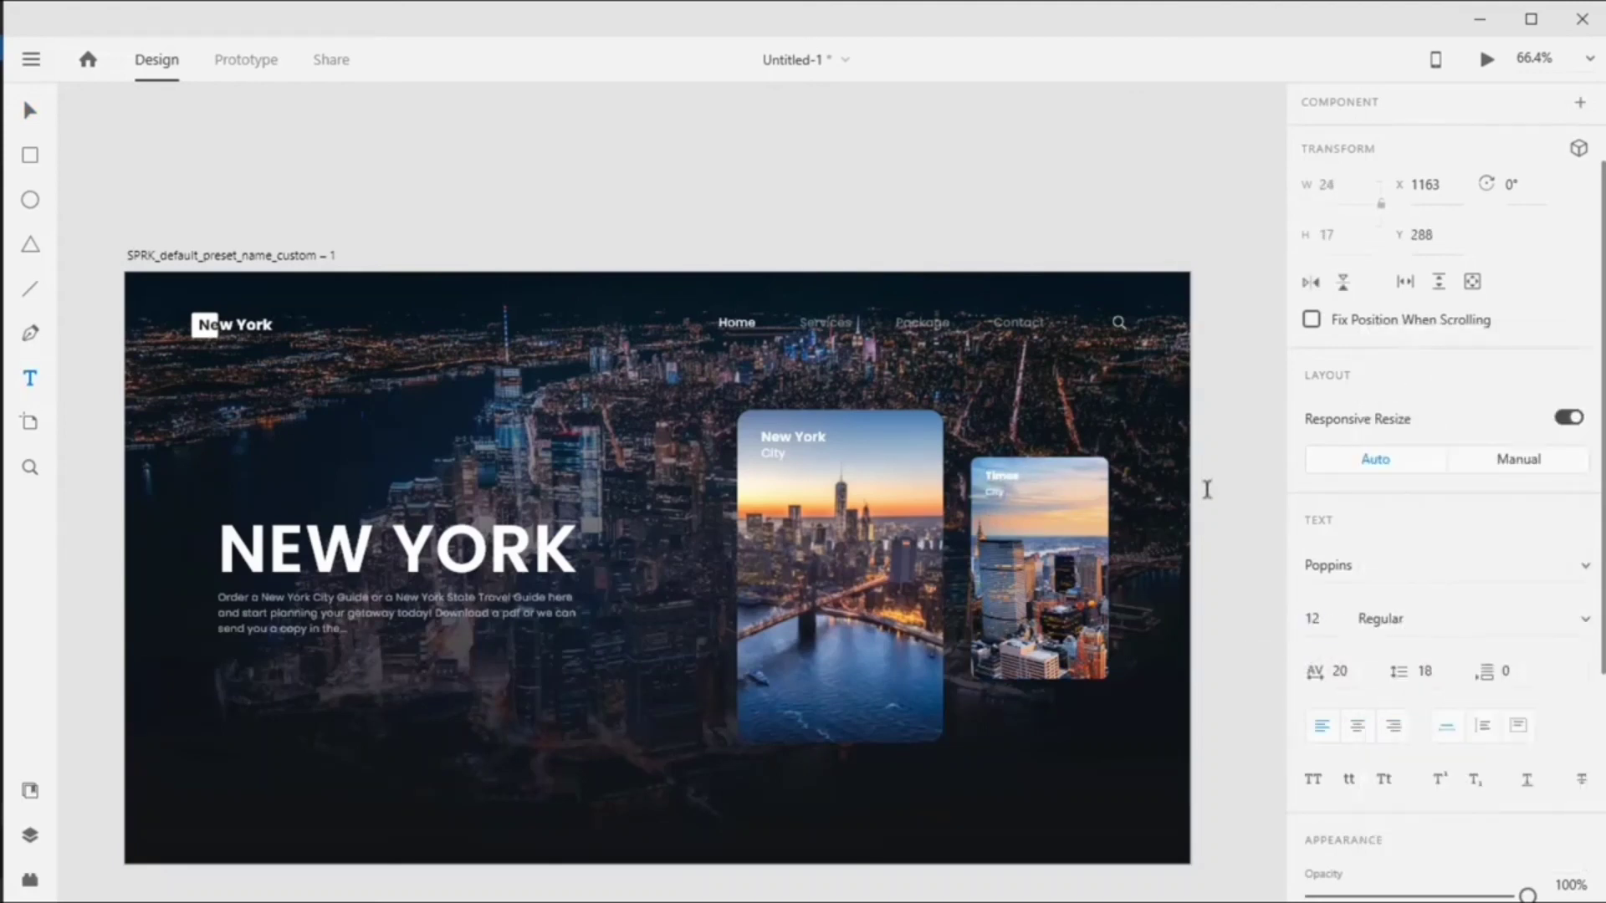
pyautogui.click(31, 112)
pyautogui.click(1136, 443)
# Draw a white circle beside the Times City card, sized 12 by 12 and without a border.
pyautogui.scroll(-1, 1136, 443)
pyautogui.click(30, 201)
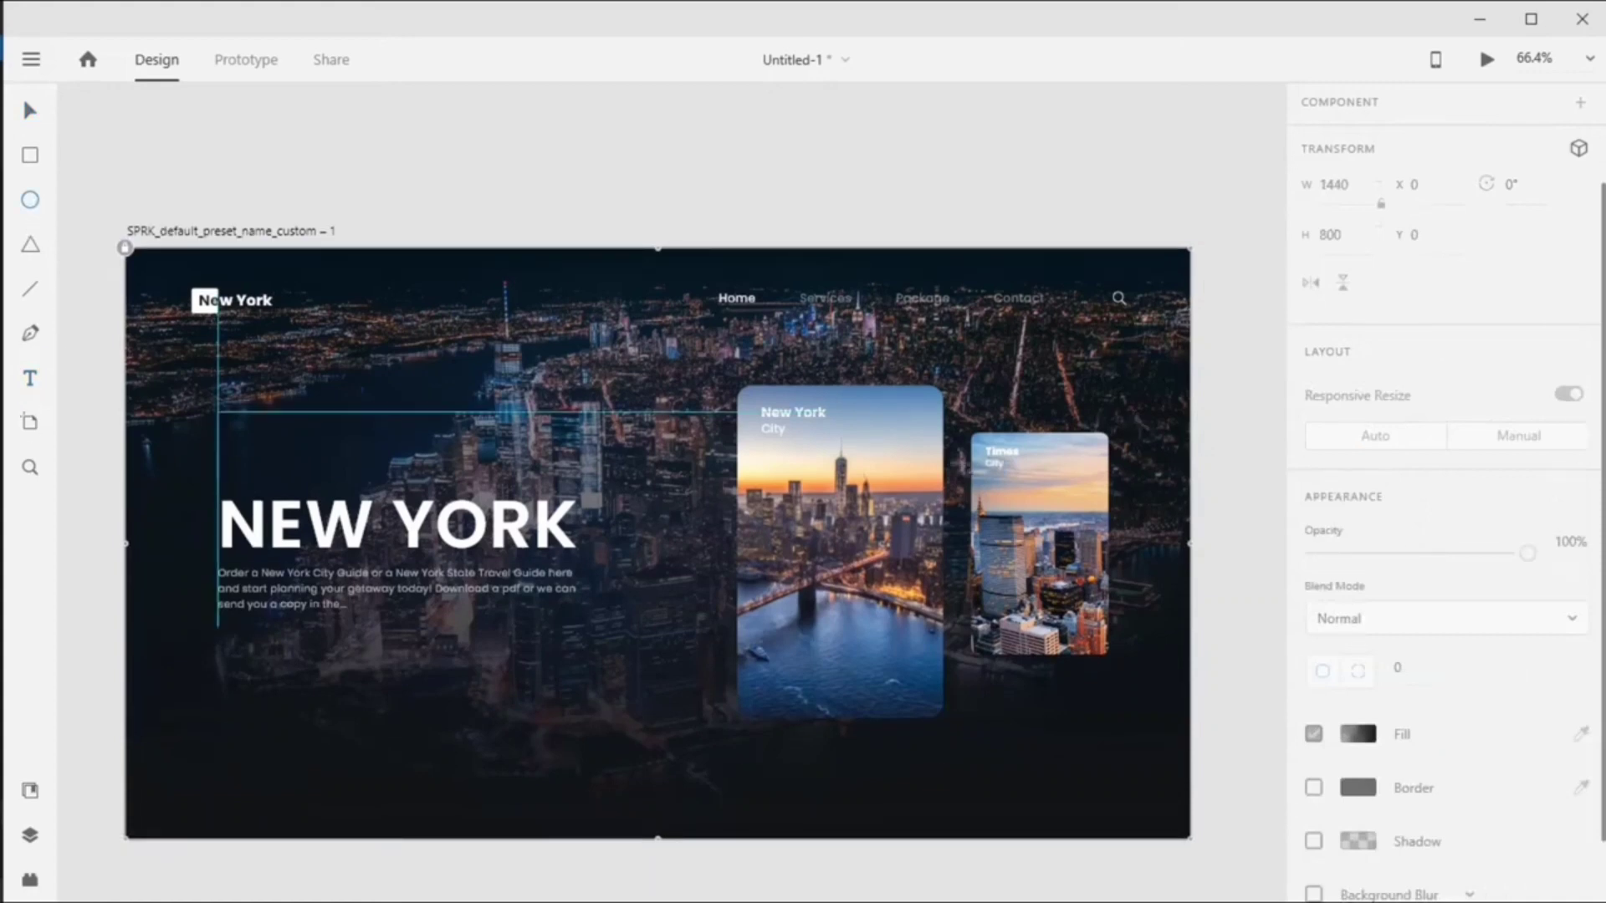
pyautogui.moveTo(1151, 464); pyautogui.dragTo(1158, 478)
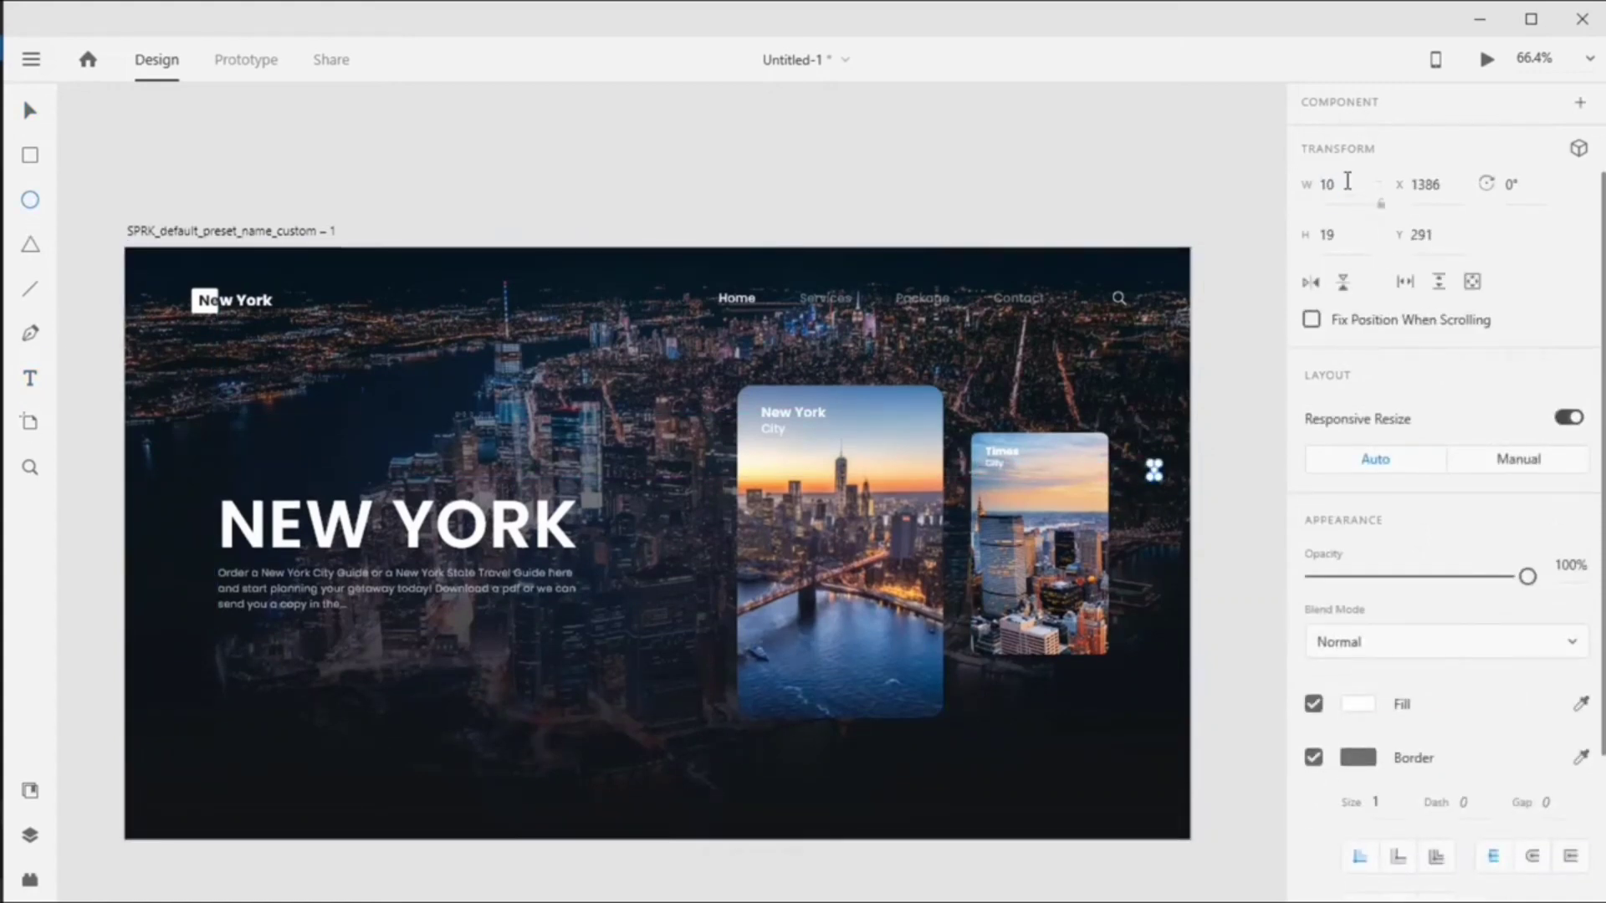
pyautogui.write('12')
pyautogui.click(1316, 237)
pyautogui.write('12')
pyautogui.press('Return')
pyautogui.scroll(-3, 1313, 502)
pyautogui.click(1313, 632)
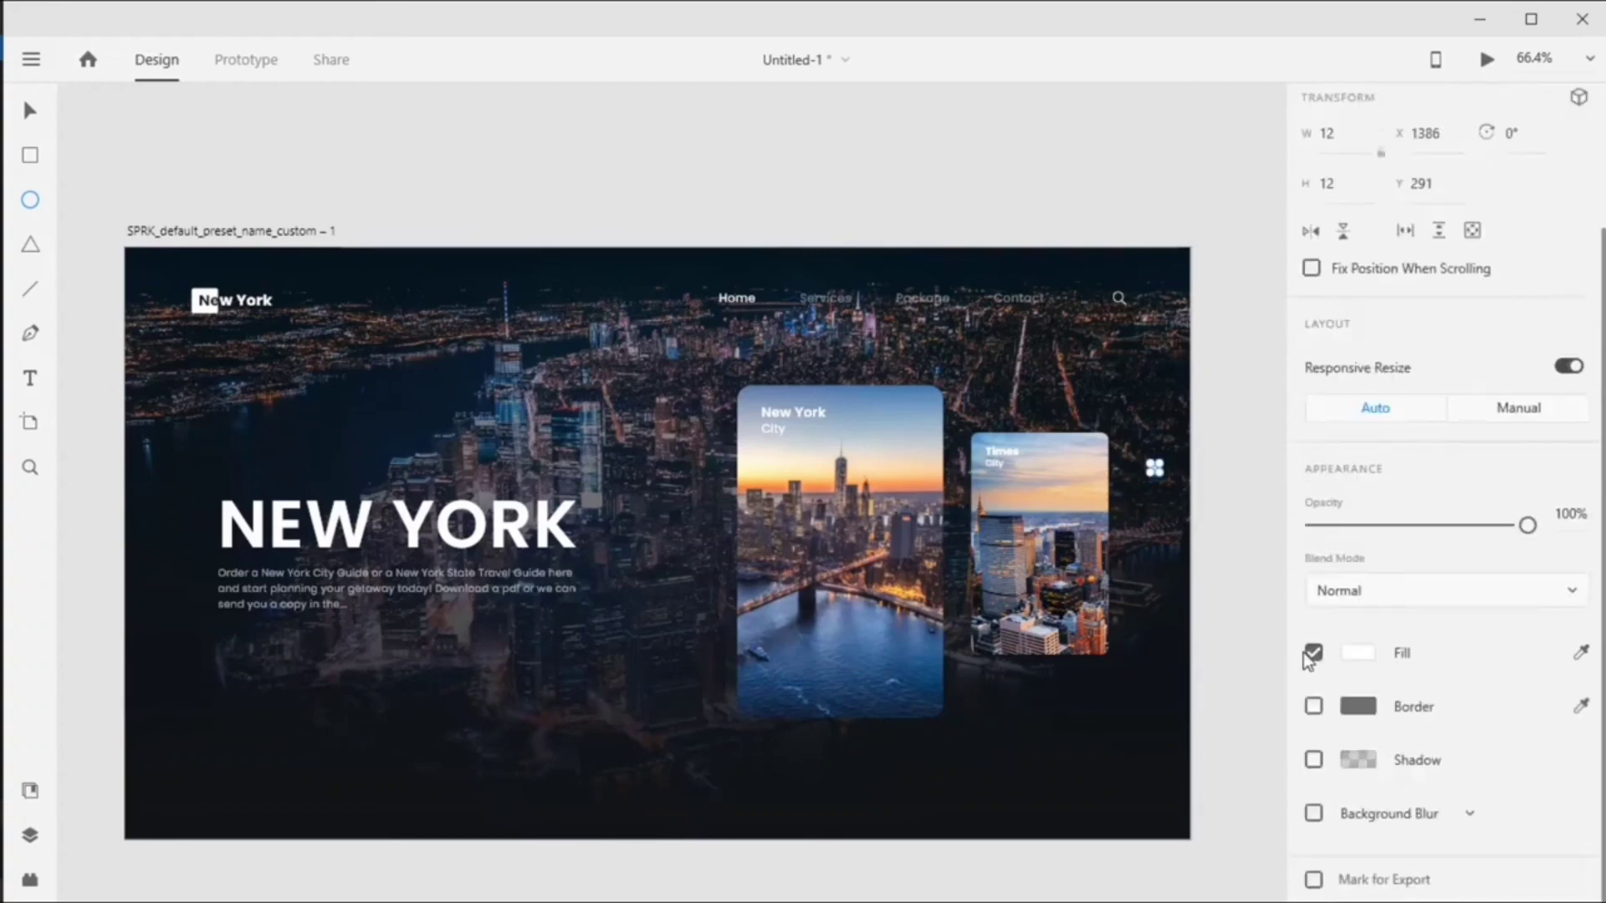
# Duplicate the circle into a vertical column of four dots and set the lower three to 35% opacity.
pyautogui.scroll(5, 1204, 599)
pyautogui.moveTo(1101, 315); pyautogui.dragTo(1100, 542)
pyautogui.keyDown('shift'); pyautogui.click(1099, 491); pyautogui.keyUp('shift')
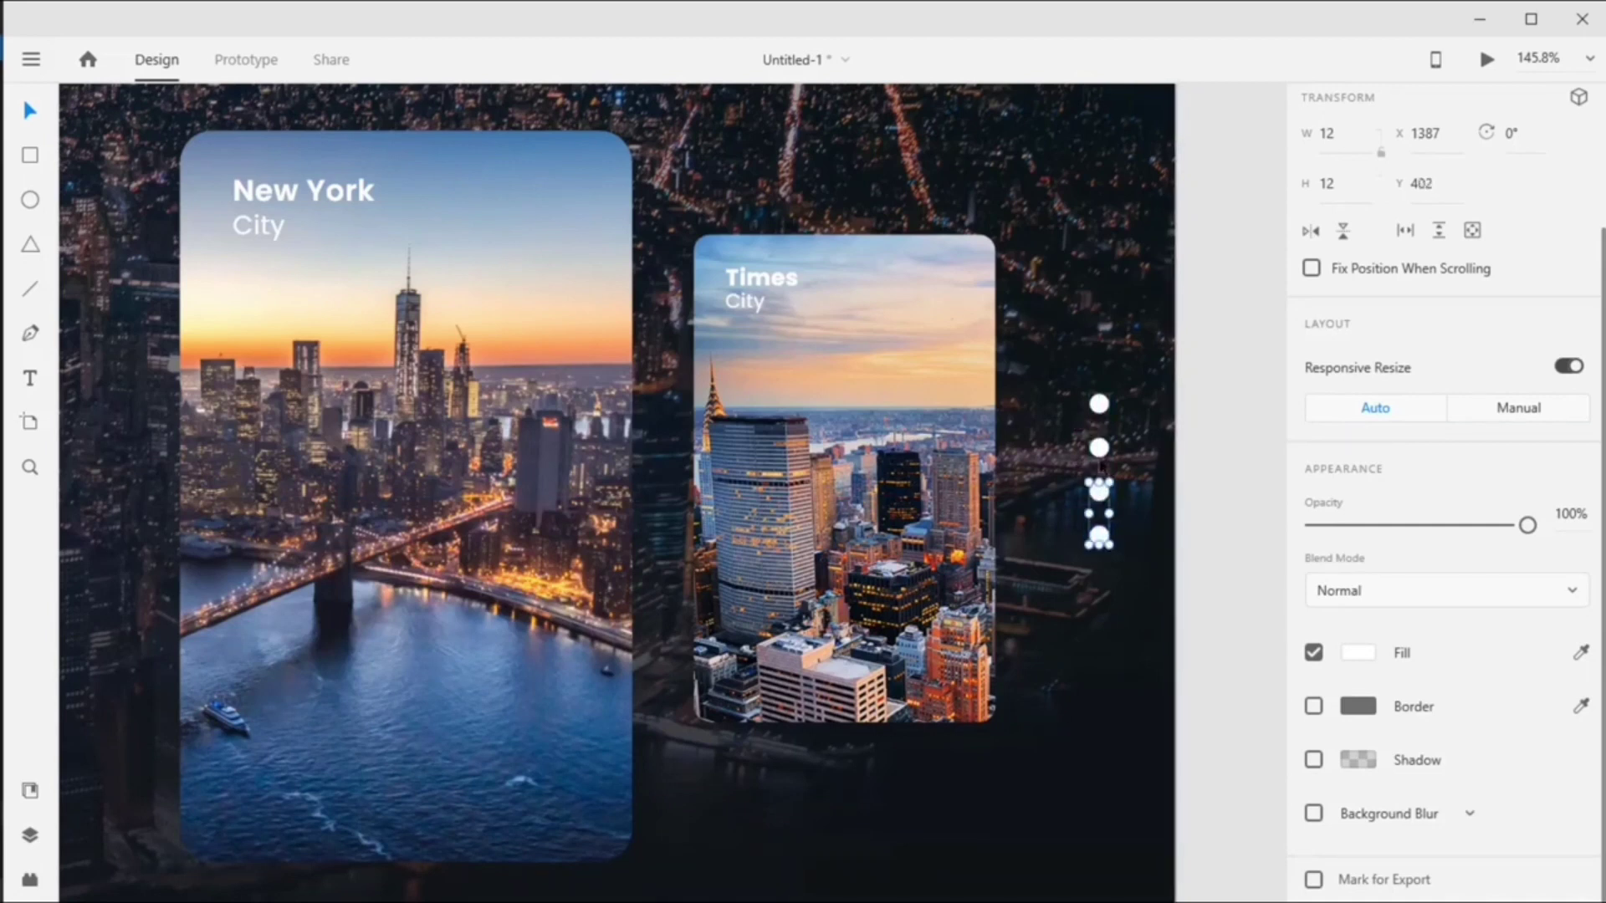
pyautogui.keyDown('shift'); pyautogui.click(1101, 448); pyautogui.keyUp('shift')
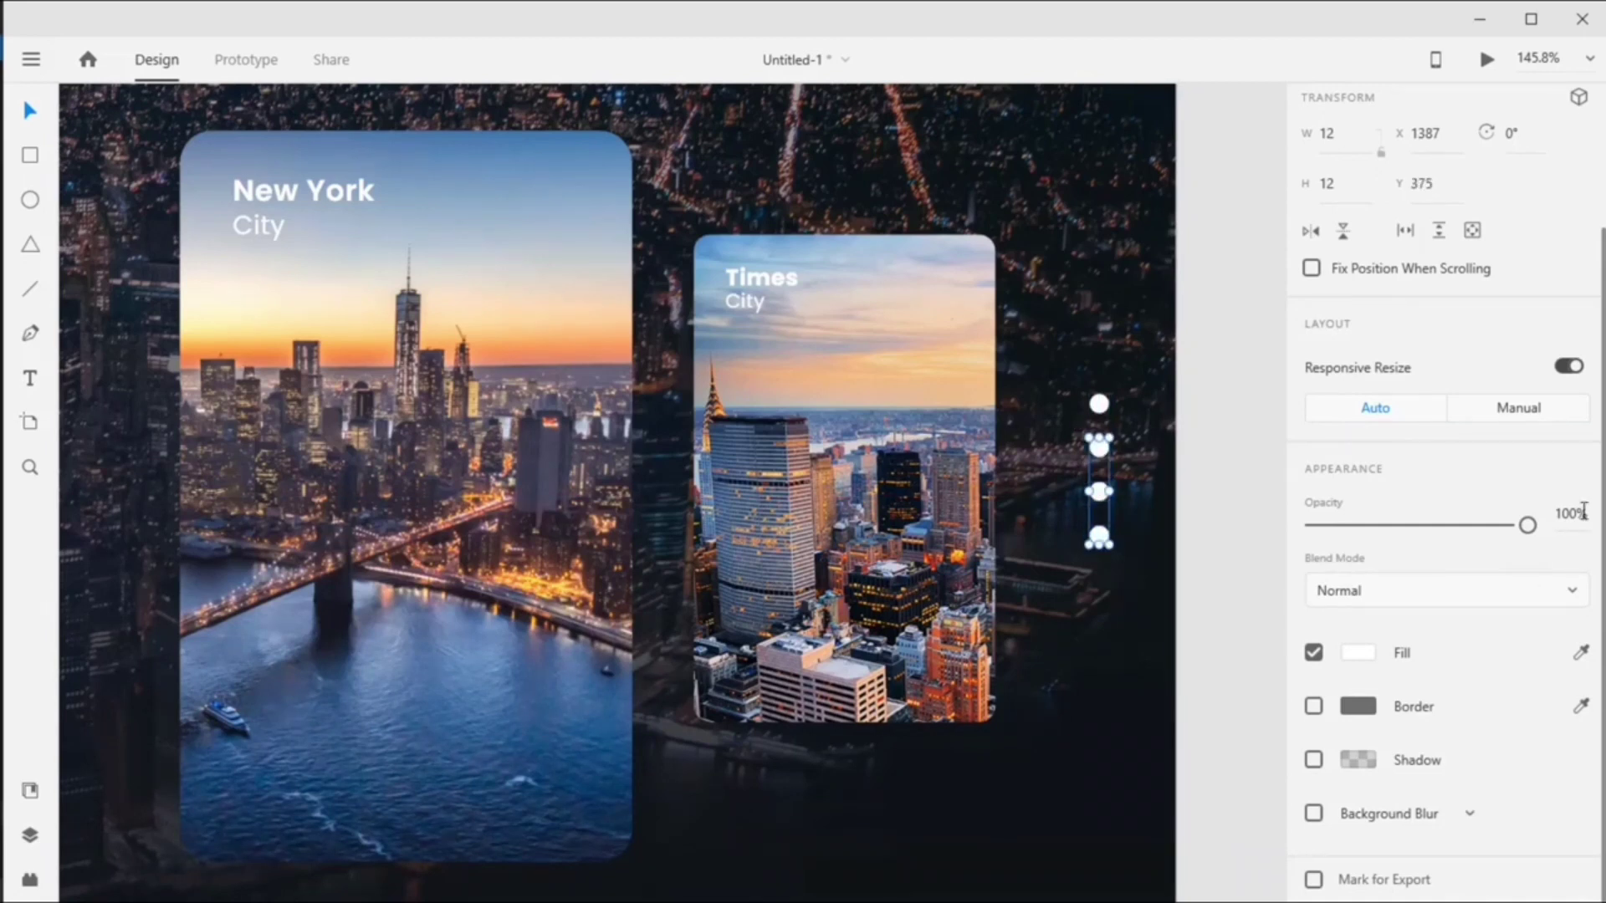
pyautogui.click(1583, 512)
pyautogui.write('35')
pyautogui.press('Return')
# Select all four dots and shift the column so it is vertically centred beside the Times City card.
pyautogui.keyDown('shift'); pyautogui.click(1099, 404); pyautogui.keyUp('shift')
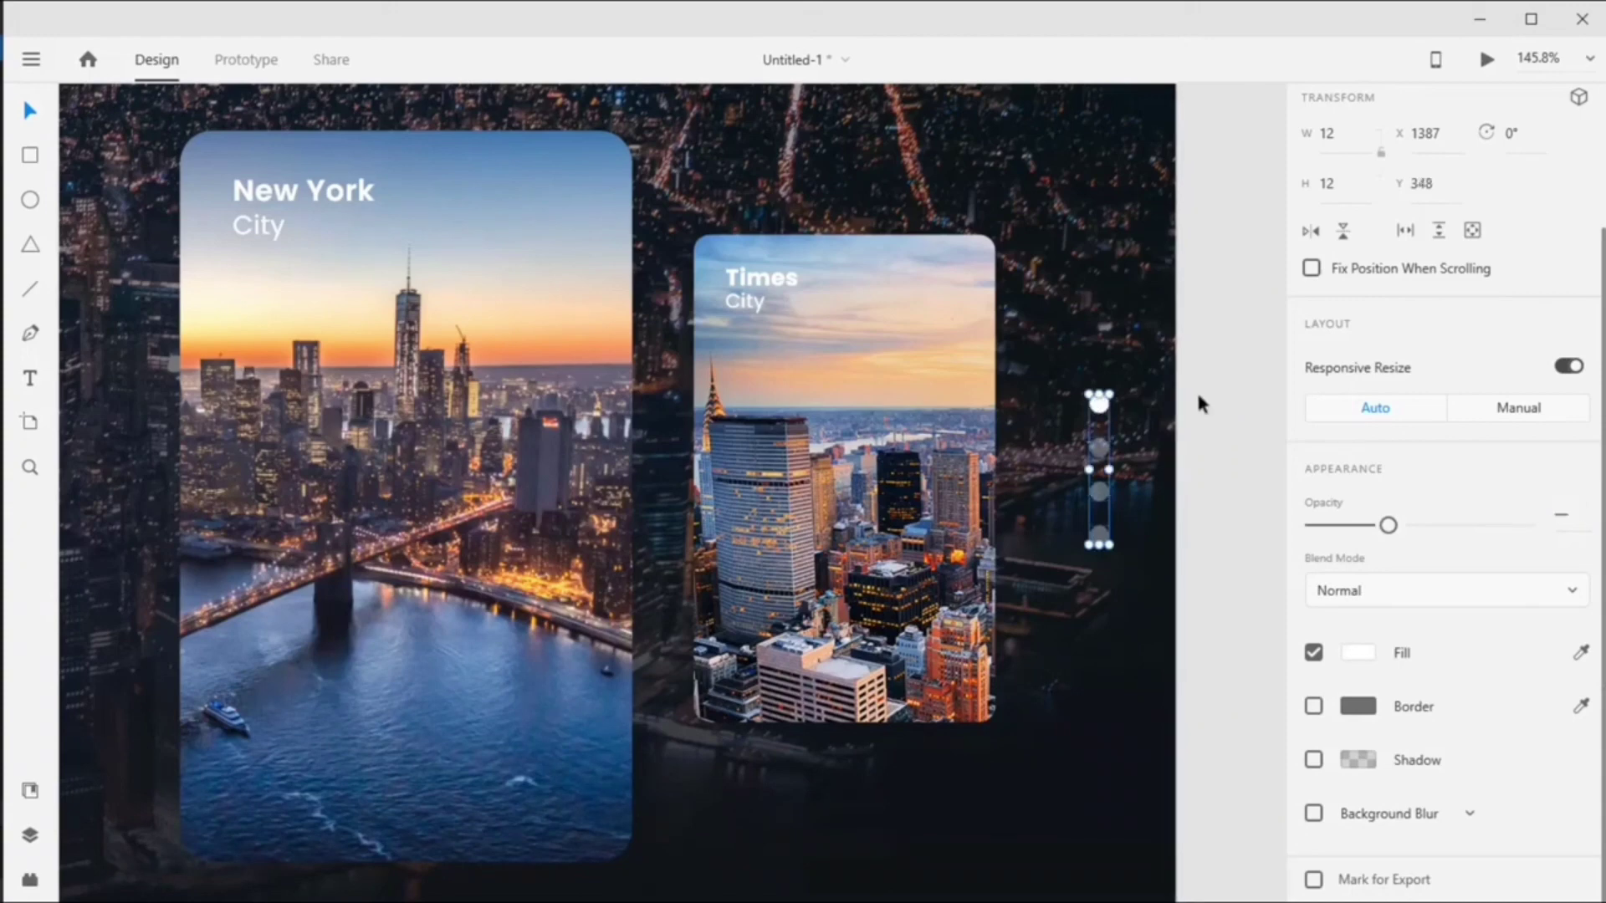
pyautogui.hotkey('ctrl', '0')
pyautogui.scroll(1, 1205, 384)
pyautogui.moveTo(1159, 412); pyautogui.dragTo(1162, 421)
pyautogui.click(1231, 372)
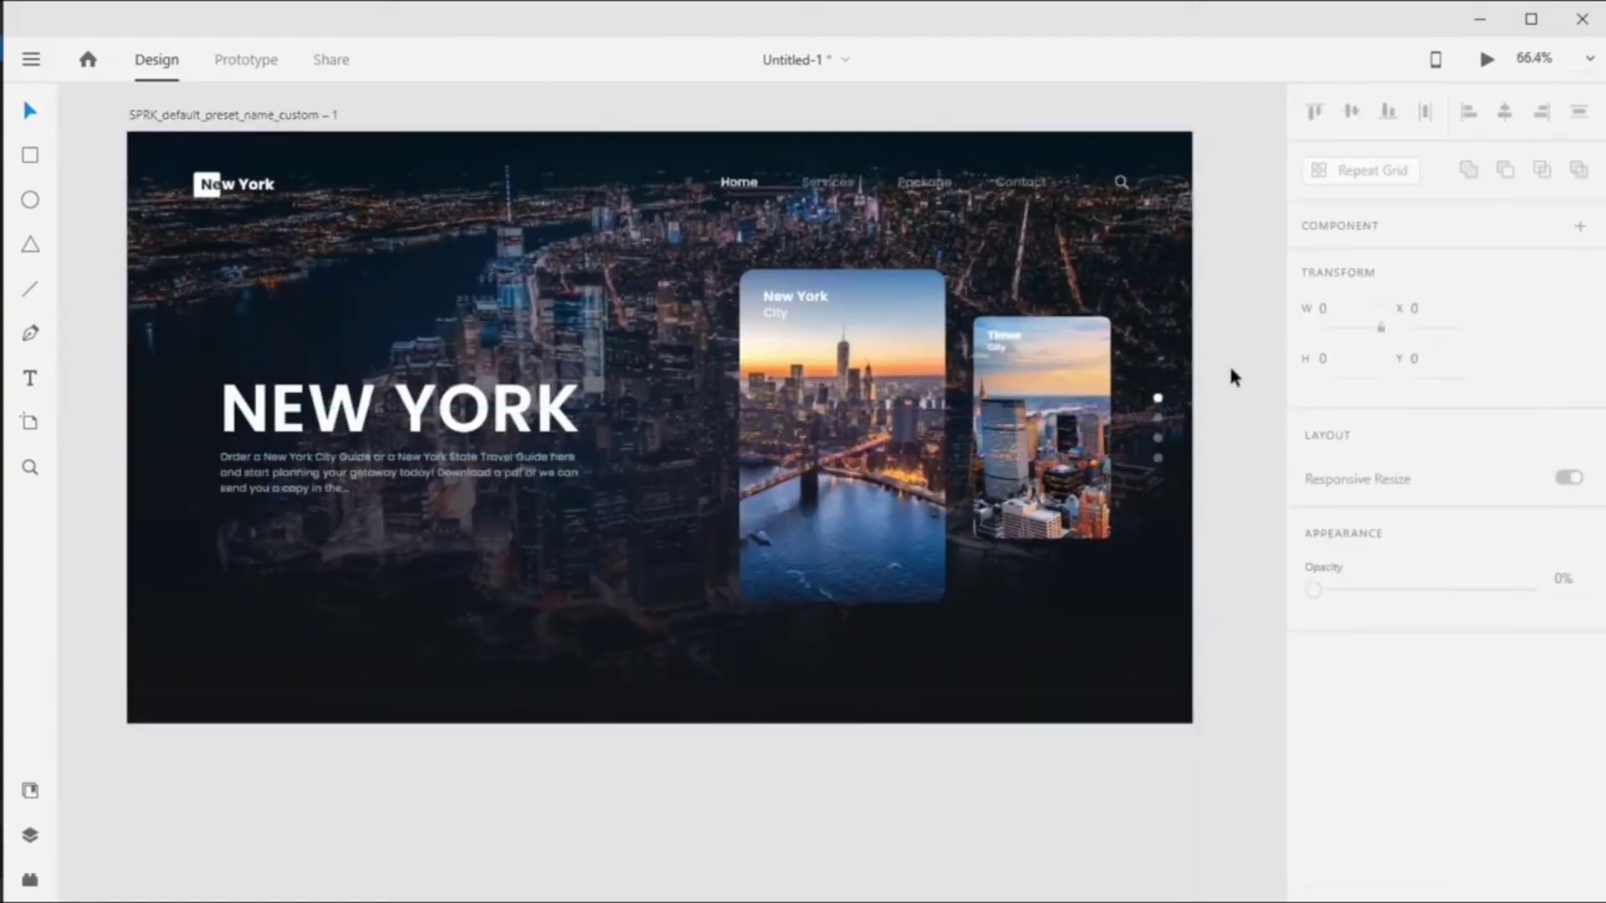
# Add a "Culture Festival" text near the artboard's lower edge, formatted in Poppins SemiBold at size 22.
pyautogui.click(30, 378)
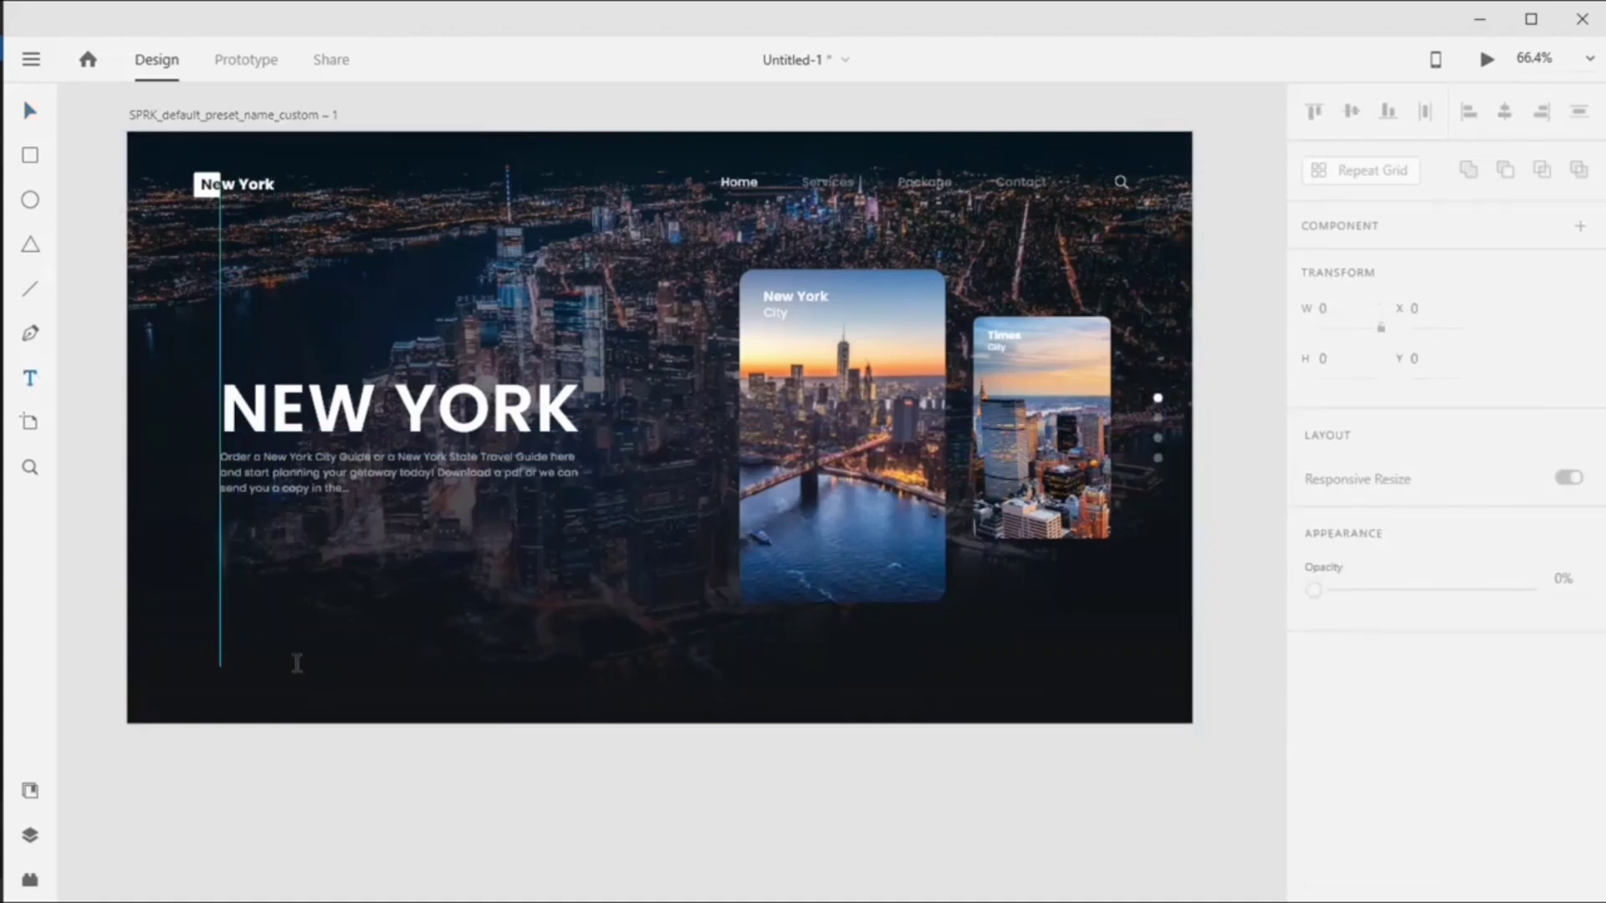
pyautogui.click(336, 665)
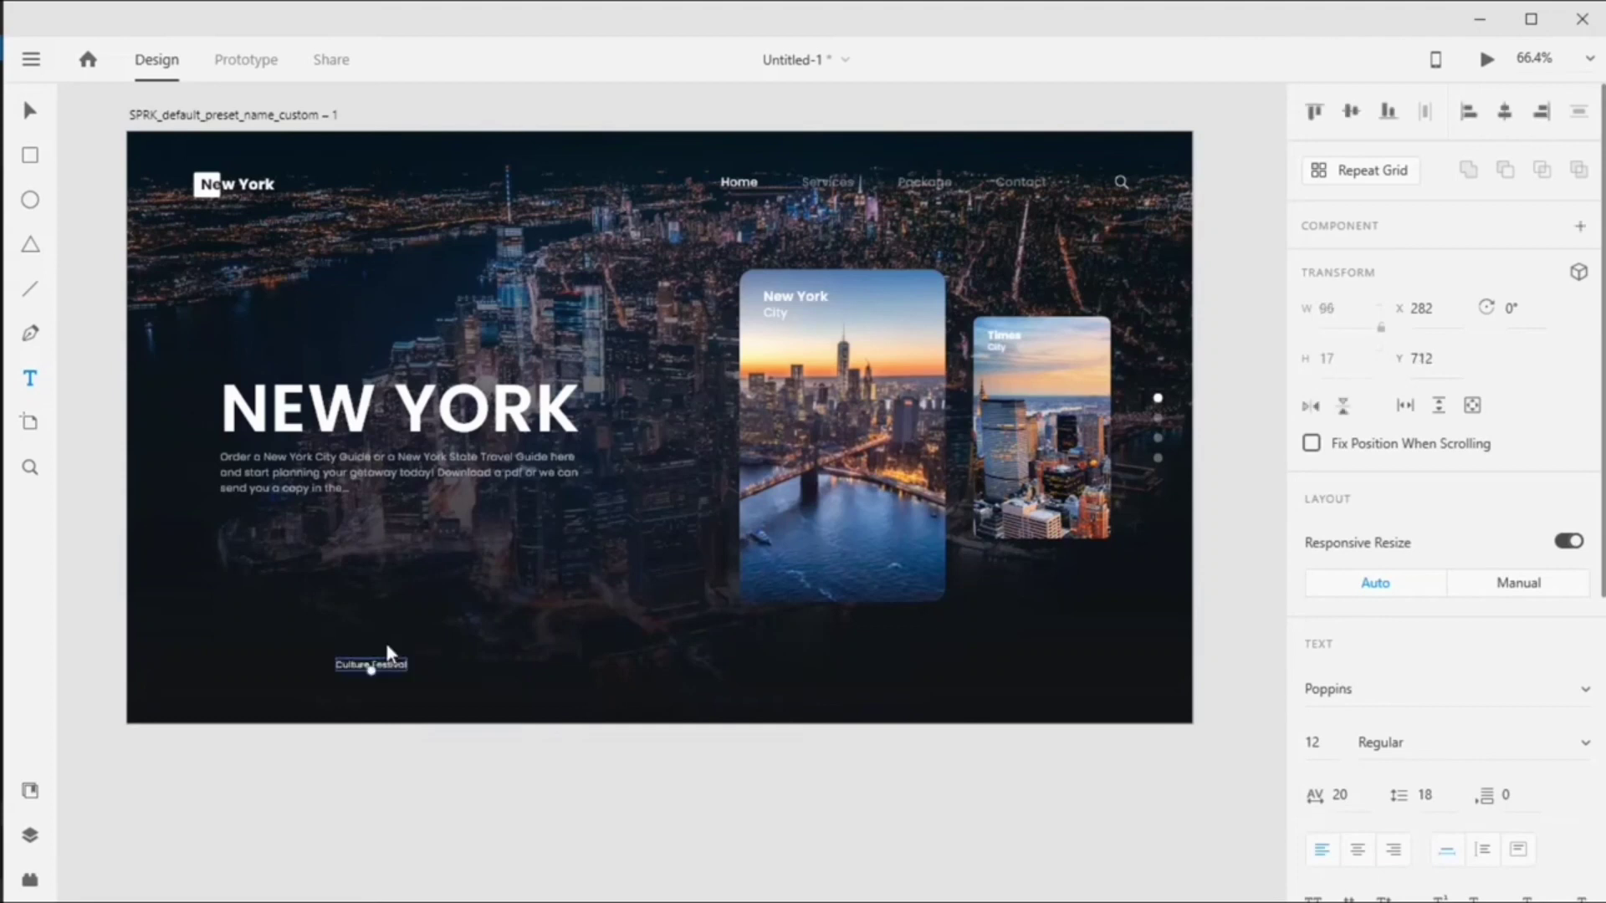
pyautogui.scroll(-5, 1523, 359)
pyautogui.click(1584, 373)
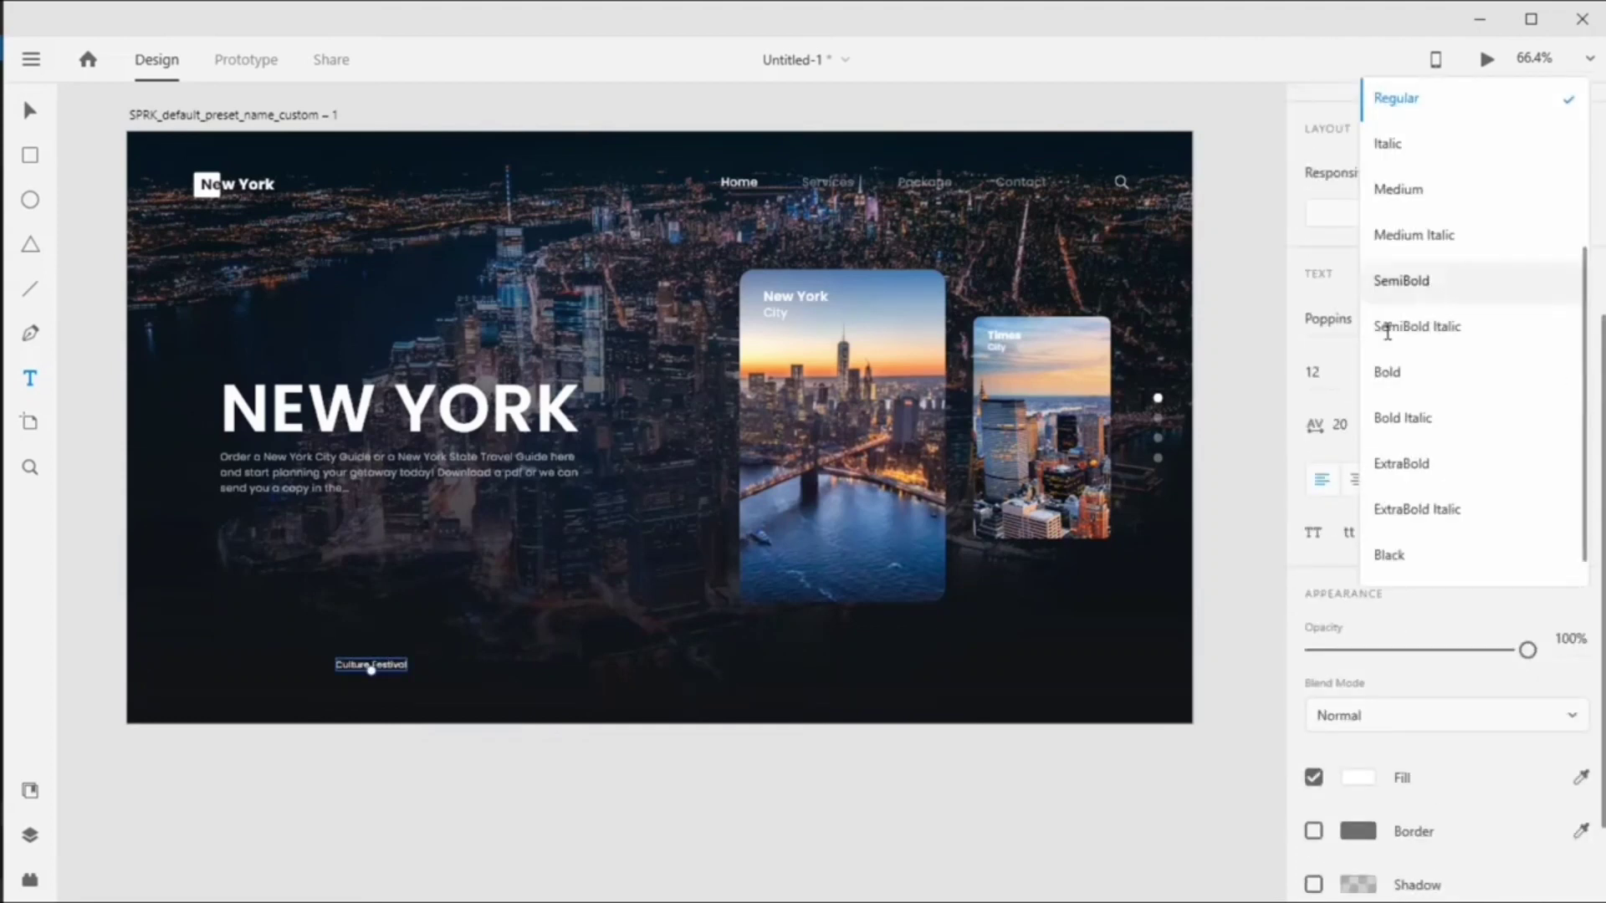
pyautogui.click(1396, 284)
pyautogui.click(1312, 372)
pyautogui.write('22')
pyautogui.press('Return')
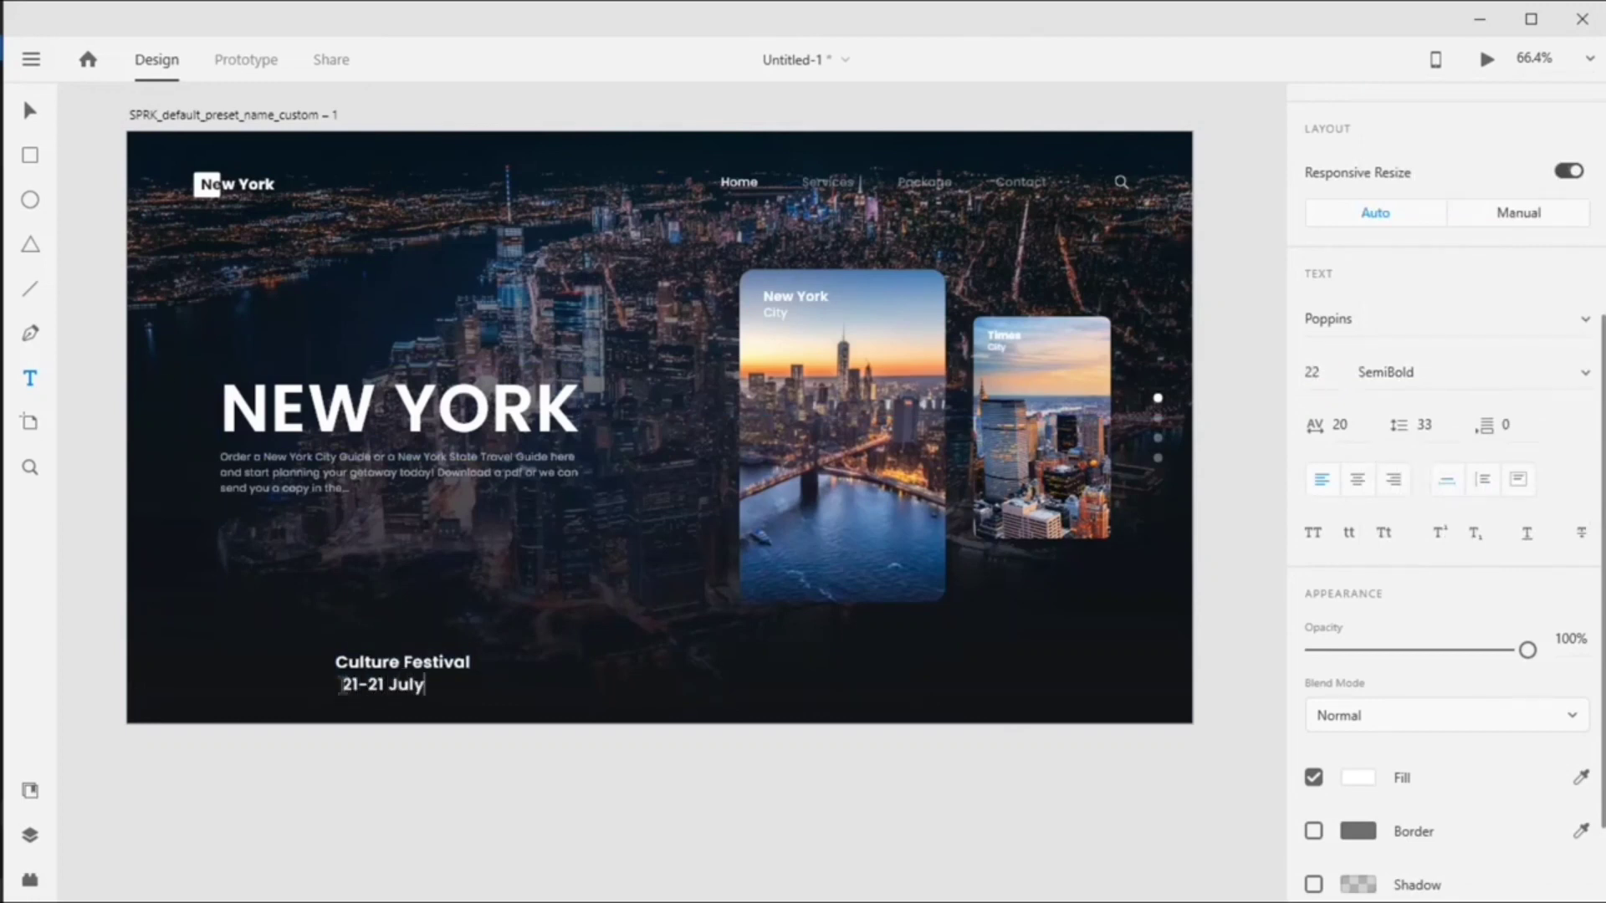
# Place a "21-21 July" date text under Culture Festival and format it with Regular weight and size 18.
pyautogui.click(341, 685)
pyautogui.click(1587, 378)
pyautogui.scroll(2, 1419, 268)
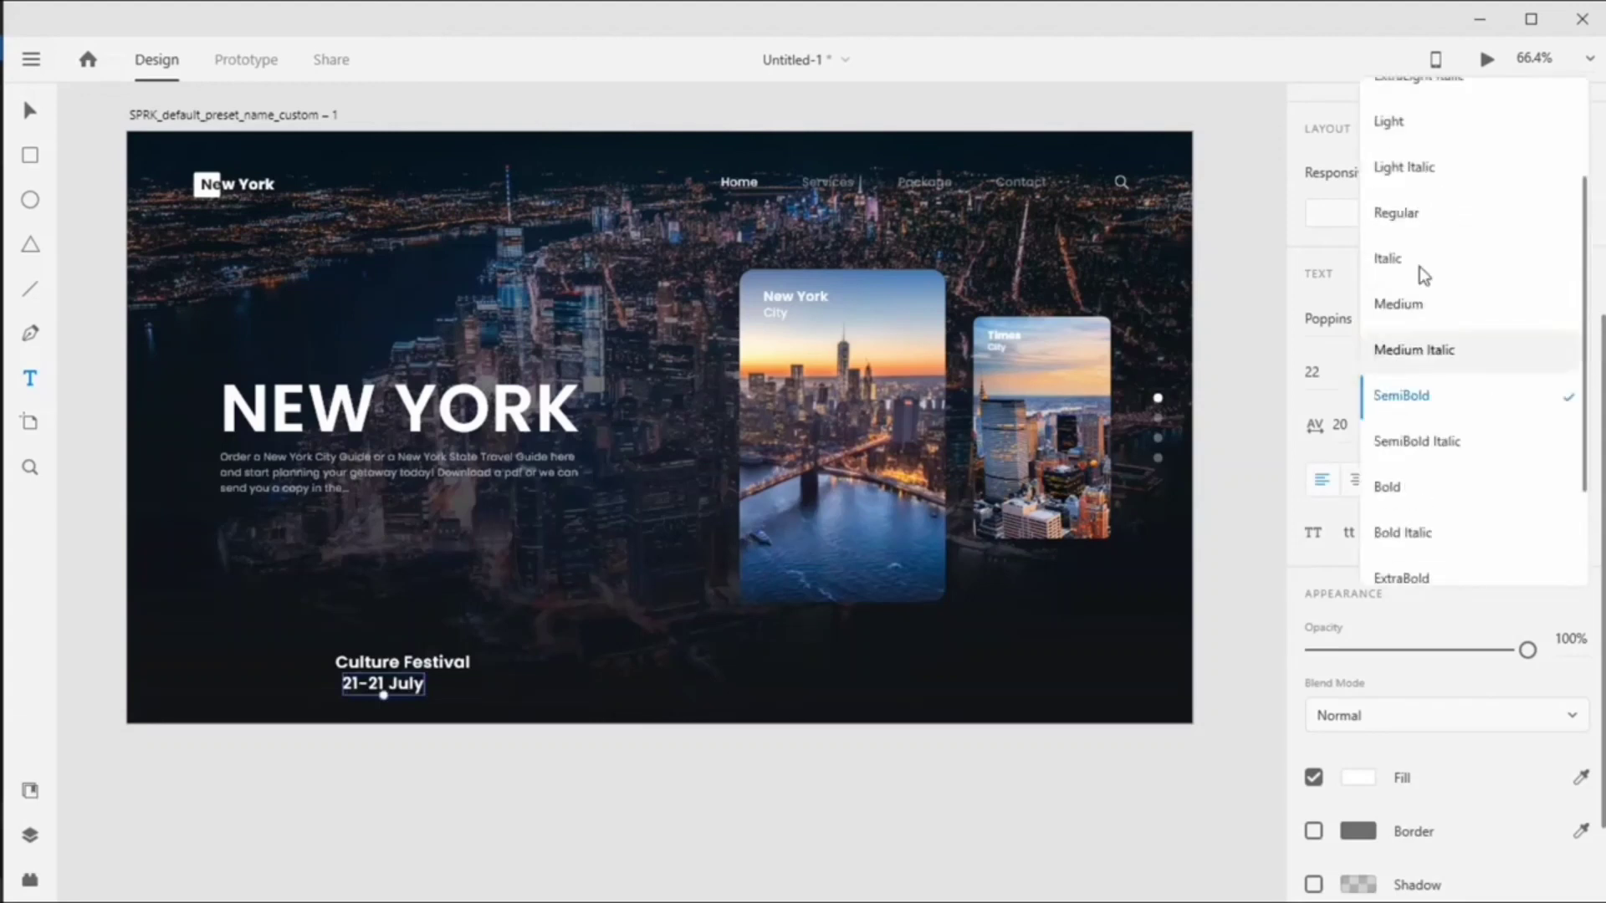
pyautogui.click(1416, 268)
pyautogui.click(1299, 376)
pyautogui.write('18')
pyautogui.press('Return')
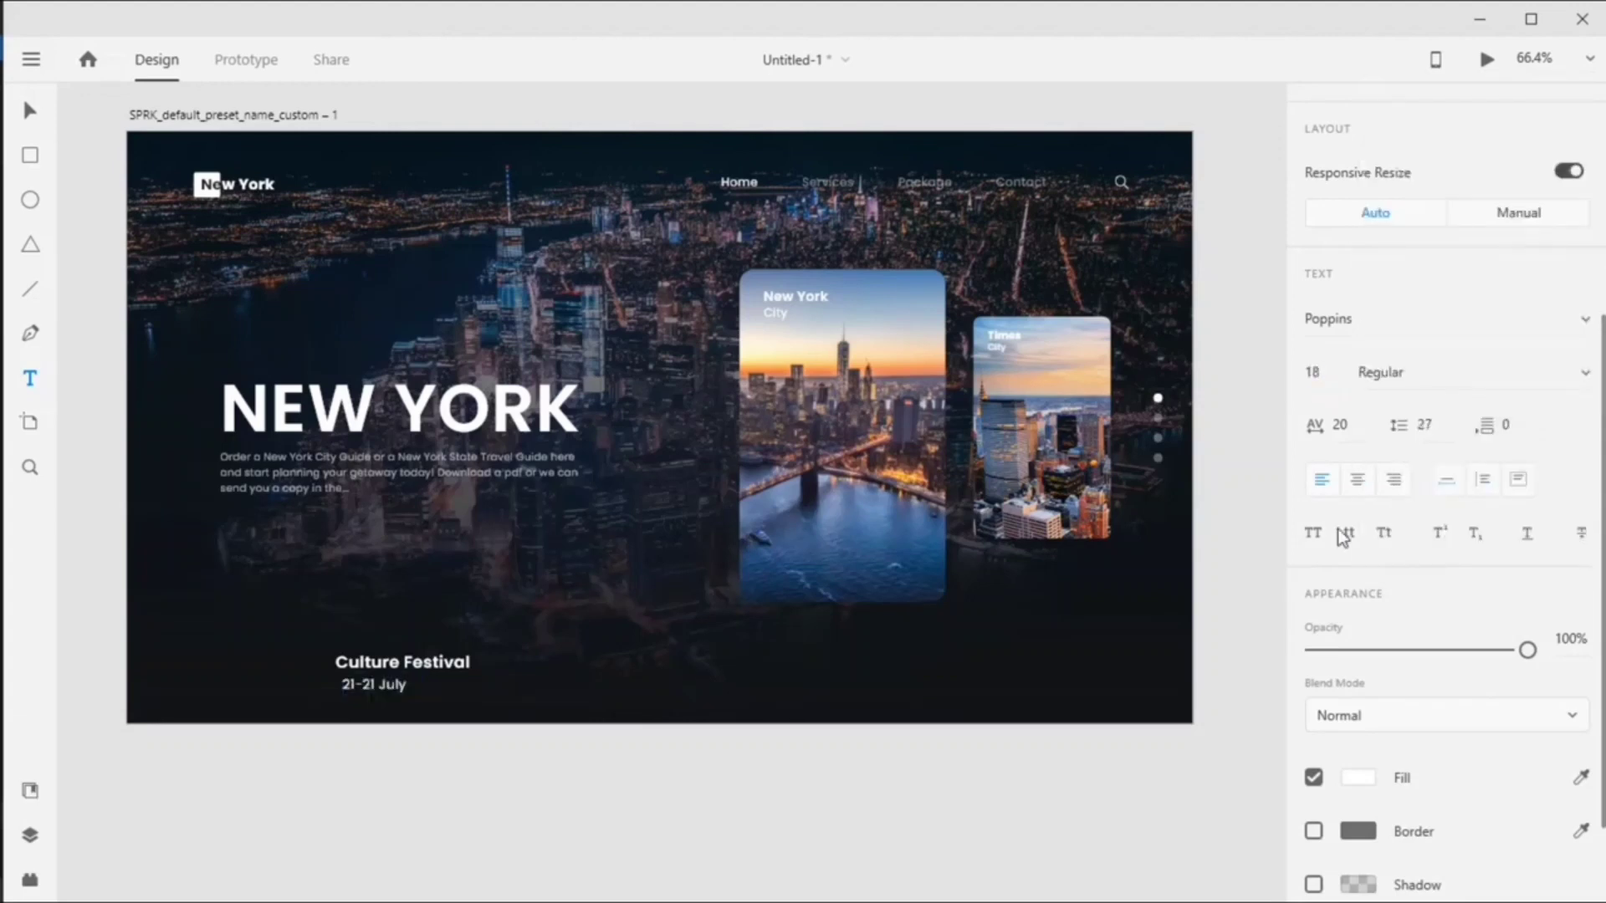
# Set the date text's fill colour to hex 727272.
pyautogui.click(1358, 778)
pyautogui.click(1121, 818)
pyautogui.write('727272')
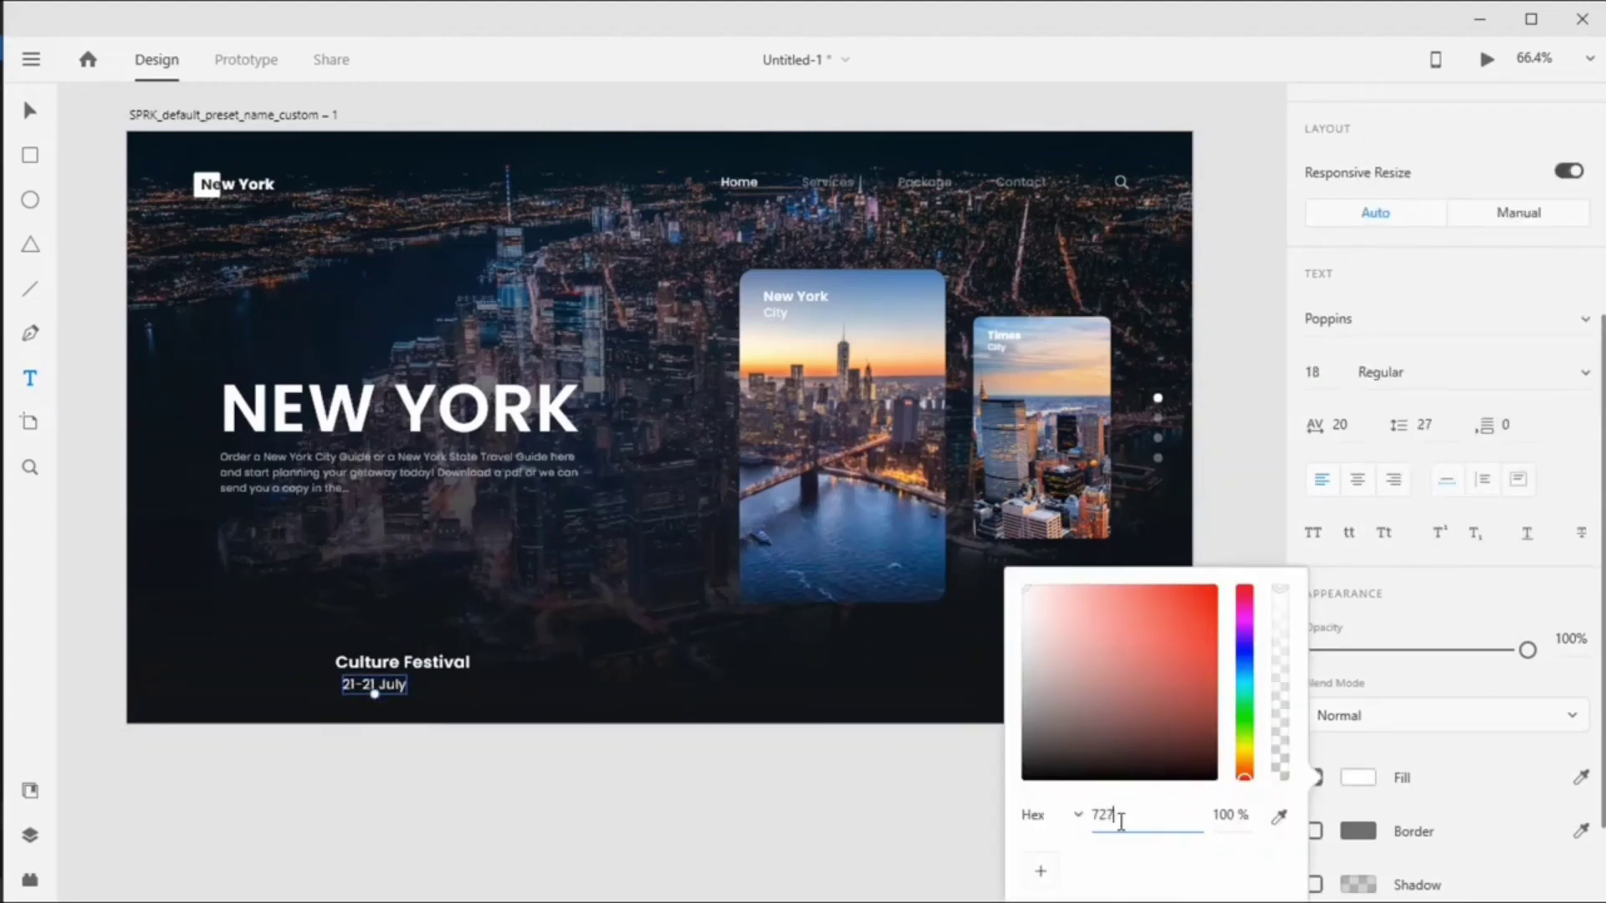
pyautogui.press('Return')
pyautogui.click(840, 817)
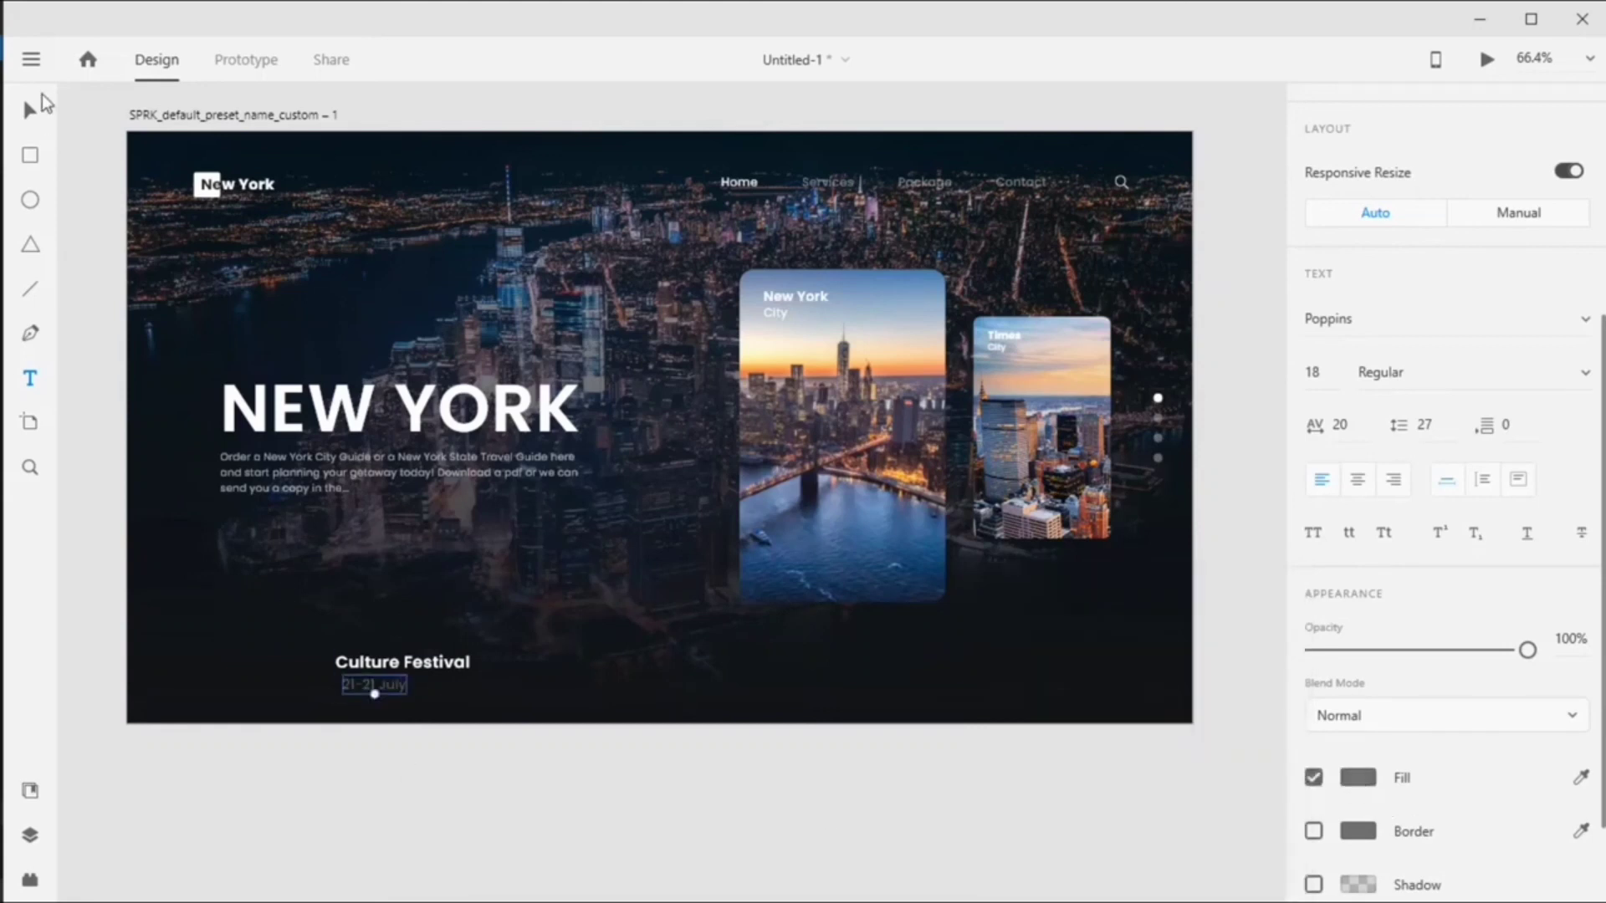
pyautogui.click(29, 111)
pyautogui.click(494, 616)
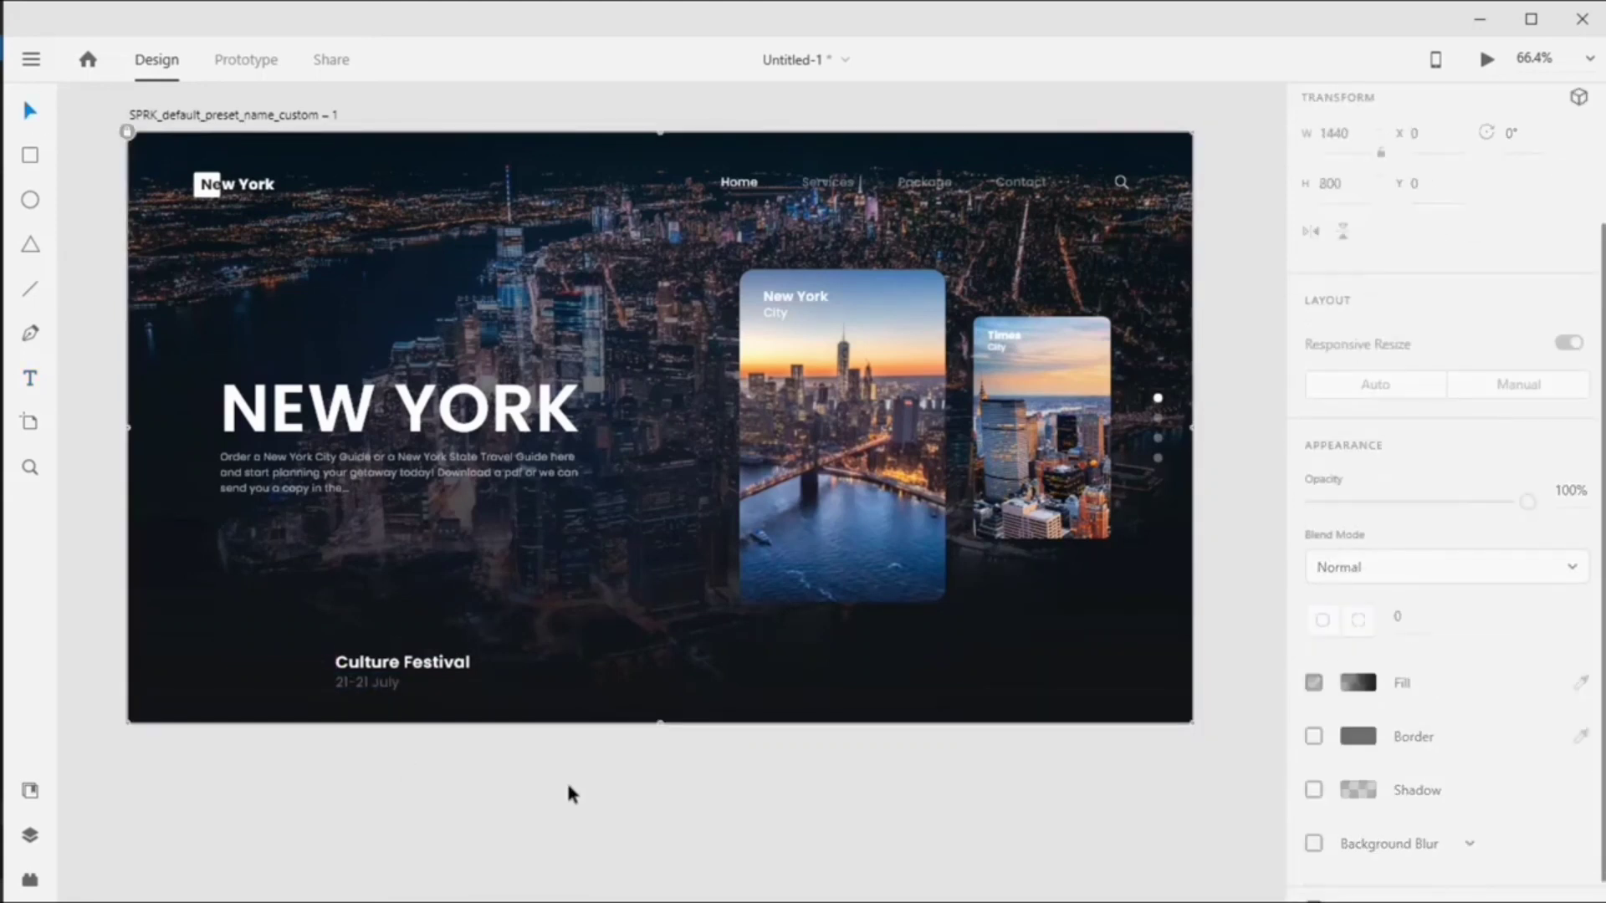
# Draw a vertical divider line beside the Culture Festival text and set its height to 60.
pyautogui.moveTo(336, 651)
pyautogui.mouseDown()
pyautogui.moveTo(492, 652)
pyautogui.moveTo(492, 692)
pyautogui.mouseUp()
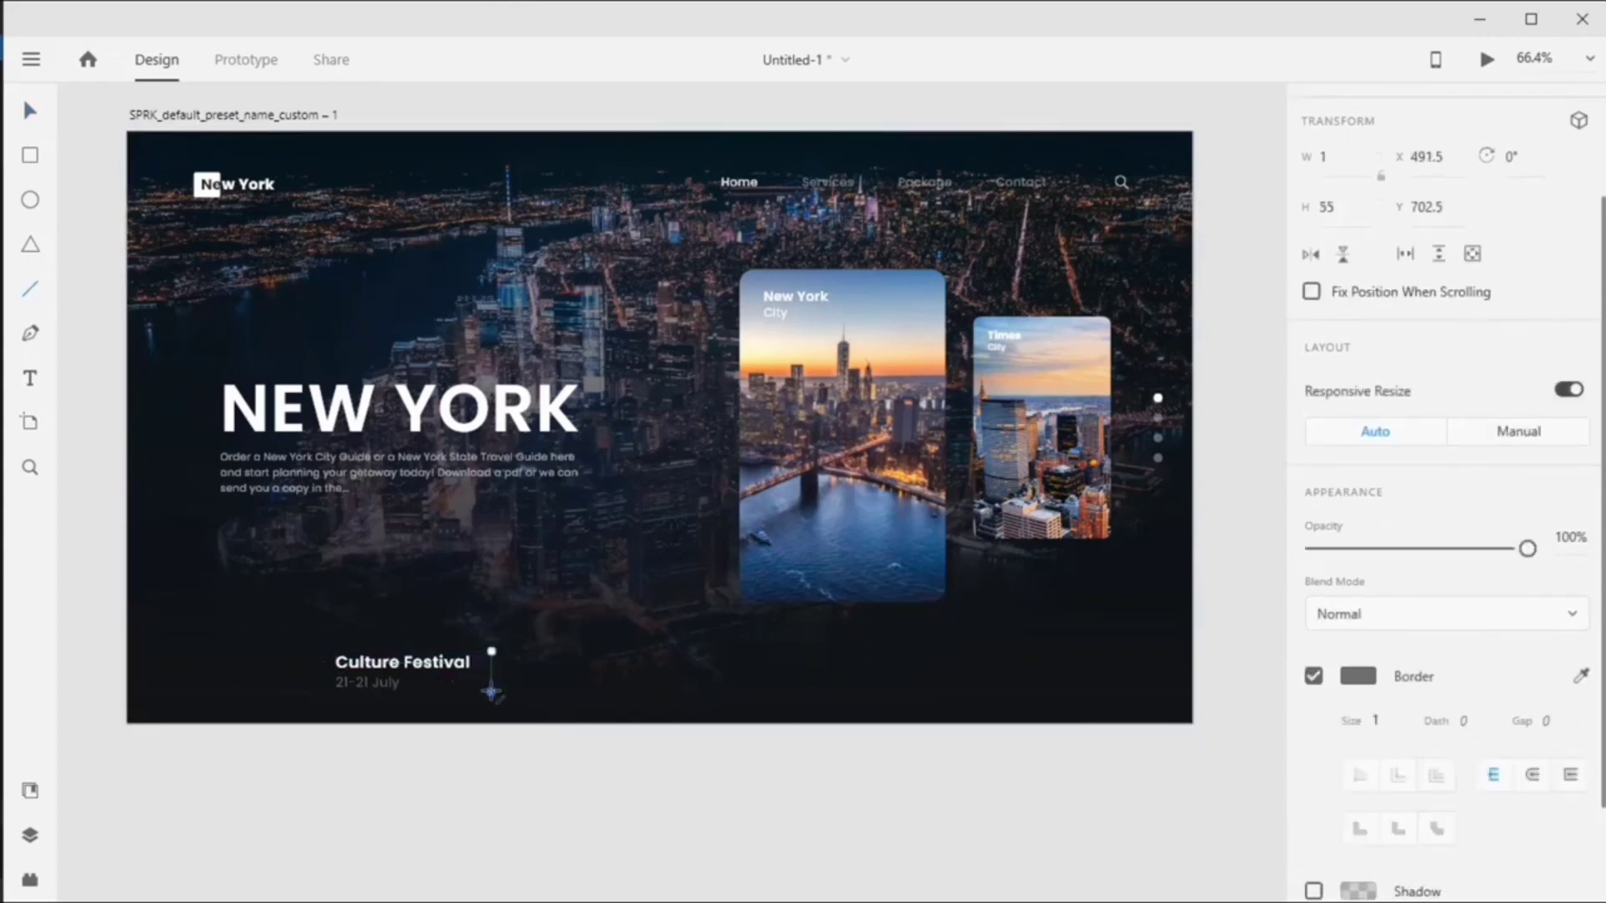
pyautogui.click(1327, 206)
pyautogui.write('60')
pyautogui.press('Return')
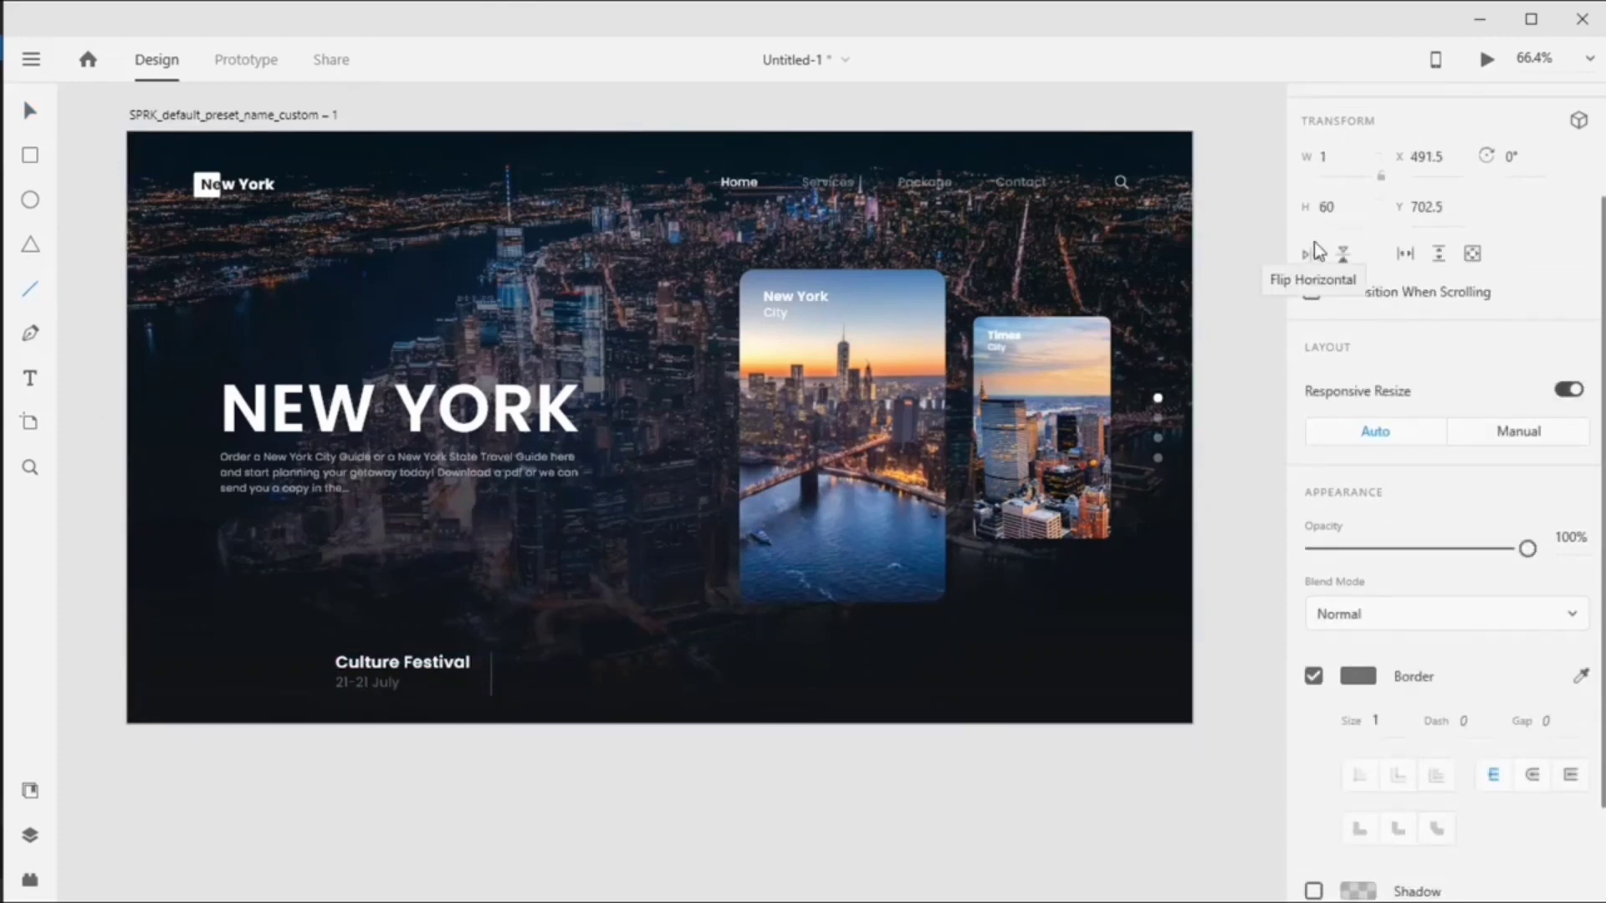
# Set the divider line's border colour to hex 747474 and move it slightly closer to the Culture Festival text.
pyautogui.click(1359, 677)
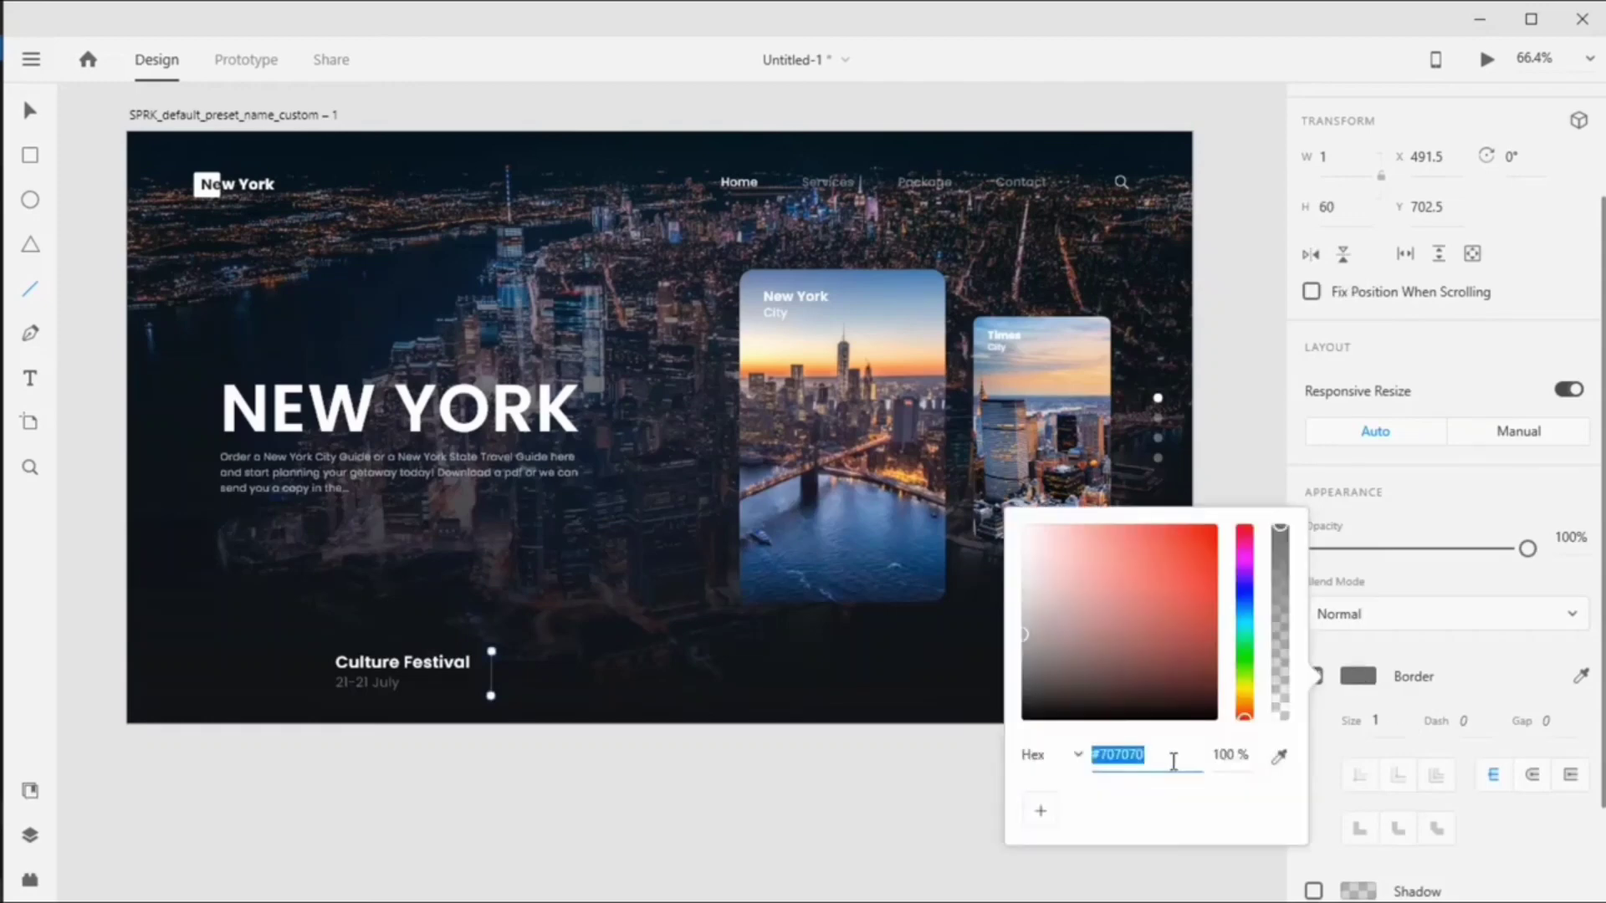
pyautogui.write('747474')
pyautogui.press('Return')
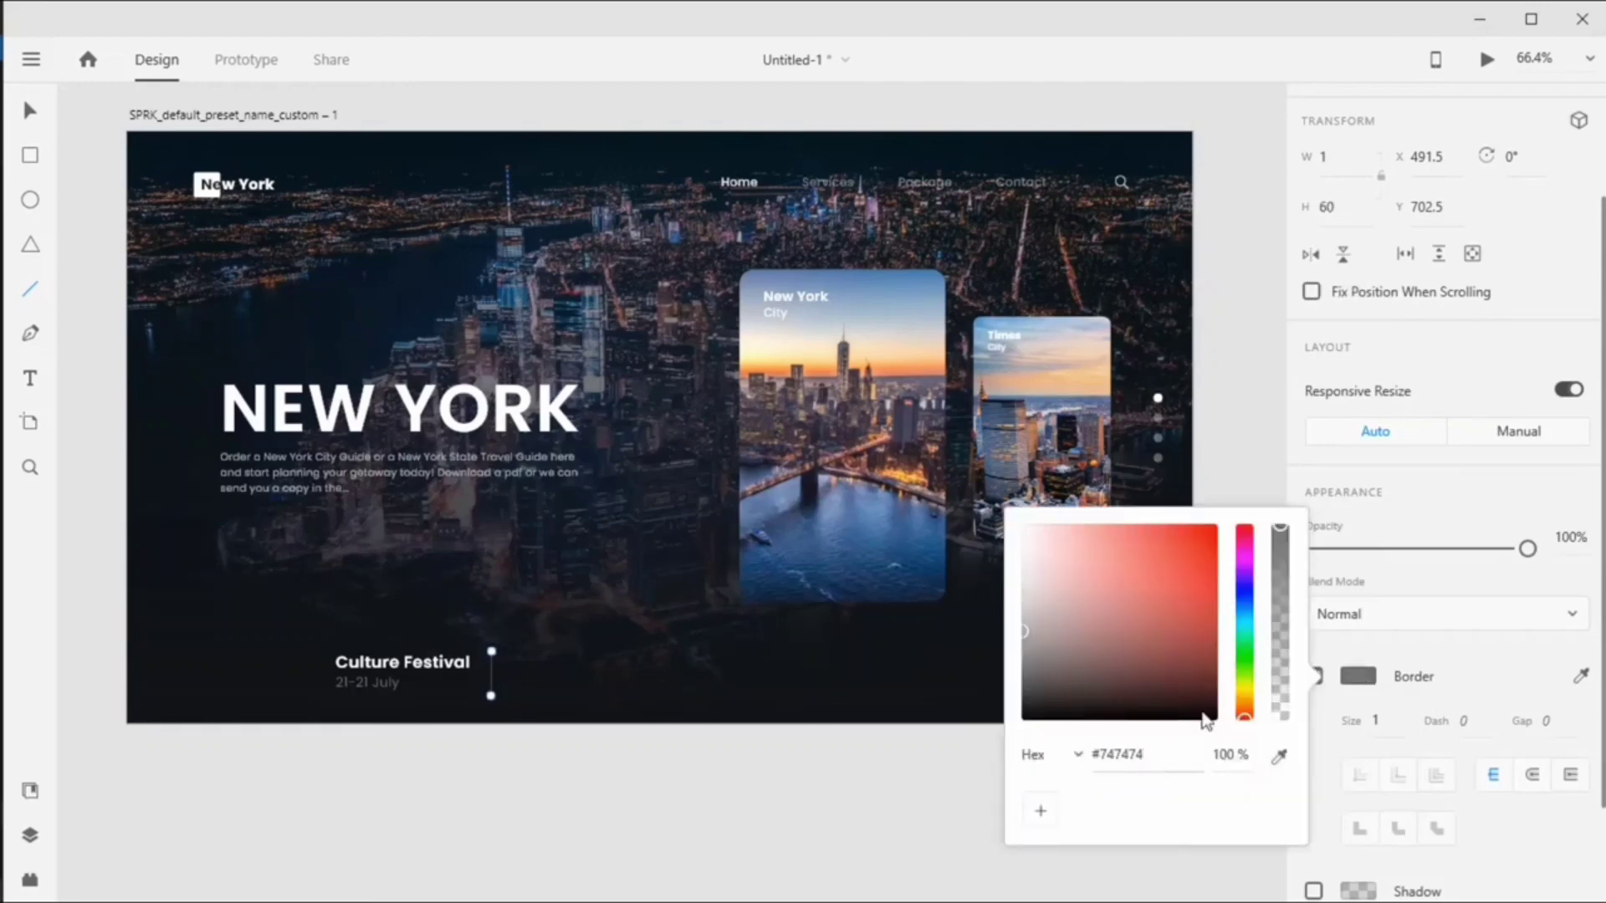
pyautogui.click(1348, 688)
pyautogui.scroll(3, 493, 619)
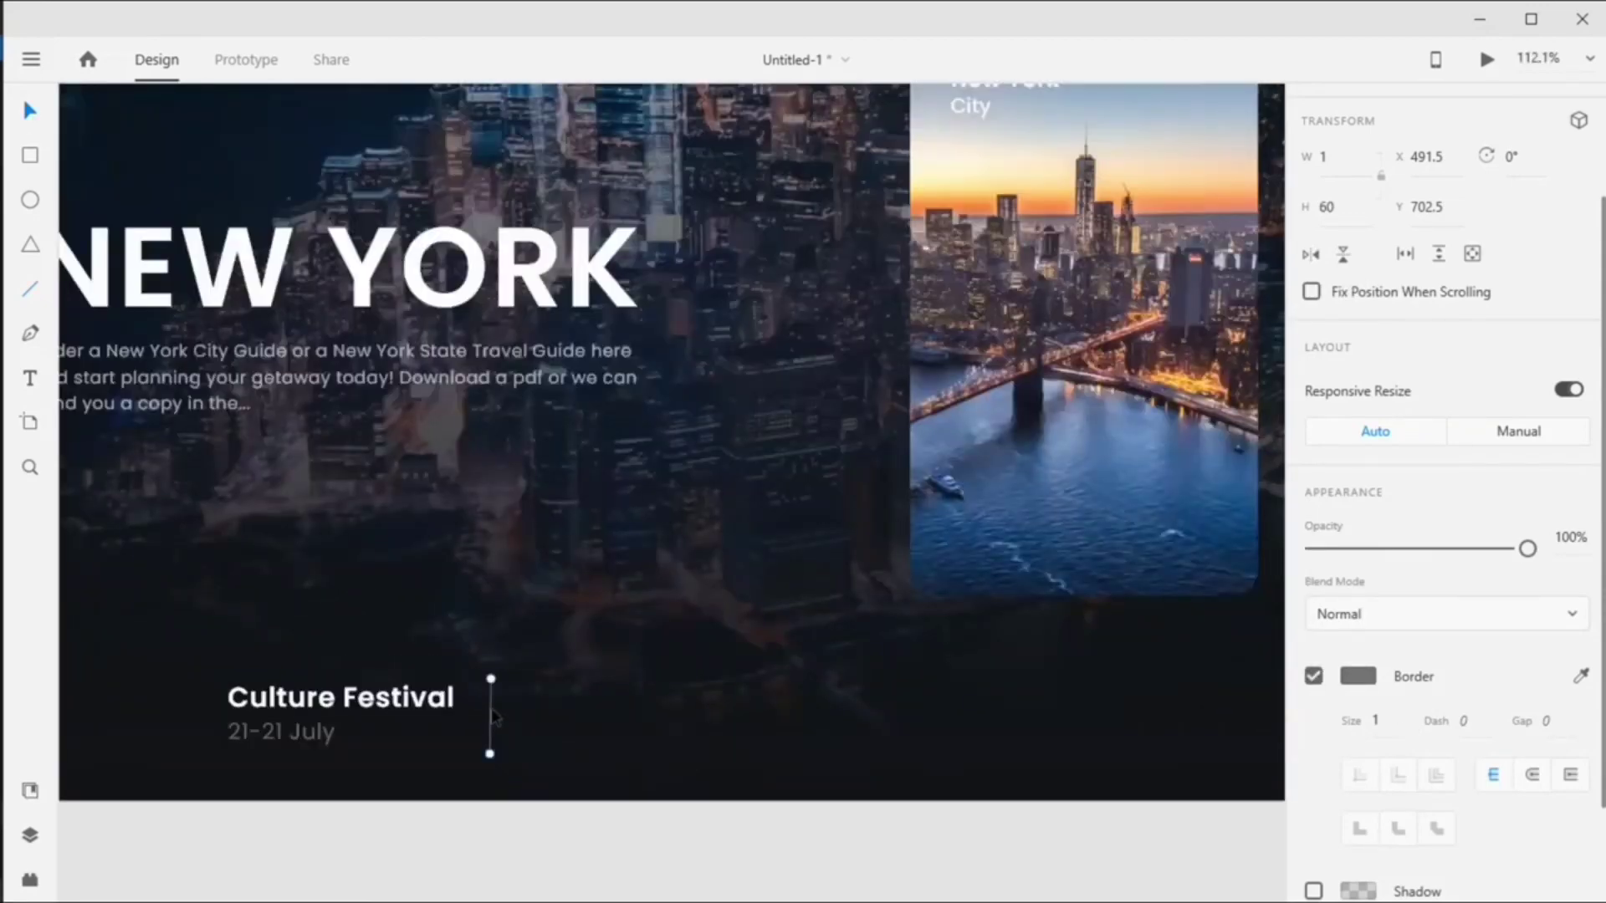
pyautogui.moveTo(494, 717); pyautogui.dragTo(483, 718)
# Copy the "Trusted results for New York Digital Agencies" paragraph from the Notepad file and paste it as text beside the divider line.
pyautogui.click(503, 696)
pyautogui.hotkey('alt', 'Tab')
pyautogui.moveTo(542, 332); pyautogui.dragTo(244, 290)
pyautogui.hotkey('ctrl', 'c')
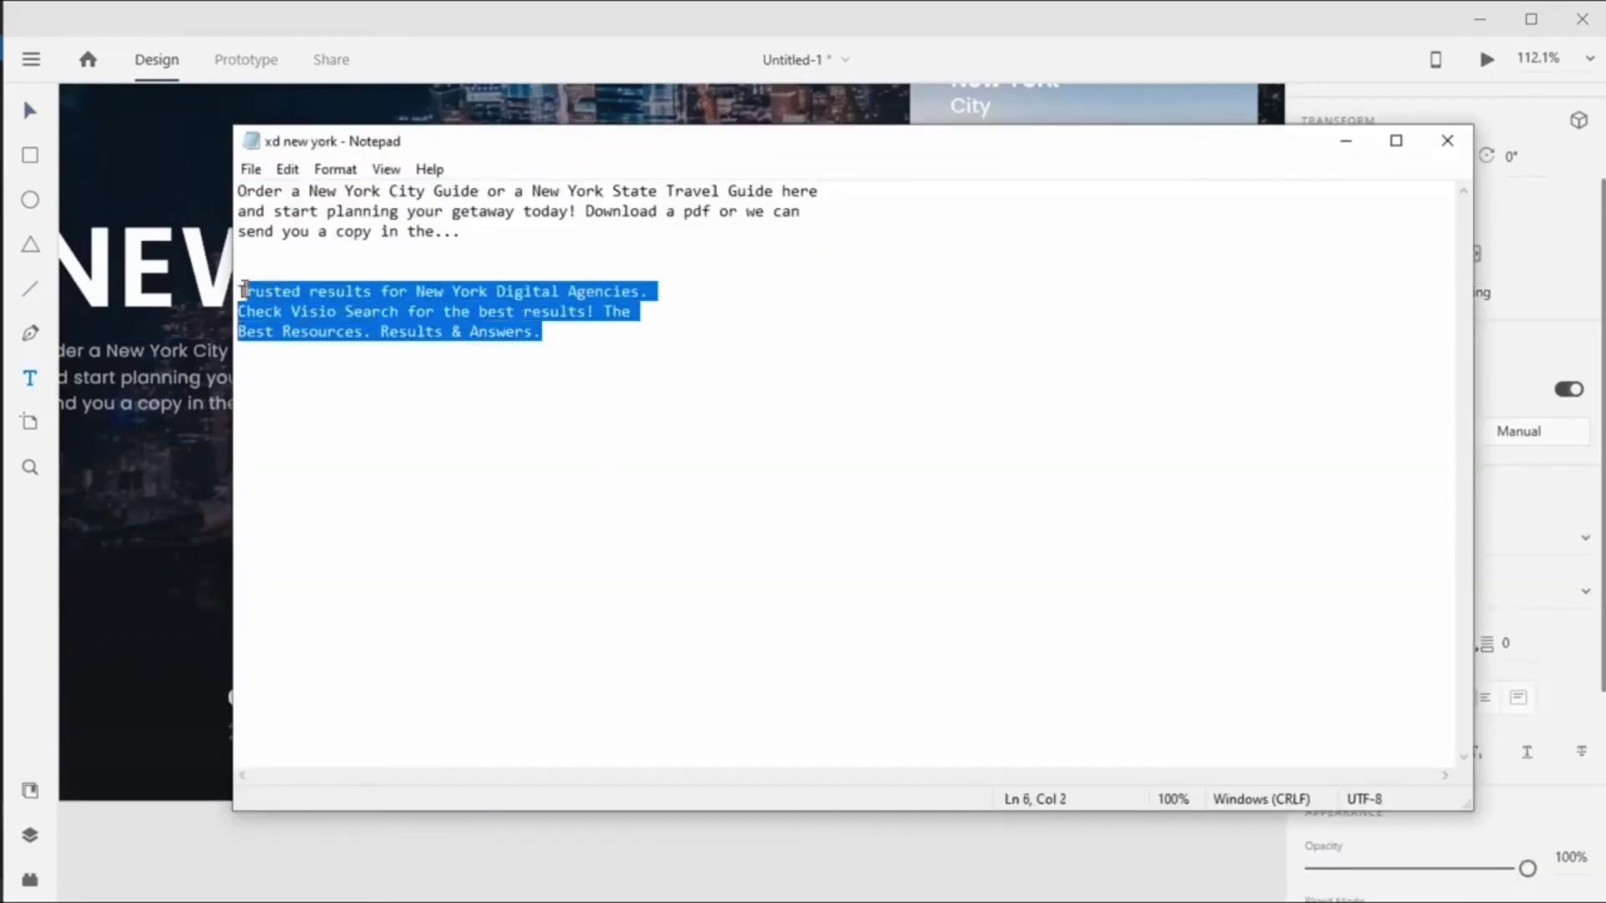
pyautogui.click(1447, 140)
pyautogui.hotkey('ctrl', 'v')
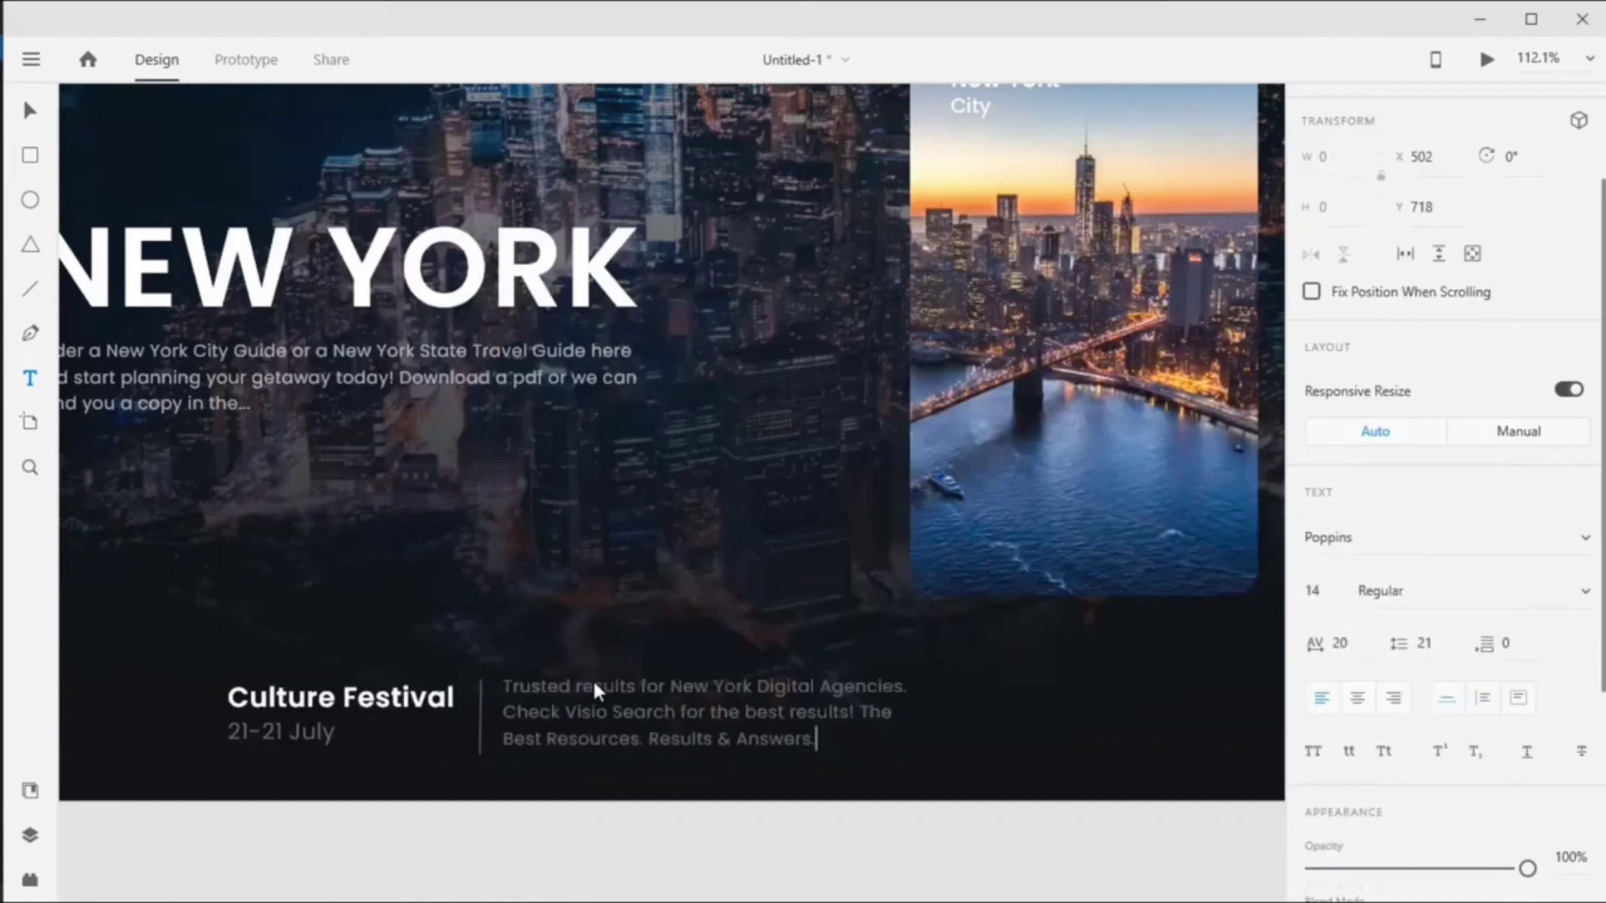
pyautogui.scroll(-5, 1487, 752)
pyautogui.press('Escape')
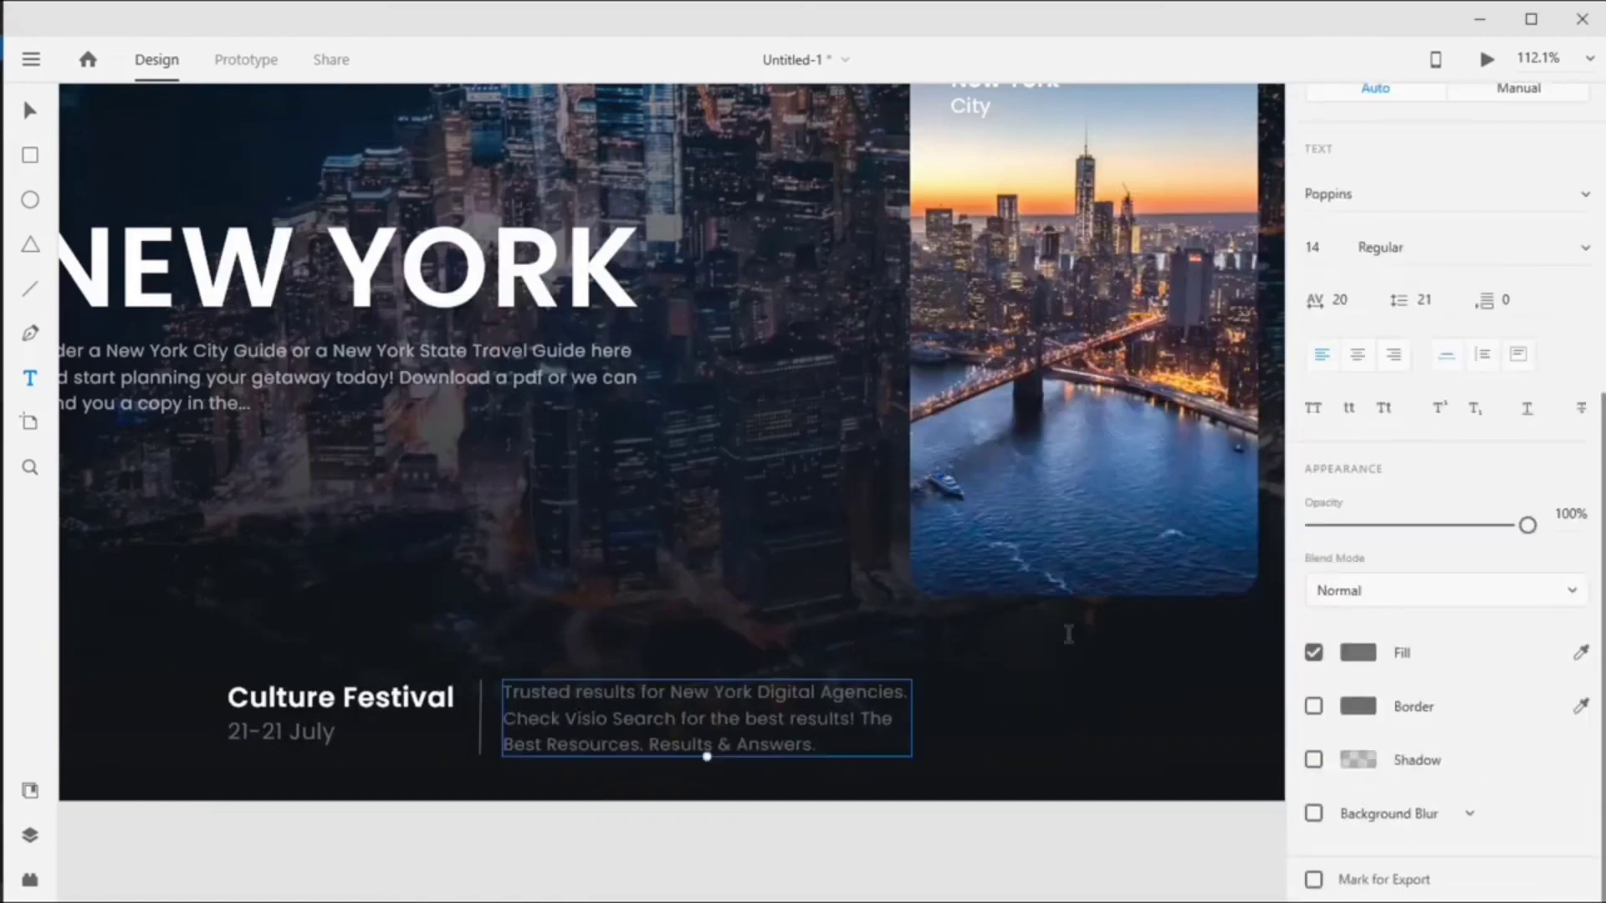
# Set the pasted paragraph's fill colour to hex bebebe.
pyautogui.click(1365, 661)
pyautogui.write('bebebe')
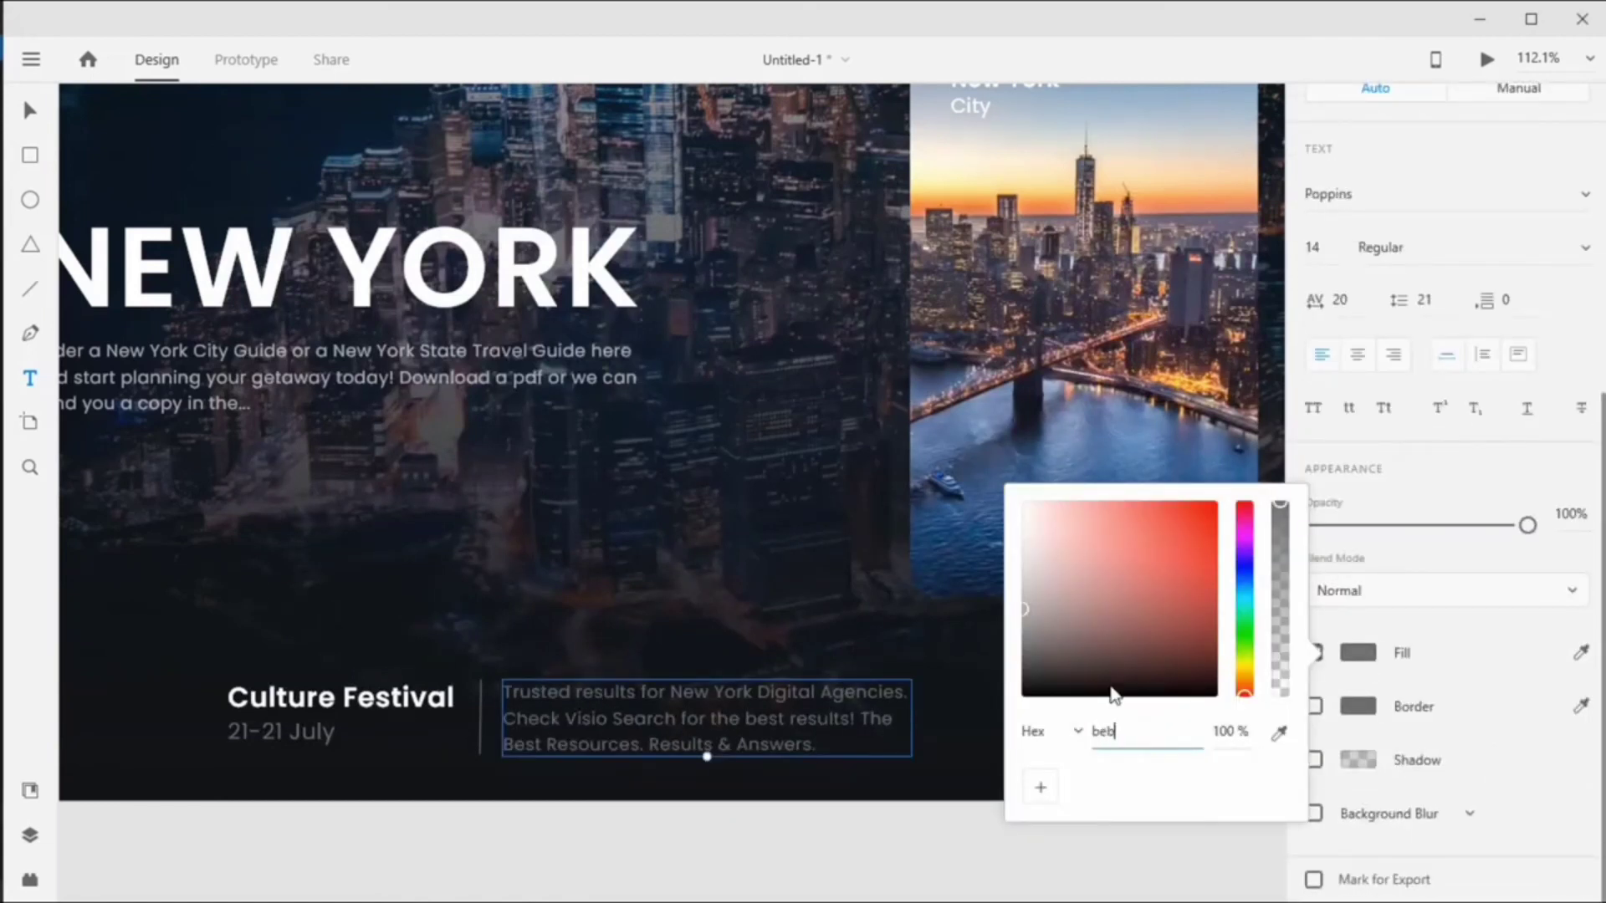
pyautogui.press('Return')
pyautogui.click(1356, 654)
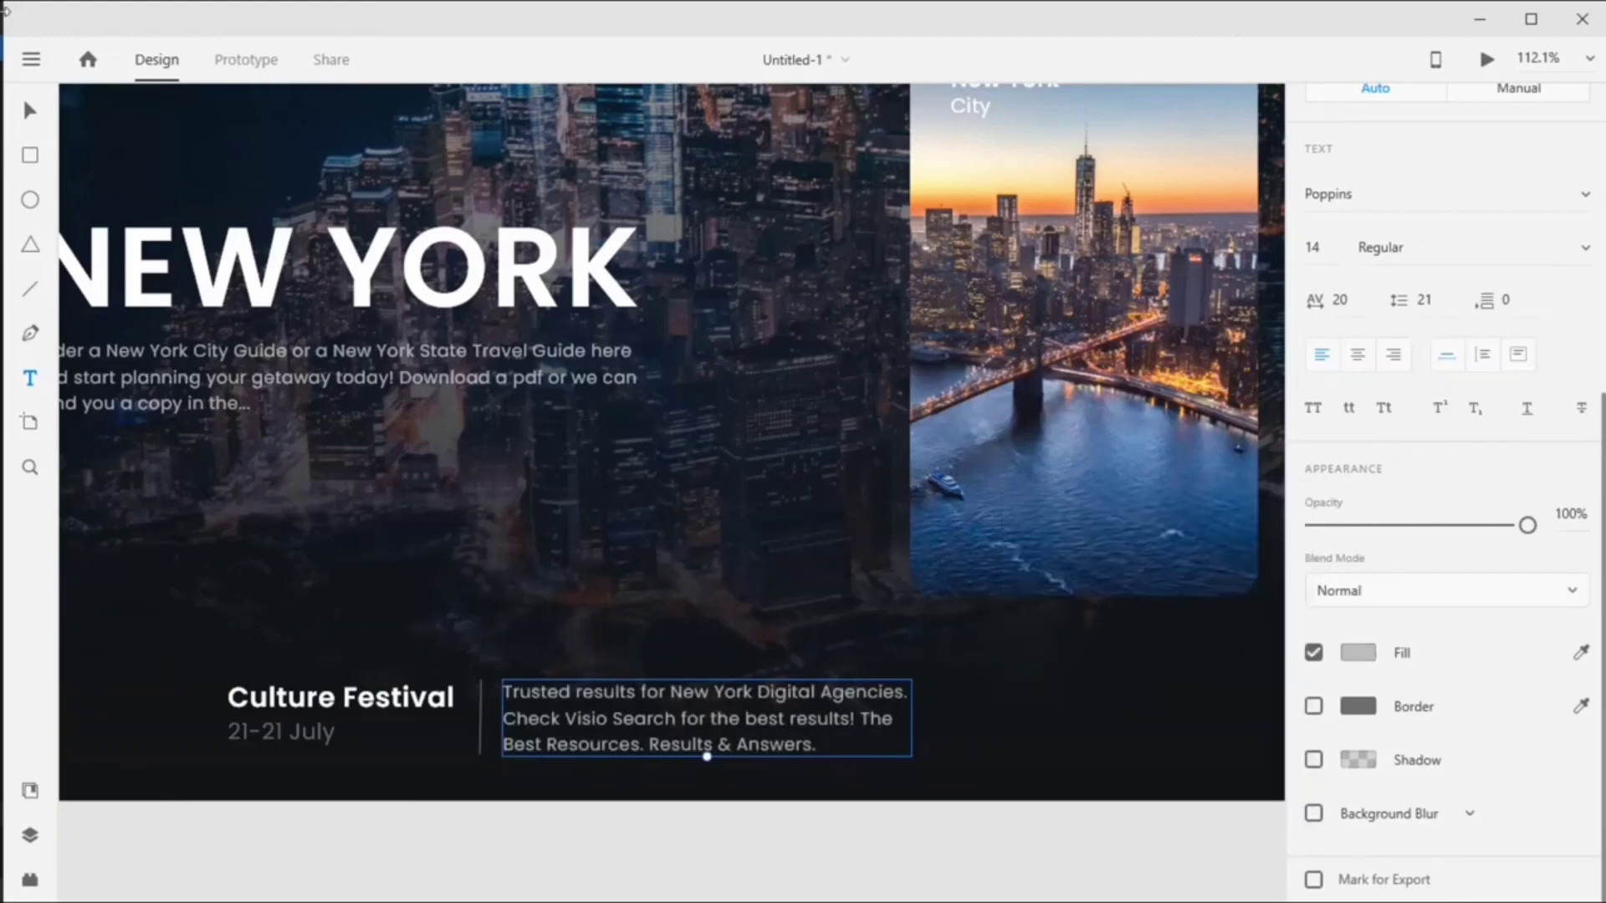
pyautogui.click(31, 110)
pyautogui.click(878, 538)
# Select the Culture Festival title, date, divider and paragraph together and move them about 72 px to the left.
pyautogui.scroll(-5, 879, 539)
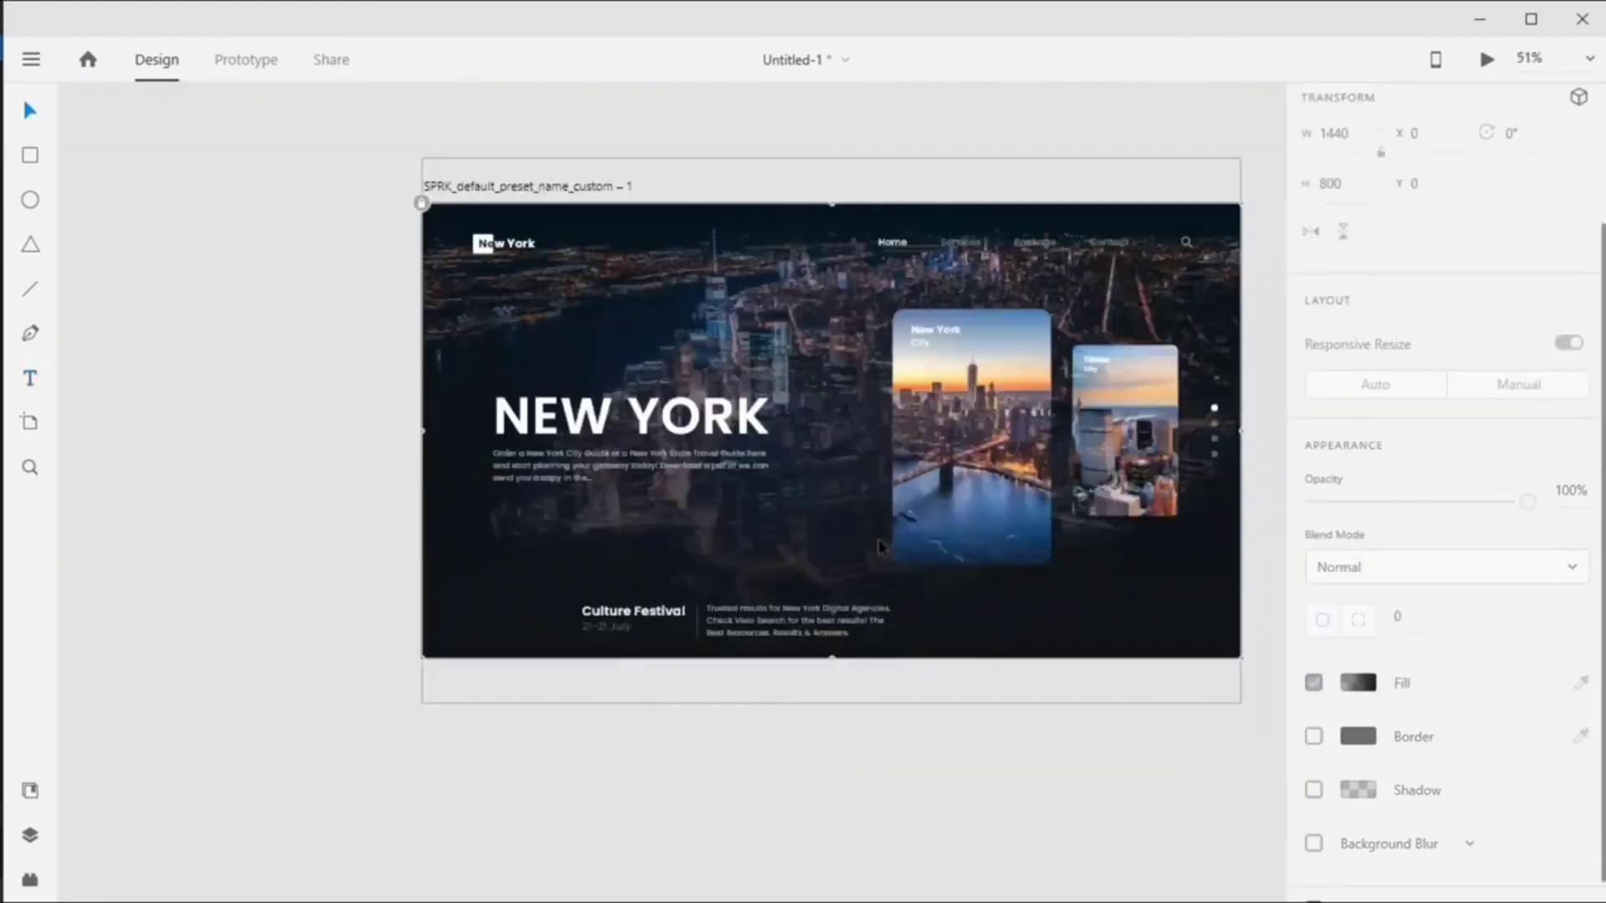
pyautogui.scroll(2, 878, 539)
pyautogui.scroll(-2, 878, 539)
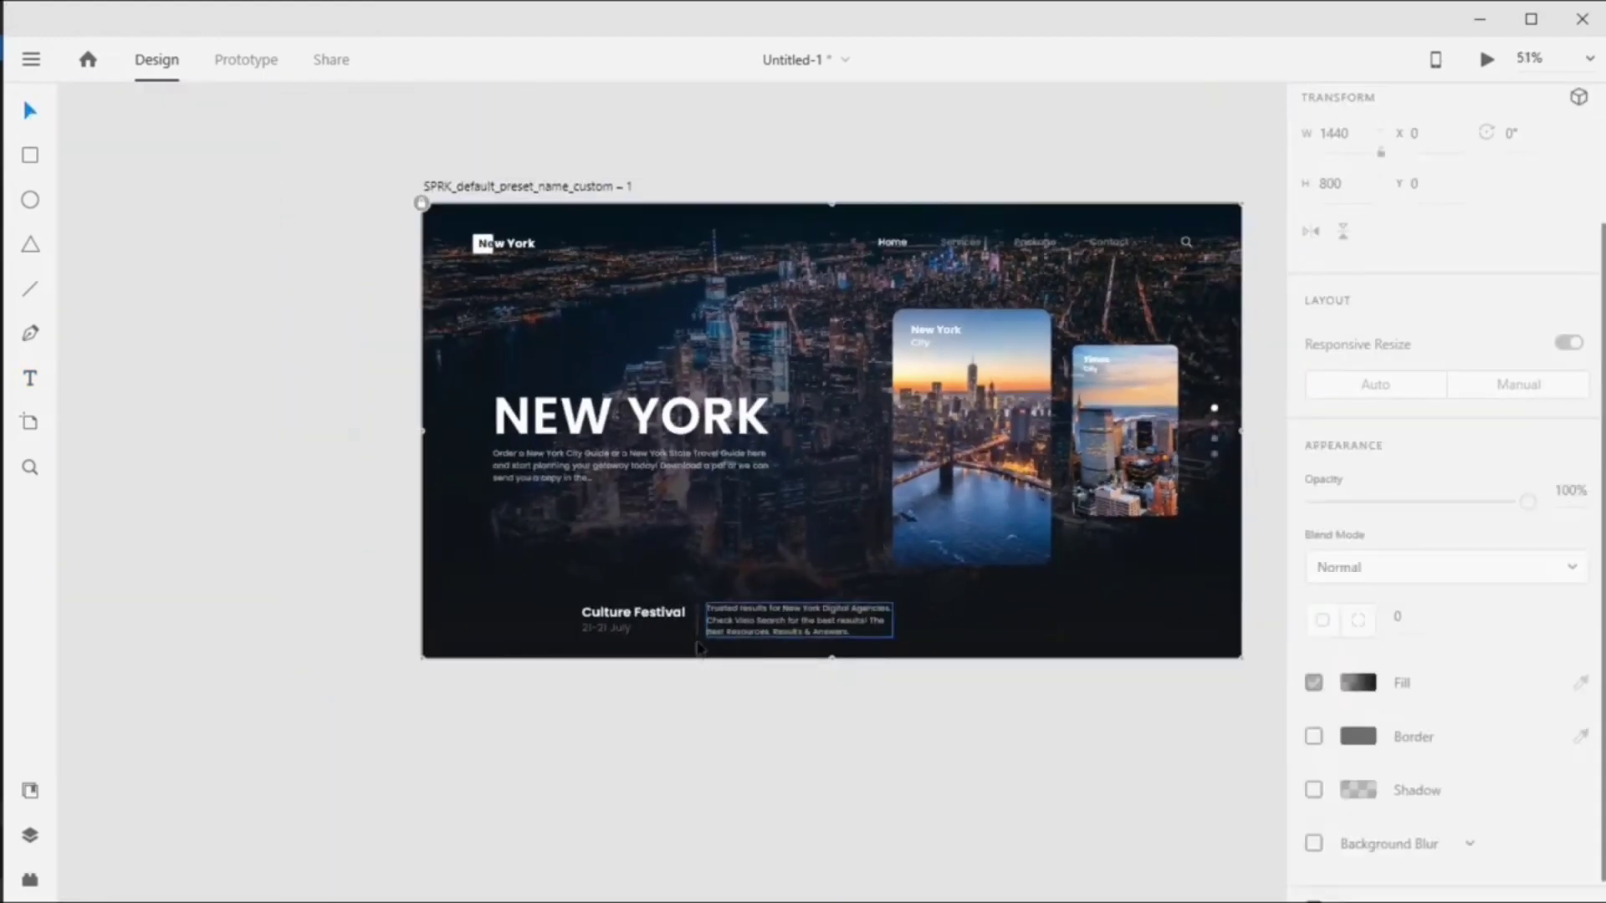
pyautogui.click(793, 633)
pyautogui.keyDown('shift'); pyautogui.click(618, 634); pyautogui.keyUp('shift')
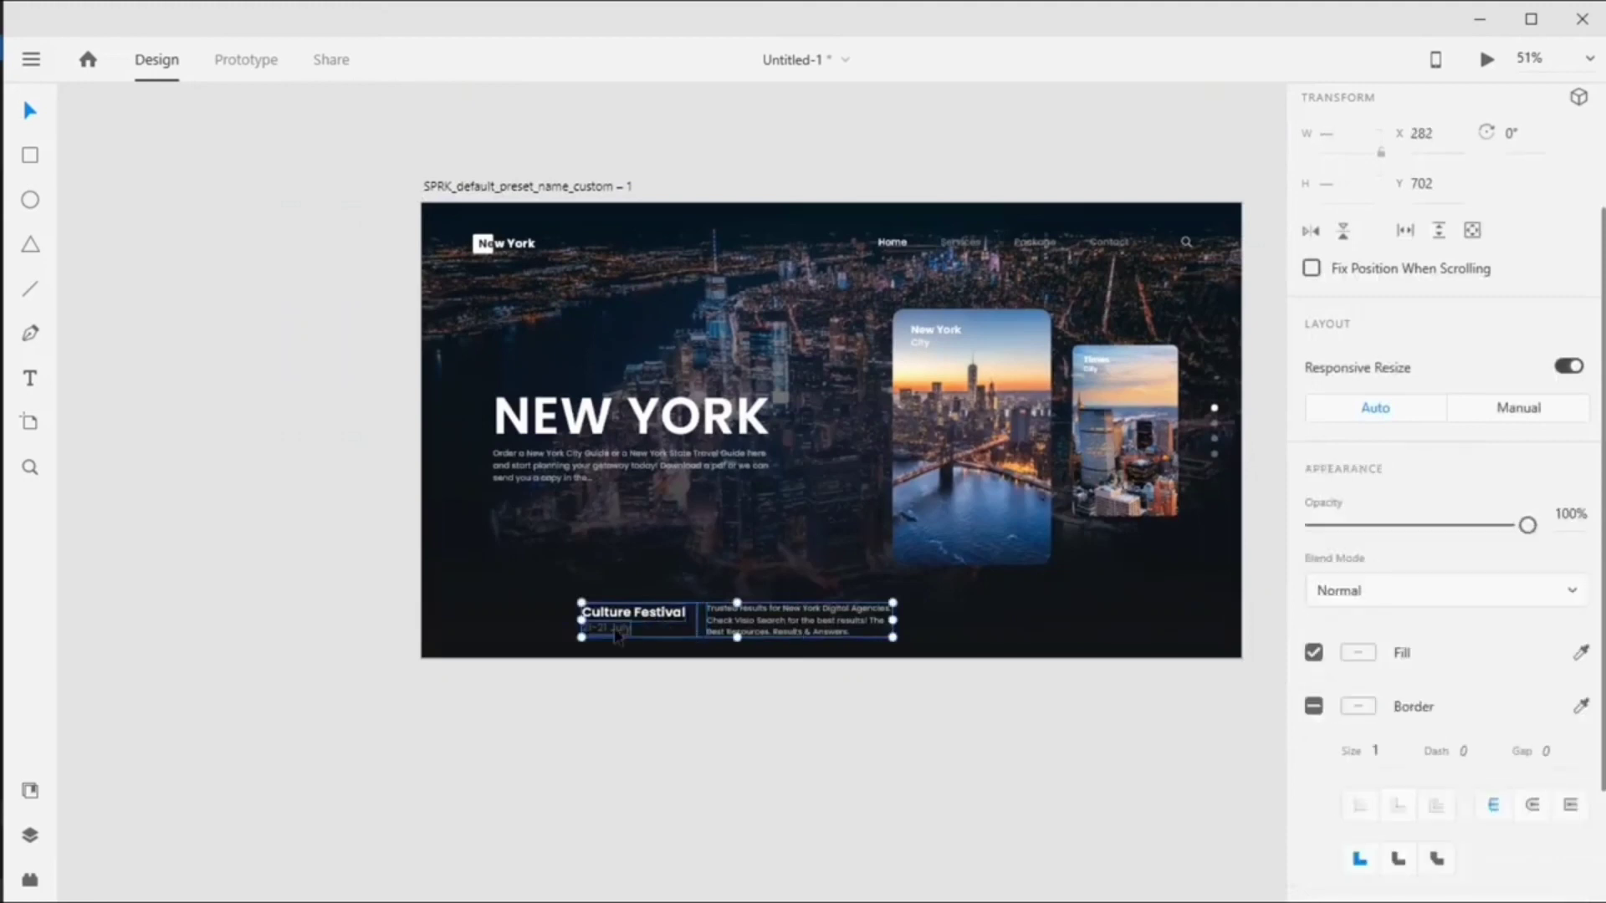
pyautogui.hotkey('shift', 'Left')
pyautogui.hotkey('shift', 'Left')
pyautogui.hotkey('shift', 'Left')
pyautogui.hotkey('shift', 'Left')
pyautogui.hotkey('shift', 'Left')
pyautogui.hotkey('shift', 'Left')
pyautogui.hotkey('shift', 'Left')
pyautogui.press('Left')
pyautogui.press('Left')
pyautogui.press('Left')
pyautogui.click(669, 669)
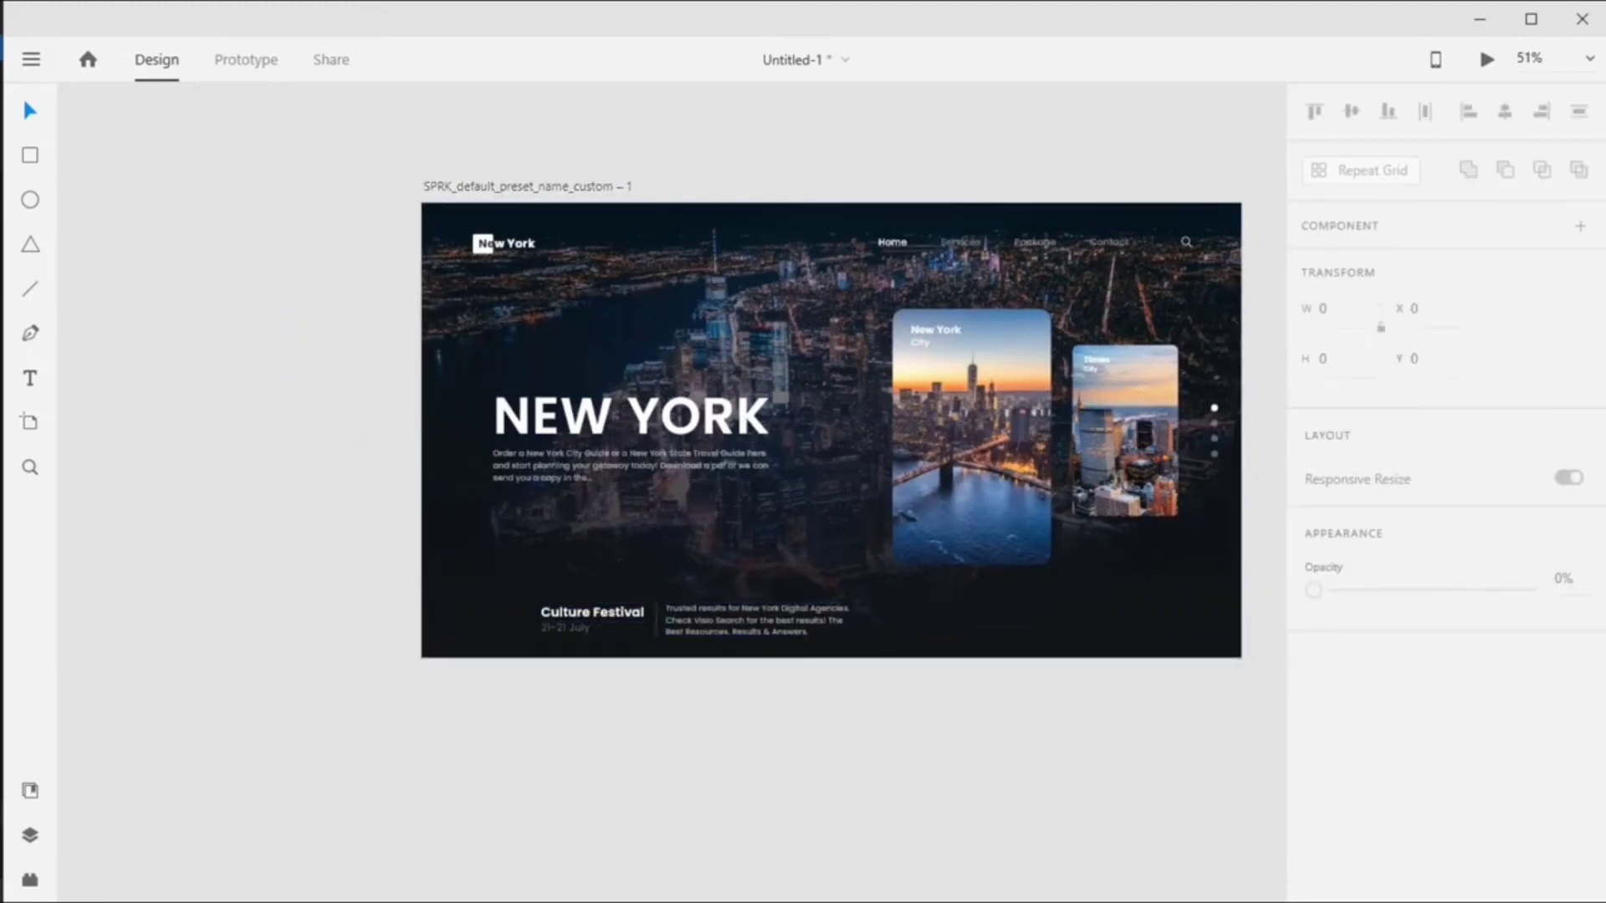
# Bring the youtube image from the xd folder onto the artboard and set its height to 15.
pyautogui.hotkey('alt', 'Tab')
pyautogui.moveTo(253, 428); pyautogui.dragTo(1111, 673)
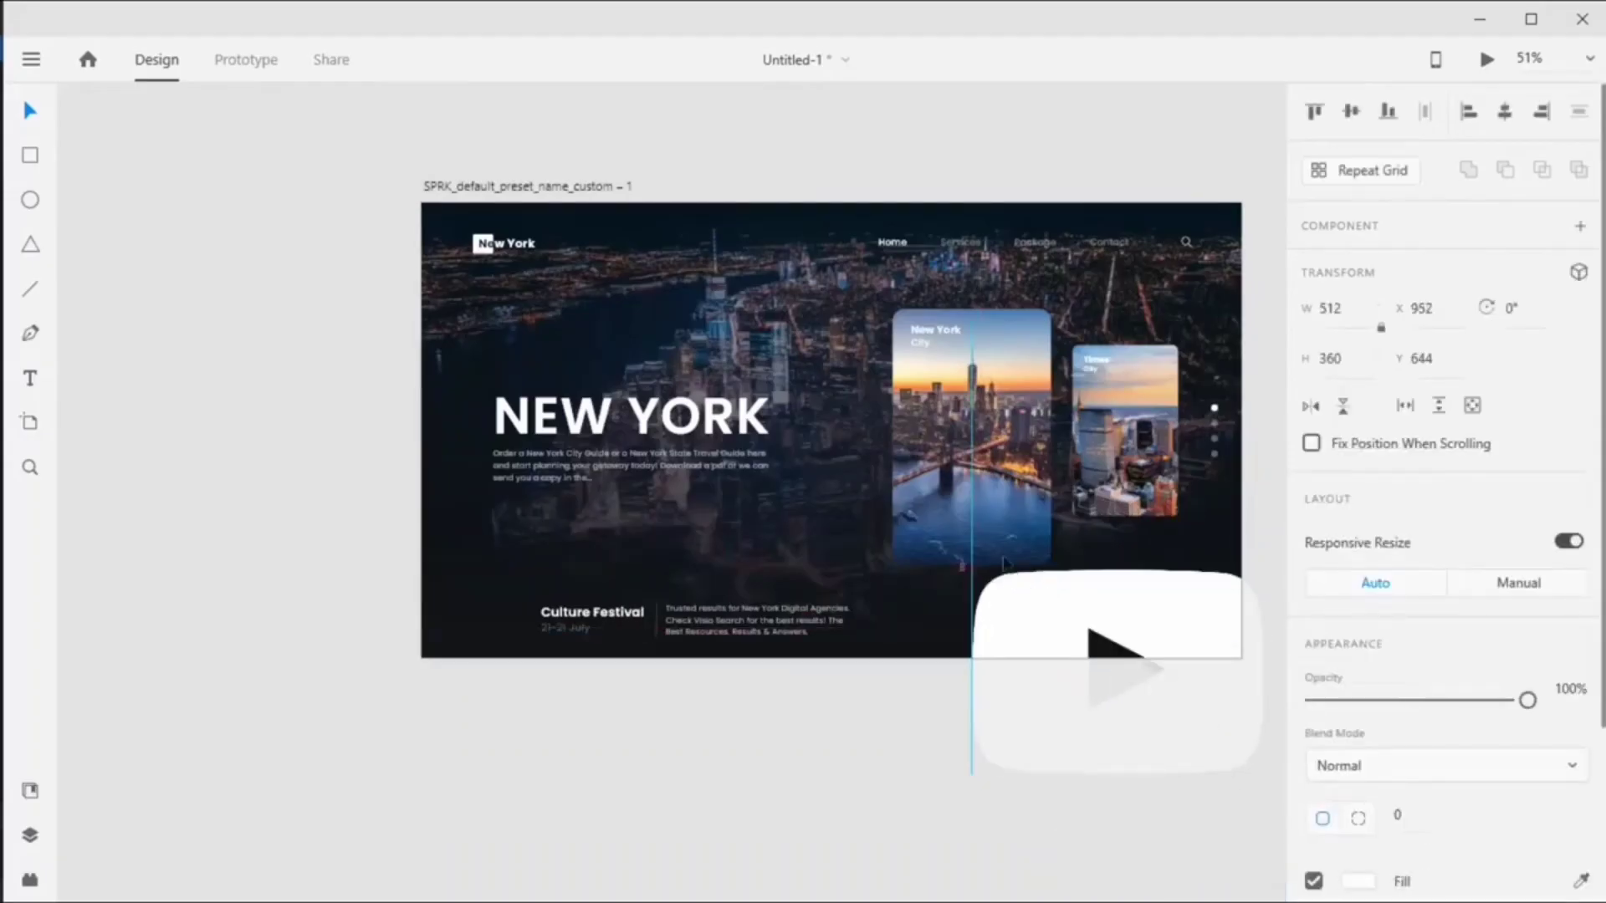
pyautogui.click(1311, 364)
pyautogui.press('BackSpace')
pyautogui.press('BackSpace')
pyautogui.press('BackSpace')
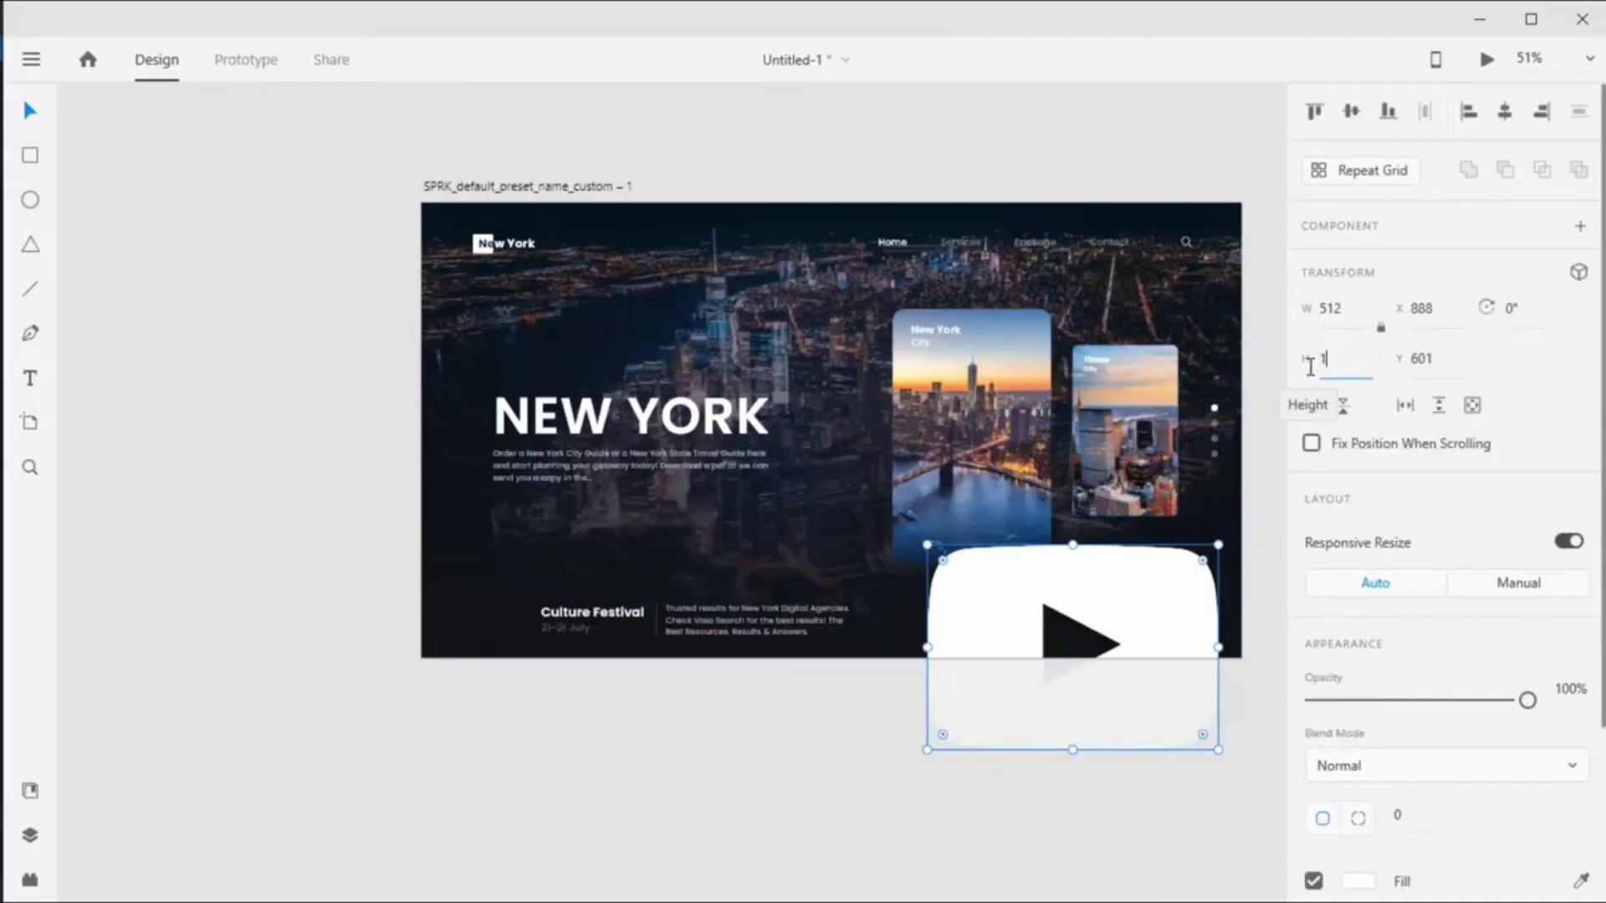
pyautogui.write('15')
pyautogui.press('Return')
# Move the small YouTube icon off the New York City card to the empty area near the artboard's lower right.
pyautogui.scroll(3, 1118, 565)
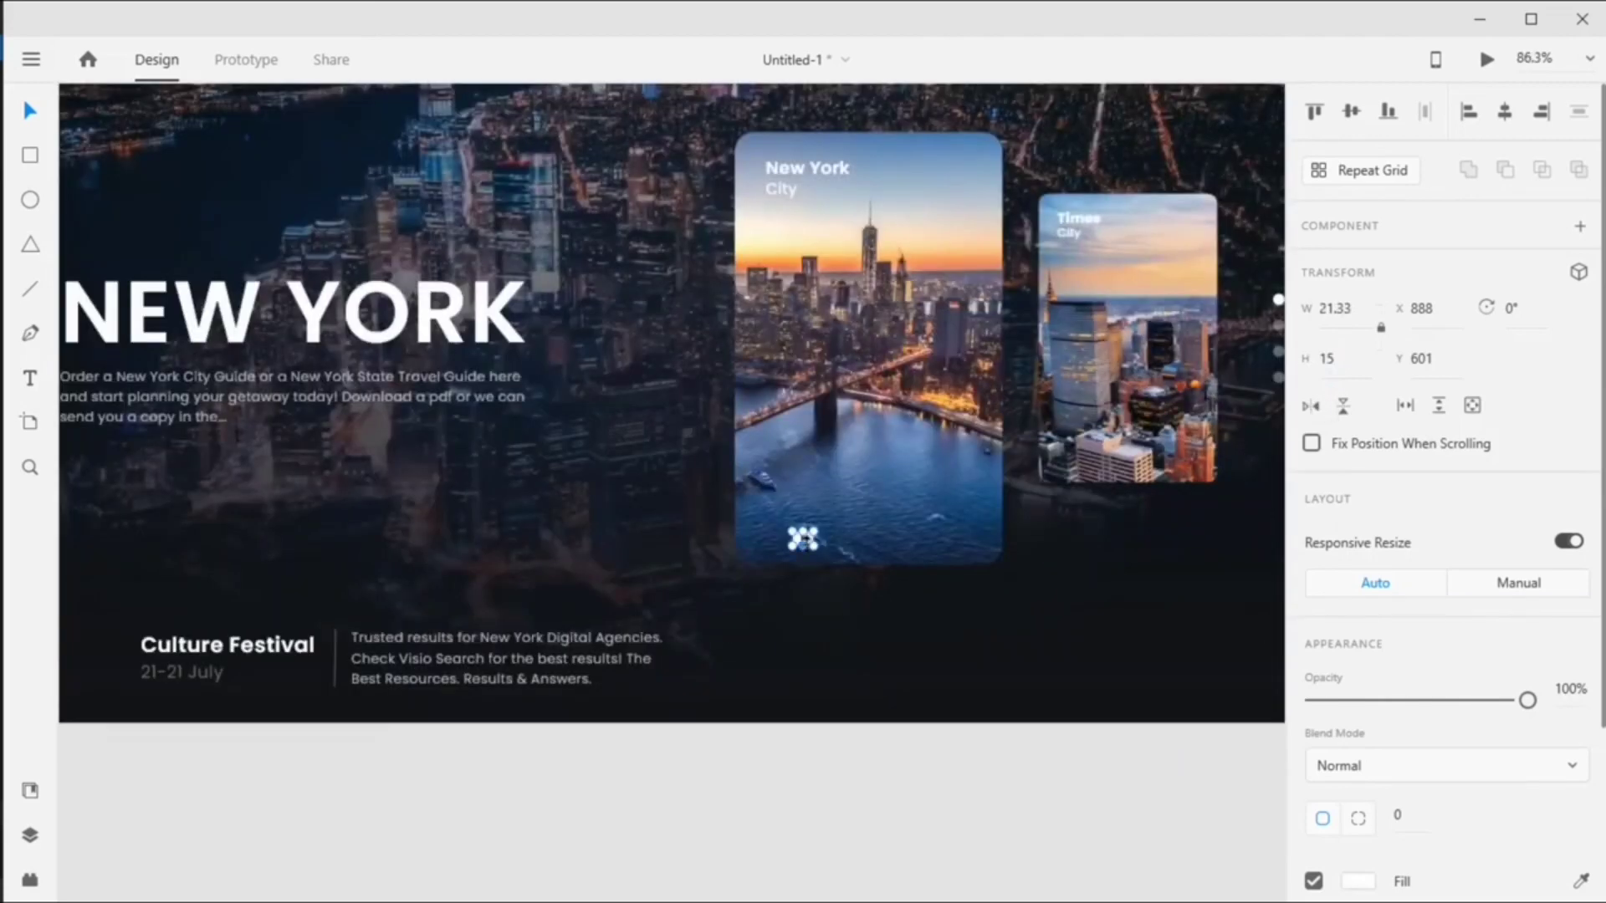
pyautogui.hotkey('ctrl', '=')
pyautogui.moveTo(1283, 661); pyautogui.dragTo(857, 699)
pyautogui.click(918, 699)
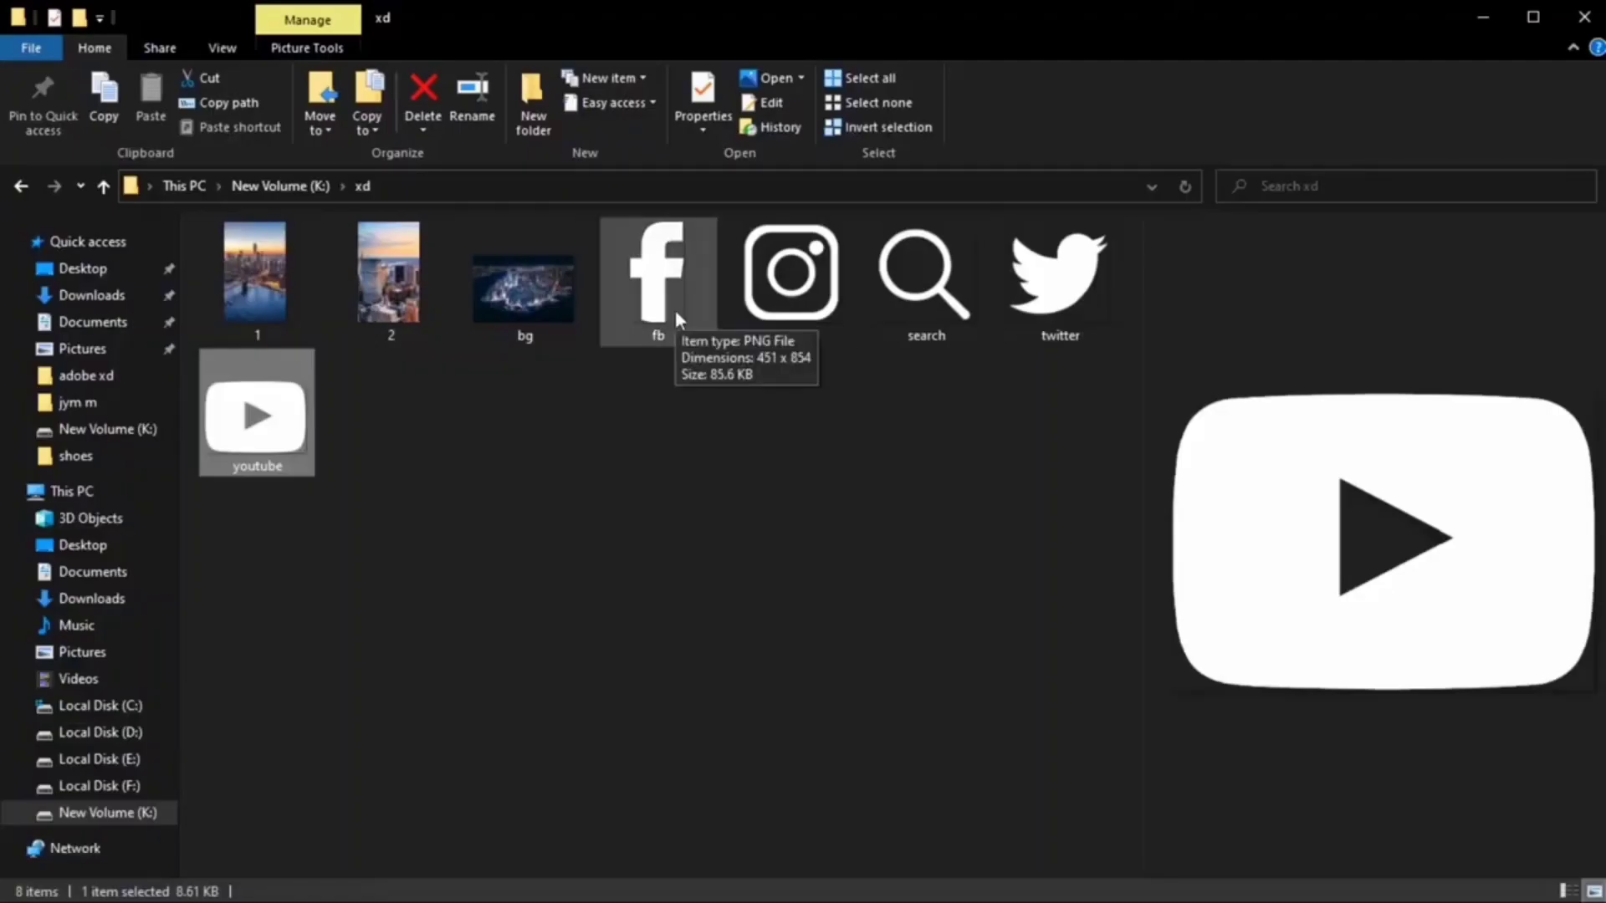
# Bring the fb image from the xd folder onto the artboard and set its height to 15.
pyautogui.moveTo(675, 310); pyautogui.dragTo(1008, 720)
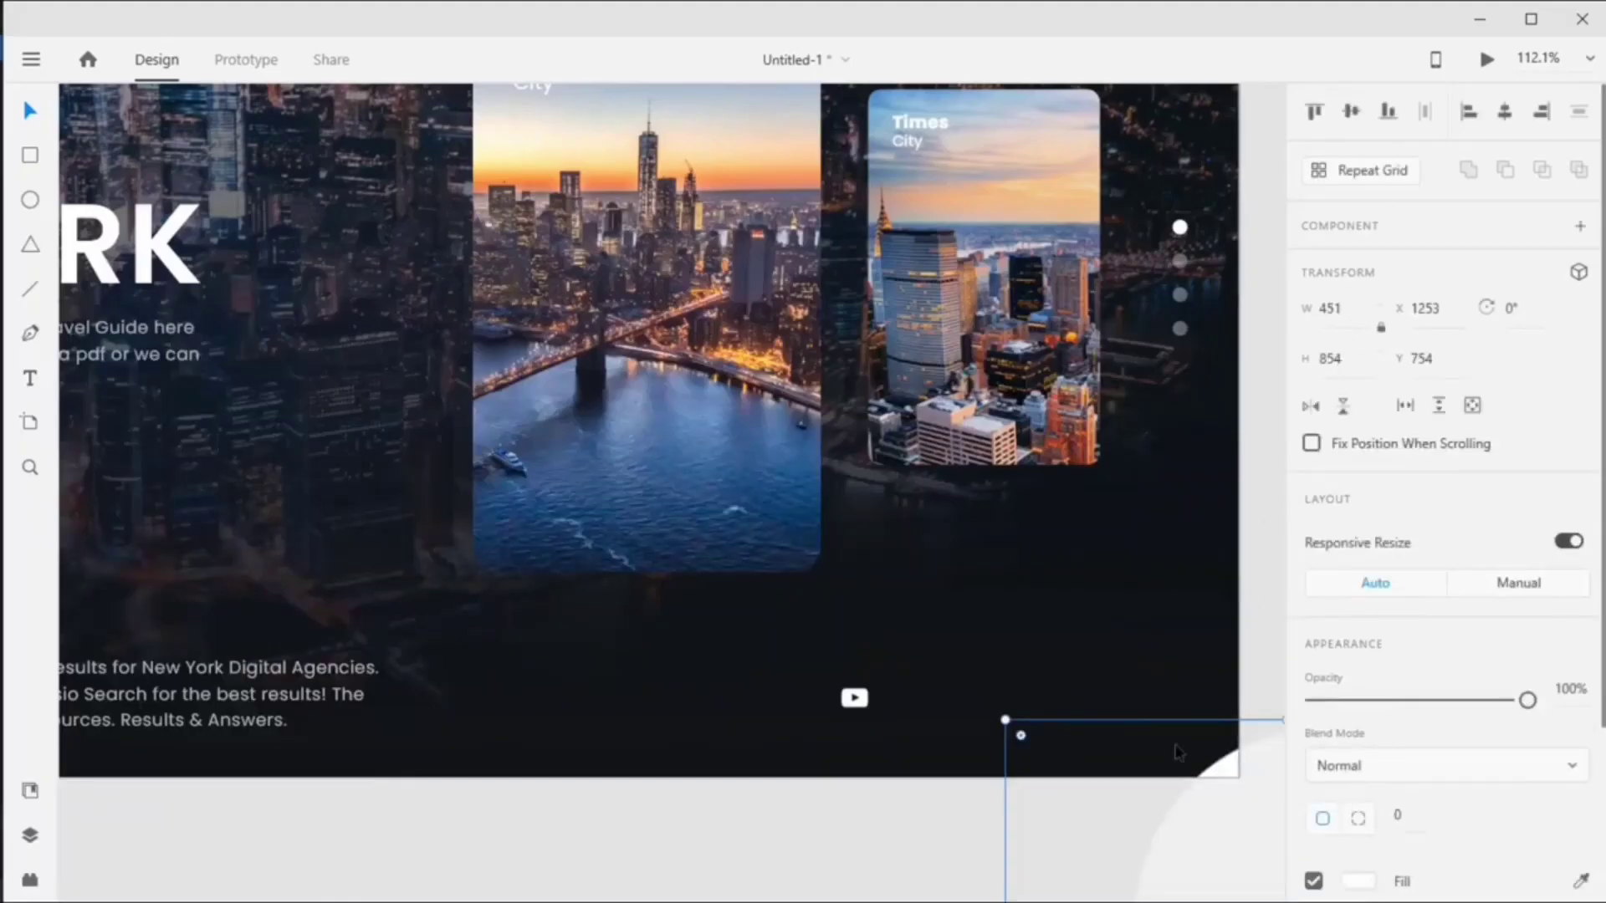
pyautogui.moveTo(1178, 753); pyautogui.dragTo(756, 279)
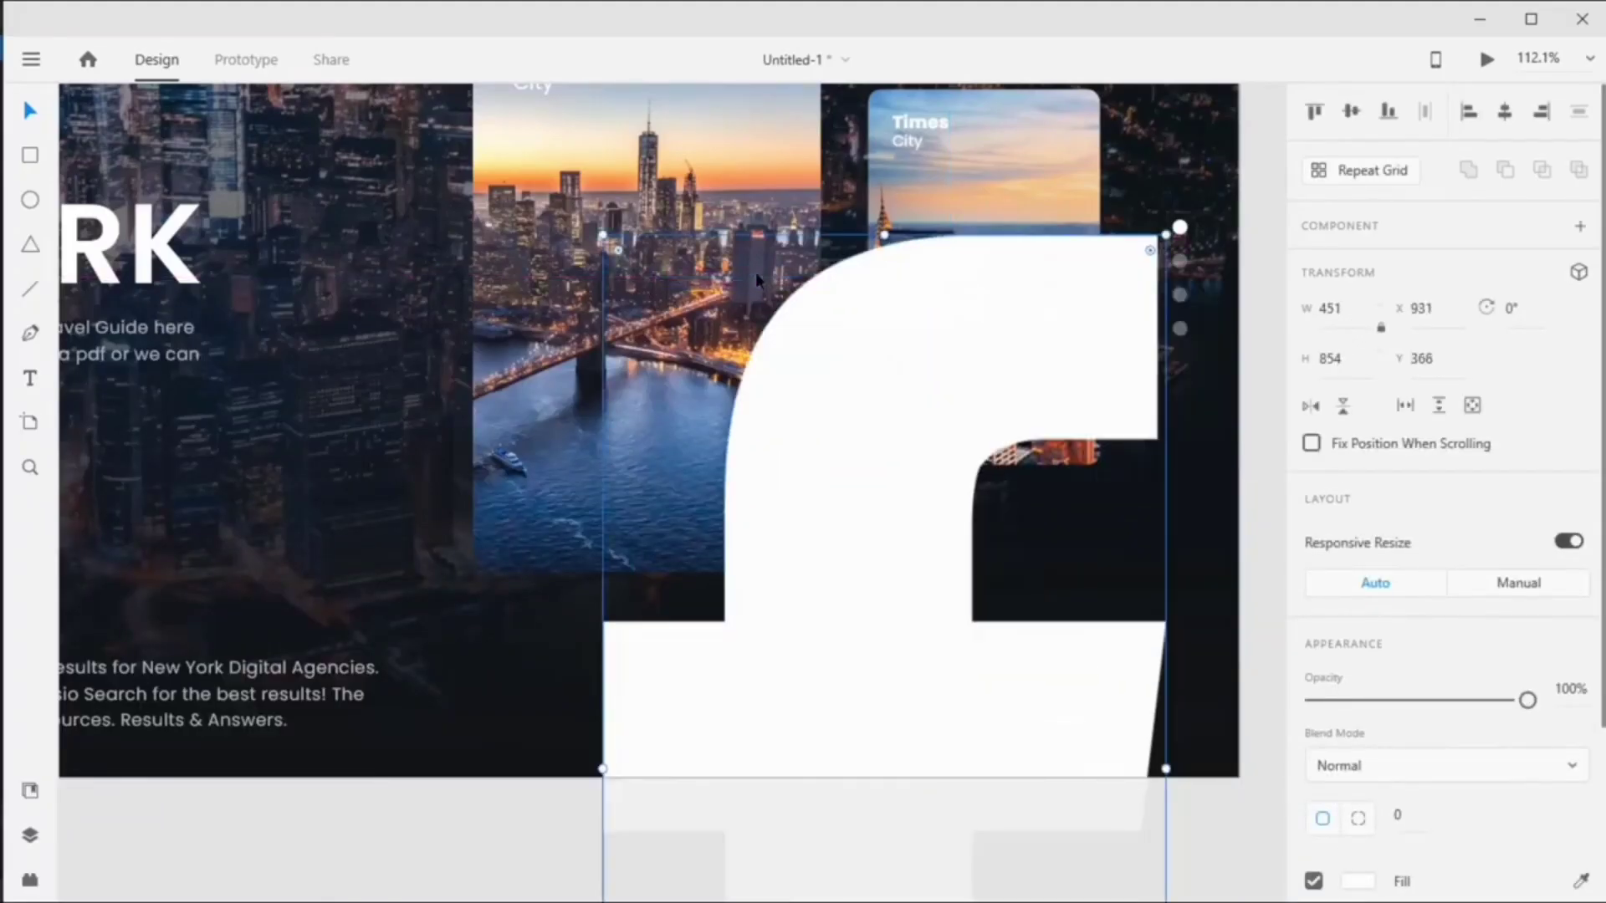
pyautogui.click(1322, 358)
pyautogui.write('15')
pyautogui.press('Return')
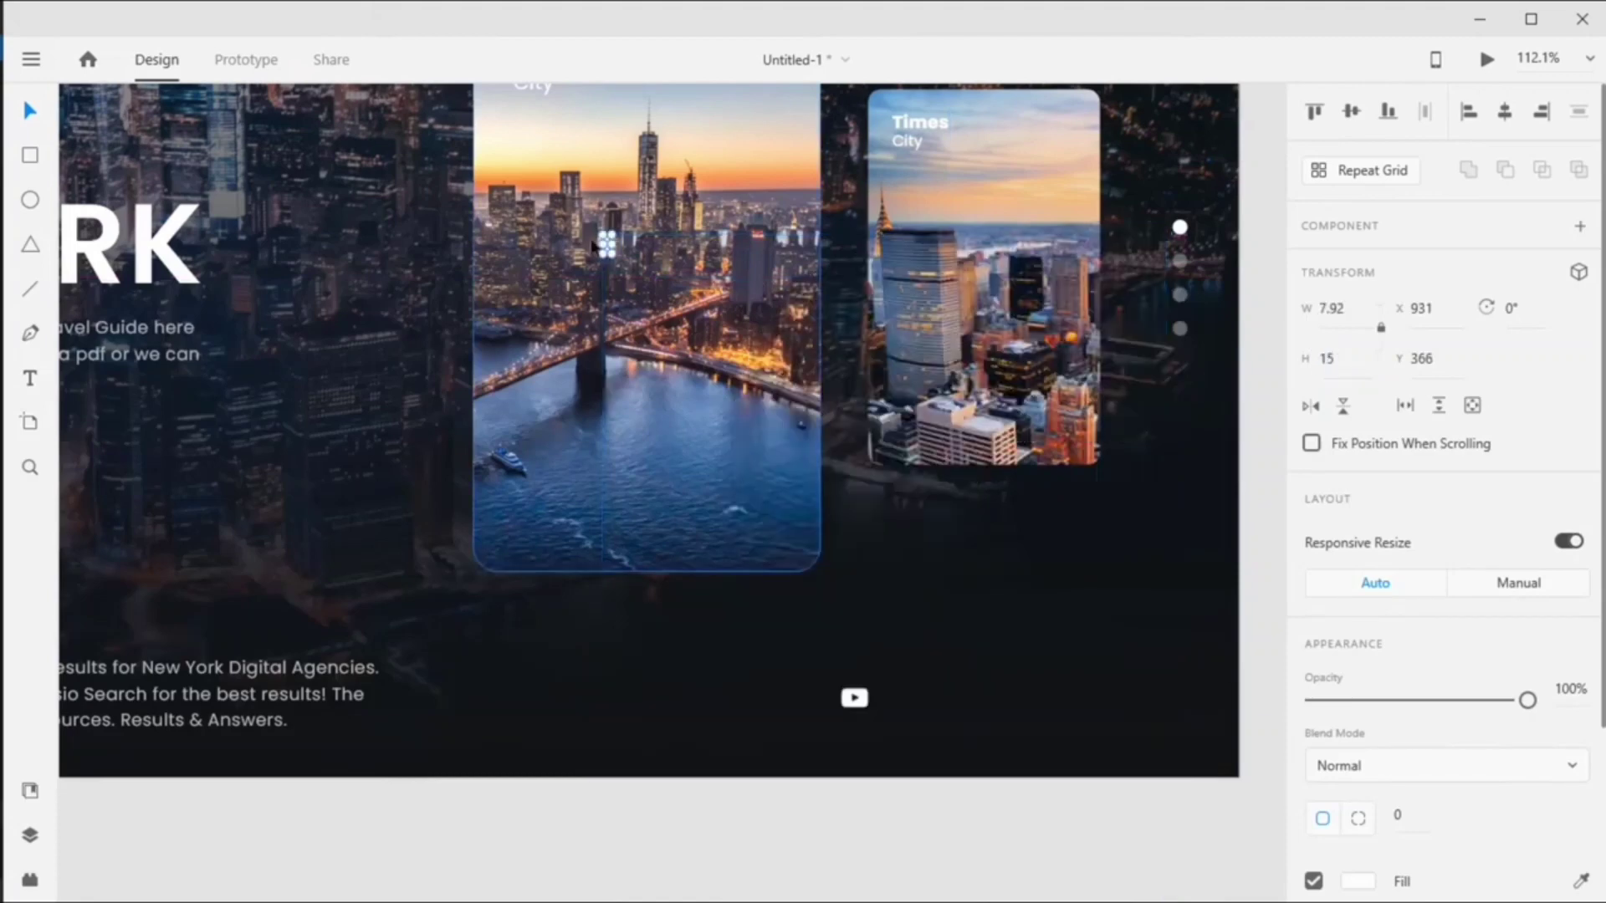
# Move the Facebook icon down to just right of the YouTube icon, aligned in the same row.
pyautogui.scroll(5, 623, 251)
pyautogui.moveTo(623, 251); pyautogui.dragTo(1214, 818)
pyautogui.scroll(-2, 1214, 818)
pyautogui.scroll(-3, 1215, 818)
pyautogui.scroll(-2, 1208, 753)
pyautogui.scroll(2, 1204, 586)
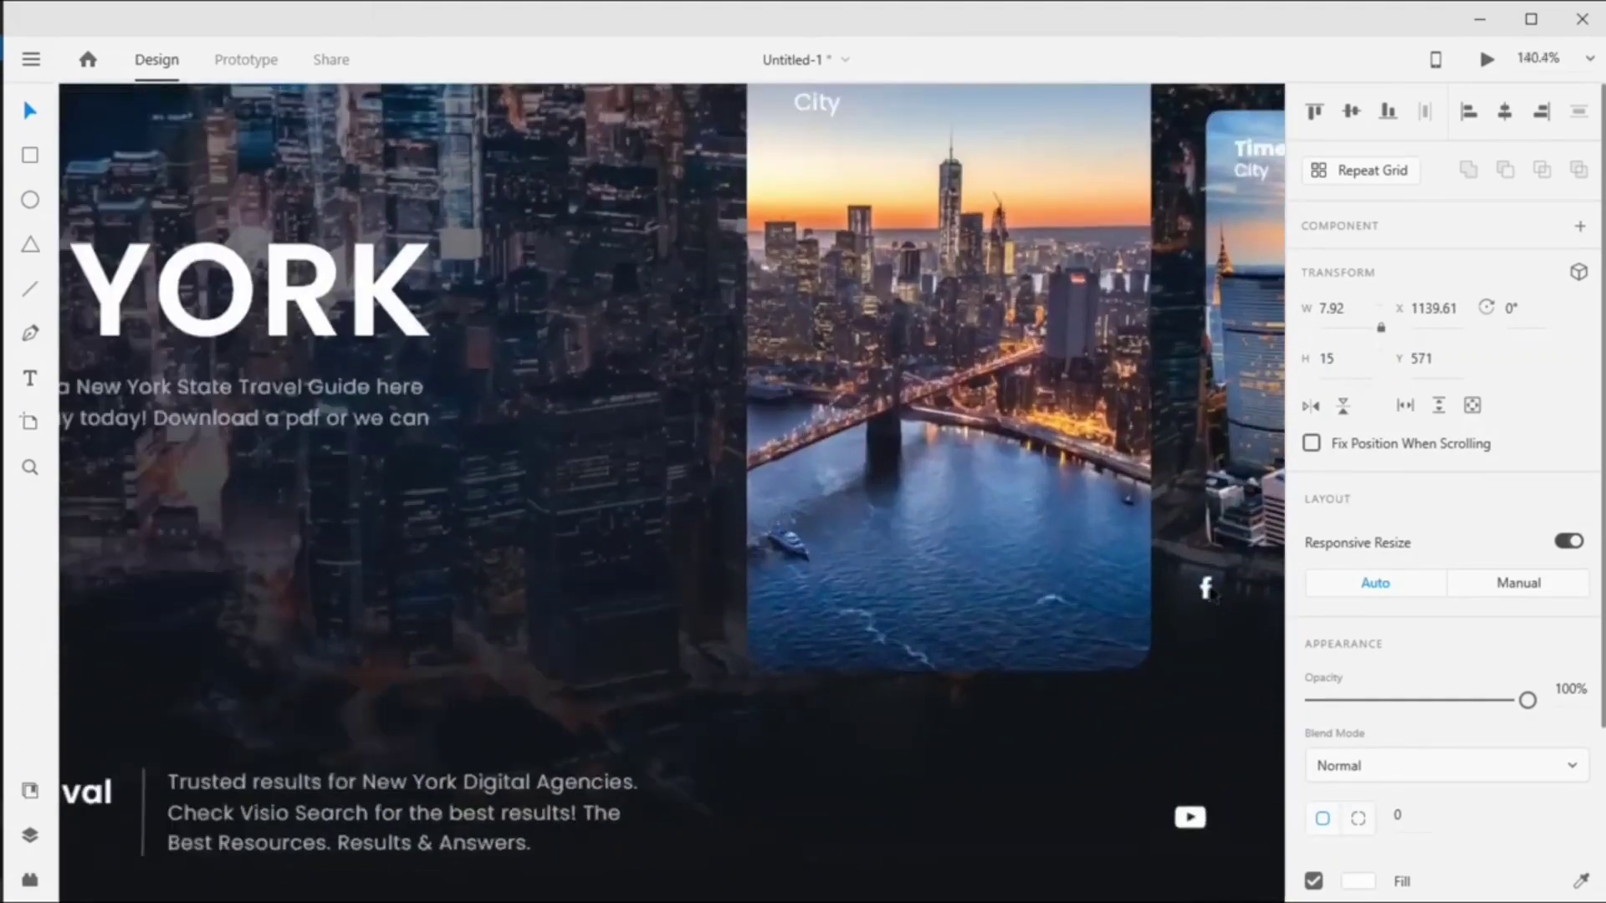
pyautogui.scroll(3, 1205, 585)
pyautogui.moveTo(1204, 591); pyautogui.dragTo(1233, 824)
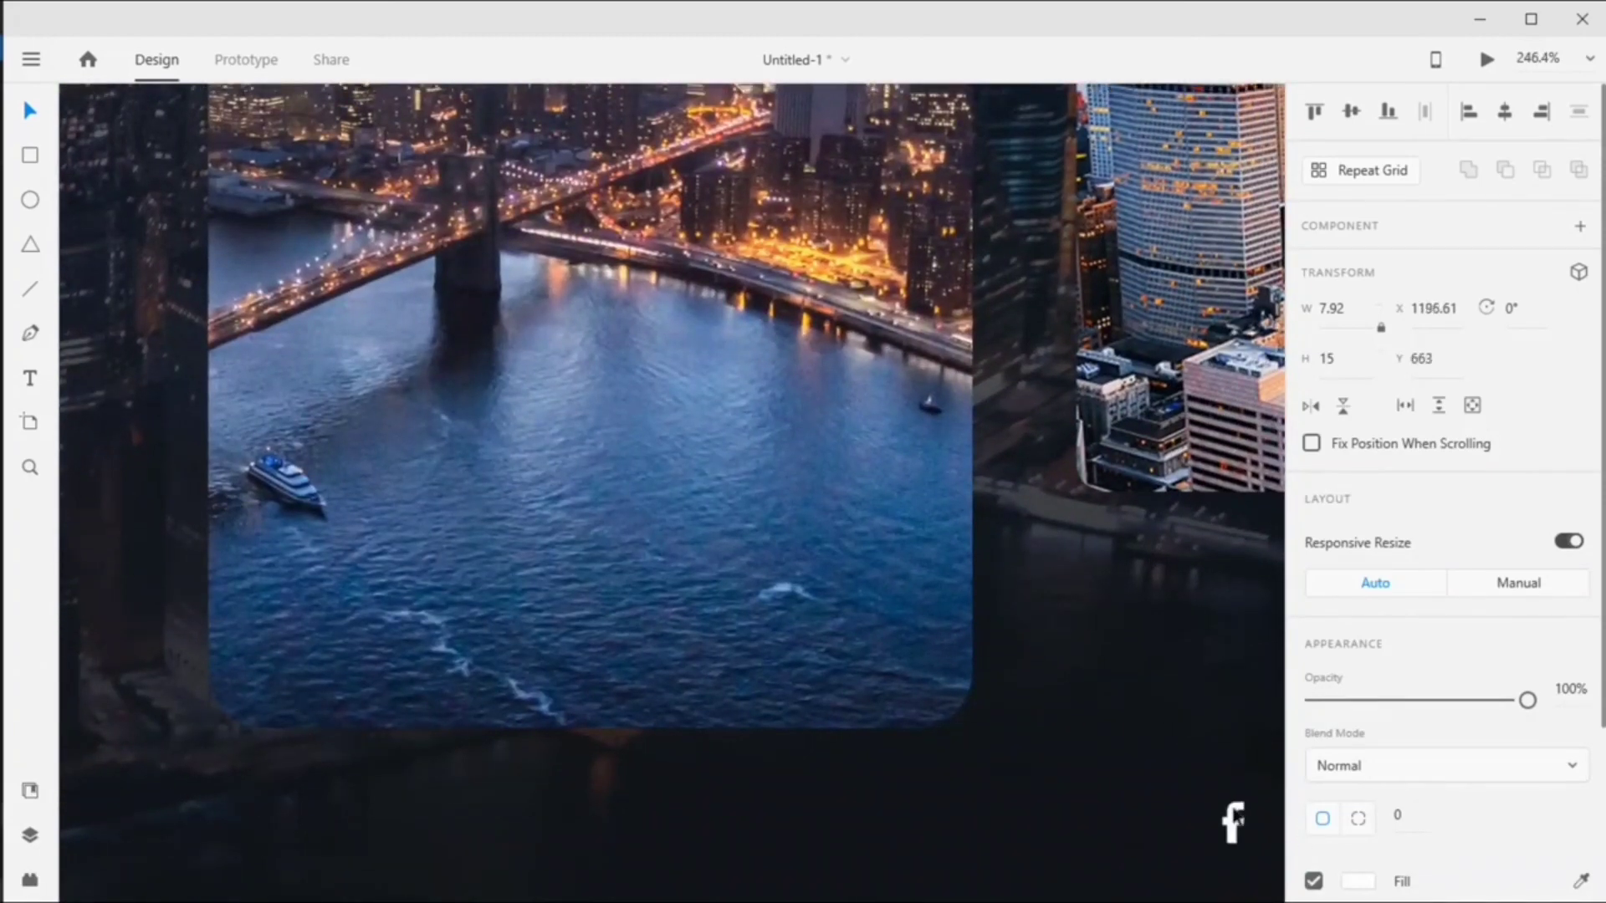
pyautogui.scroll(-2, 1236, 816)
pyautogui.scroll(-1, 1236, 816)
pyautogui.moveTo(1194, 822); pyautogui.dragTo(1192, 823)
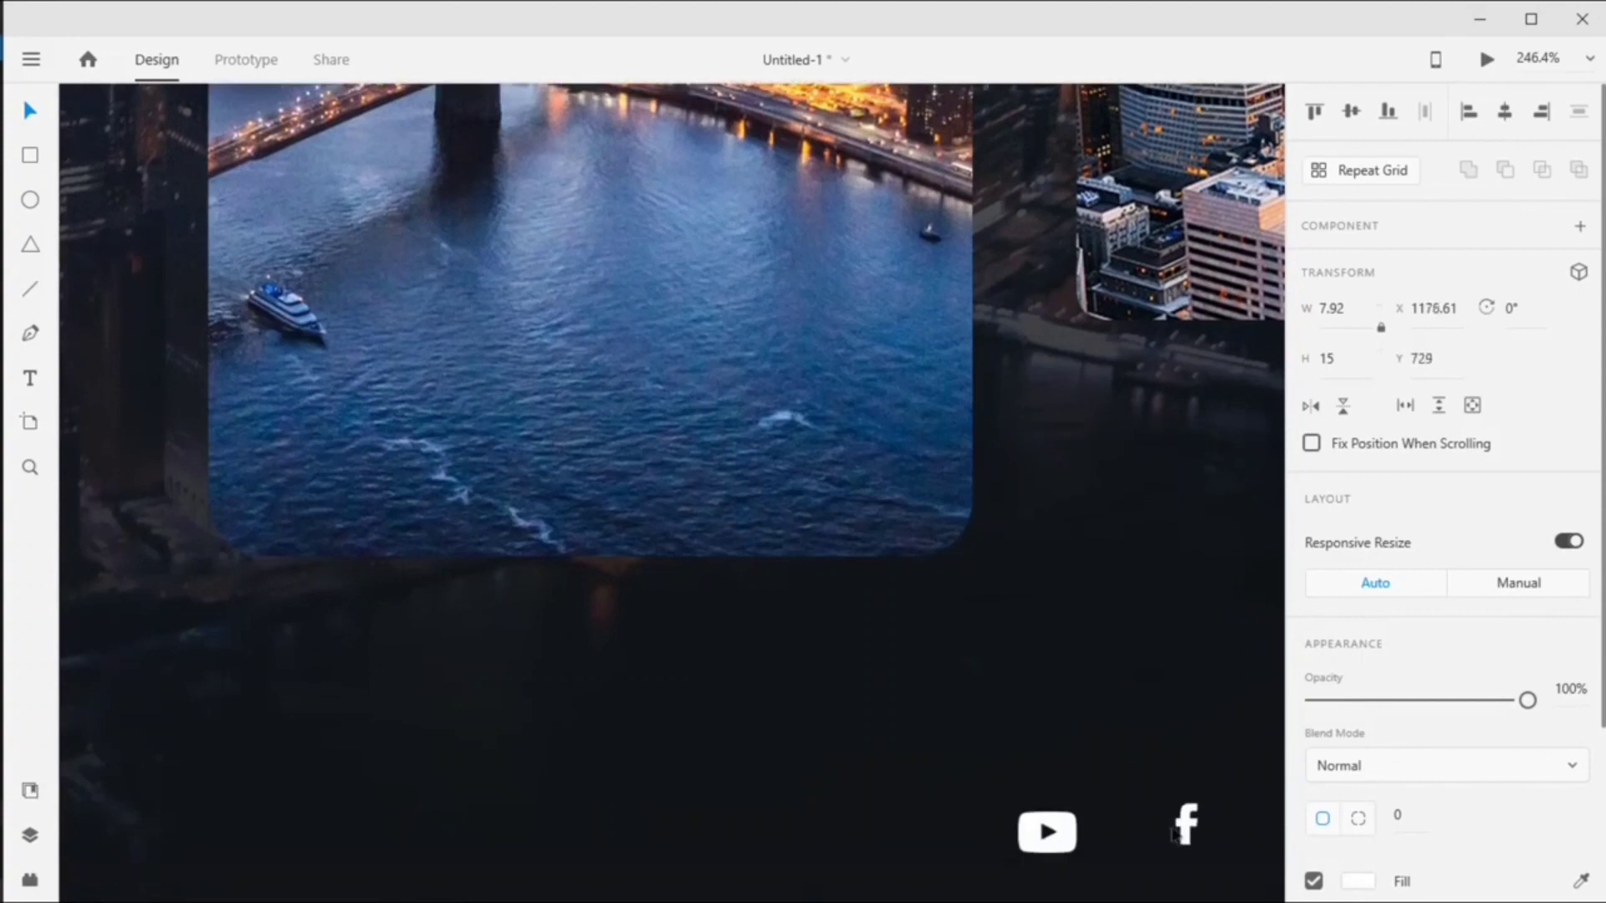
pyautogui.scroll(-5, 1205, 795)
pyautogui.scroll(3, 1242, 751)
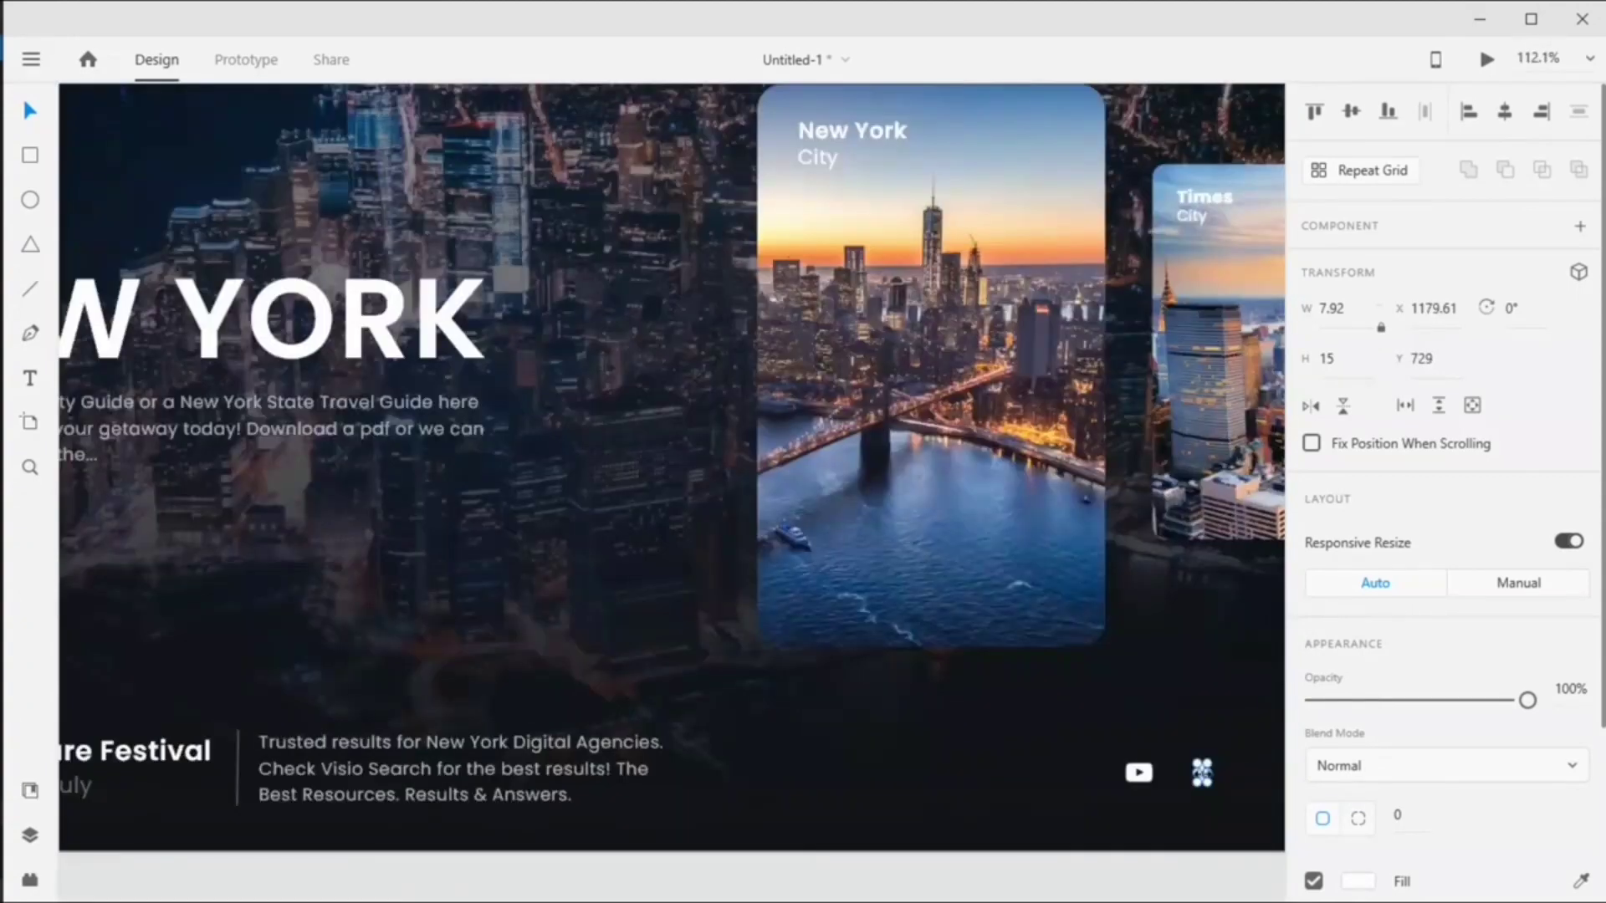
pyautogui.moveTo(1204, 783); pyautogui.dragTo(1197, 780)
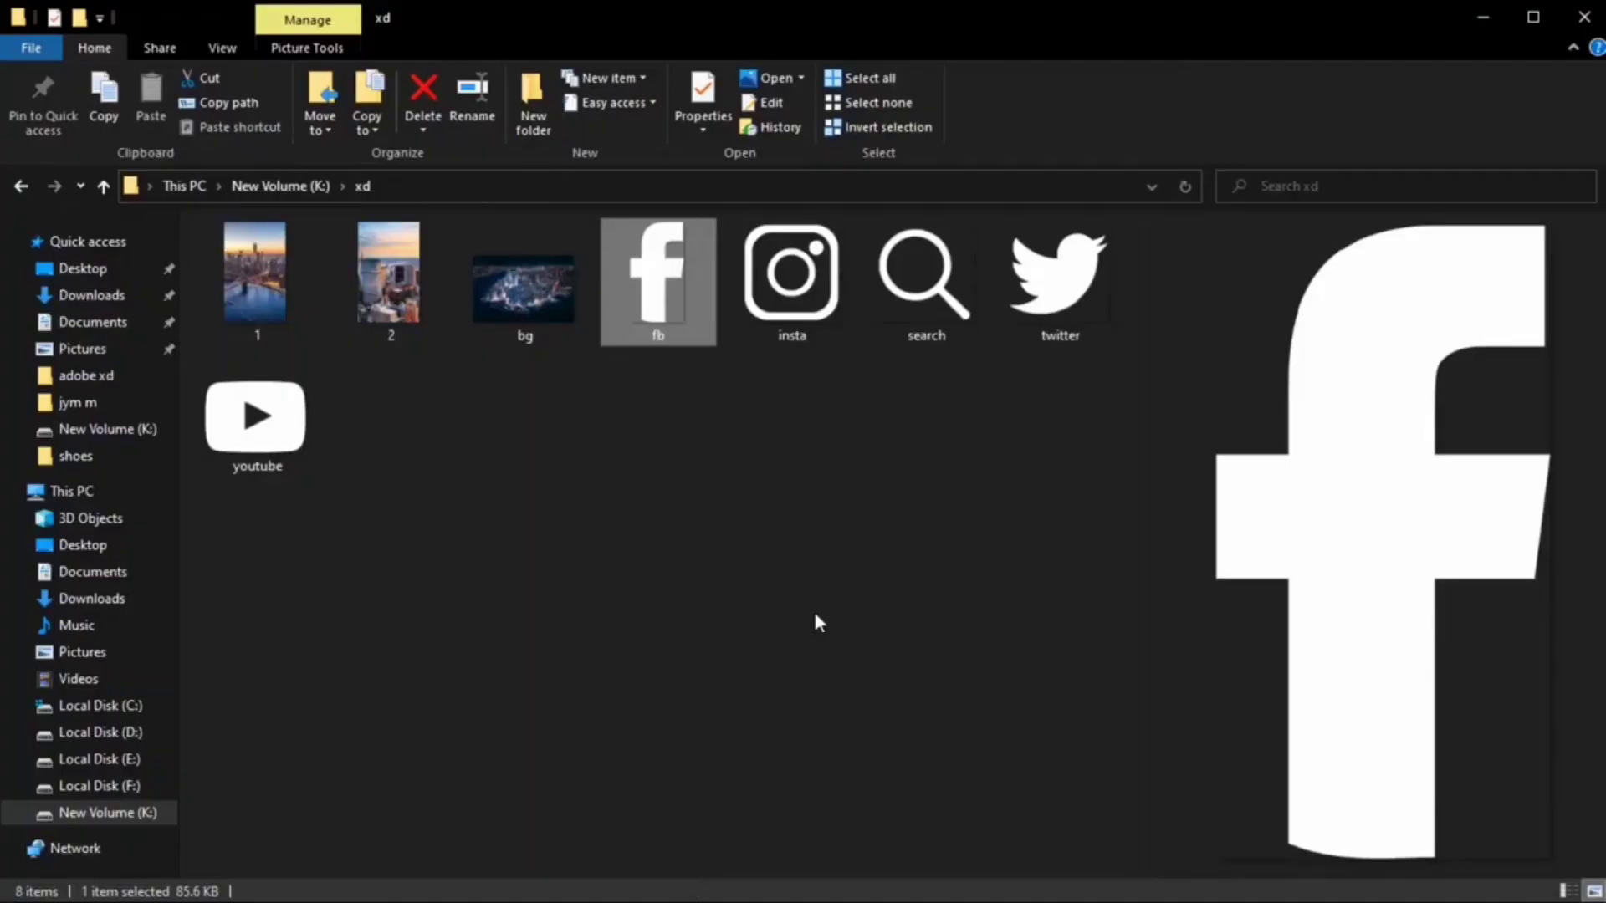
# Add the insta image from the xd folder, set its height to 15 and place it beside the Facebook icon.
pyautogui.moveTo(791, 276); pyautogui.dragTo(1250, 777)
pyautogui.doubleClick(1371, 361)
pyautogui.write('15')
pyautogui.press('Return')
pyautogui.click(1259, 741)
pyautogui.hotkey('ctrl', '0')
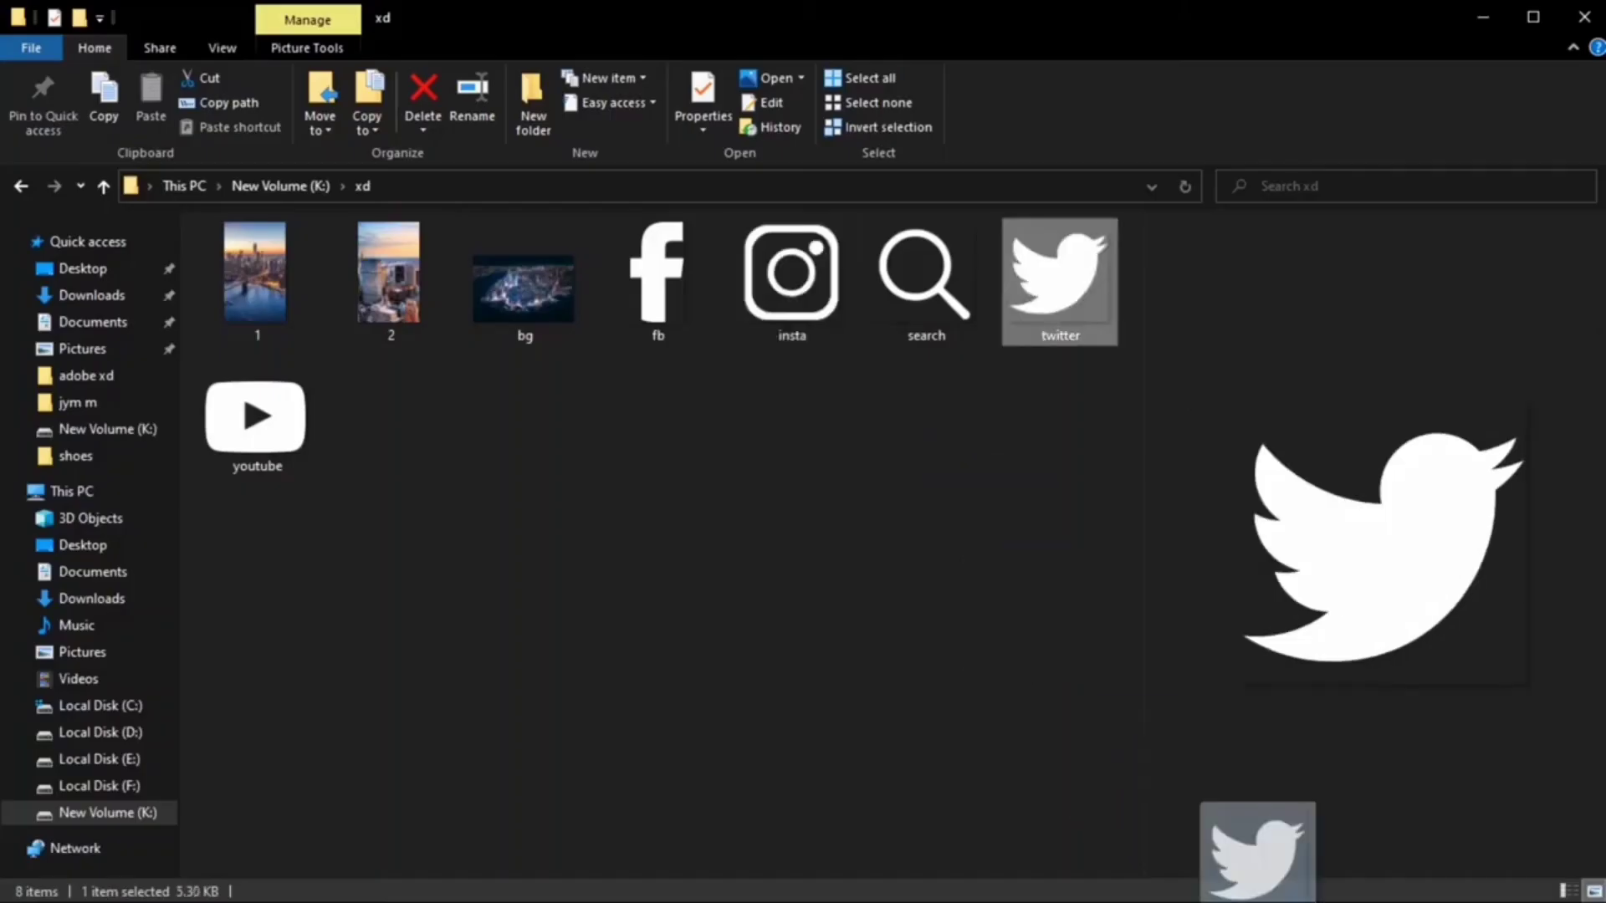
# Add the twitter image from the xd folder at the end of the social icon row with a height of 15.
pyautogui.moveTo(1255, 862); pyautogui.dragTo(1079, 790)
pyautogui.click(1325, 362)
pyautogui.write('15')
pyautogui.press('Return')
# Select all four social icons together and move them about 91 px to the right, in line with the search icon.
pyautogui.keyDown('shift'); pyautogui.click(1038, 787); pyautogui.keyUp('shift')
pyautogui.keyDown('shift'); pyautogui.click(999, 788); pyautogui.keyUp('shift')
pyautogui.keyDown('shift'); pyautogui.click(958, 790); pyautogui.keyUp('shift')
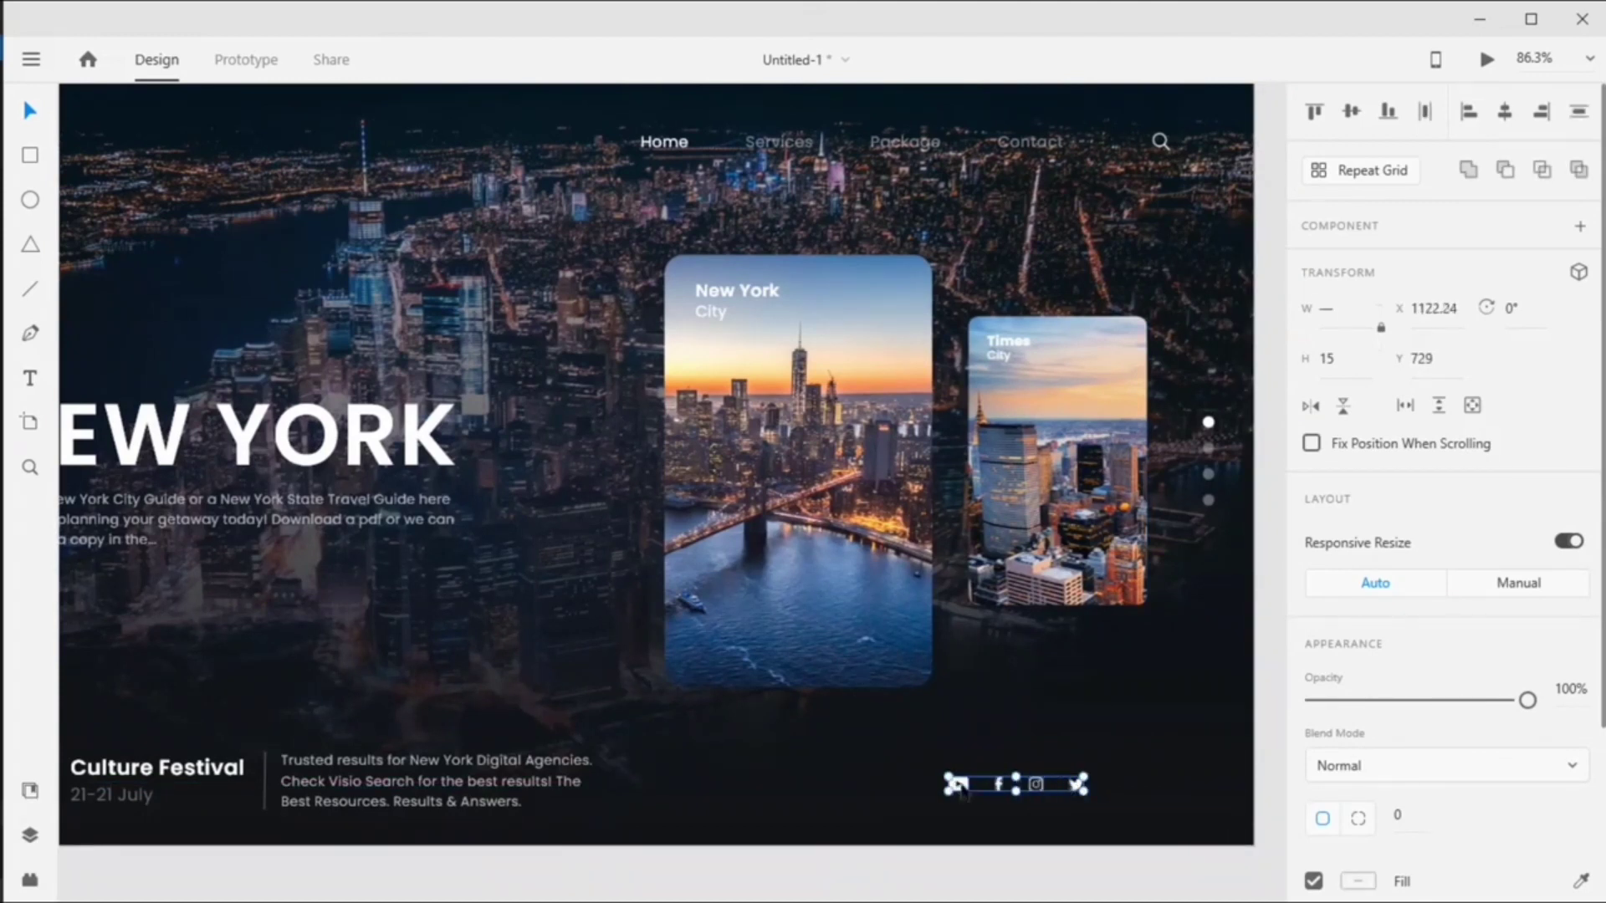
pyautogui.moveTo(958, 790); pyautogui.dragTo(1048, 790)
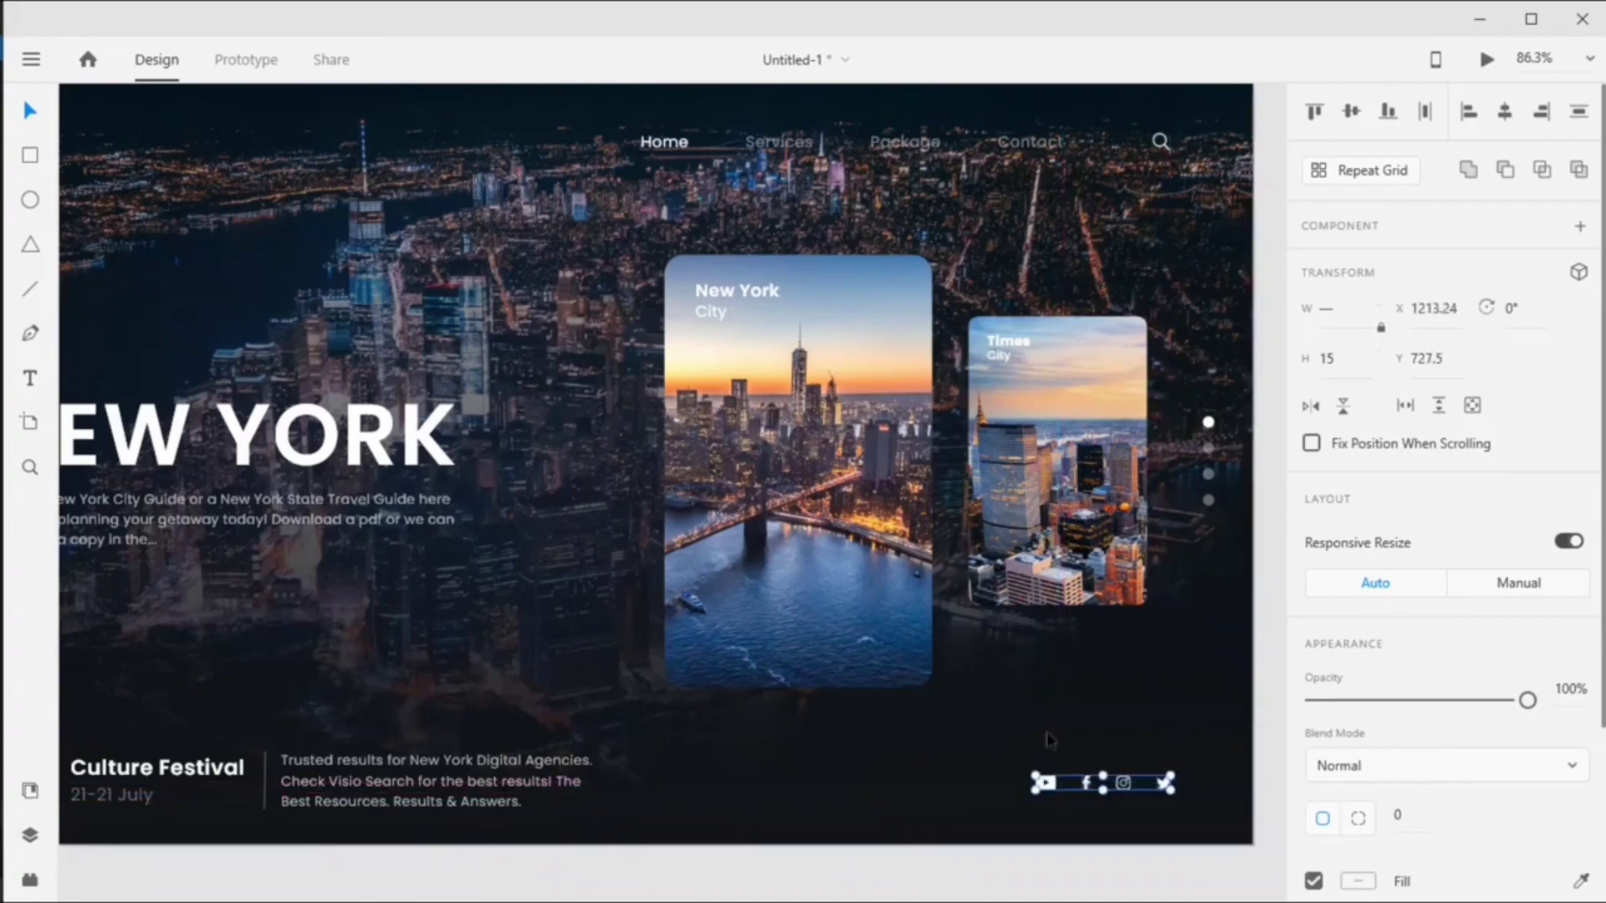
pyautogui.press('Escape')
pyautogui.hotkey('ctrl', '0')
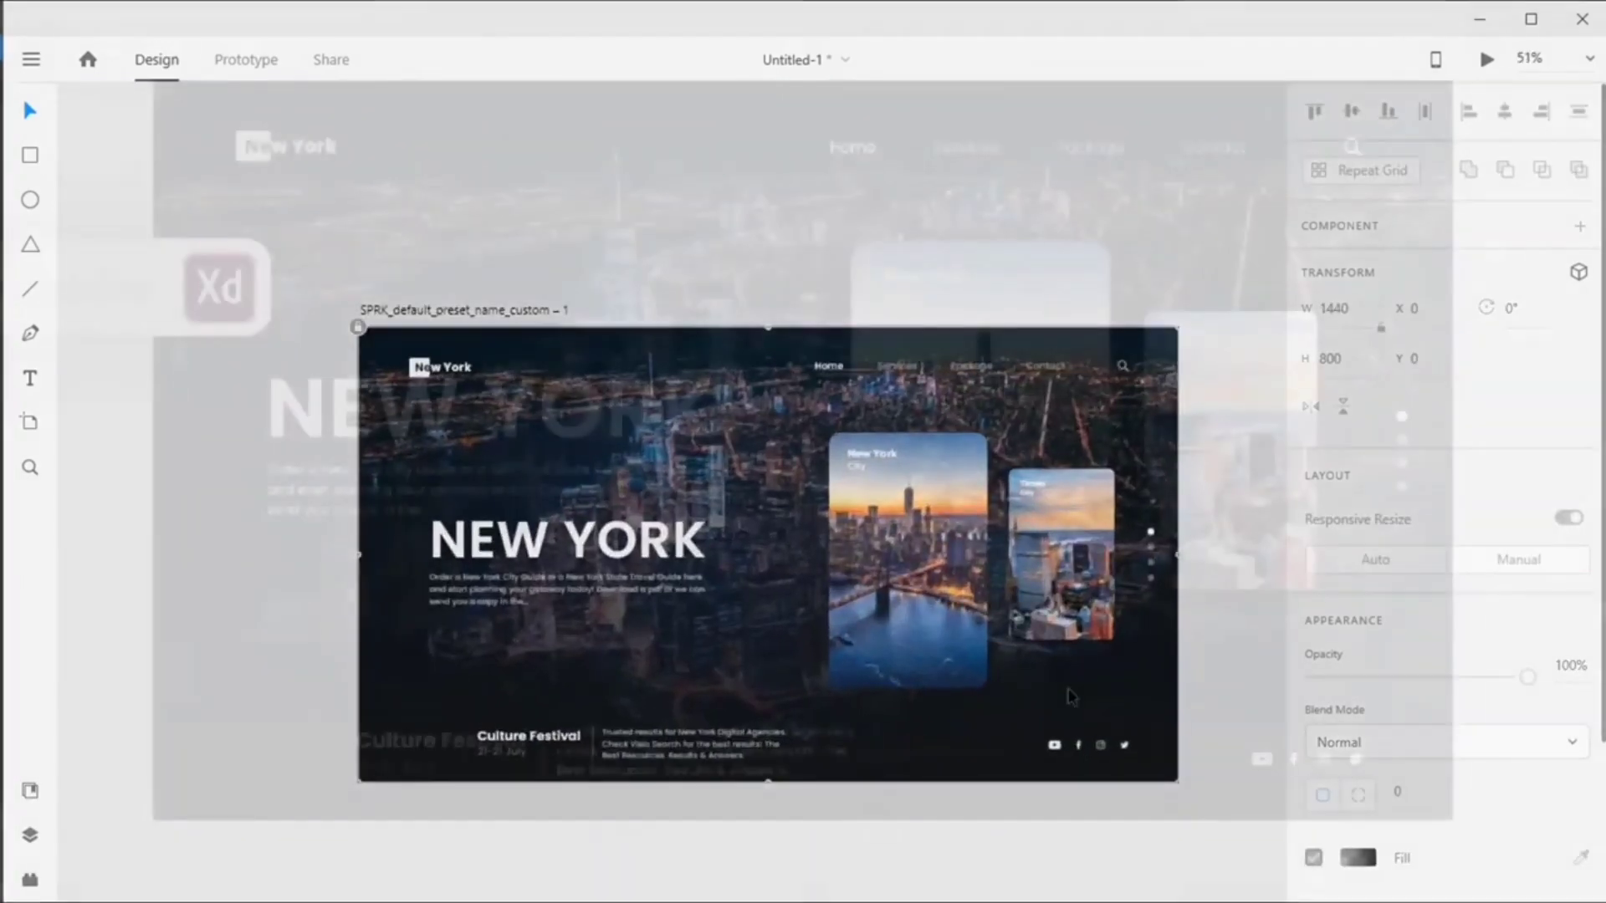